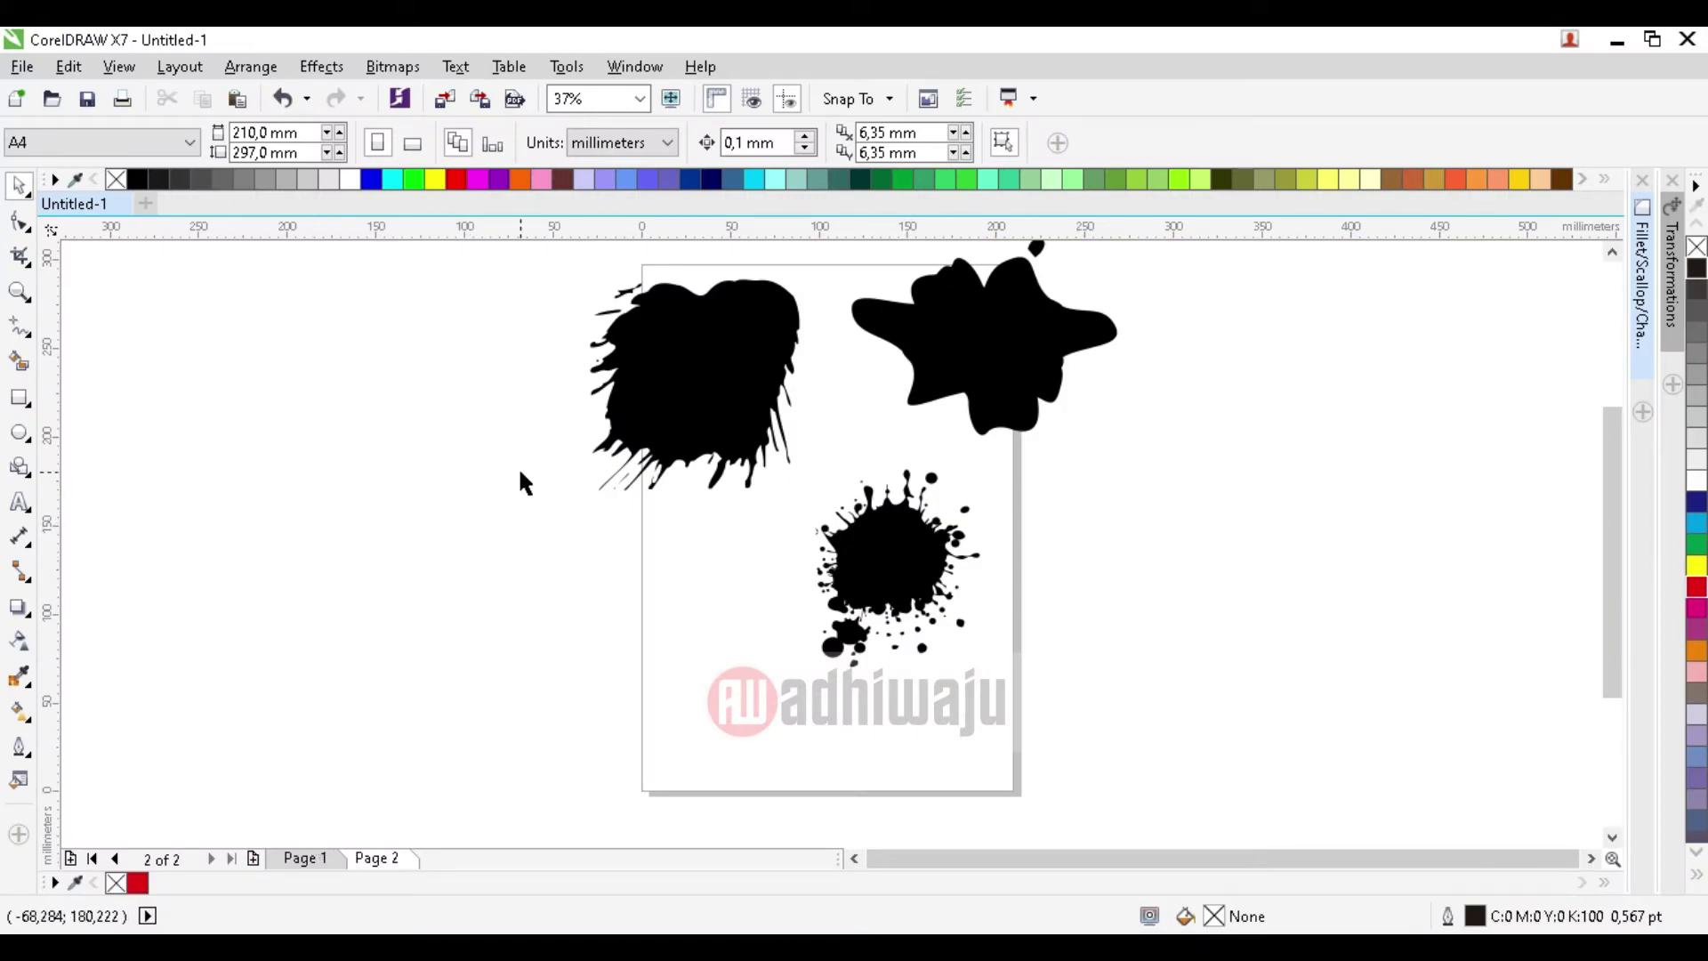
- Examine the three black ink-splatter shapes on Page 2
scroll(898, 441, "down", 2)
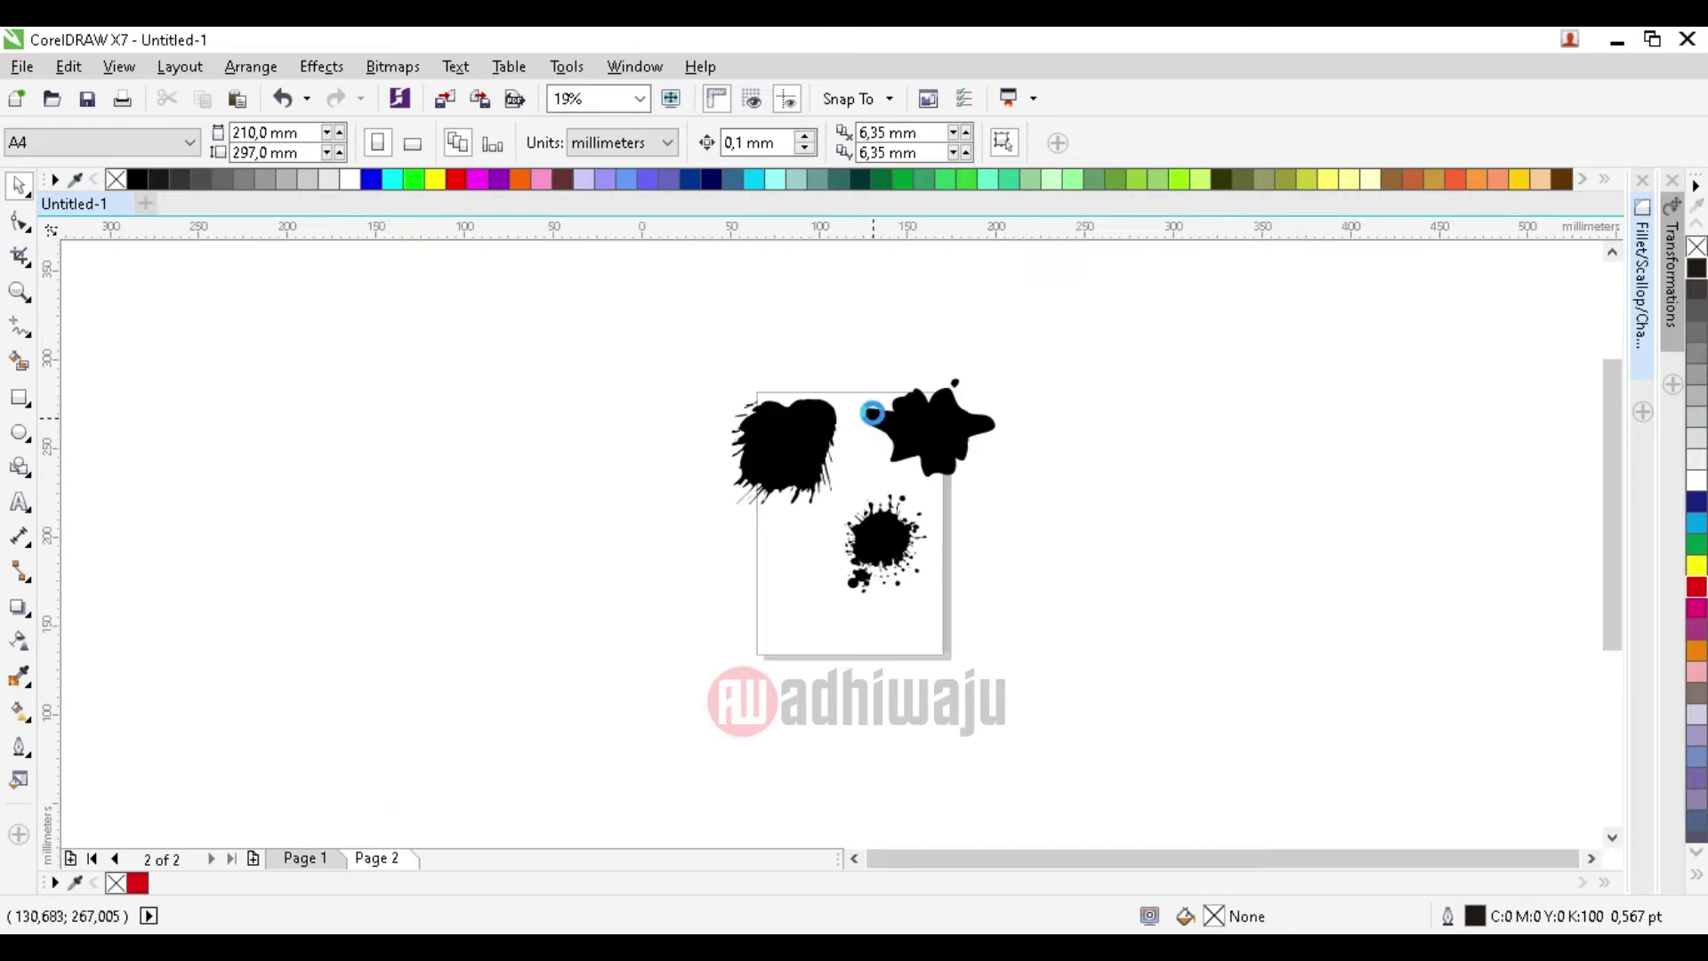
scroll(873, 409, "up", 2)
left_click(717, 451)
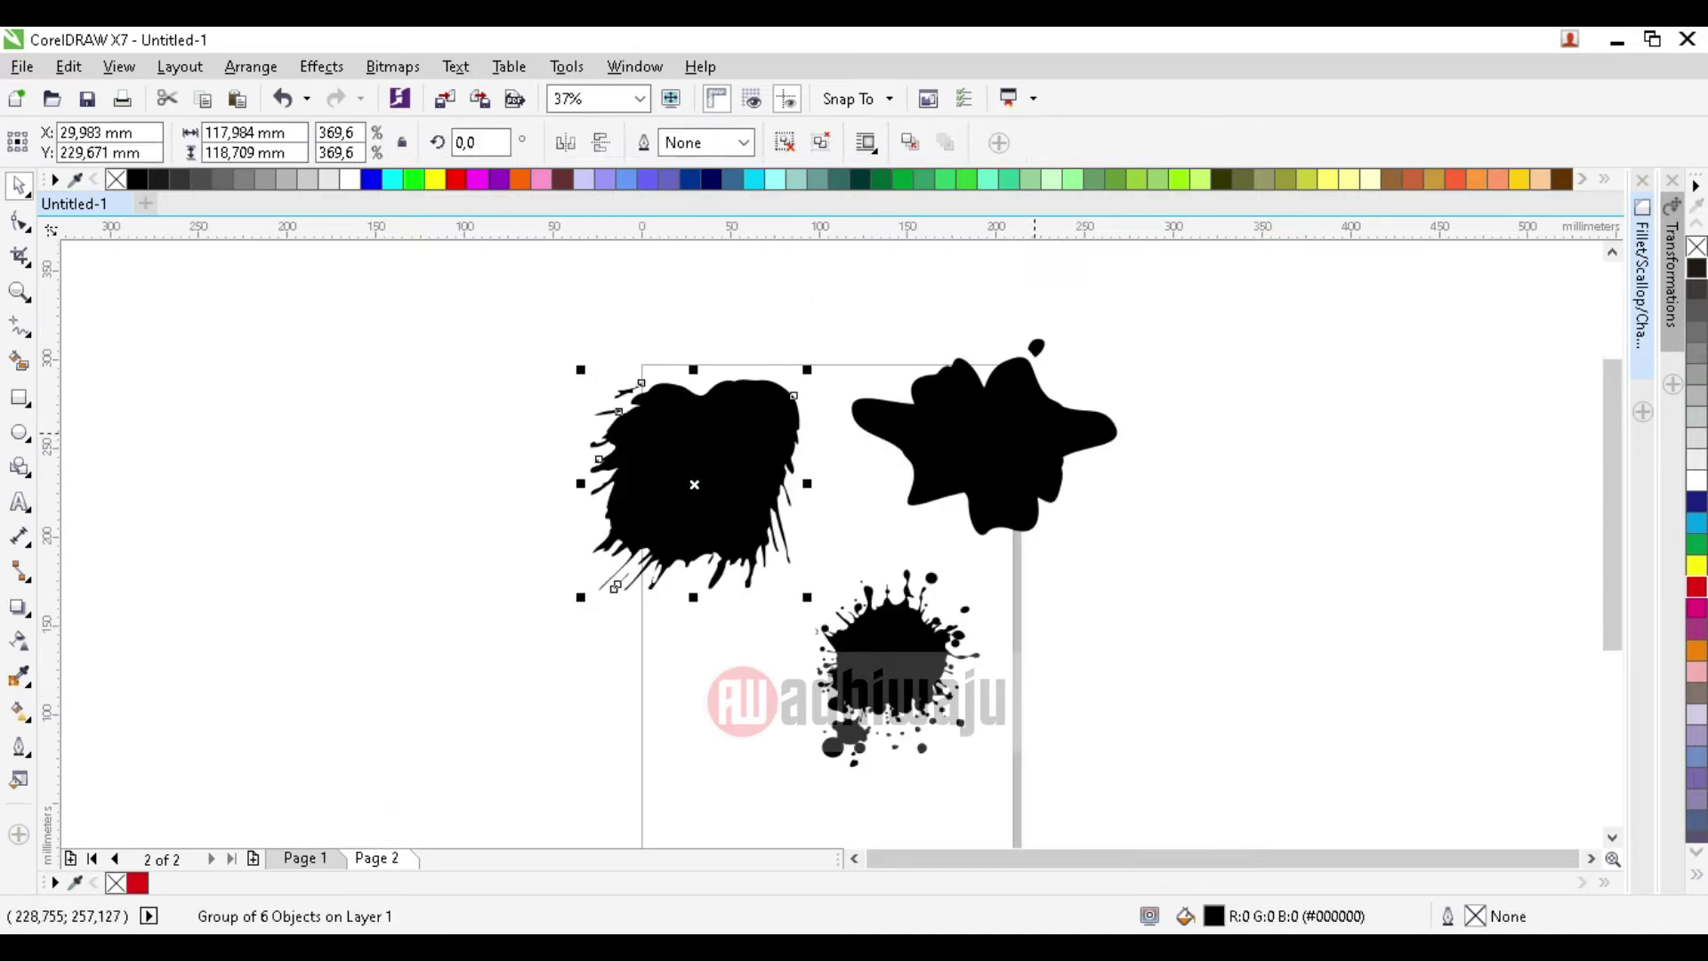
left_click(1021, 430)
left_click(477, 503)
key("Tab")
left_click(419, 526)
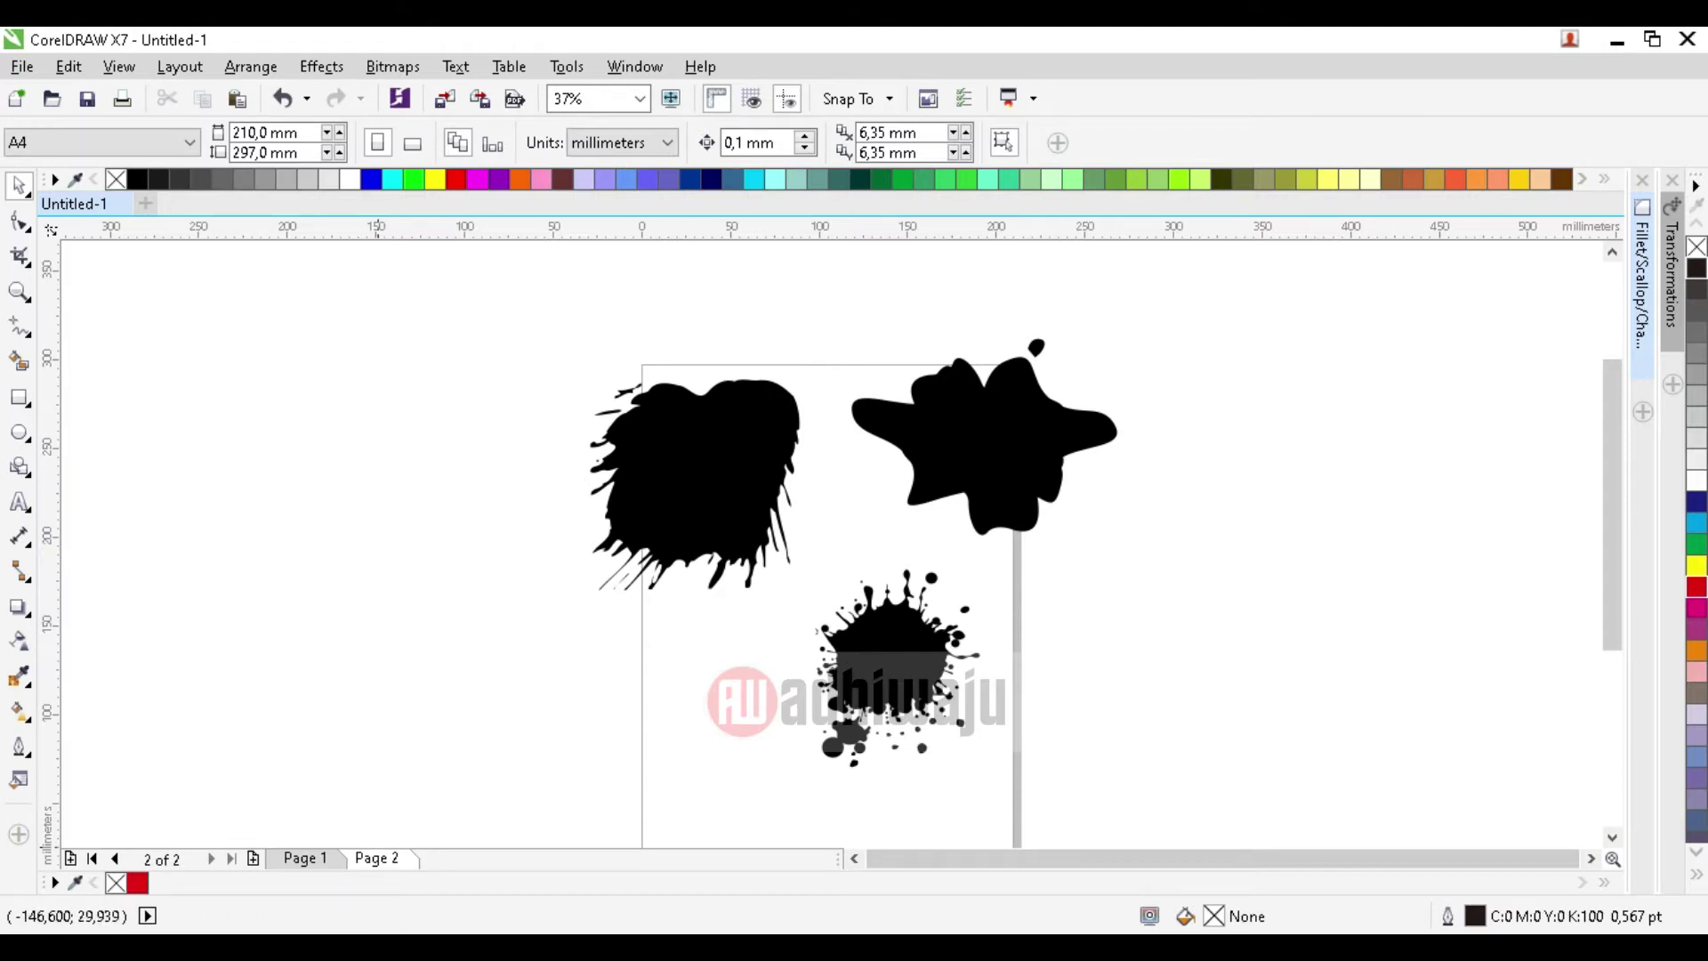
left_click(480, 629)
- Switch to File Explorer and bring the two cat photos, the lion photo and the lorikeet photo from Downloads into the CorelDRAW drawing beside the page
left_click(276, 948)
left_click(1204, 370)
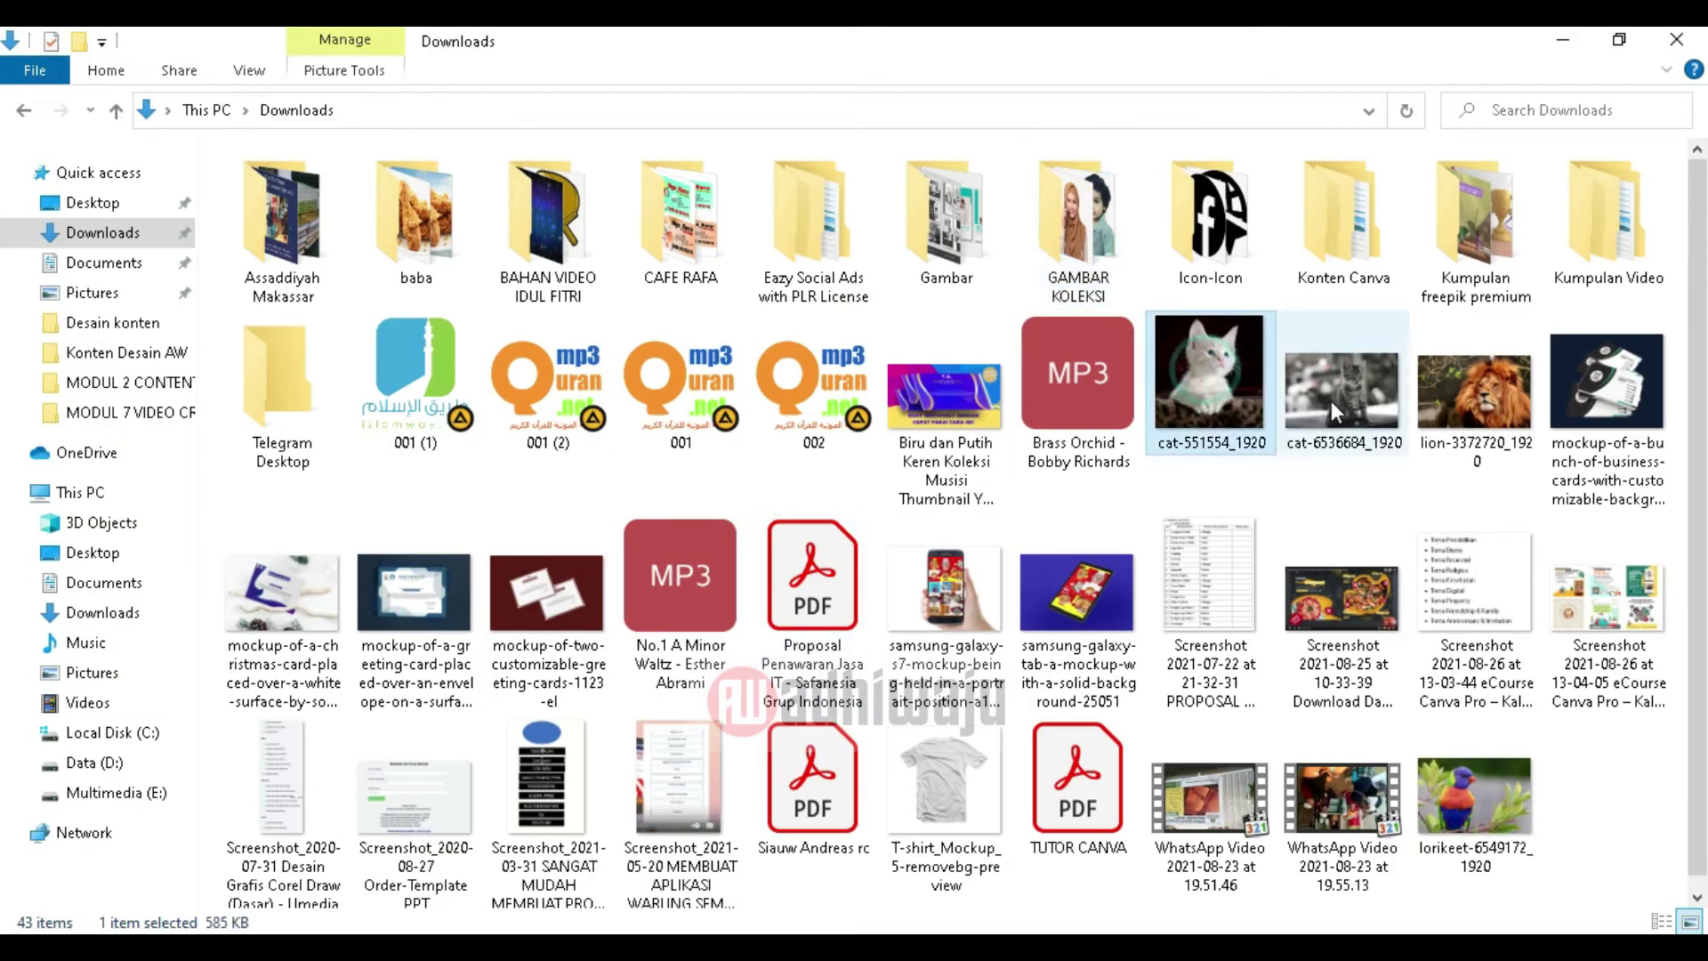
left_click(1331, 400)
left_click(1230, 379)
left_click(1476, 372, "shift")
left_click(1496, 787, "ctrl")
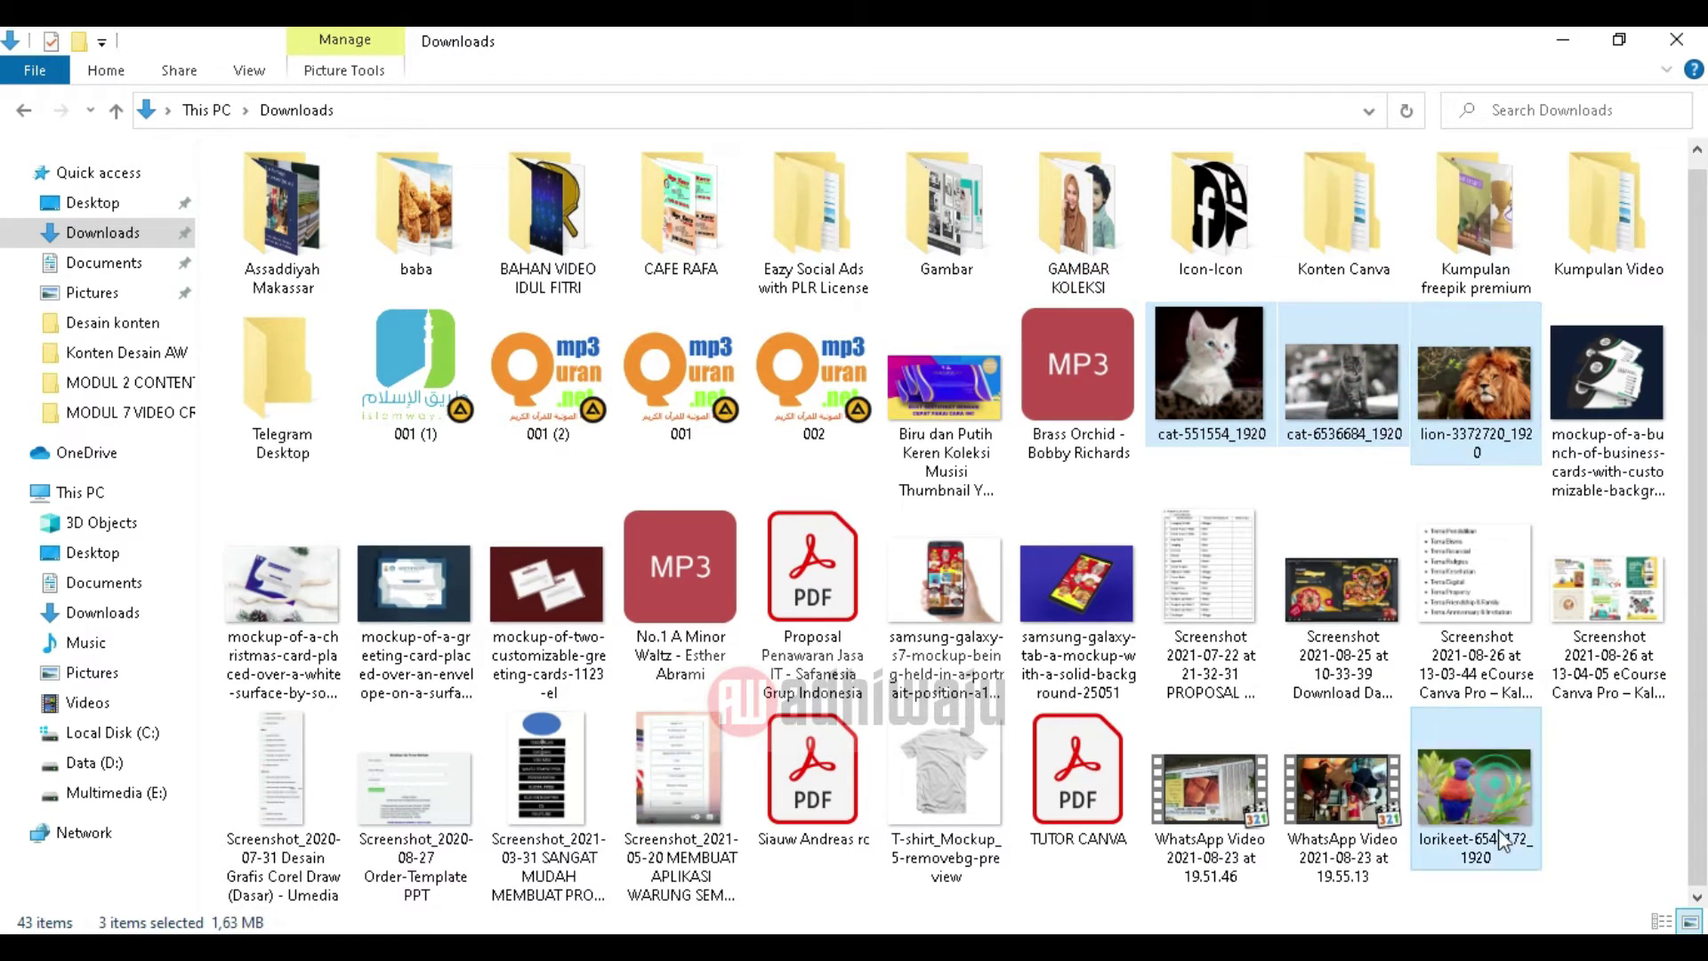
left_click_drag(1252, 906, 347, 483)
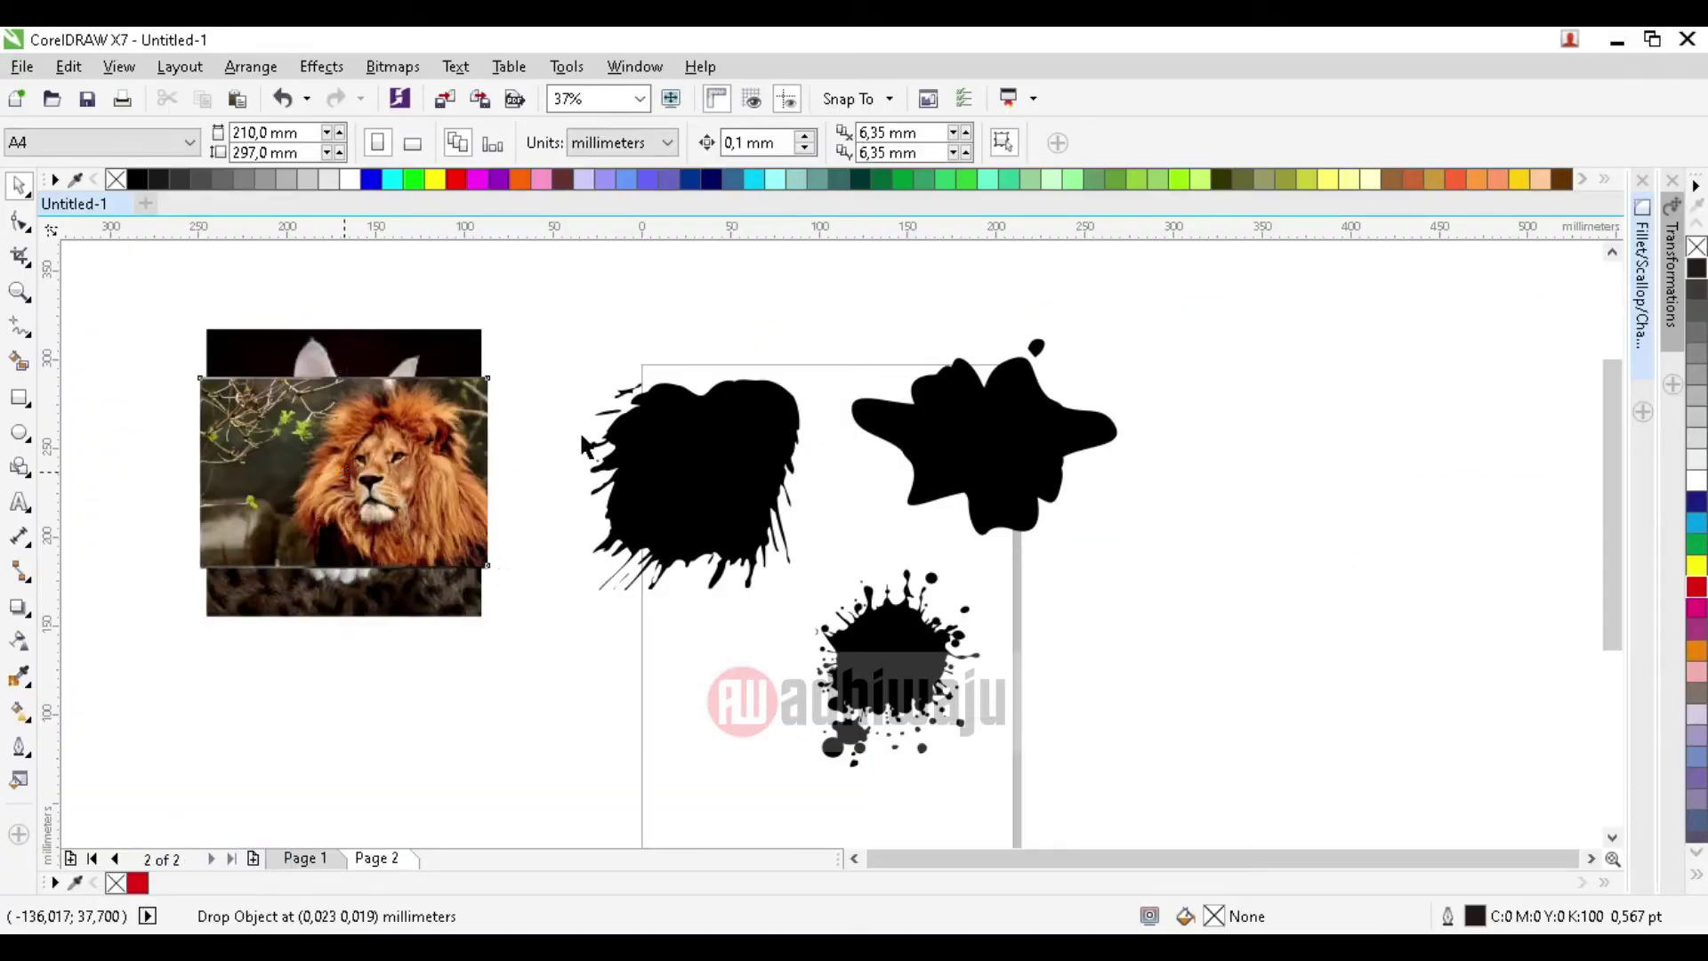
- Move the star-shaped splatter from Page 2 onto the upper part of Page 1
left_click(300, 857)
left_click(511, 738)
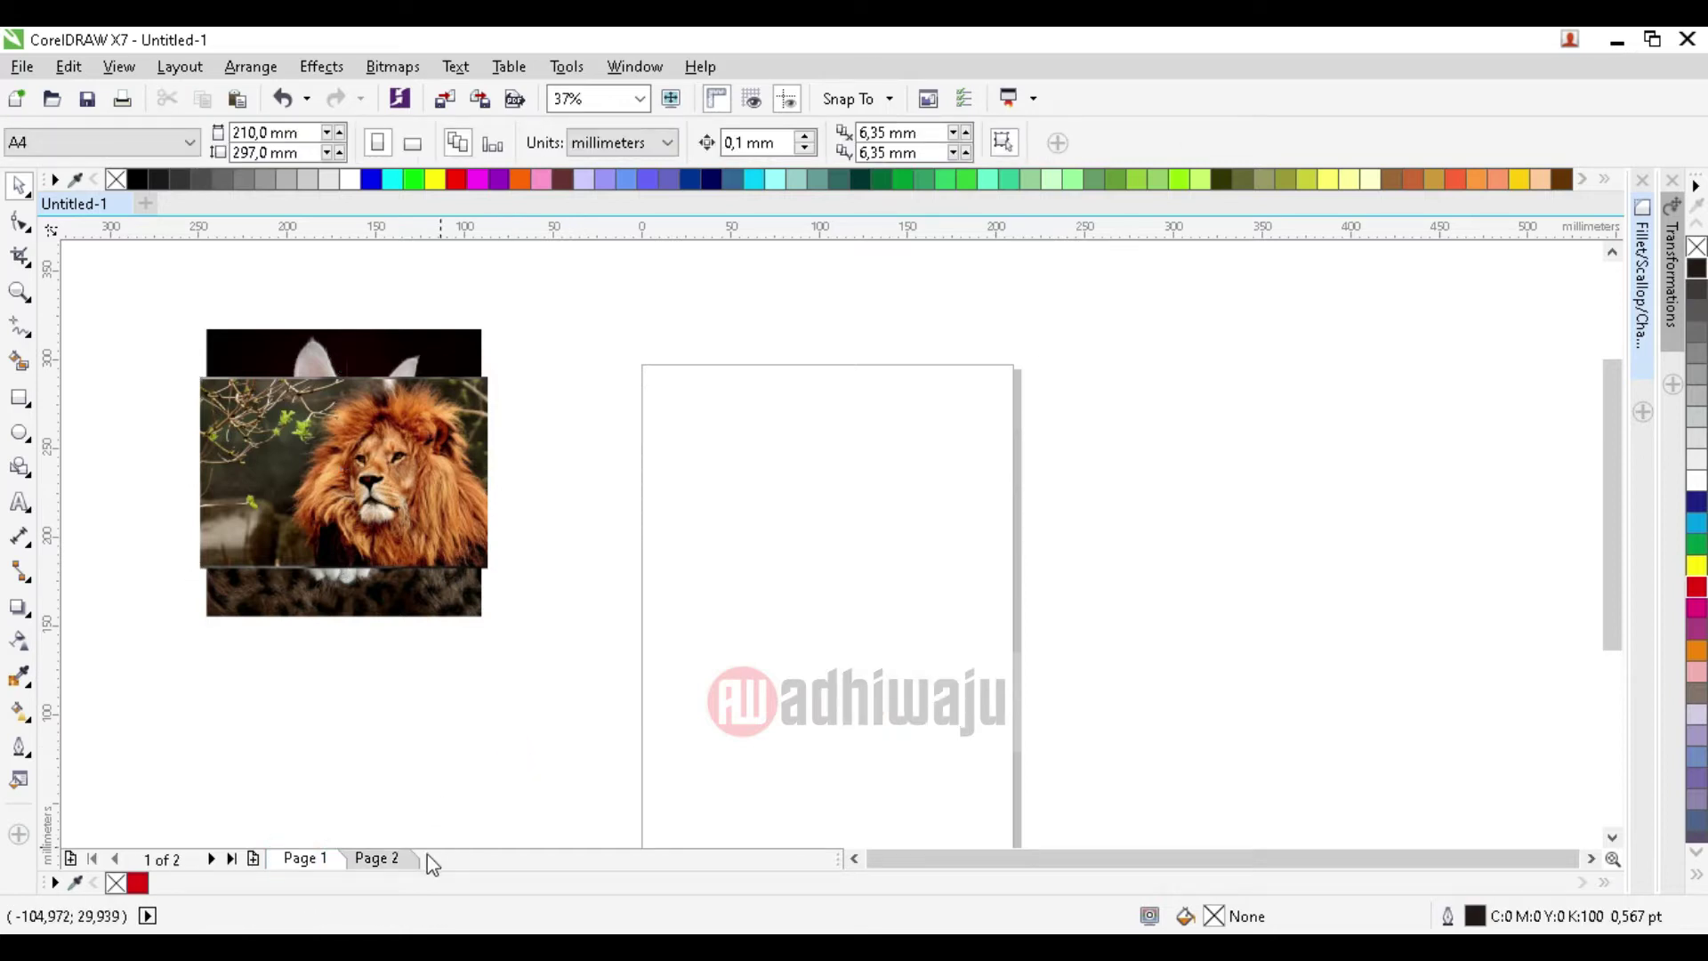
left_click(380, 858)
left_click_drag(960, 463, 1148, 482)
left_click(302, 858)
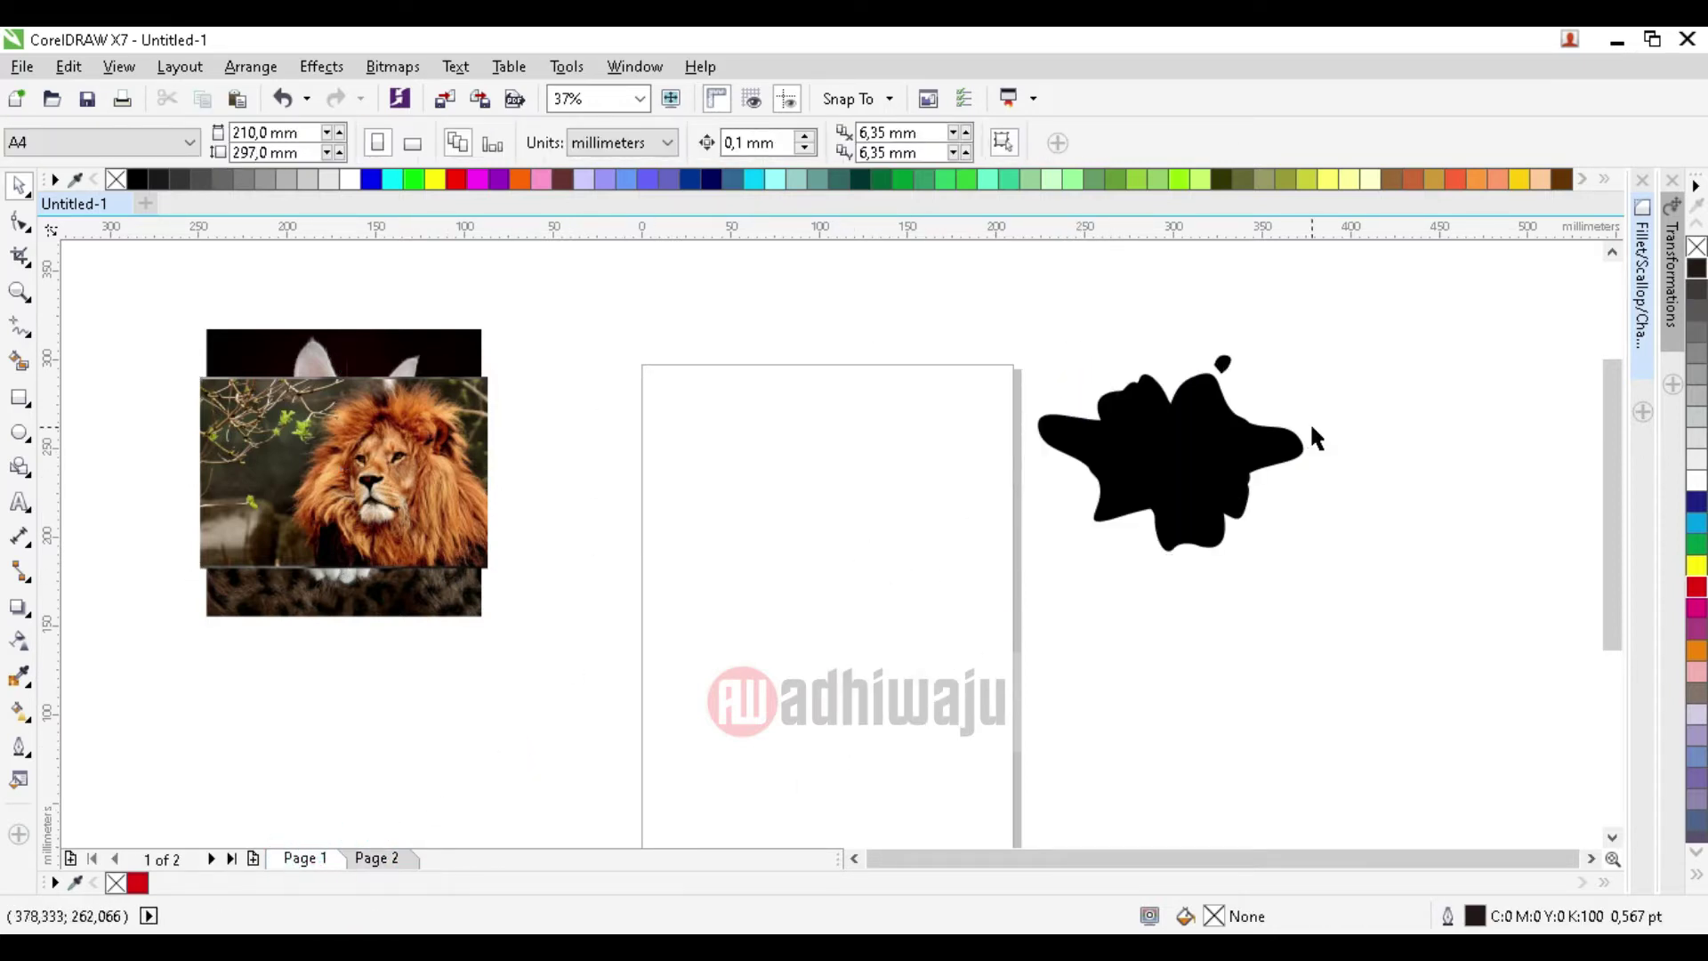
left_click_drag(1298, 438, 852, 520)
- Give the star-shaped splatter a black hairline outline and remove its fill
left_click(360, 458)
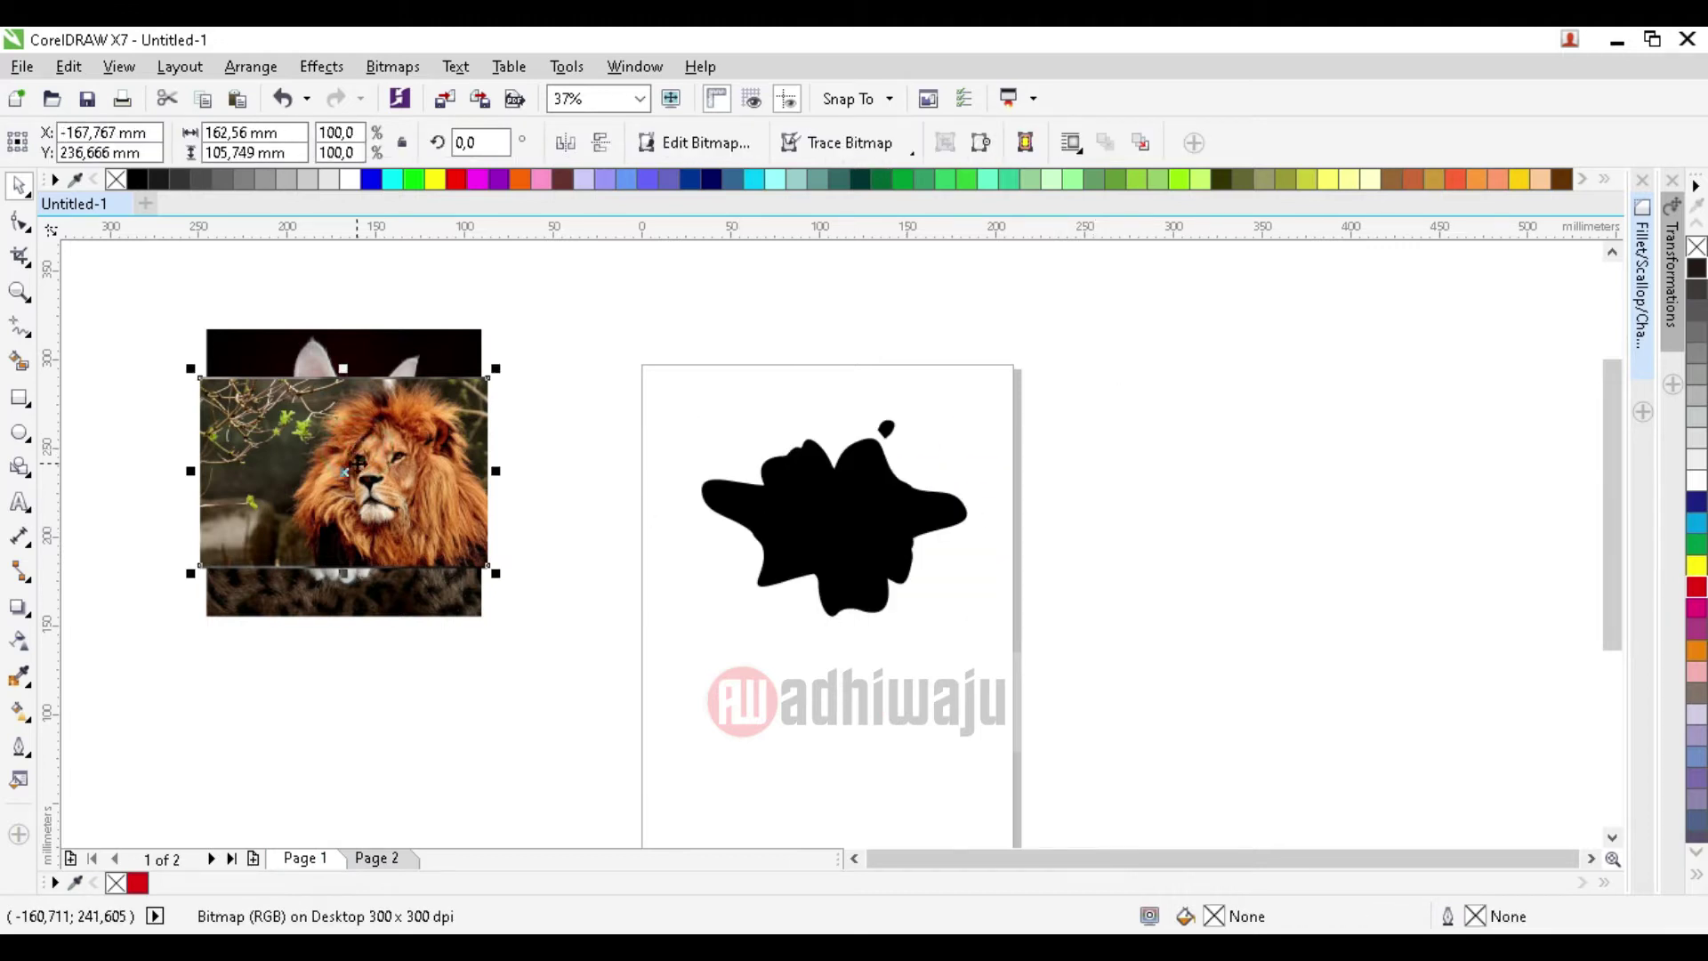
left_click(361, 461)
left_click(766, 505)
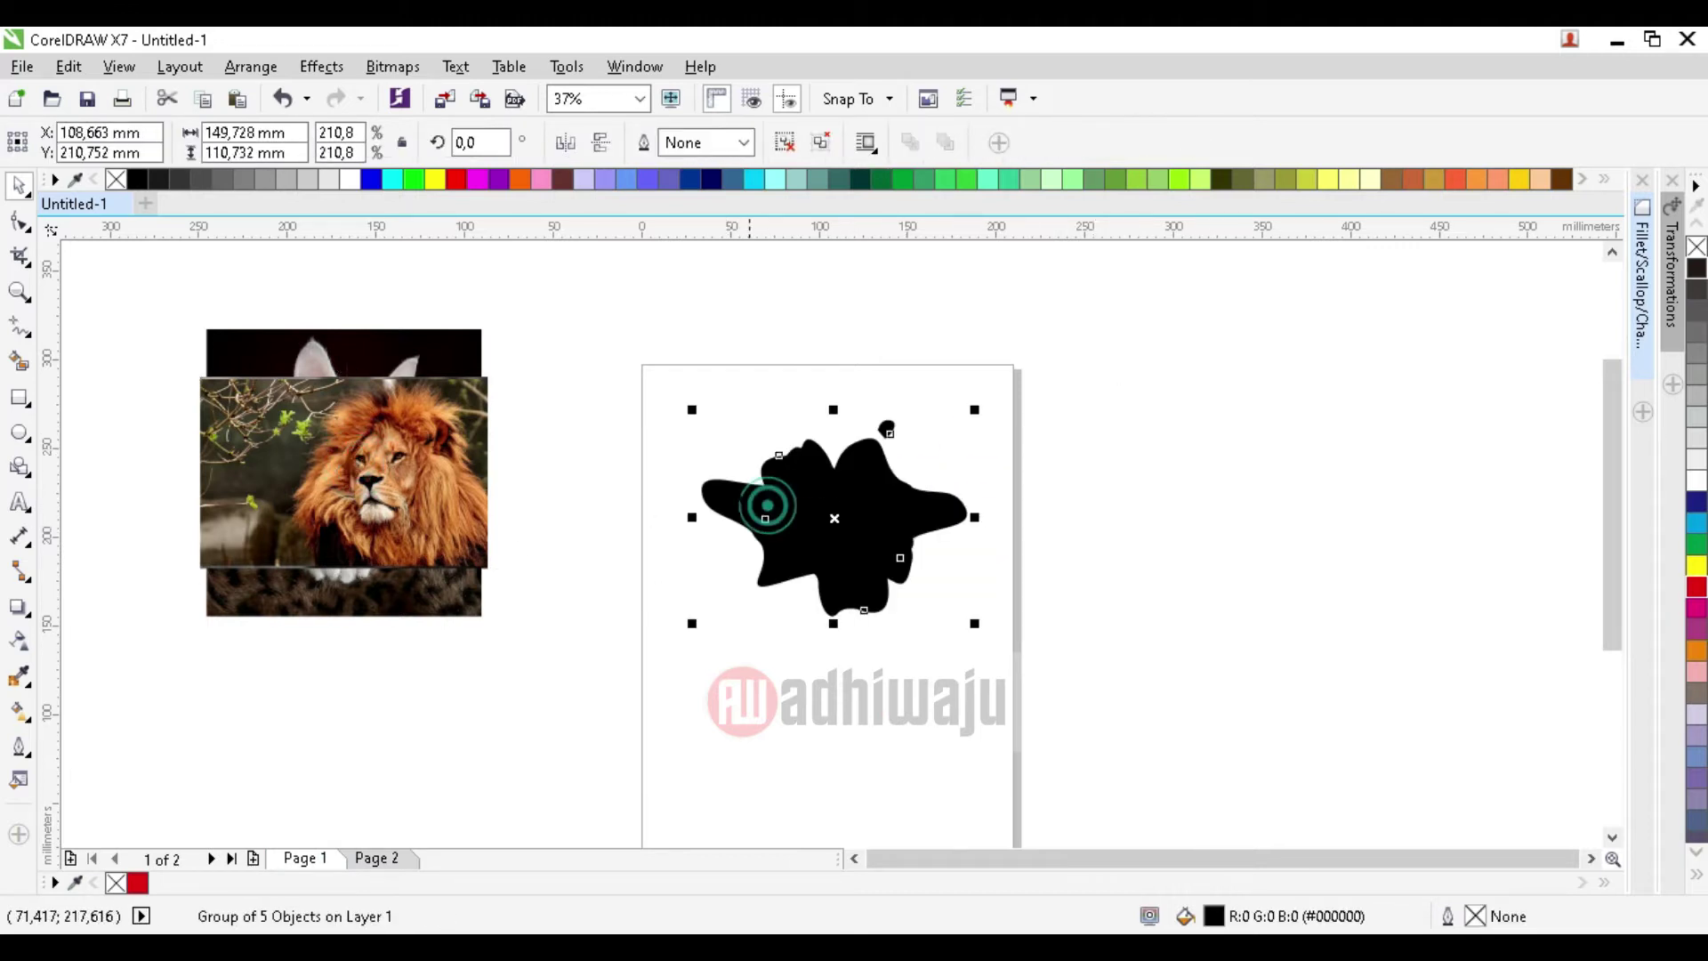
right_click(138, 179)
left_click(116, 179)
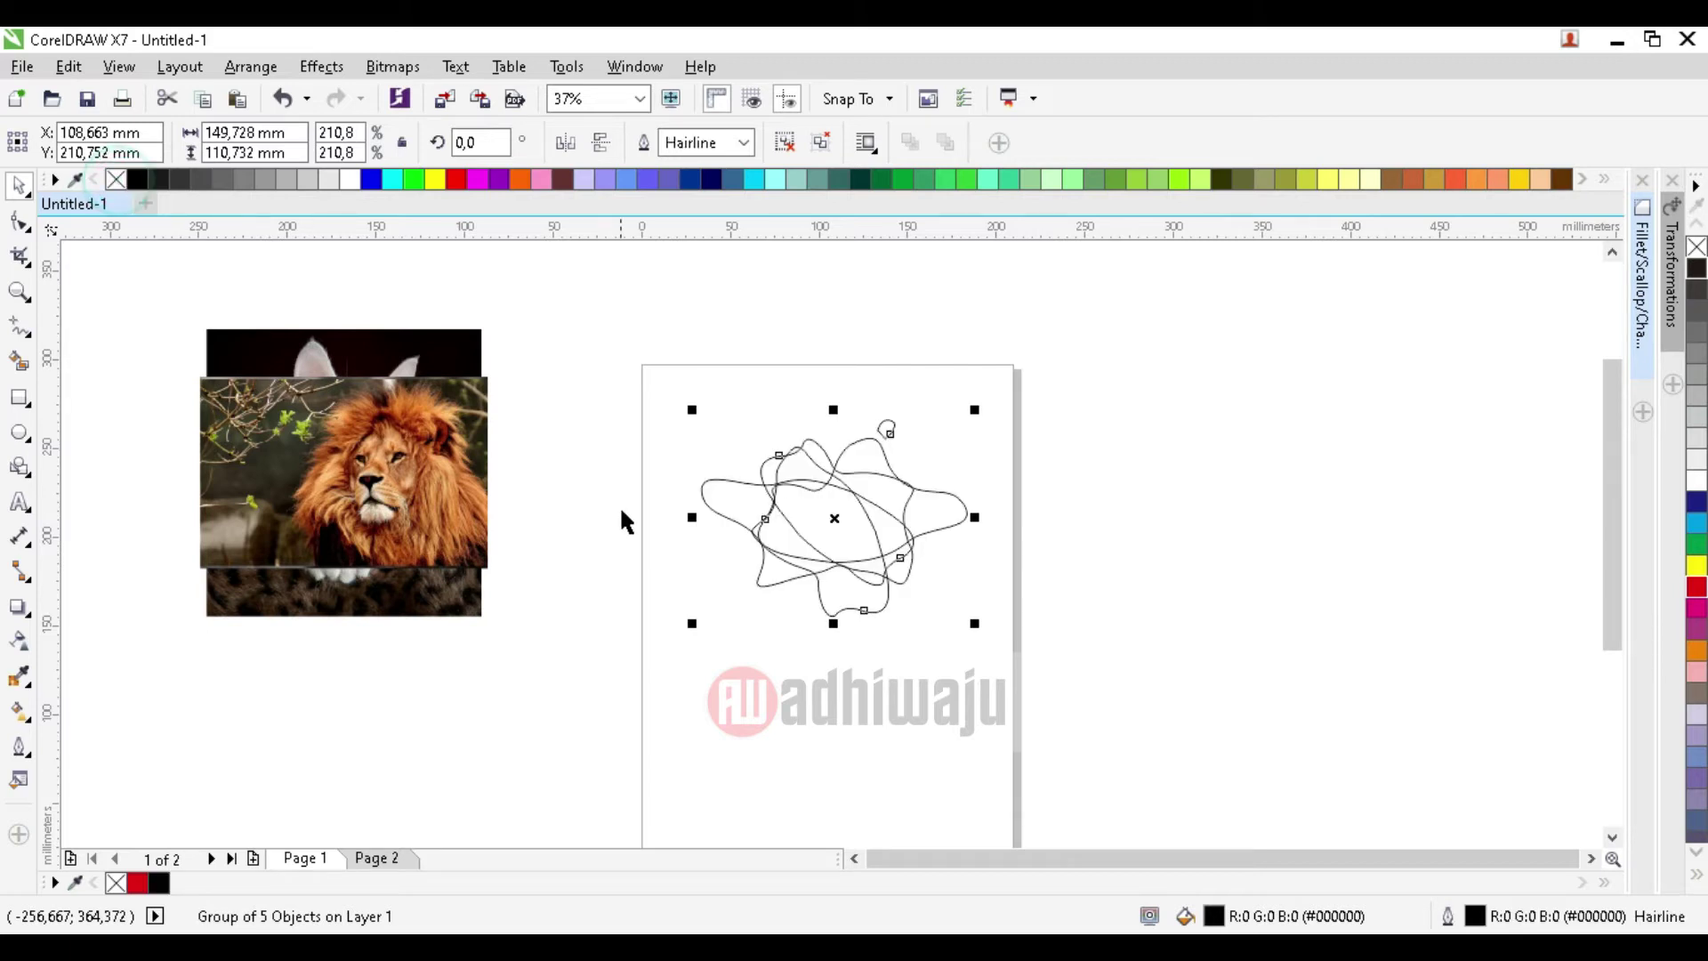
- Ungroup the star-shaped splatter and weld its overlapping curves into a single outline
left_click(646, 381)
left_click(826, 534)
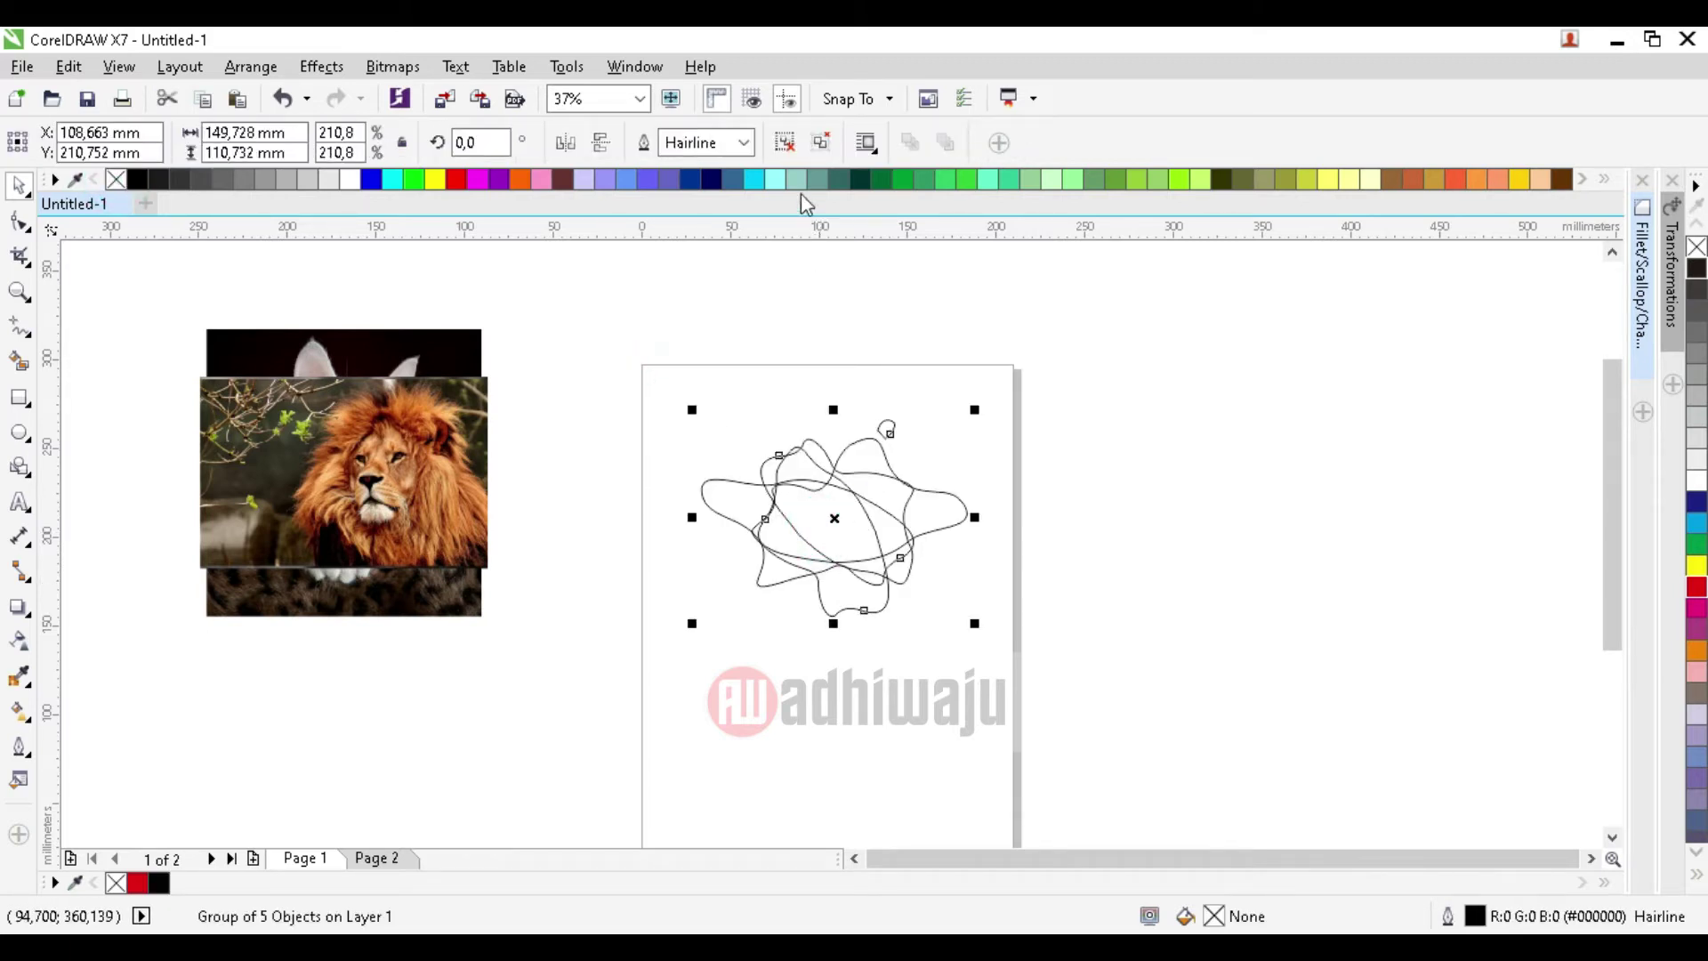
left_click(795, 153)
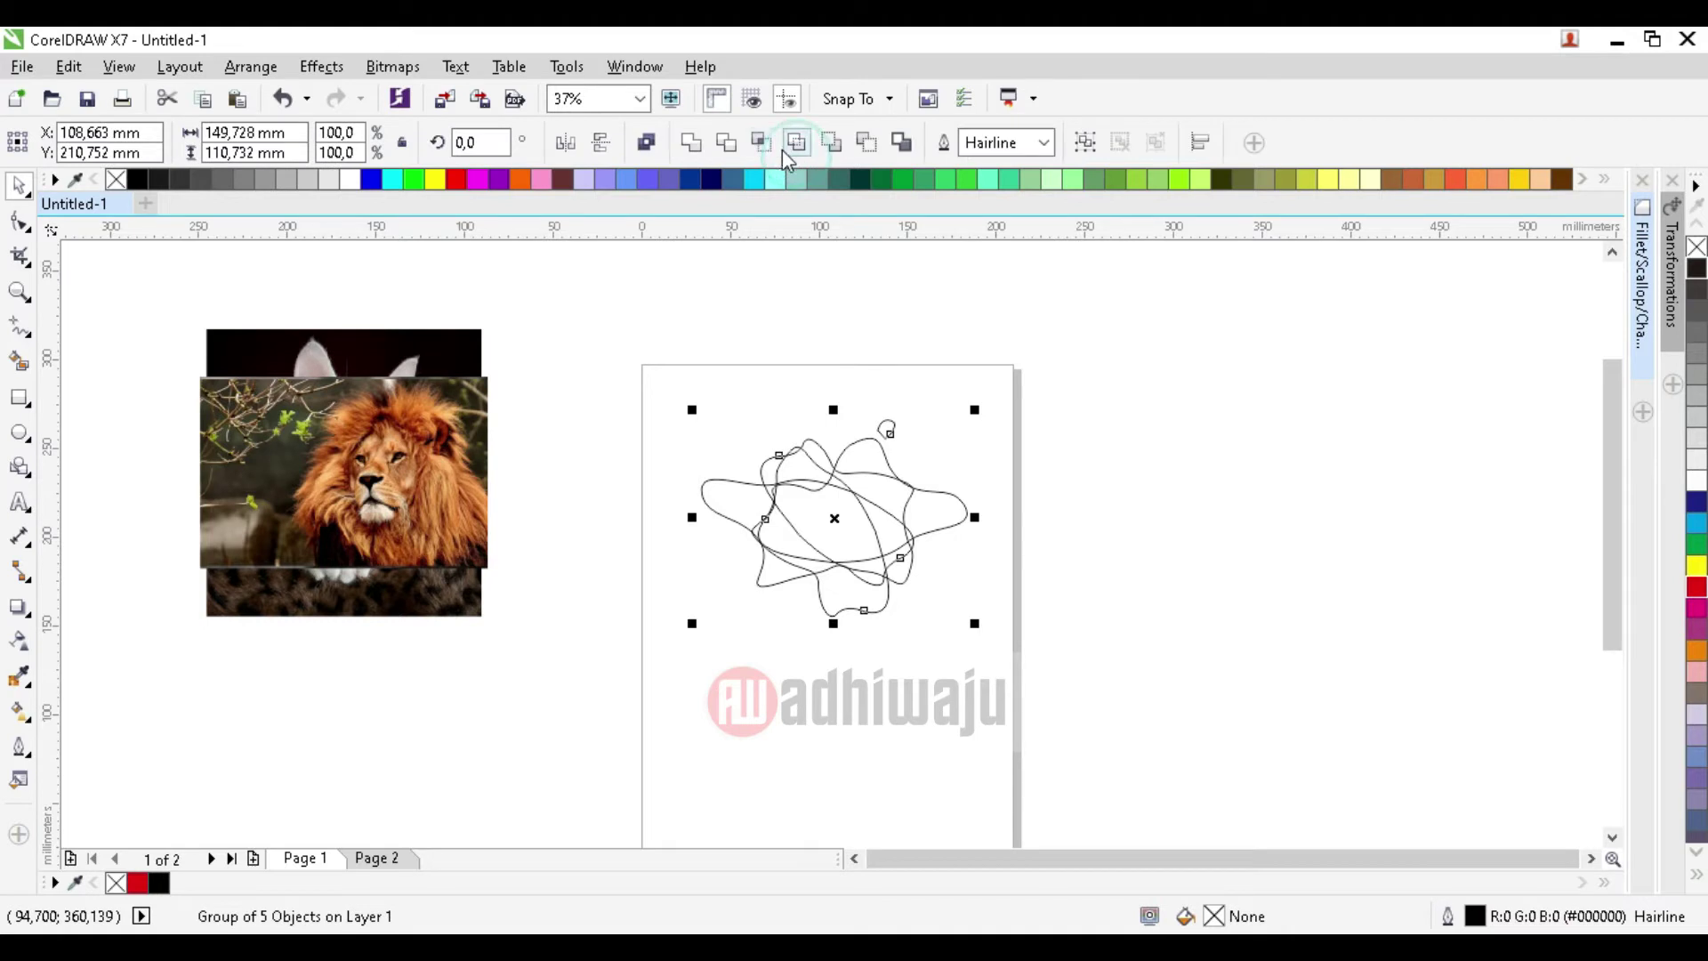
left_click(692, 151)
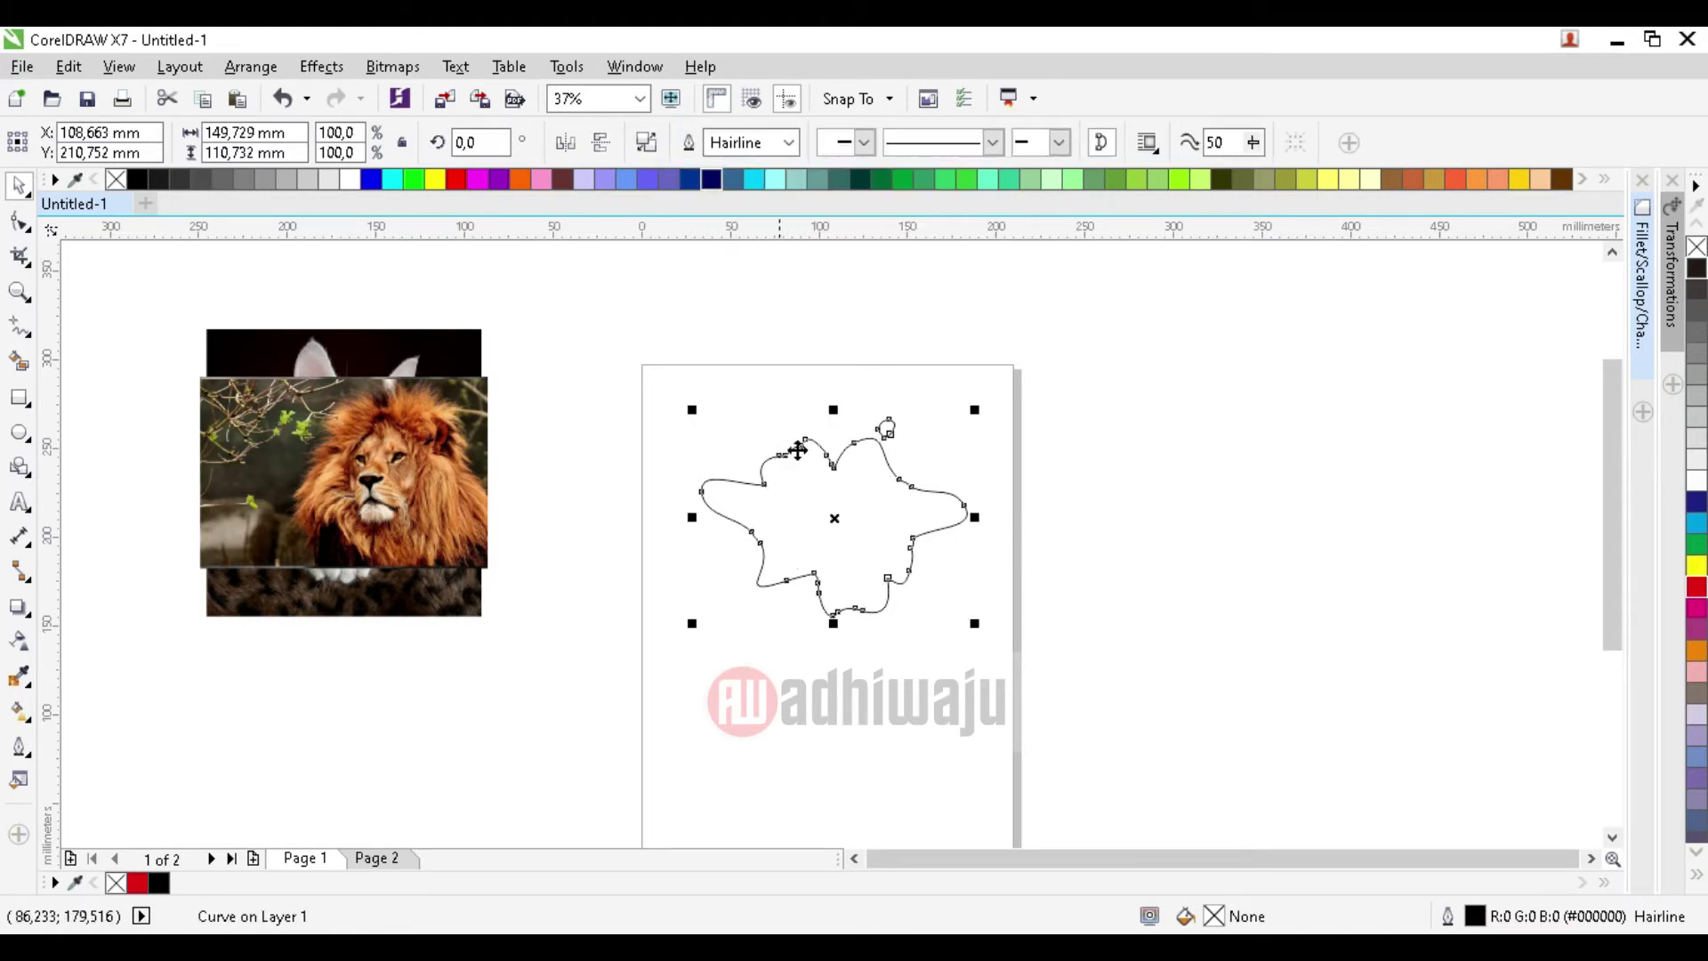
left_click(1127, 571)
- Move the lion photo onto Page 1 so that it covers the splatter outline
scroll(813, 556, "up", 2)
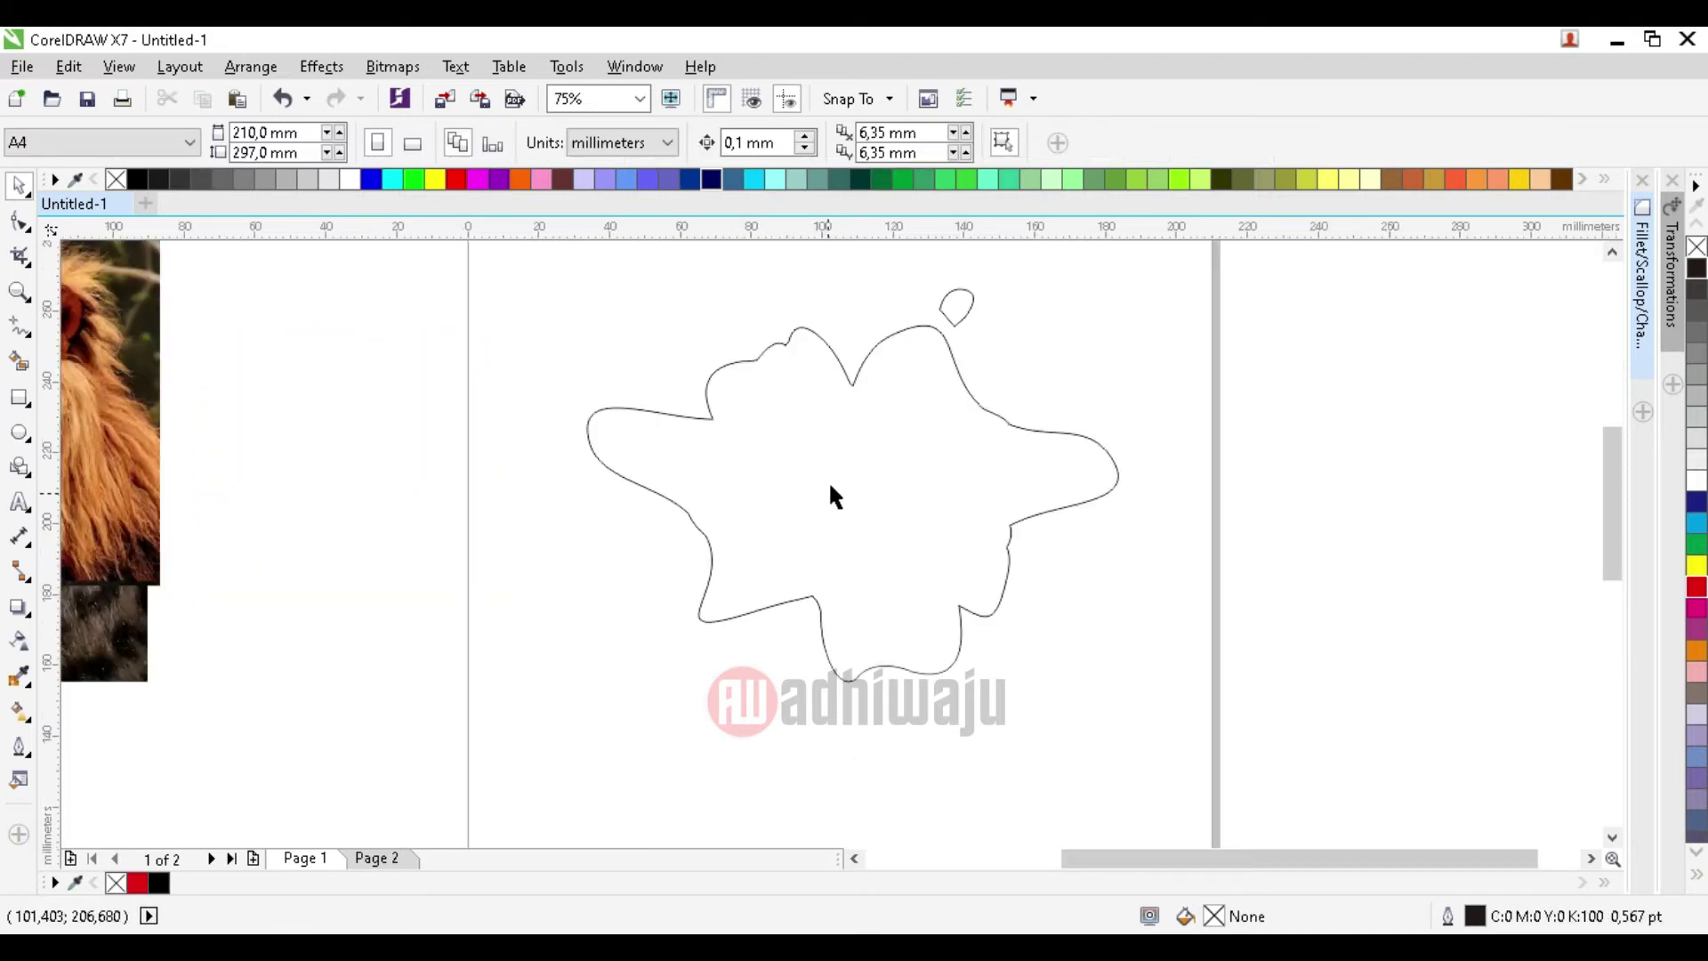
scroll(829, 480, "down", 4)
left_click(609, 427)
left_click_drag(609, 427, 708, 366)
scroll(888, 487, "up", 4)
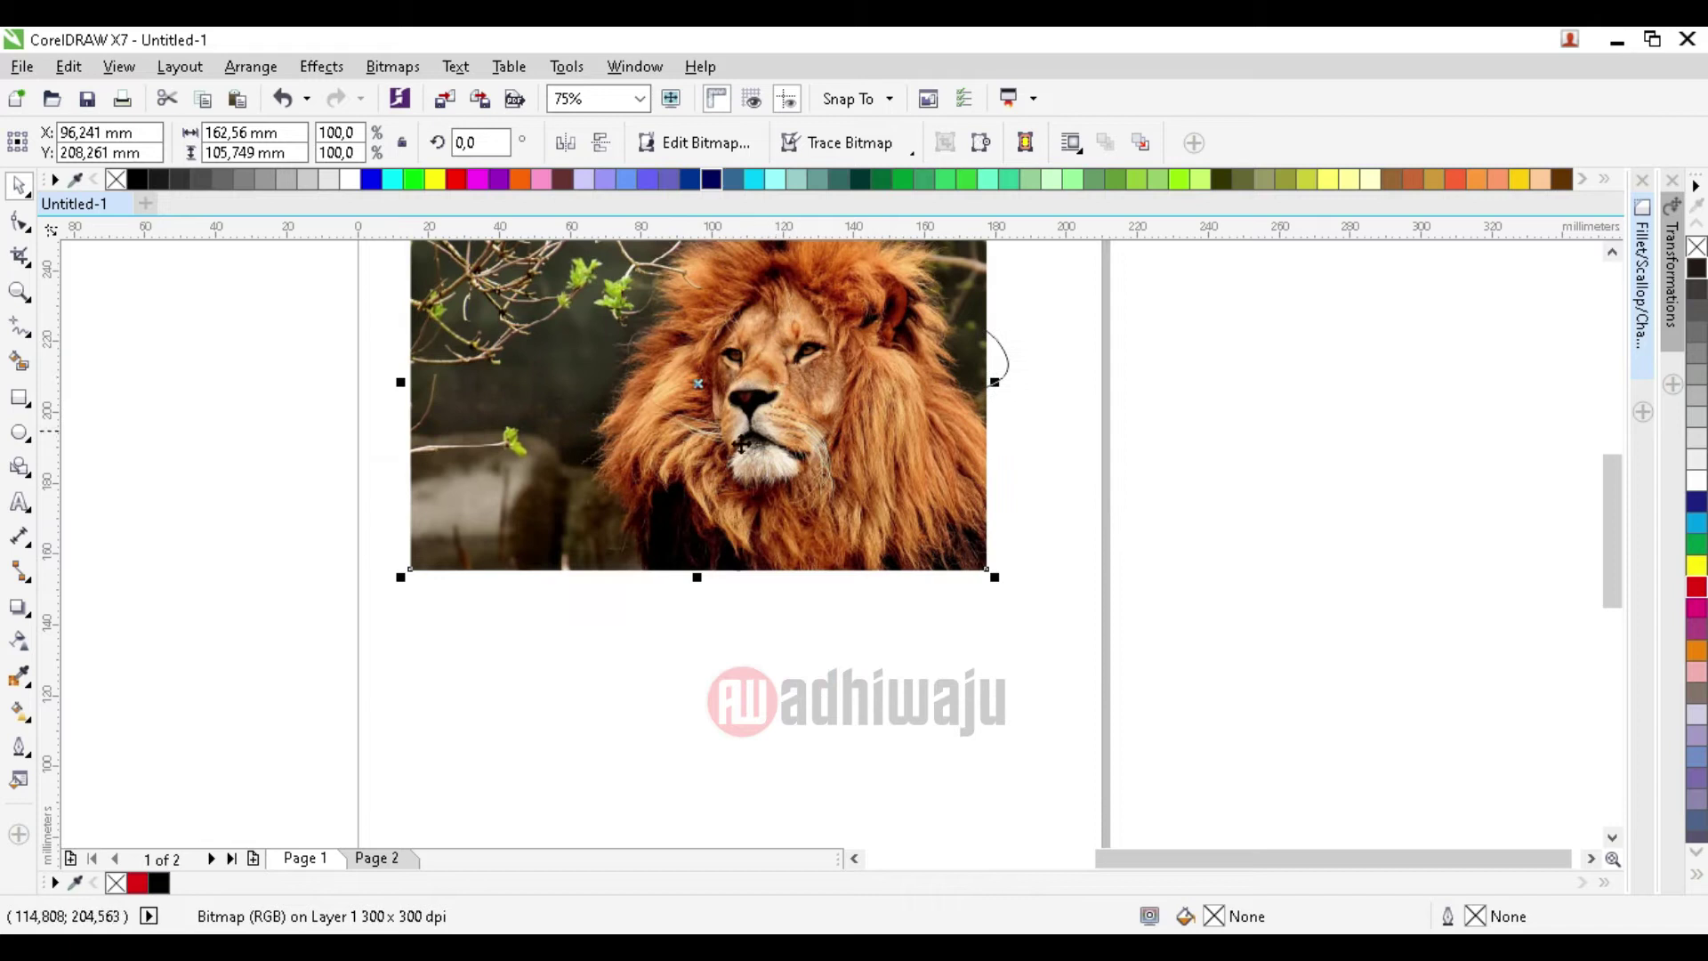
scroll(741, 445, "down", 2)
scroll(837, 311, "up", 2)
left_click_drag(668, 447, 740, 461)
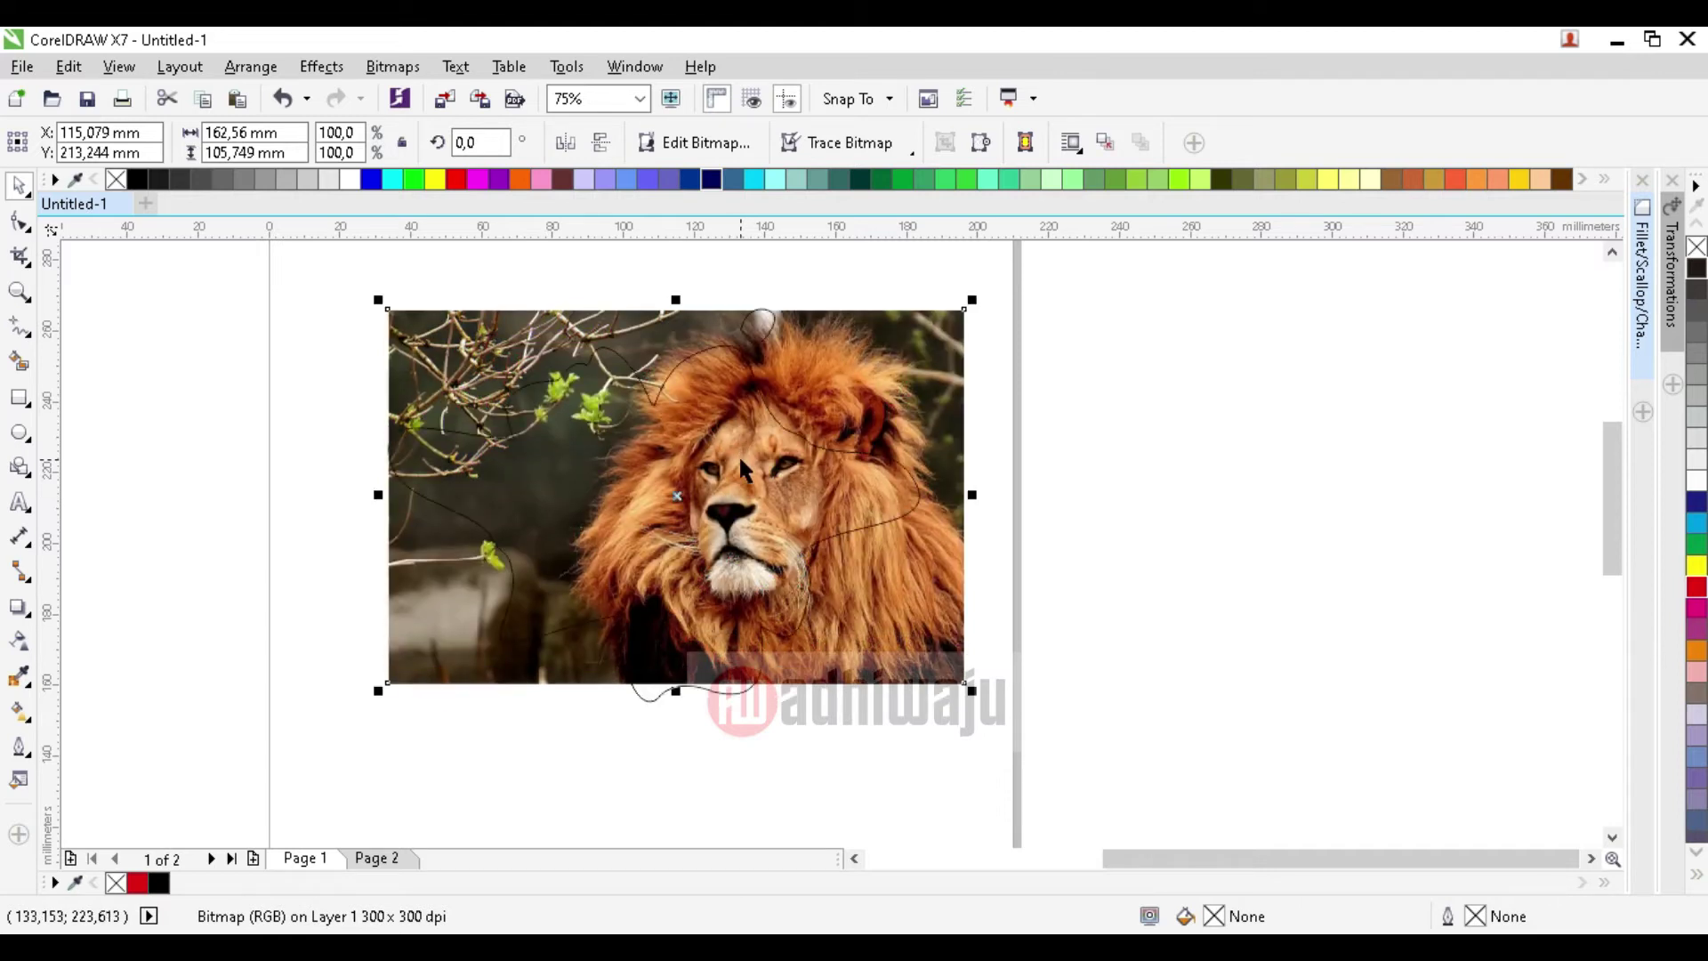
- Enlarge the lion photo to about 183 × 119 mm and reposition it so the lion's face sits inside the splatter outline
left_click(1190, 478)
left_click(946, 494)
left_click_drag(925, 442, 867, 454)
mouse_move(916, 702)
left_mouse_down()
mouse_move(986, 744)
mouse_move(943, 699)
mouse_move(899, 695)
left_mouse_up()
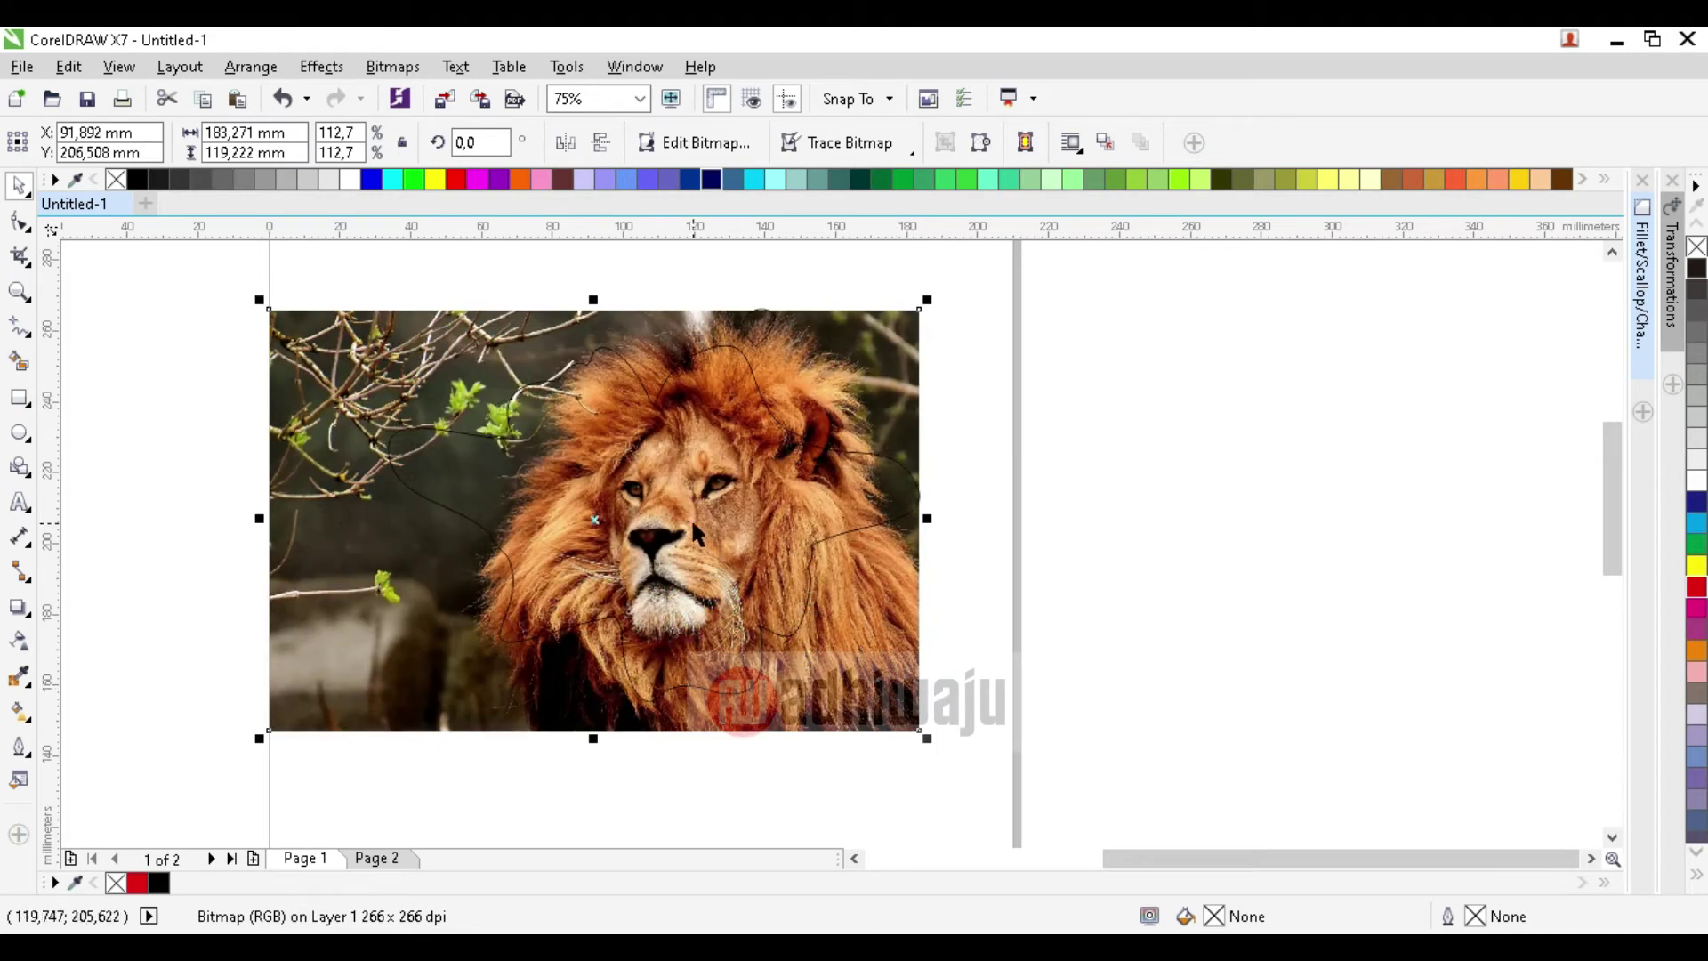
left_click_drag(805, 674, 839, 680)
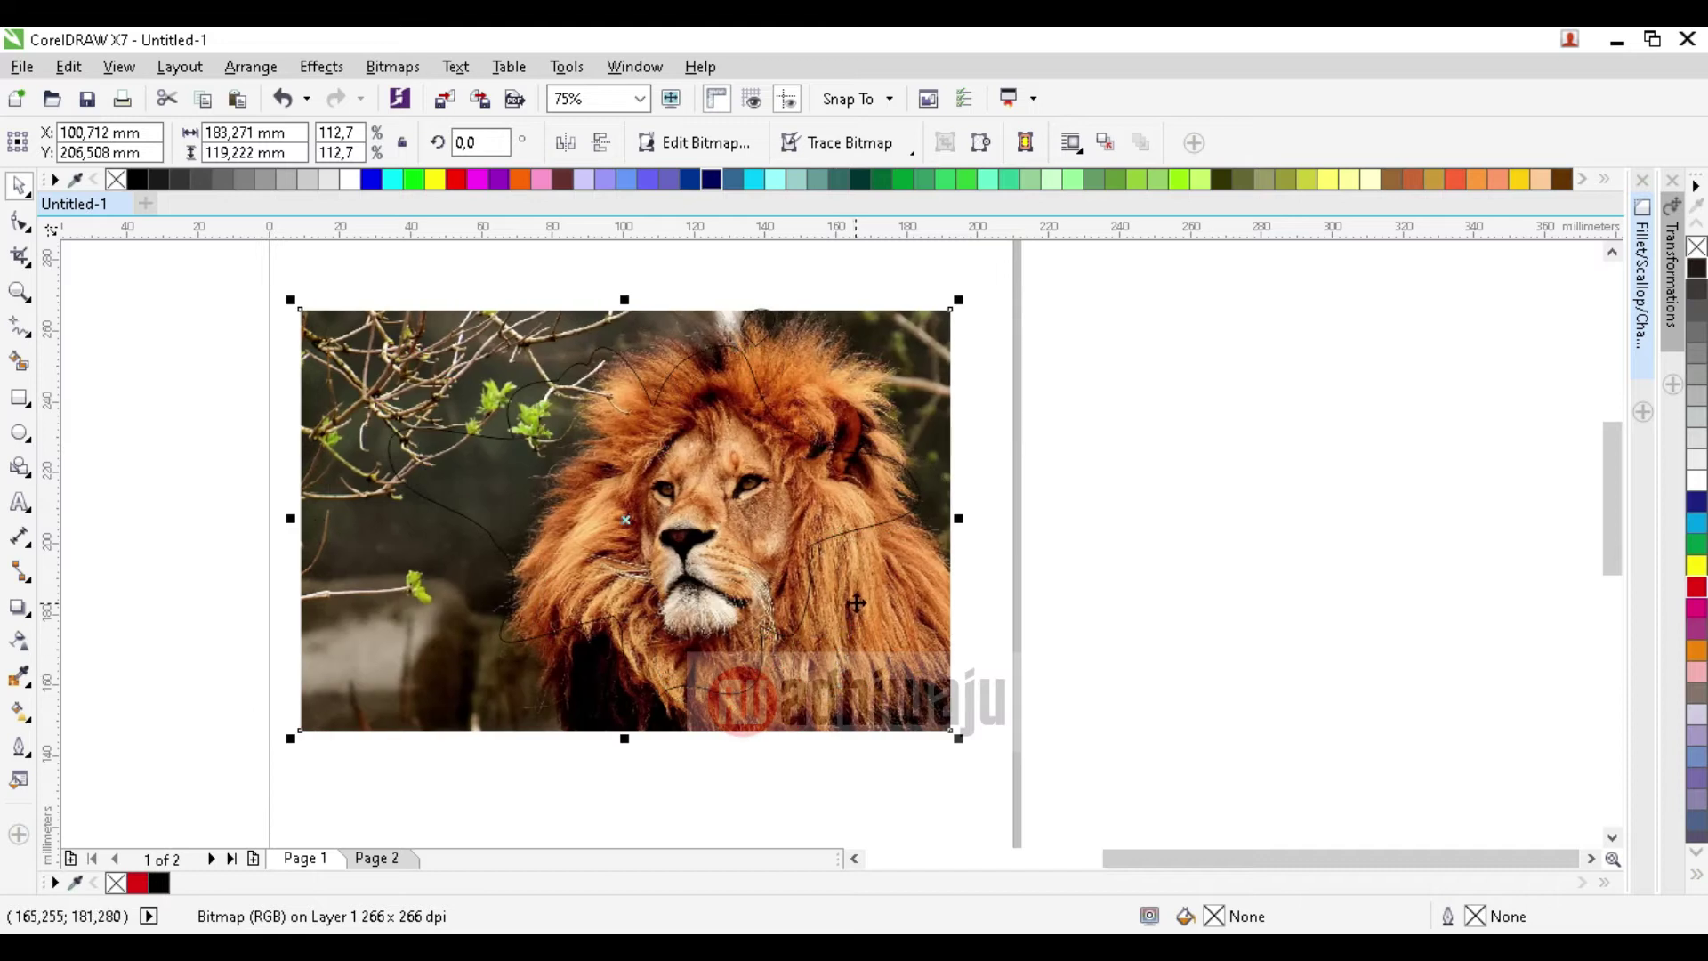
left_click_drag(884, 386, 889, 375)
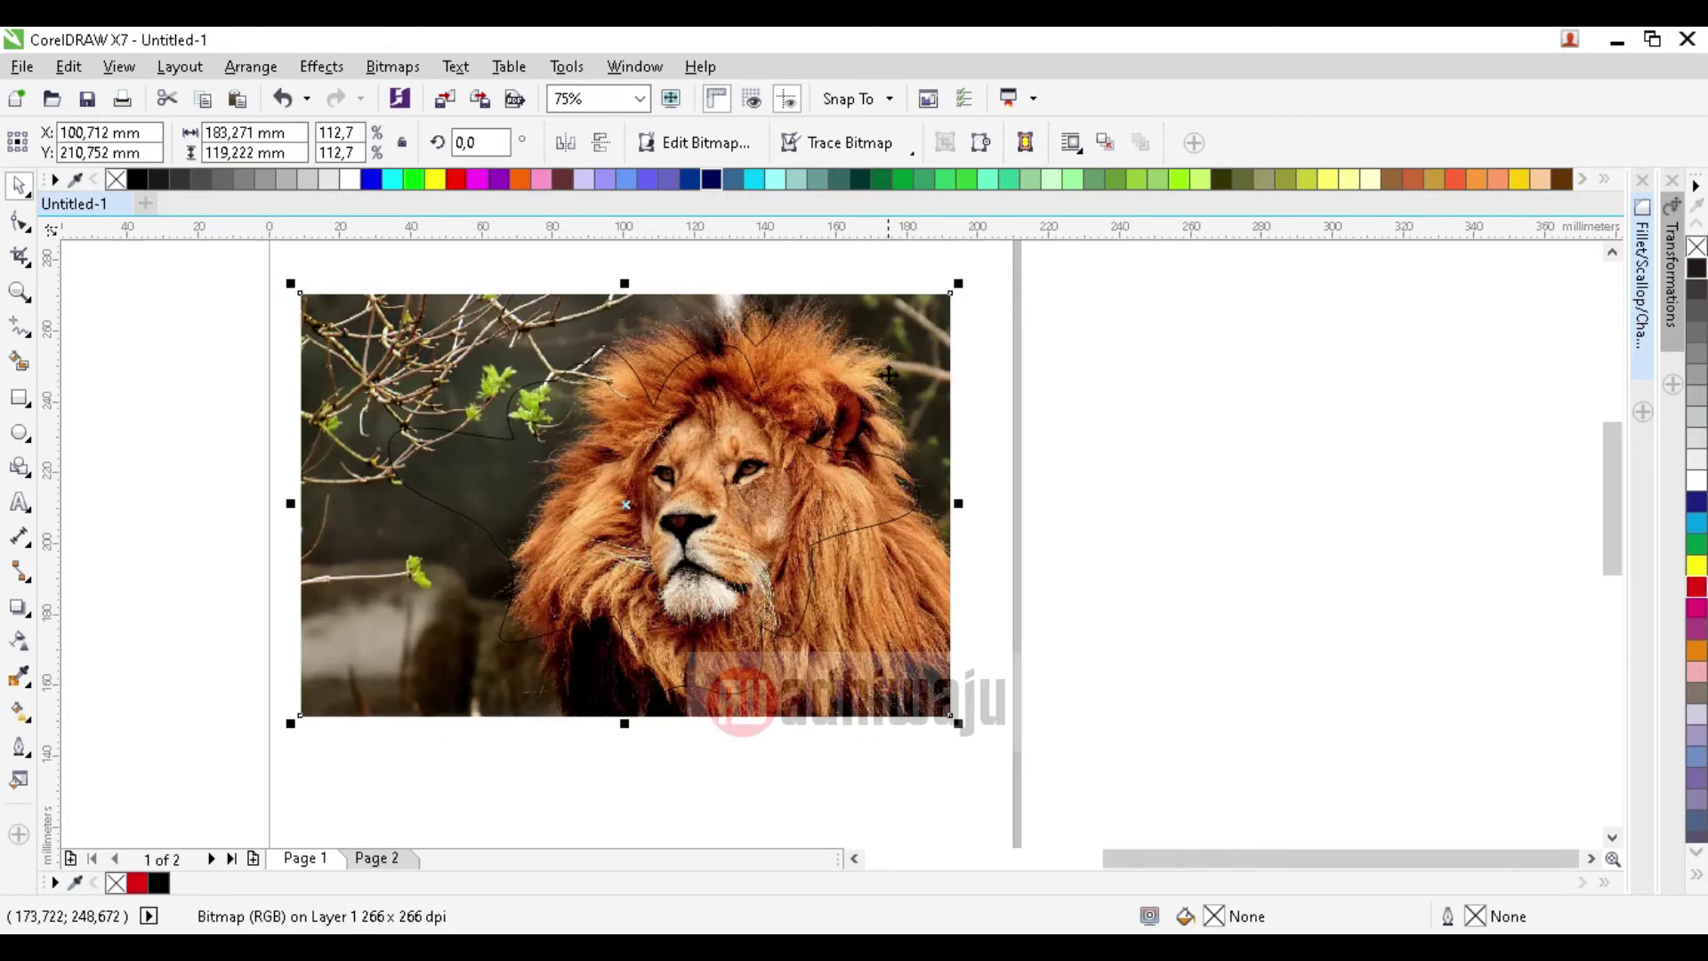
- Select the lion photo together with the splatter outline and intersect them
left_click(737, 494)
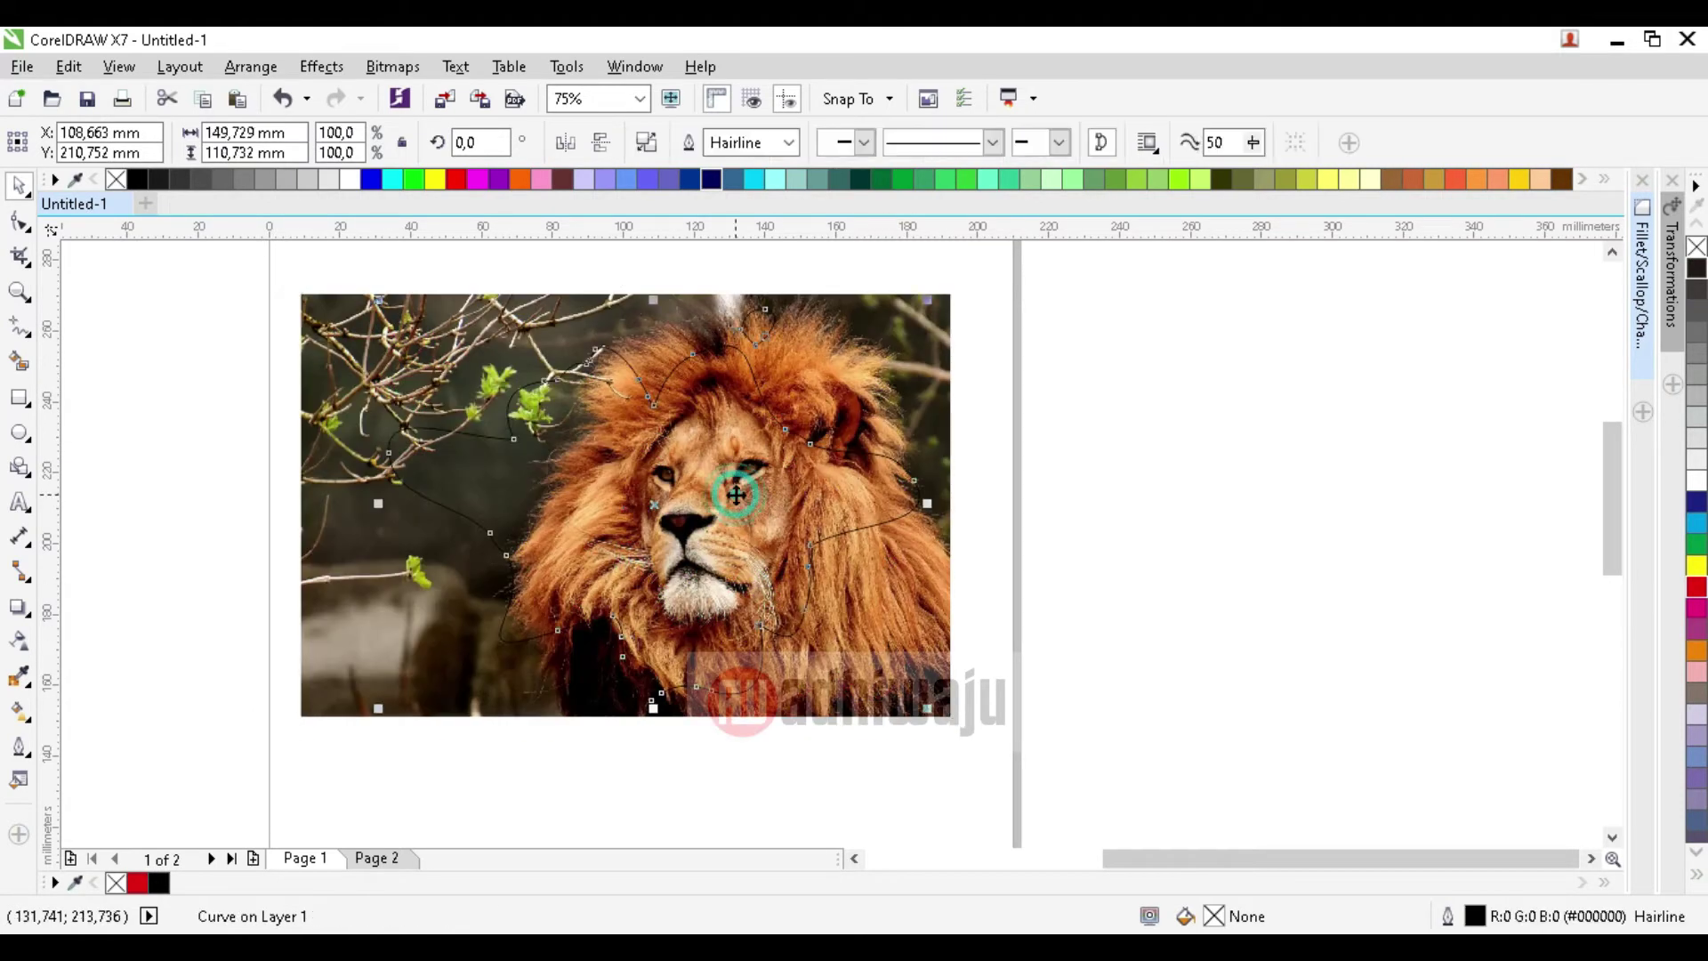
left_click(887, 351, "shift")
left_click(1179, 442)
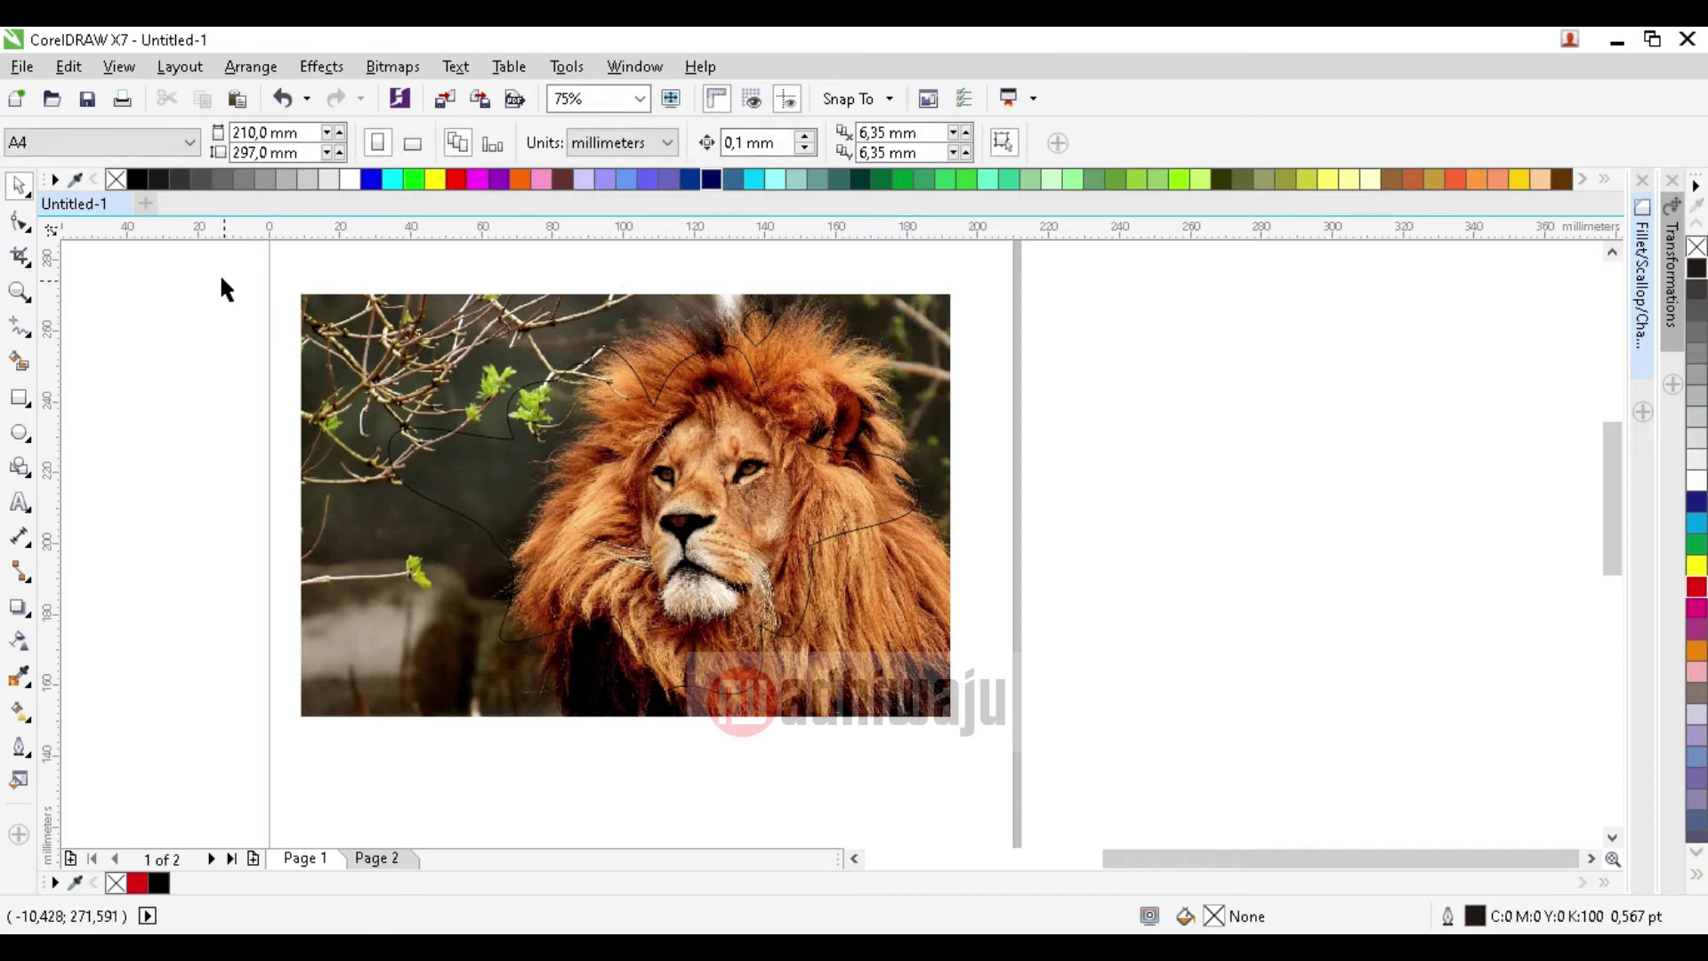
left_click_drag(221, 278, 1048, 763)
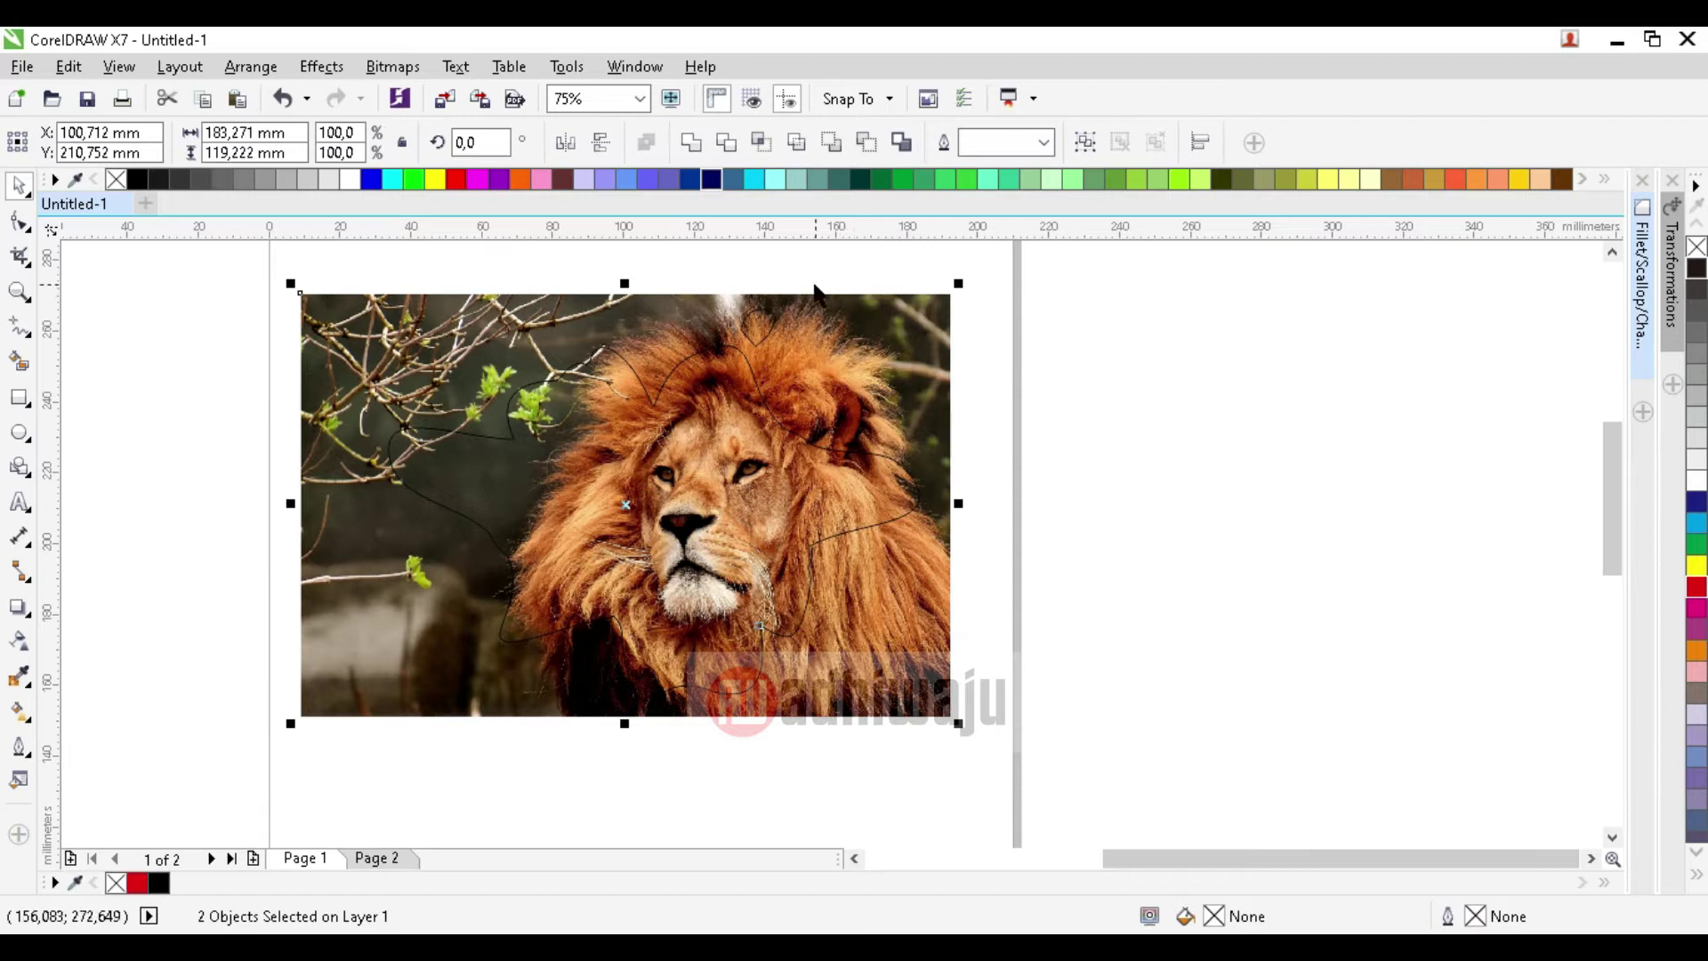
left_click(762, 142)
- Move the original lion photo off Page 1 to expose the splatter-shaped lion crop
left_click(1113, 477)
key("F3")
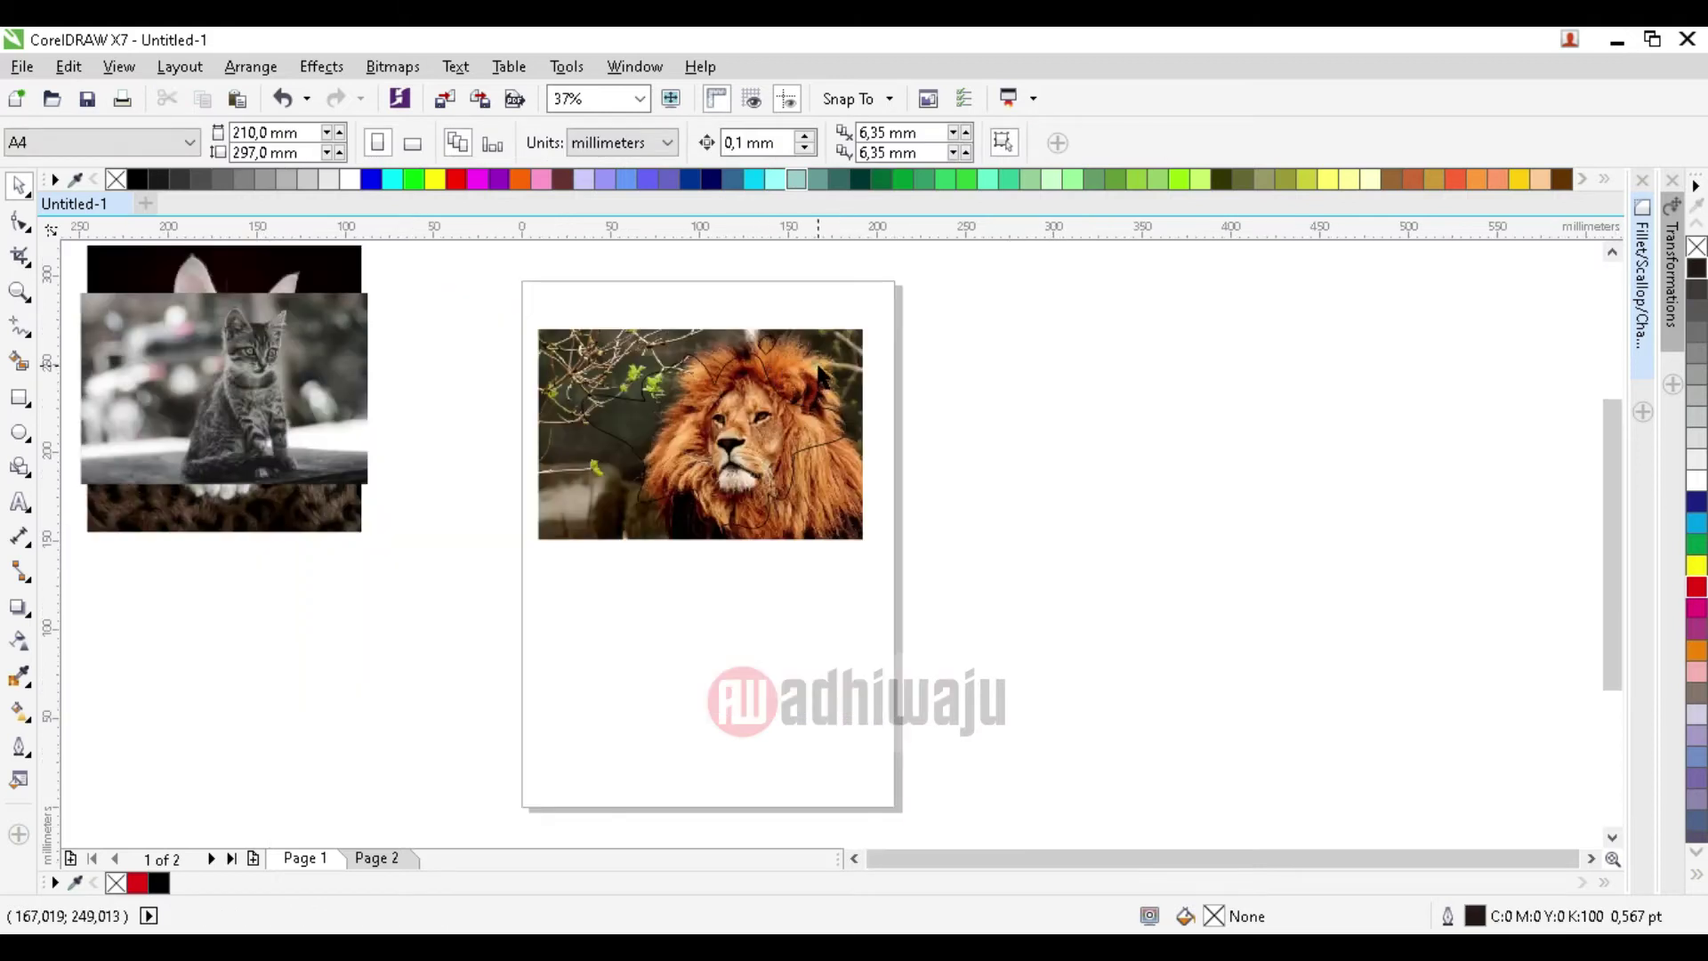
left_click_drag(822, 374, 1283, 419)
left_click(876, 427)
scroll(876, 427, "up", 2)
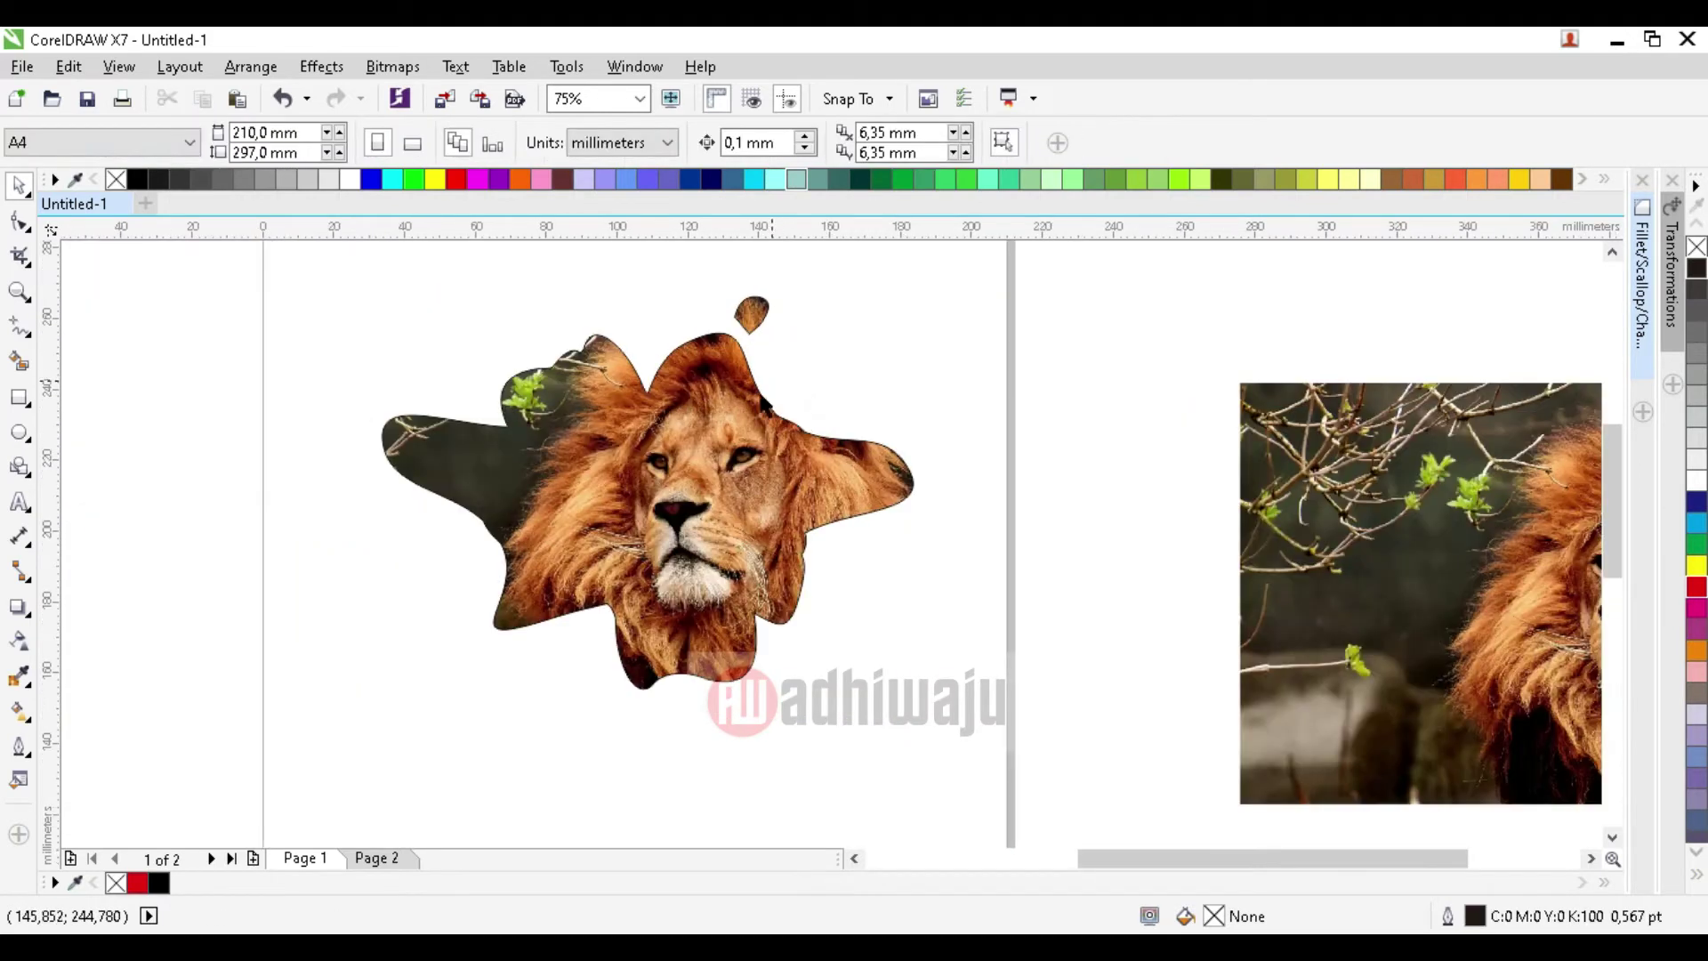
- Try moving the splatter outline off the cropped lion and undo the move
left_click_drag(764, 405, 418, 622)
key("F3")
scroll(754, 452, "up", 2)
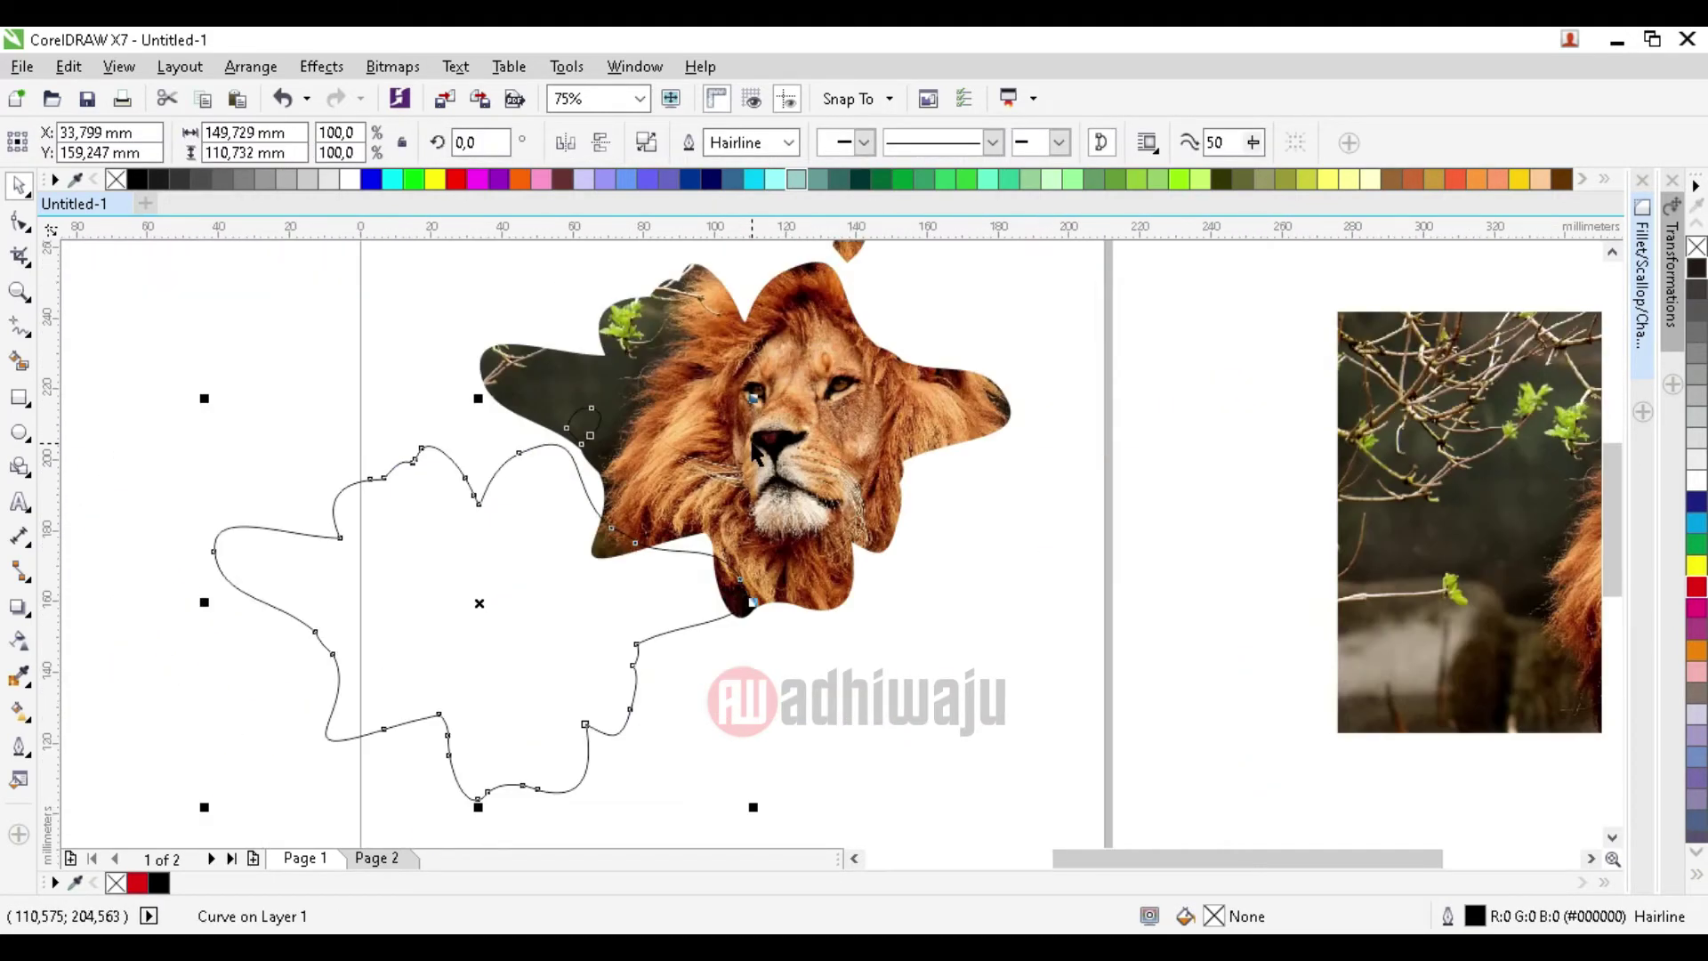
scroll(779, 411, "down", 2)
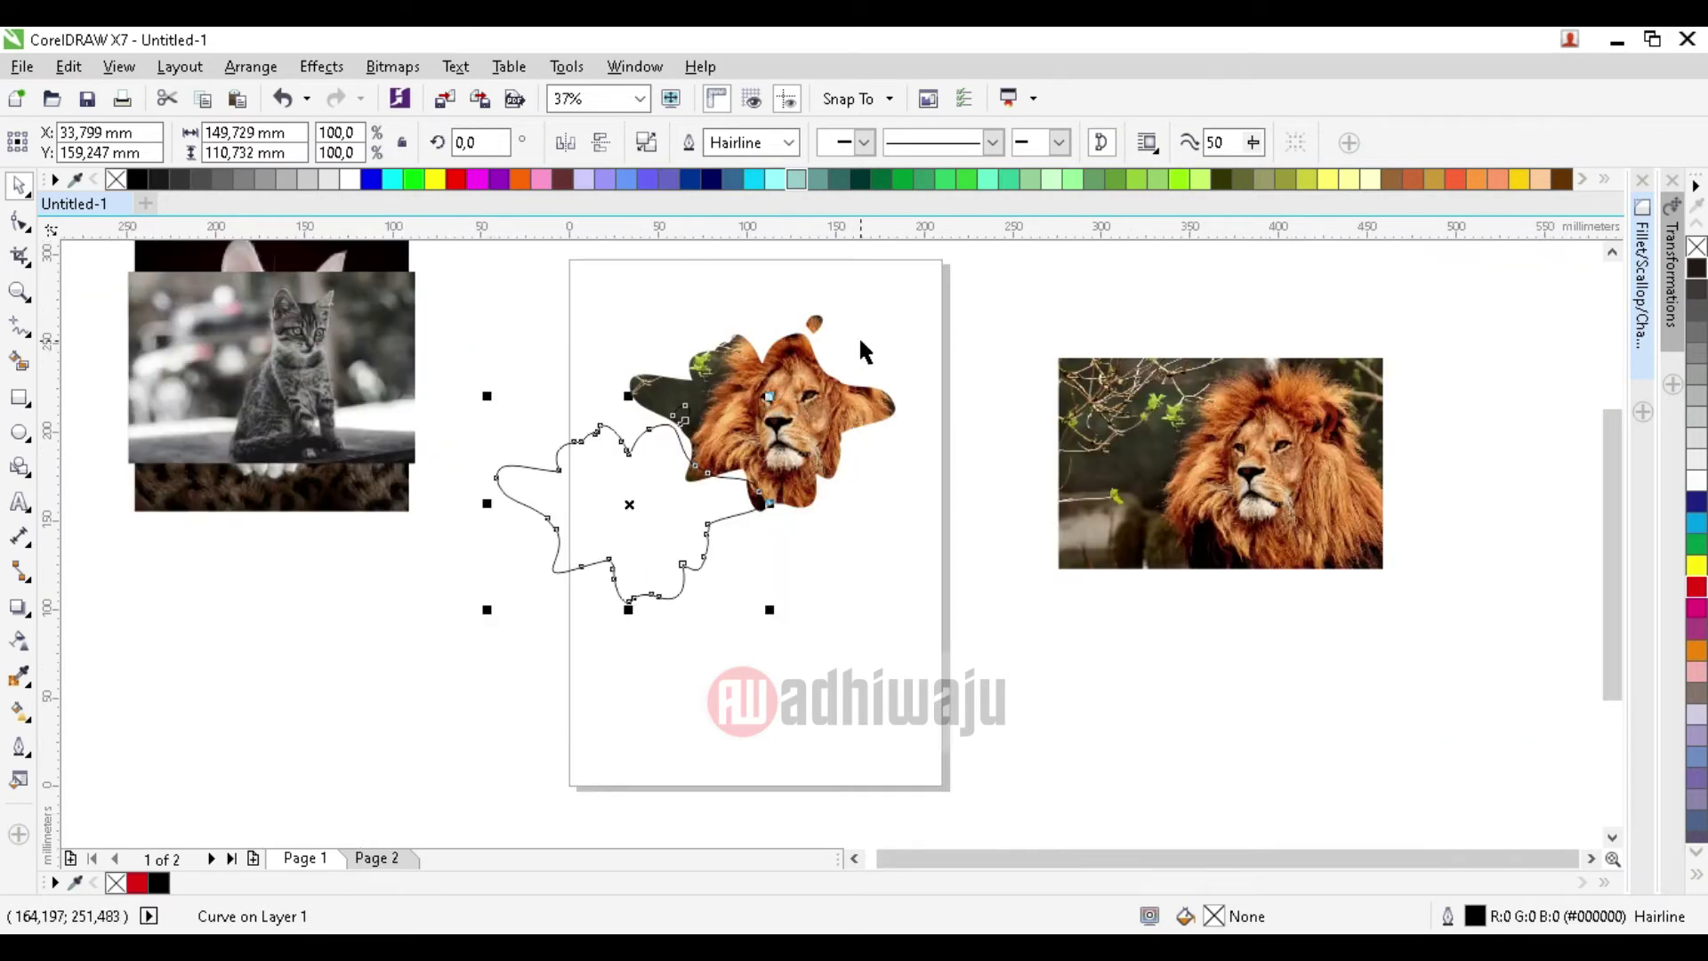
key("ctrl+z")
left_click_drag(878, 370, 761, 436)
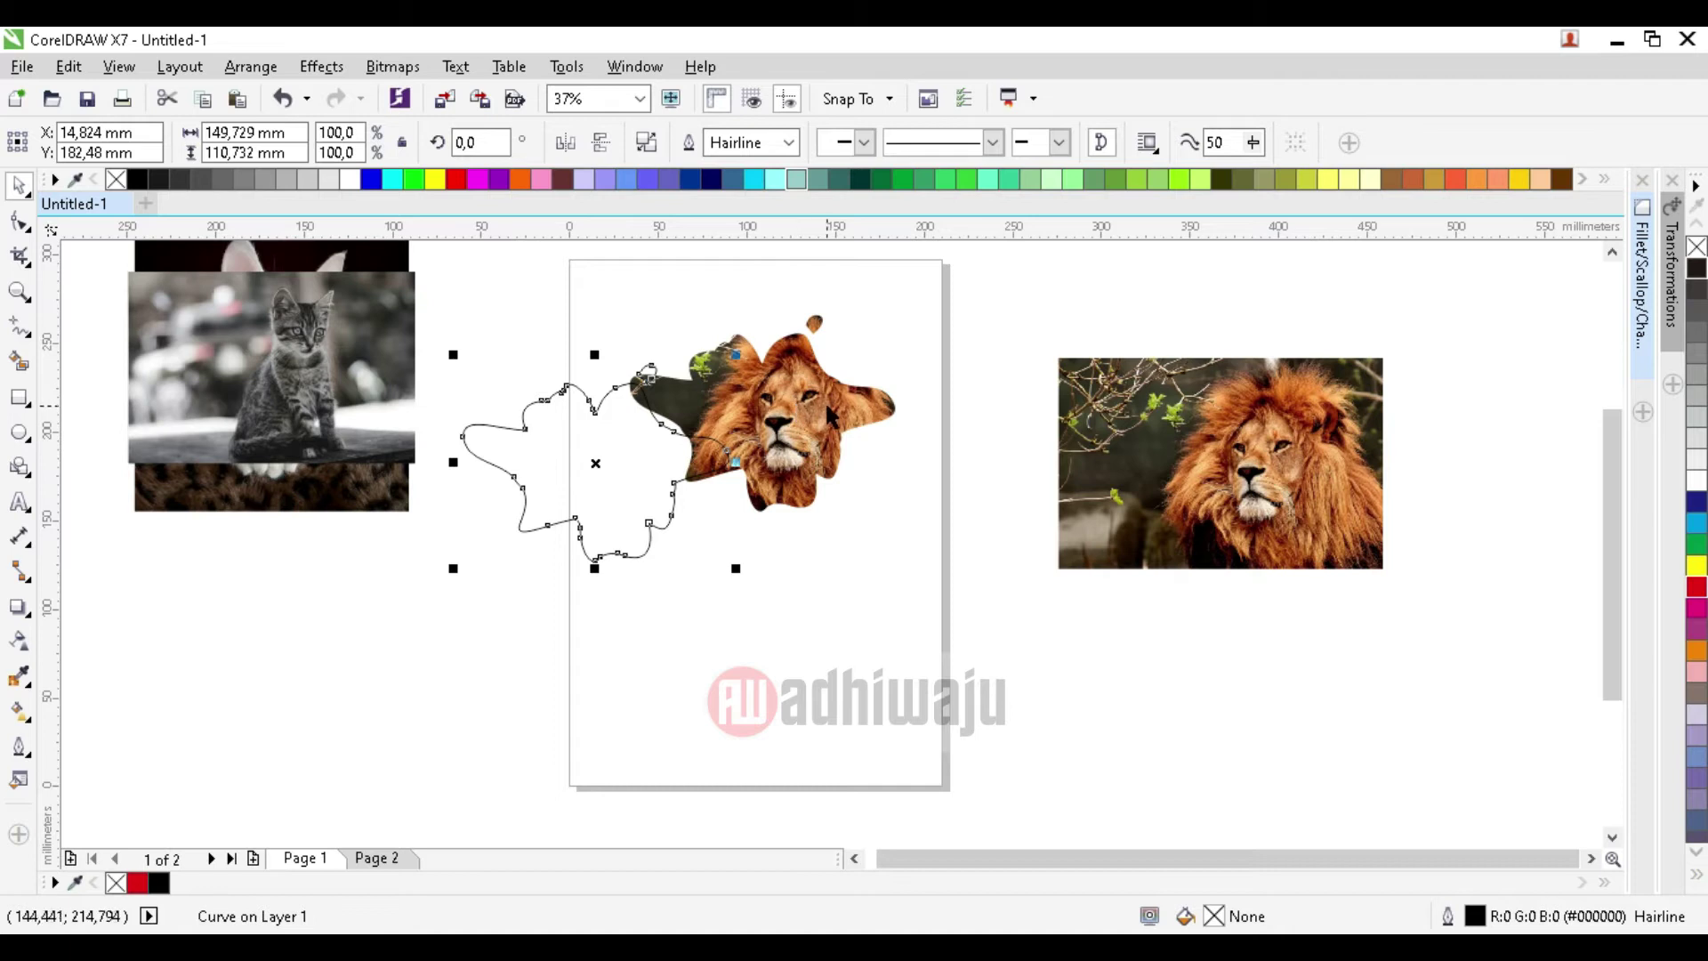
key("ctrl+z")
- Move the cropped lion with its outline off the page below the cat photos, and bring the dripping square splatter from Page 2 to Page 1
left_click_drag(923, 544, 609, 261)
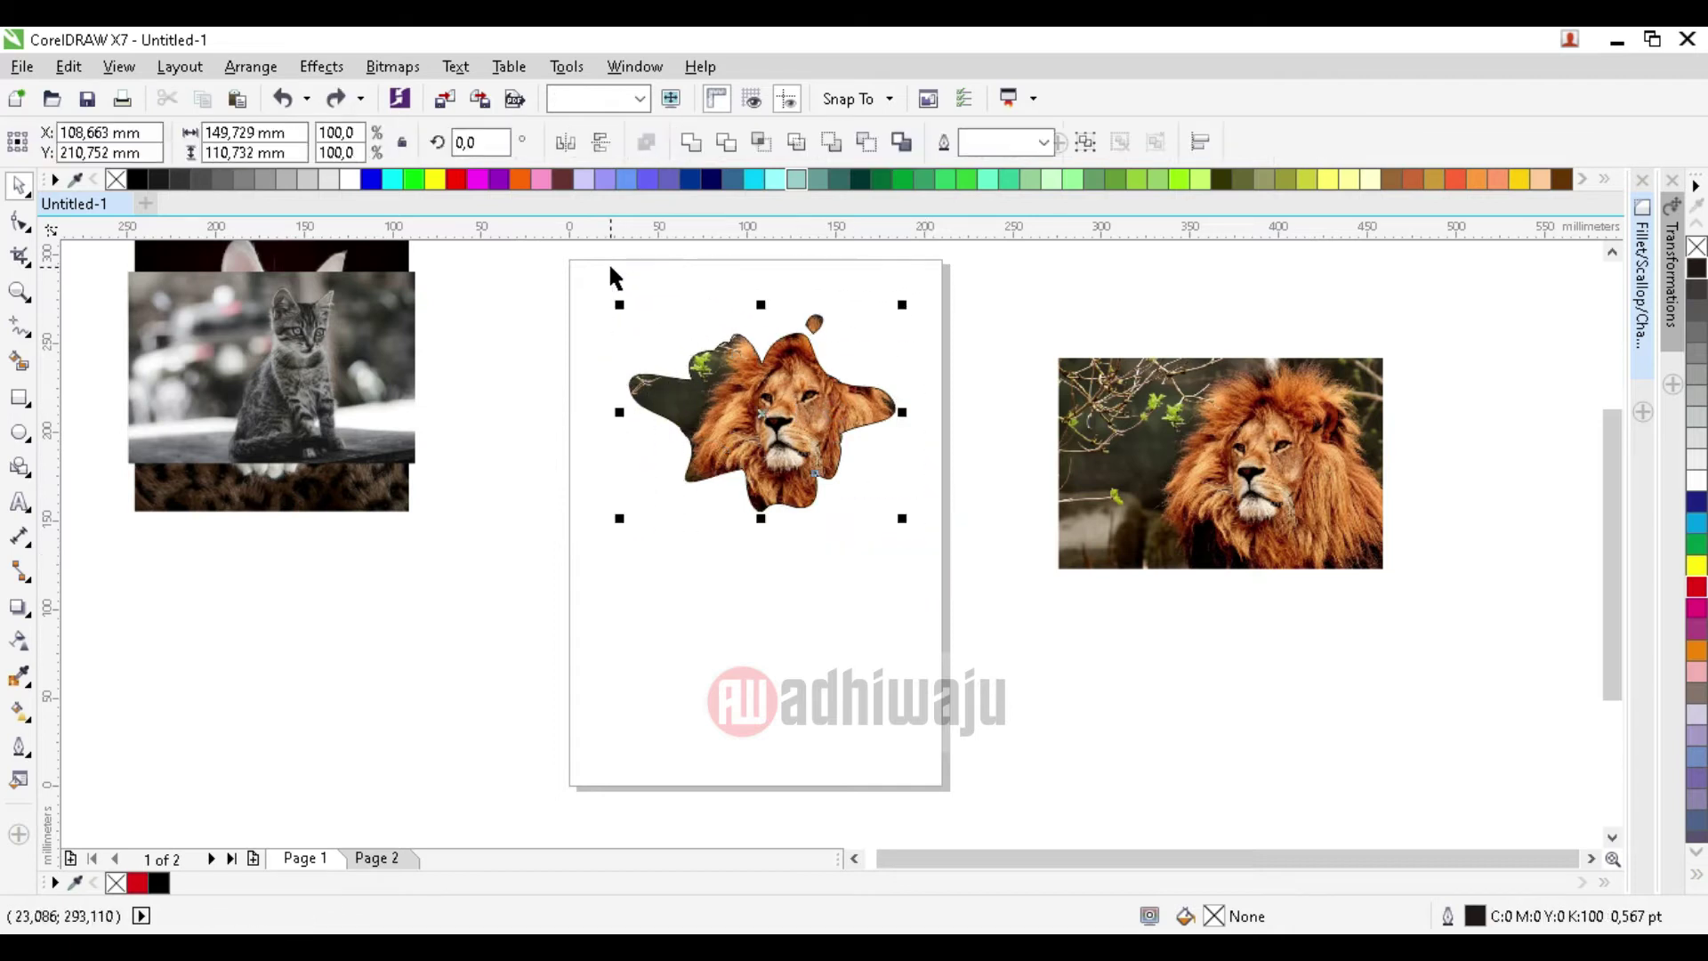
left_click_drag(786, 383, 408, 637)
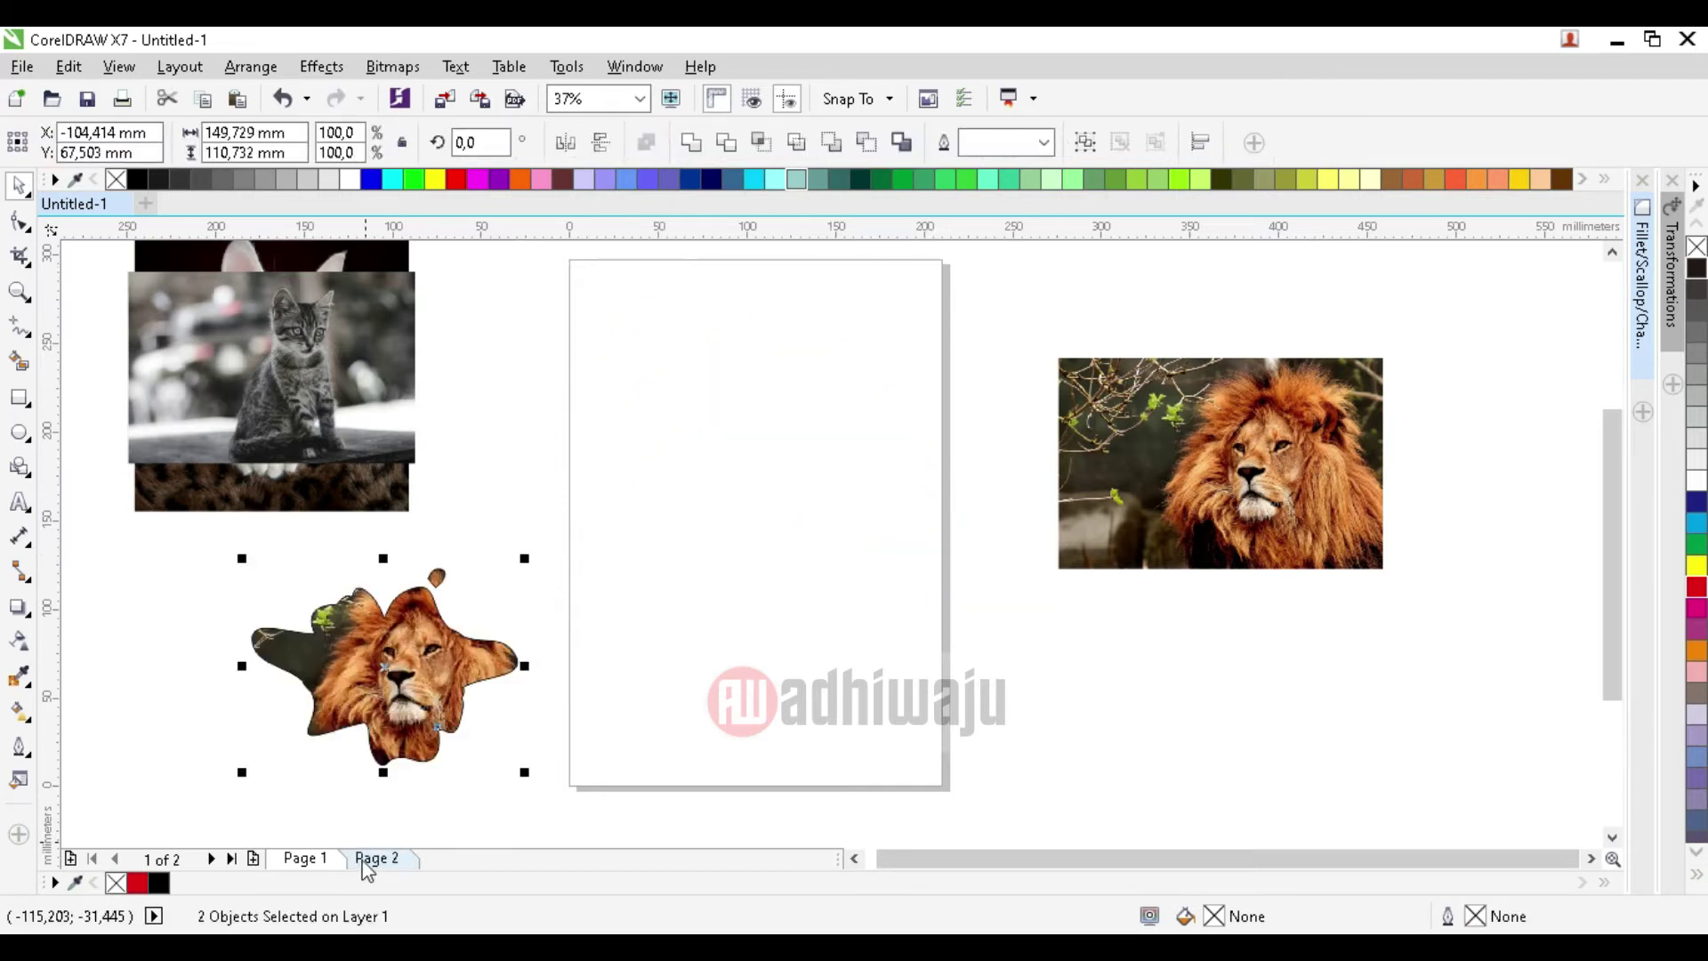
left_click(361, 858)
mouse_move(620, 394)
left_mouse_down()
mouse_move(1071, 294)
mouse_move(1049, 286)
mouse_move(744, 438)
mouse_move(727, 431)
left_mouse_up()
left_click(305, 859)
- Pull the grey kitten photo away from the photo stack, and give the dripping splatter a black hairline outline with no fill
mouse_move(316, 407)
left_mouse_down()
mouse_move(527, 447)
mouse_move(439, 468)
left_mouse_up()
left_click(762, 396)
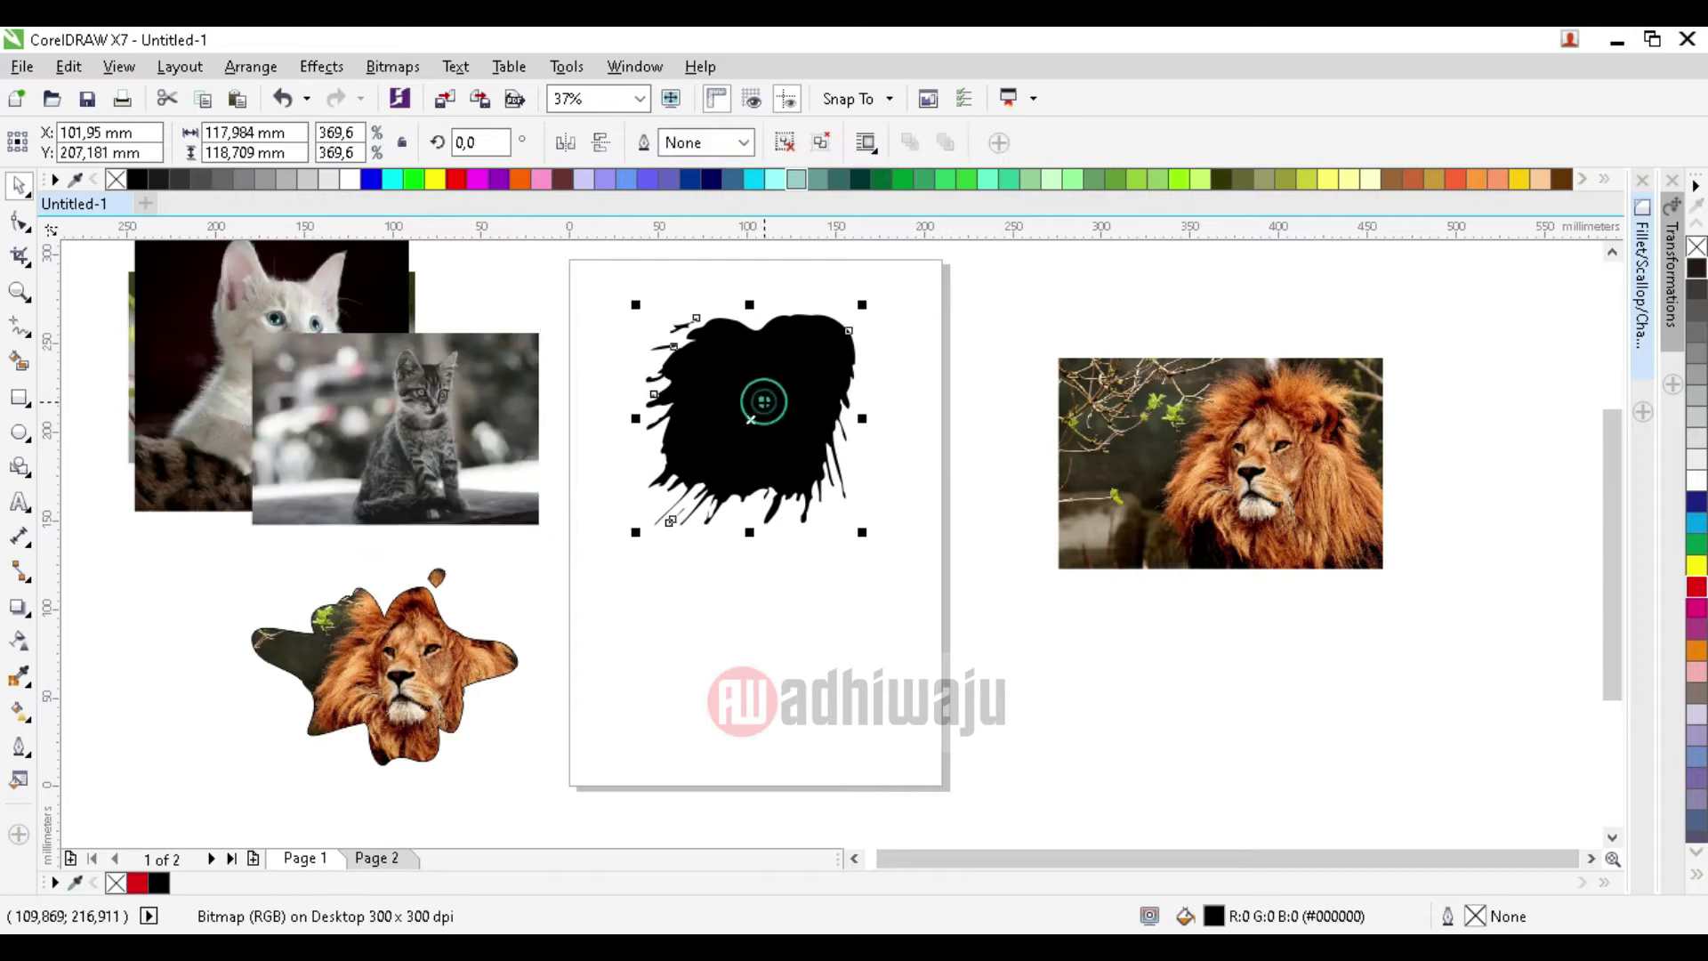
right_click(136, 180)
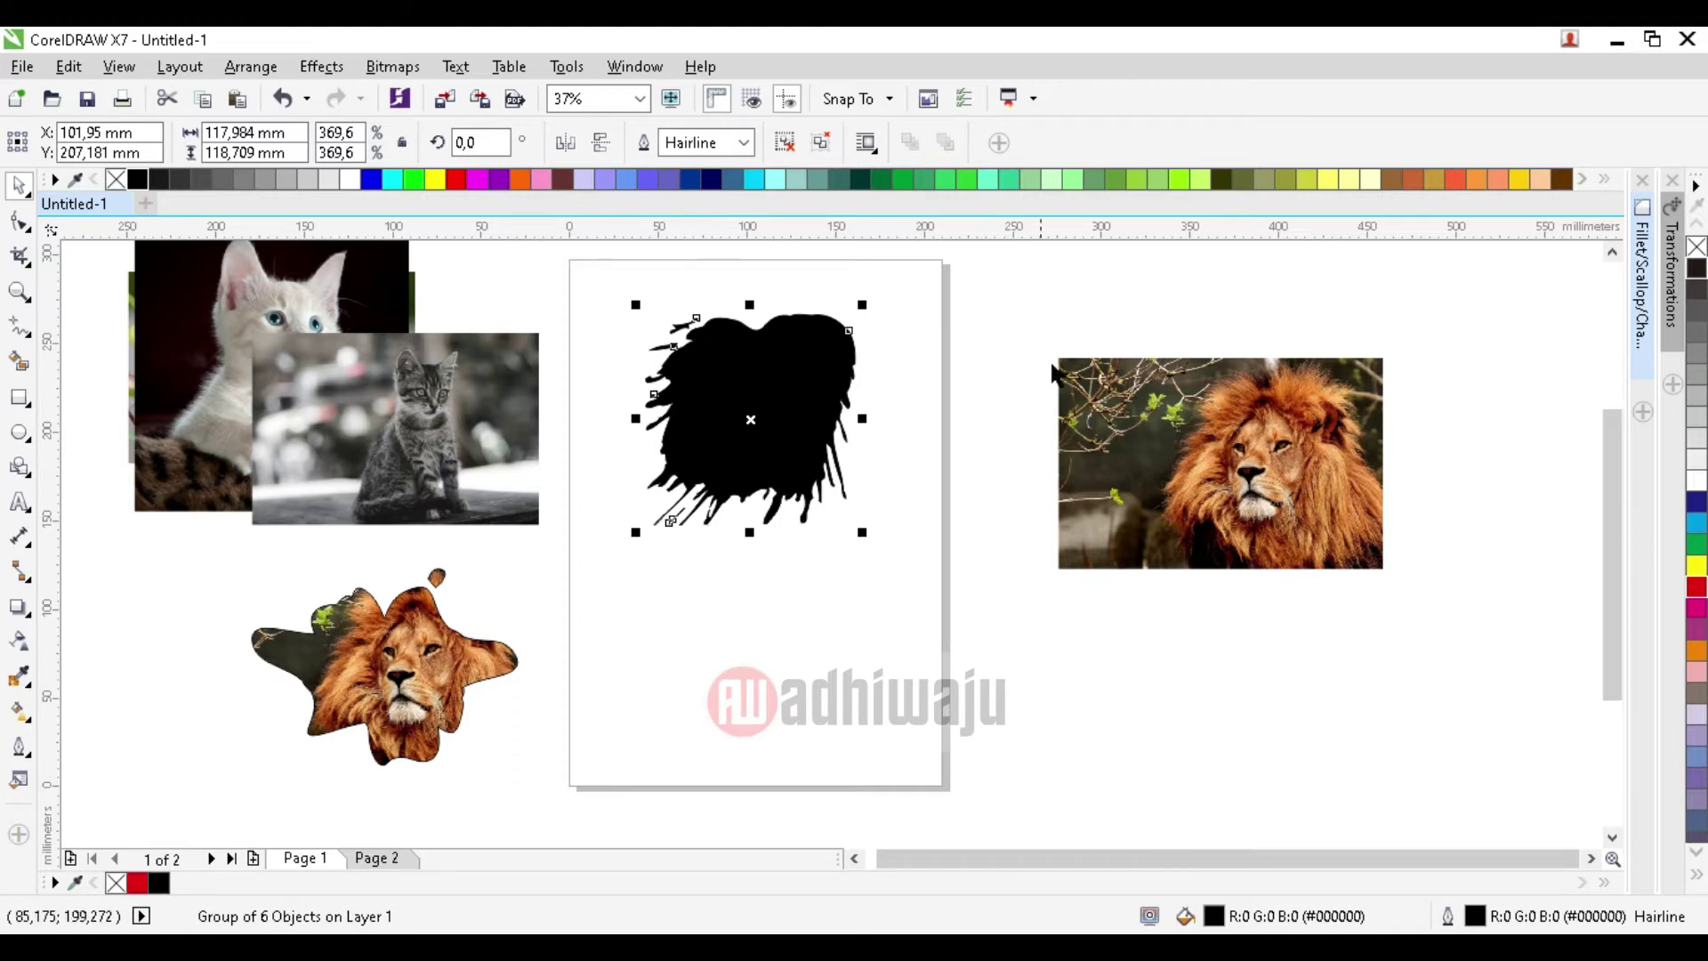
left_click(116, 181)
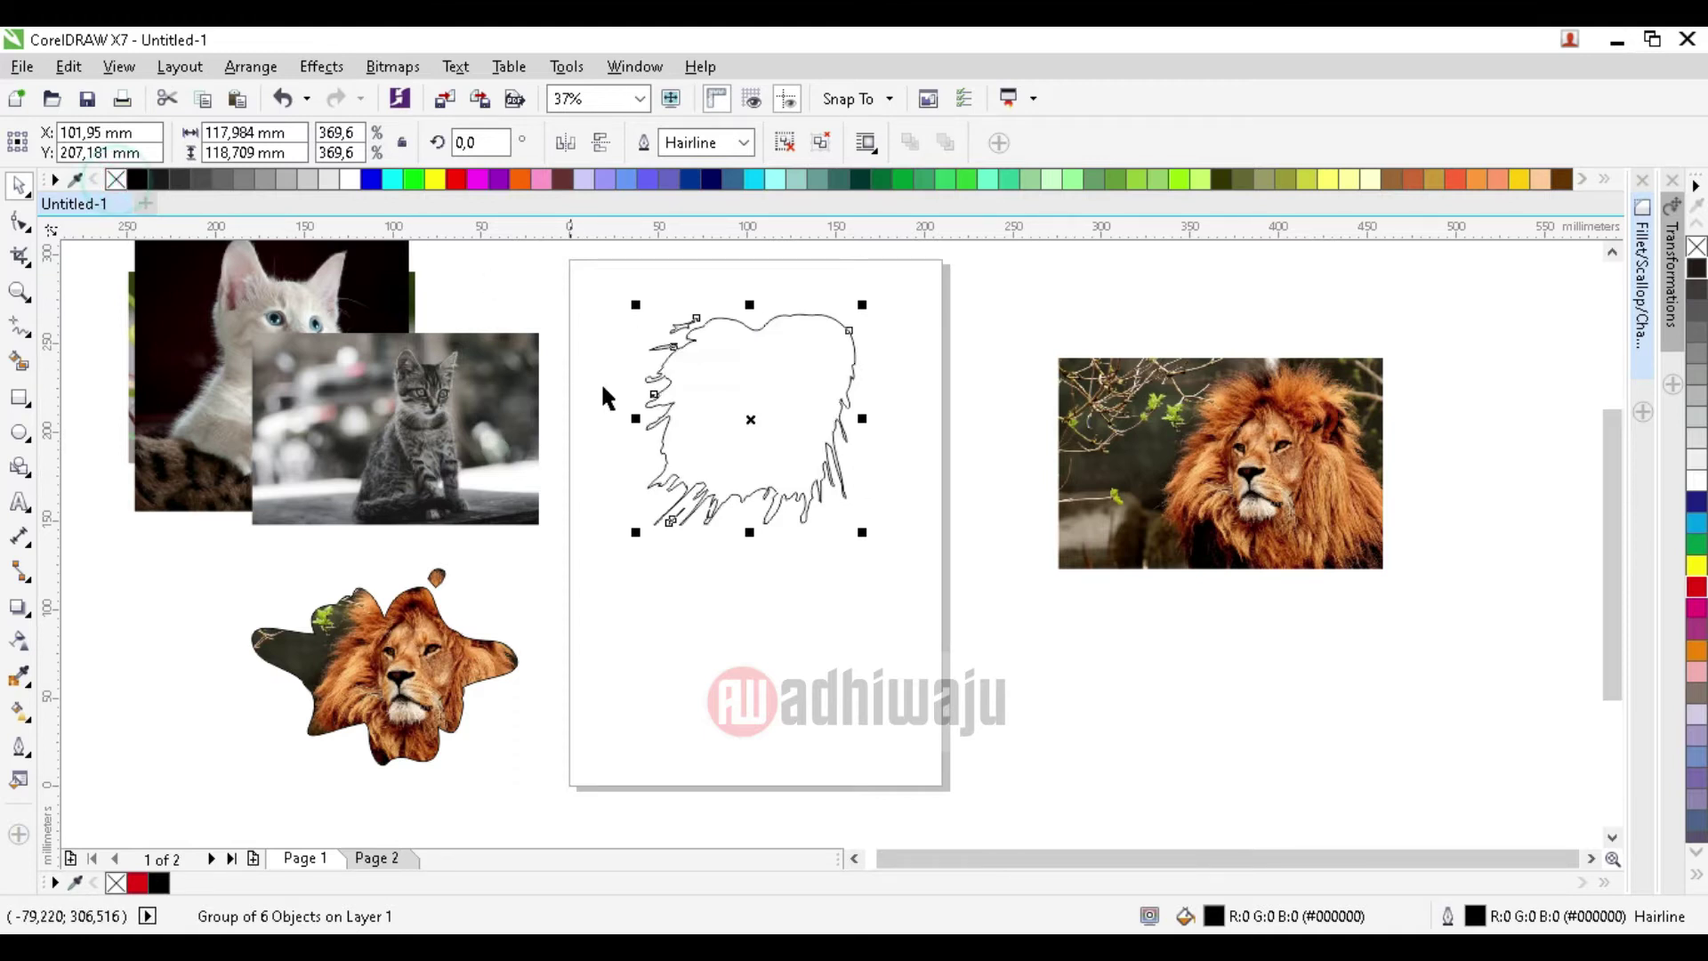
left_click(902, 373)
- Move the grey kitten photo onto Page 1 over the dripping splatter outline
left_click_drag(459, 436, 785, 381)
scroll(785, 381, "up", 4)
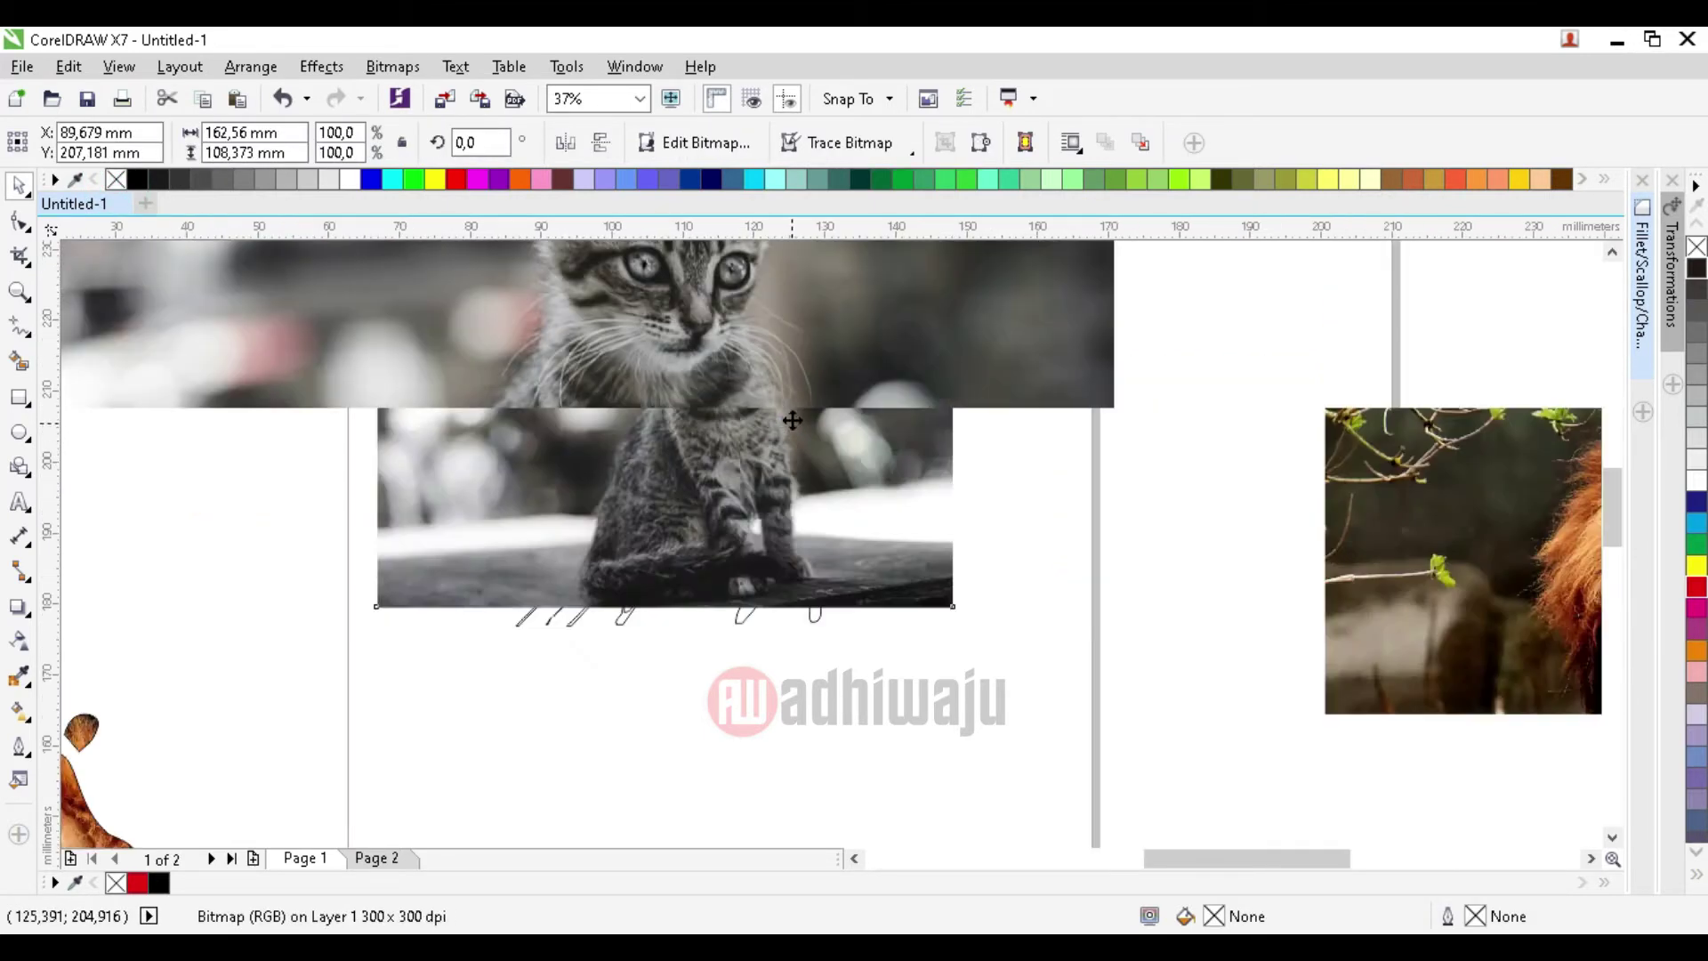
scroll(784, 382, "down", 4)
scroll(784, 384, "up", 2)
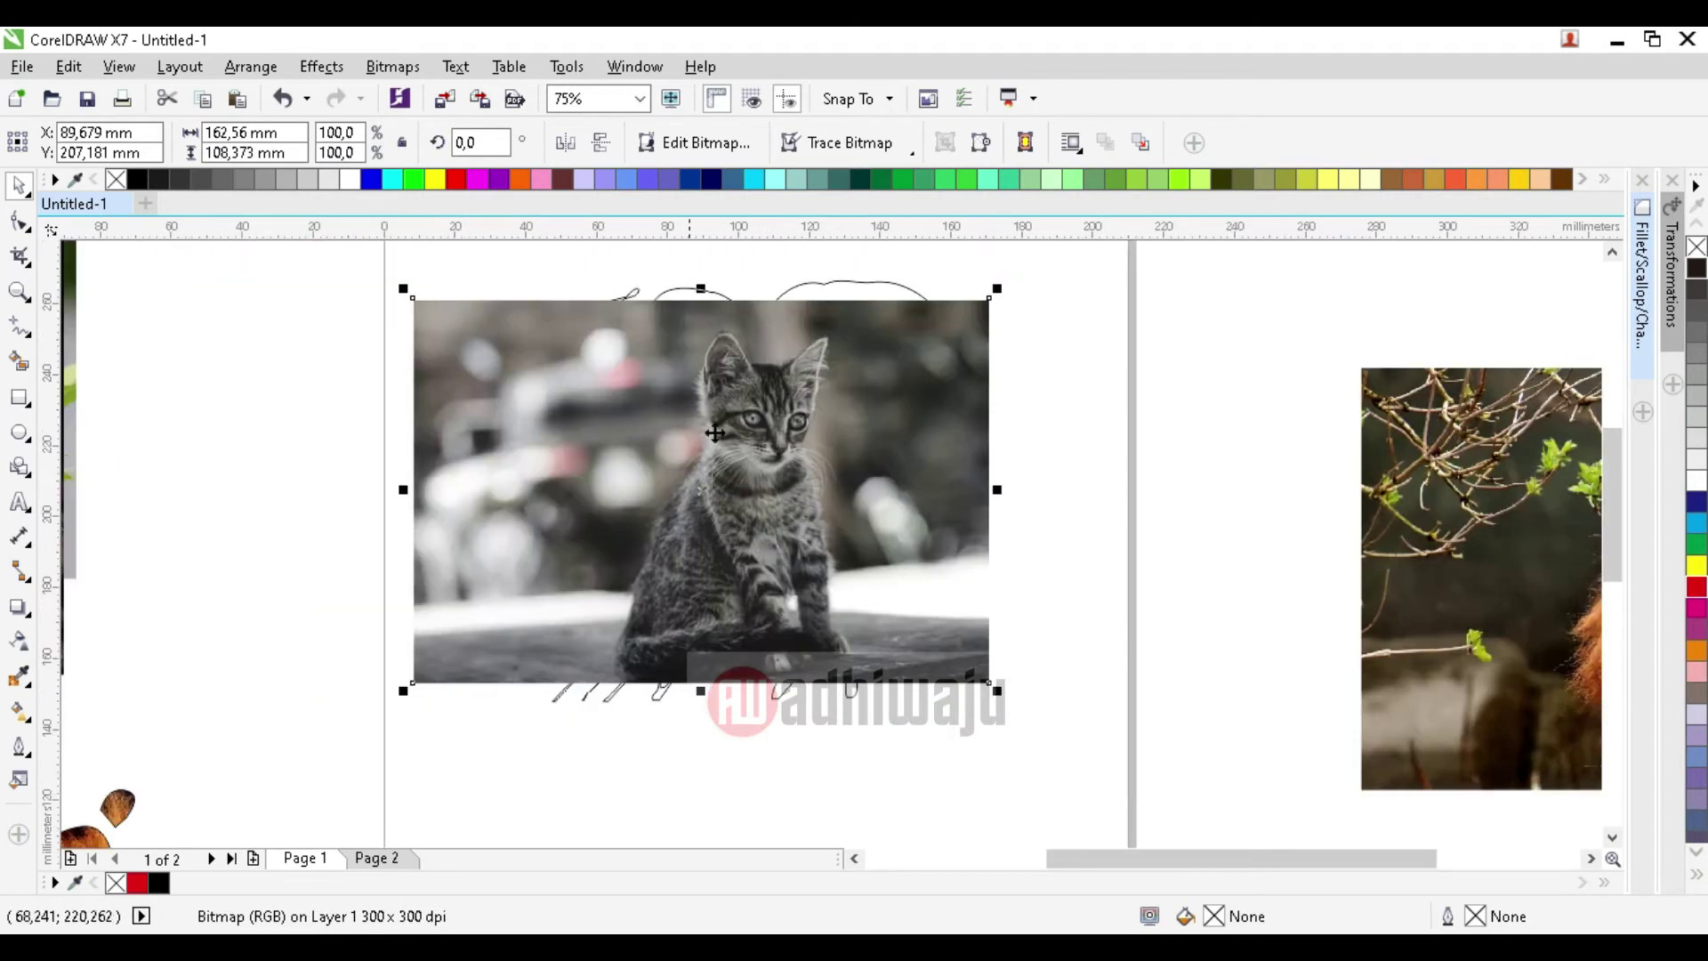
- Place the grey kitten photo behind the dripping splatter outline and enlarge it to about 183 × 122 mm
left_click_drag(713, 428, 753, 419)
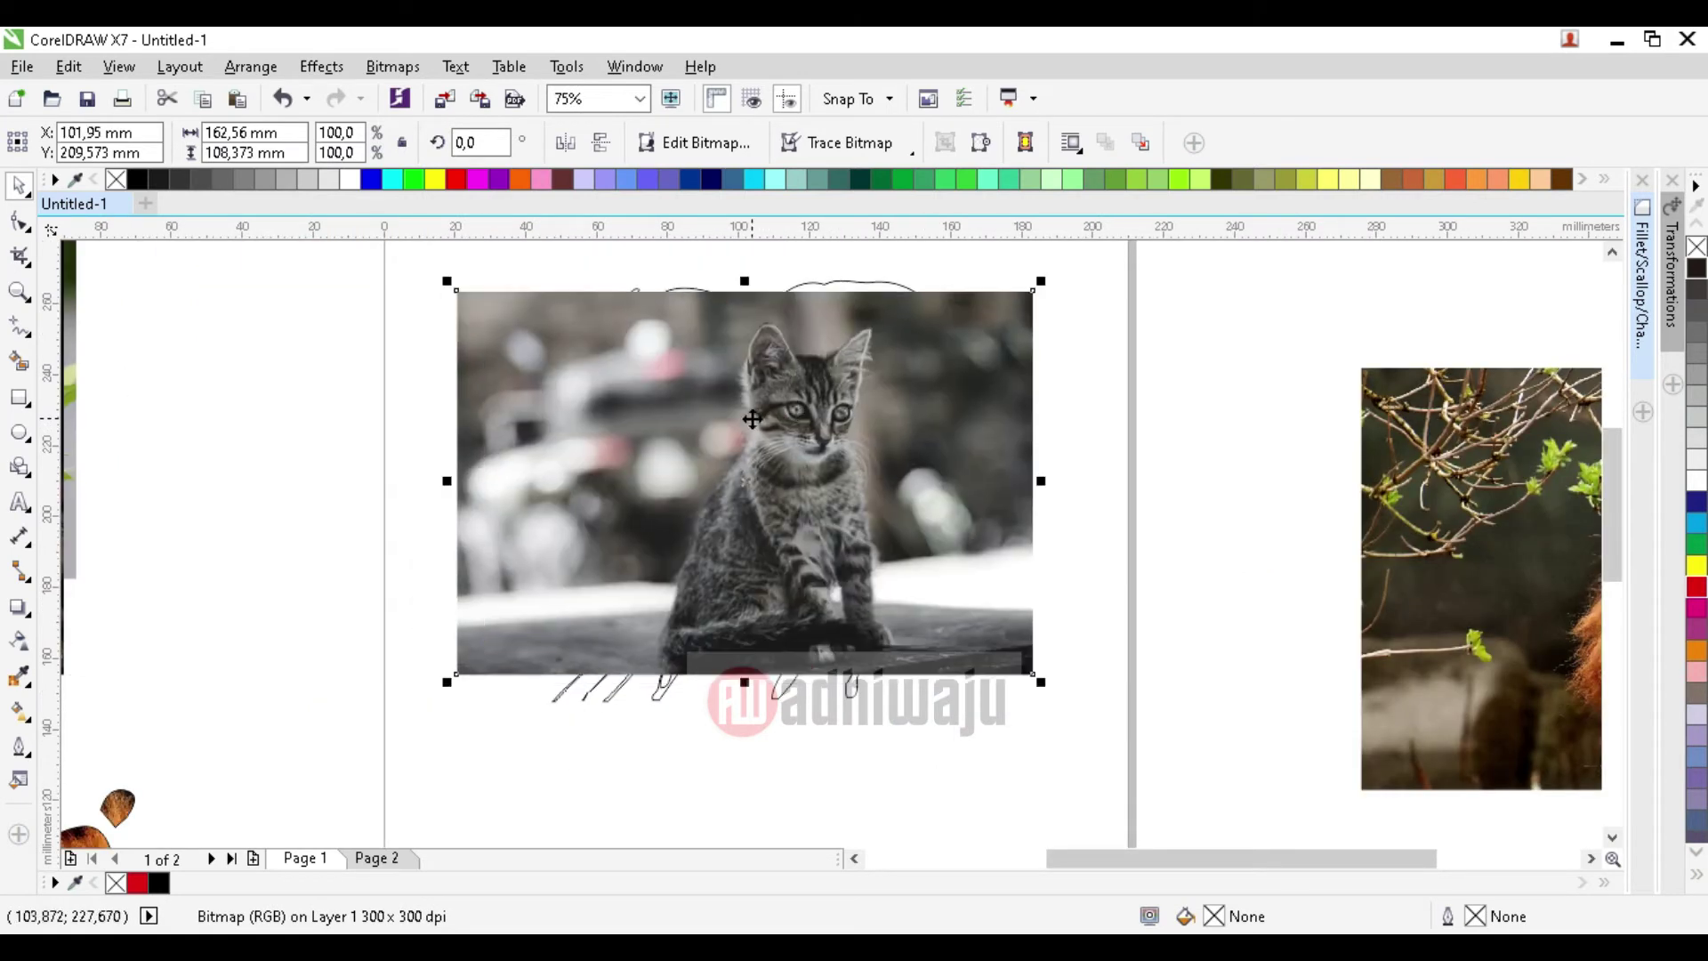
key("shift+Page_Down")
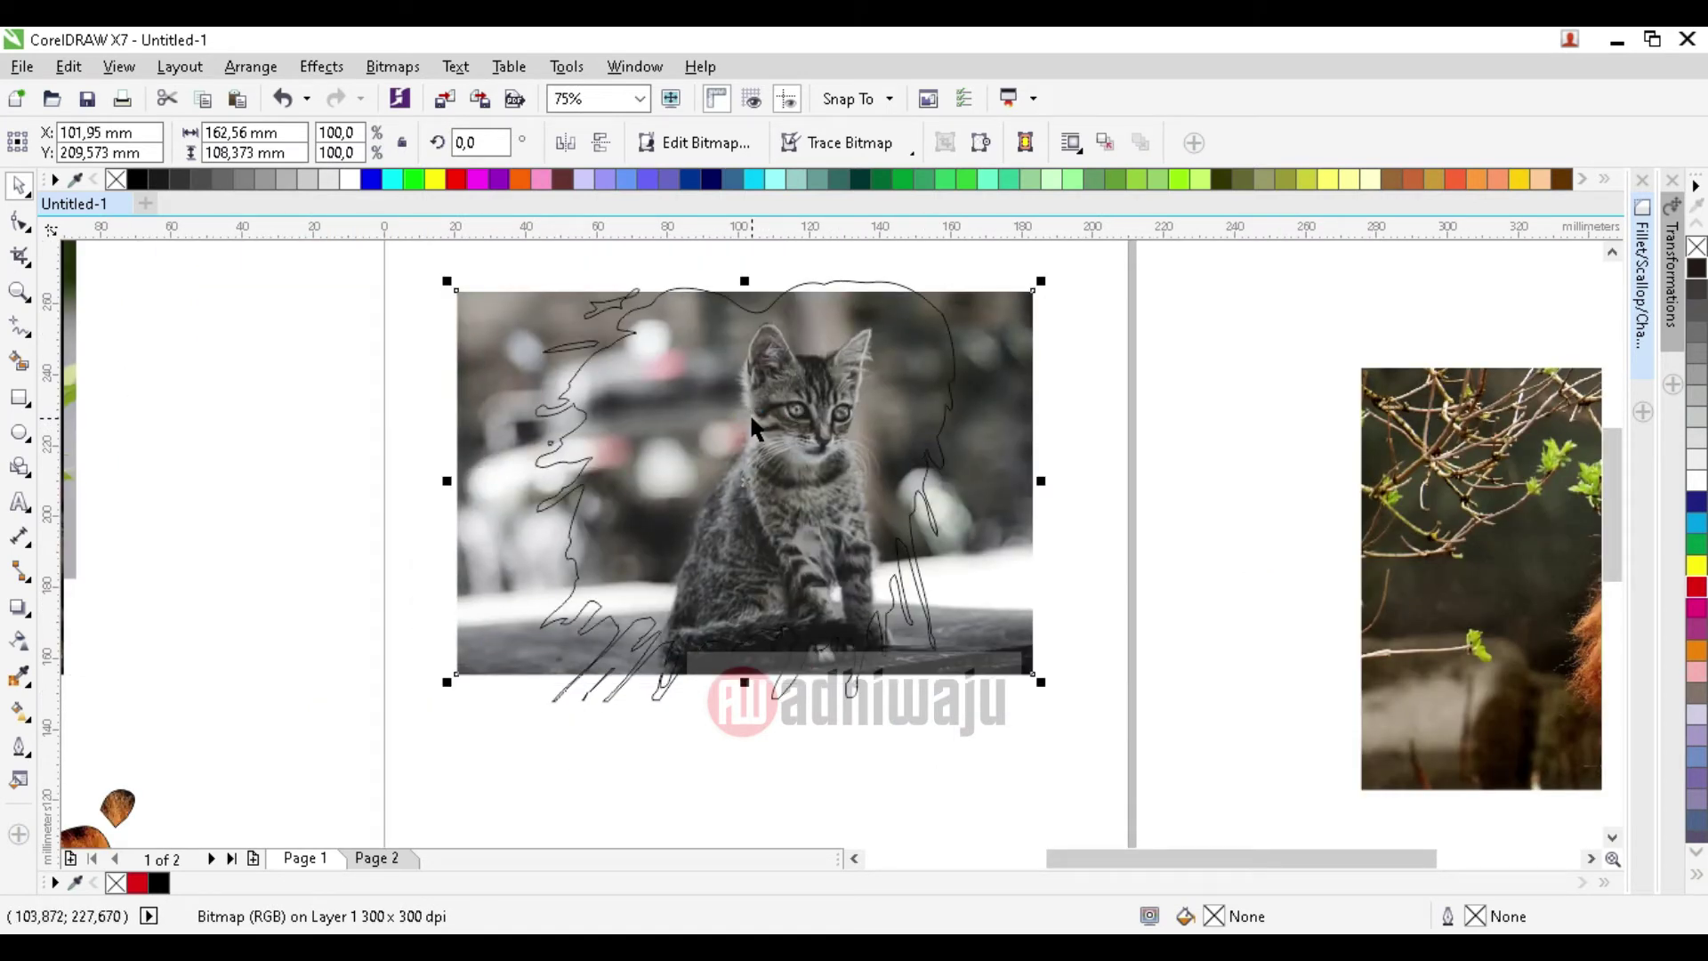
left_click(1057, 391)
left_click(1021, 328)
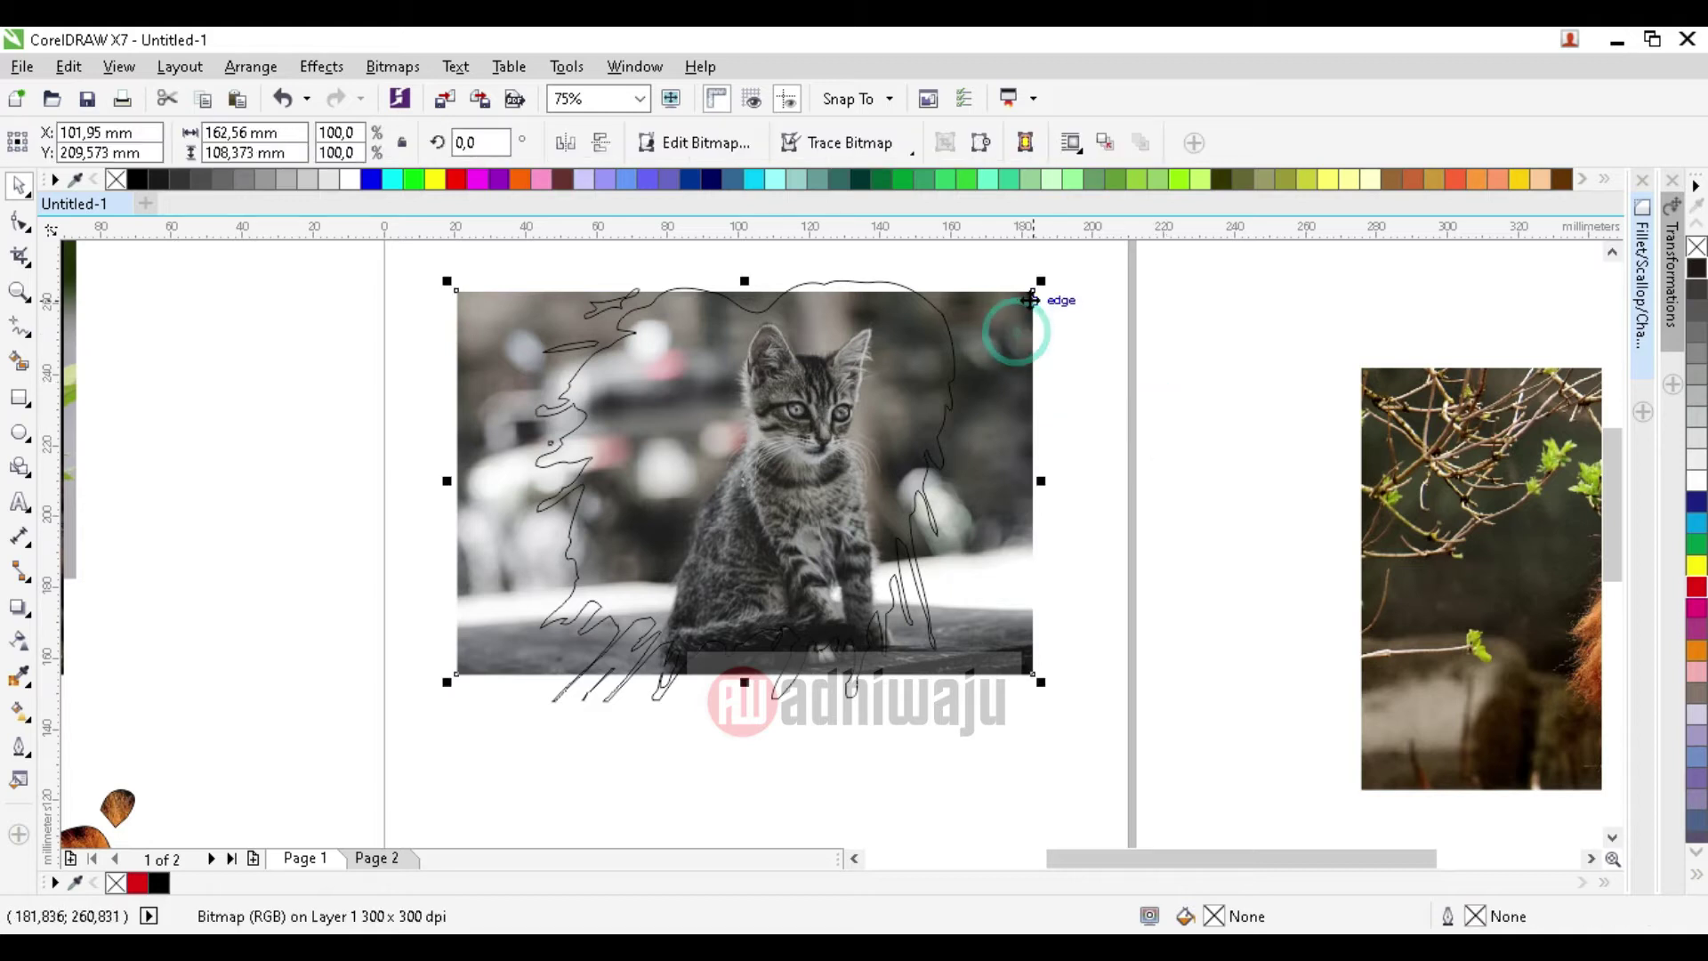
left_click_drag(1035, 287, 1058, 273)
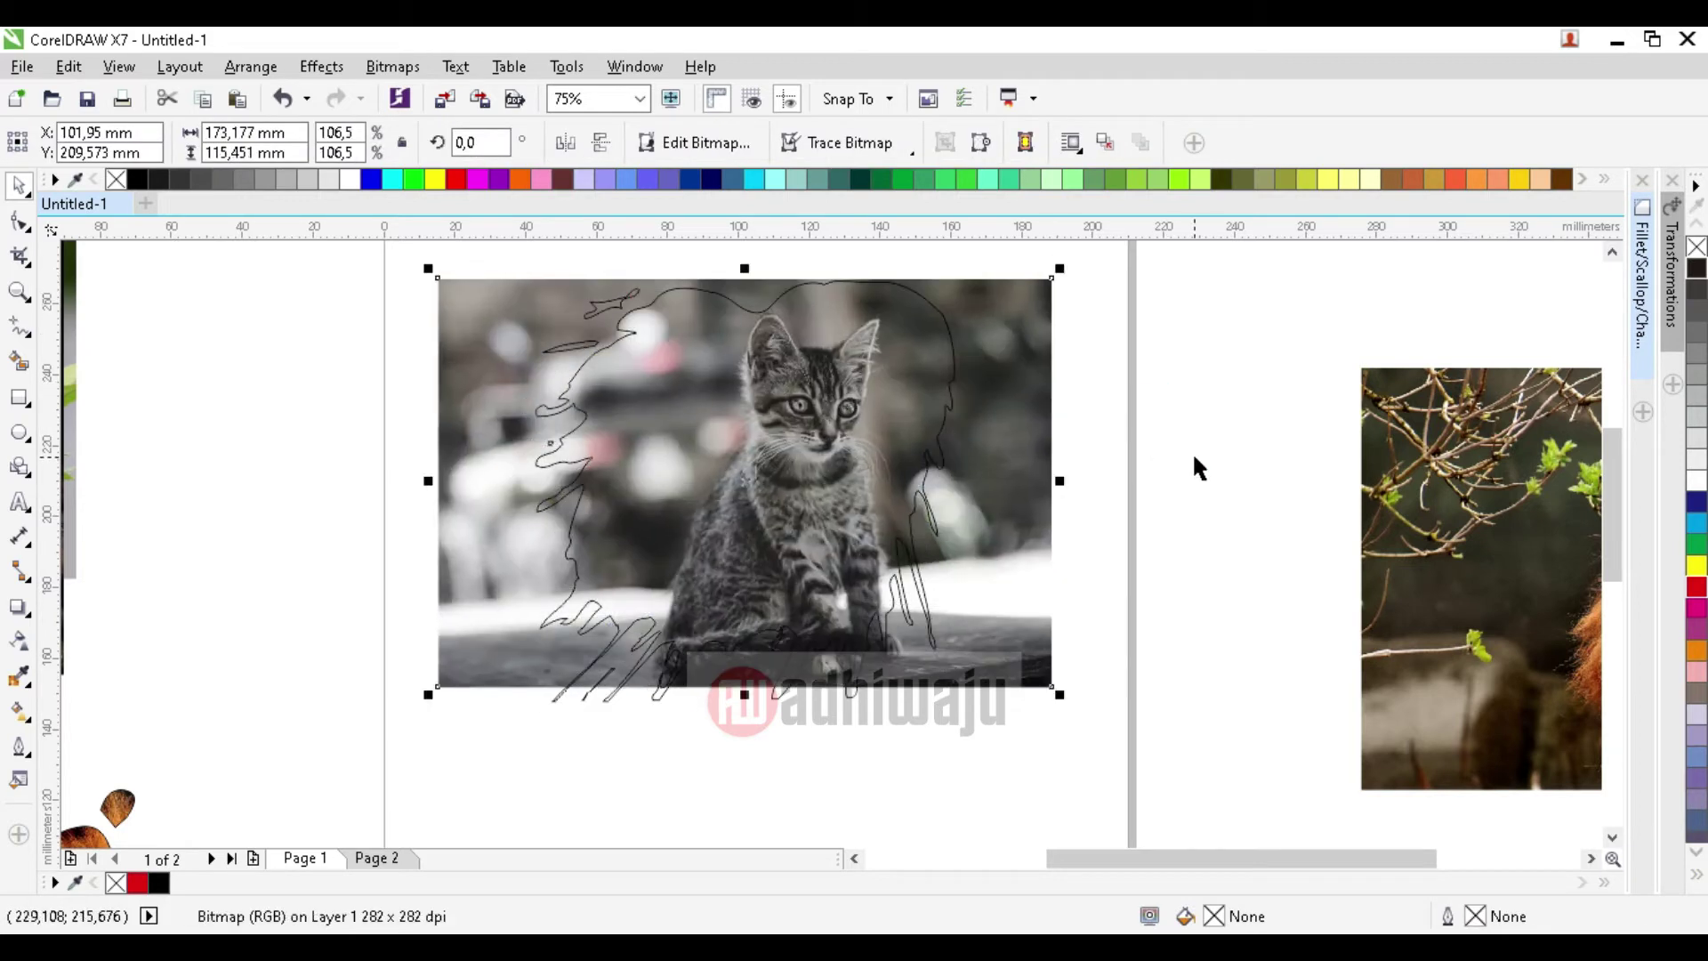
left_click(1193, 457)
left_click(1018, 402)
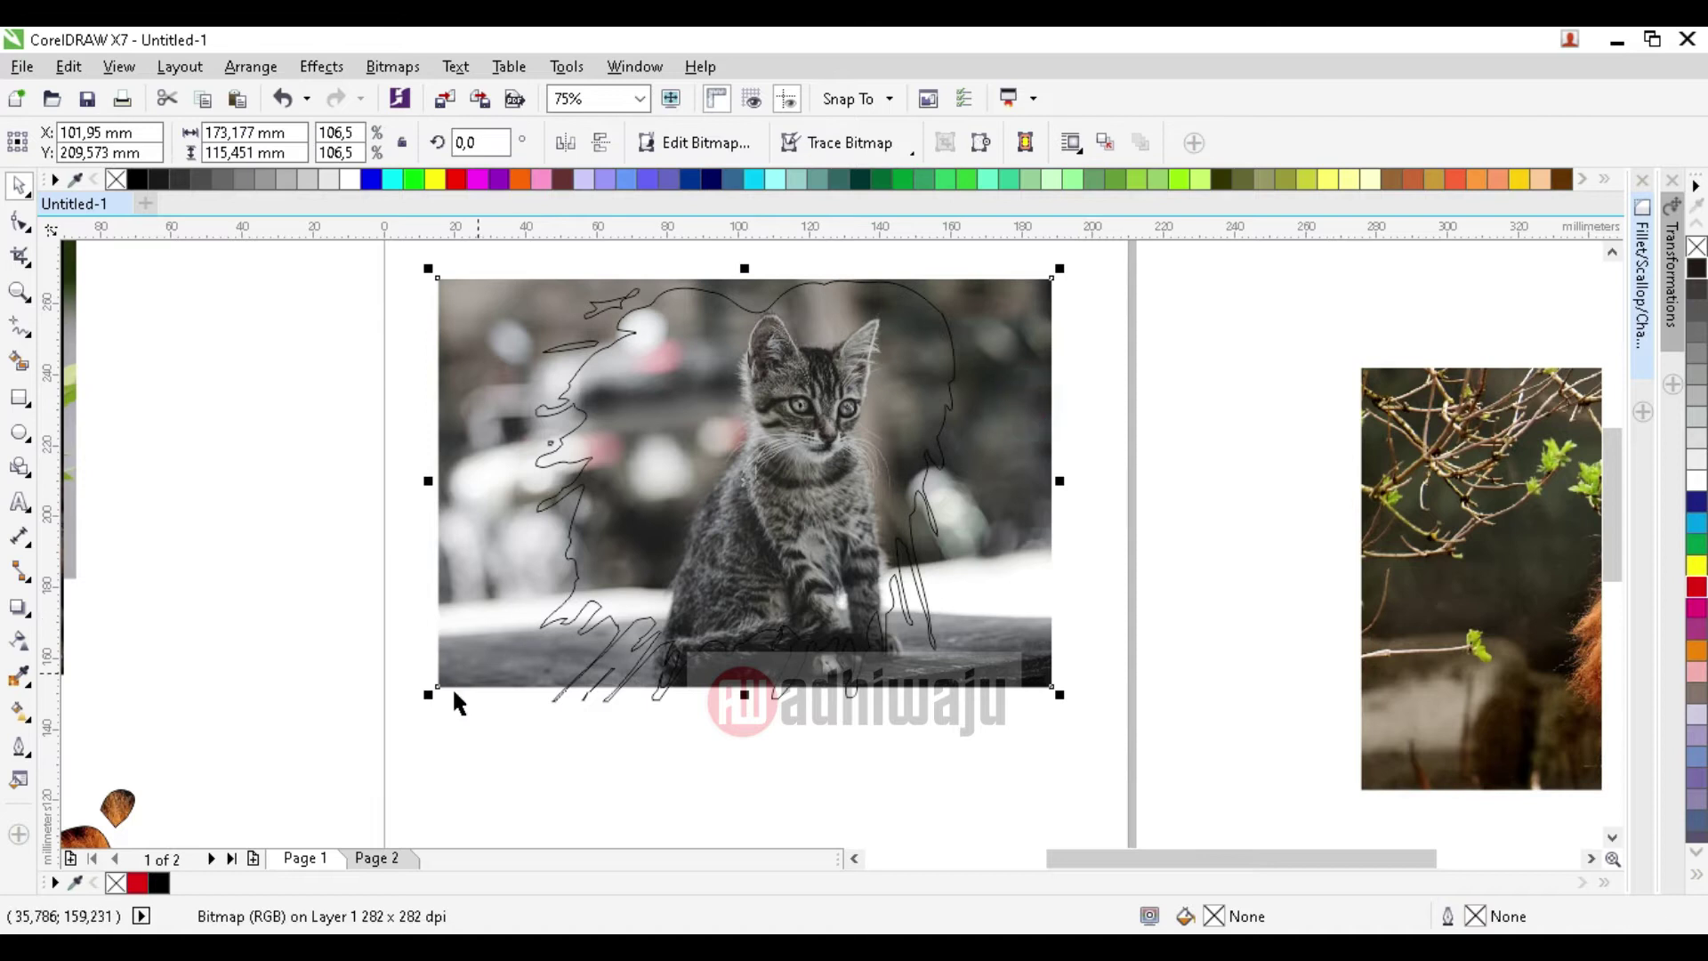
left_click_drag(425, 694, 394, 717)
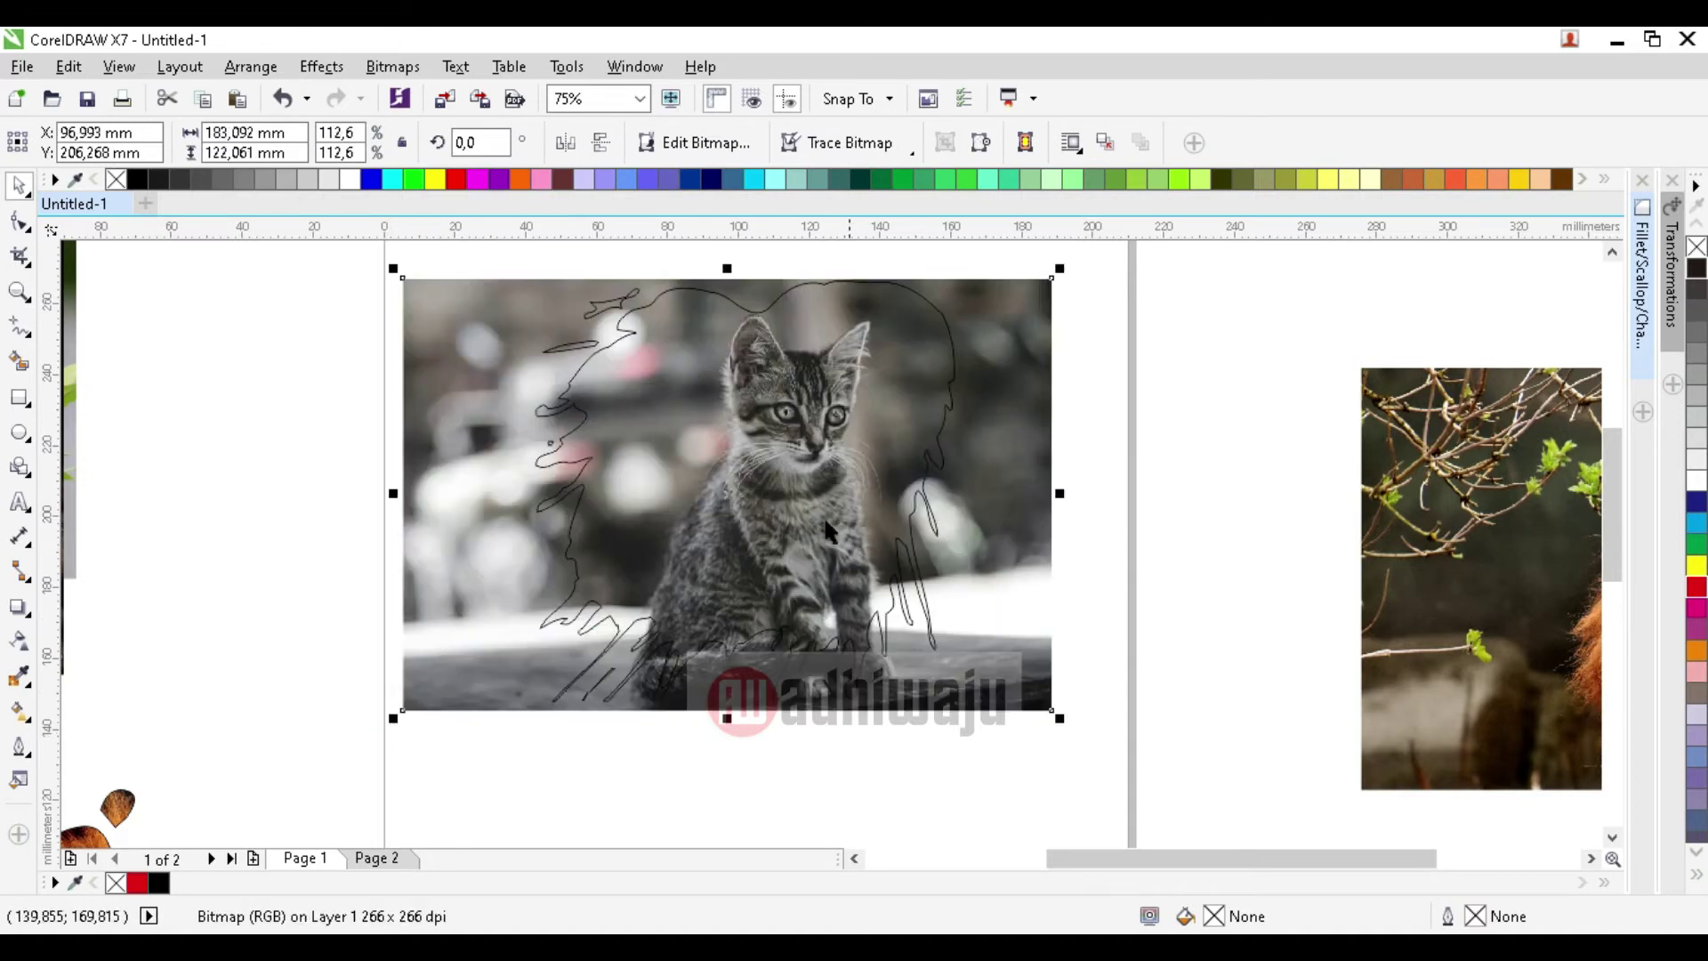
- Shift the splatter outline slightly right around the kitten and align it with the photo's centre height
key("Tab")
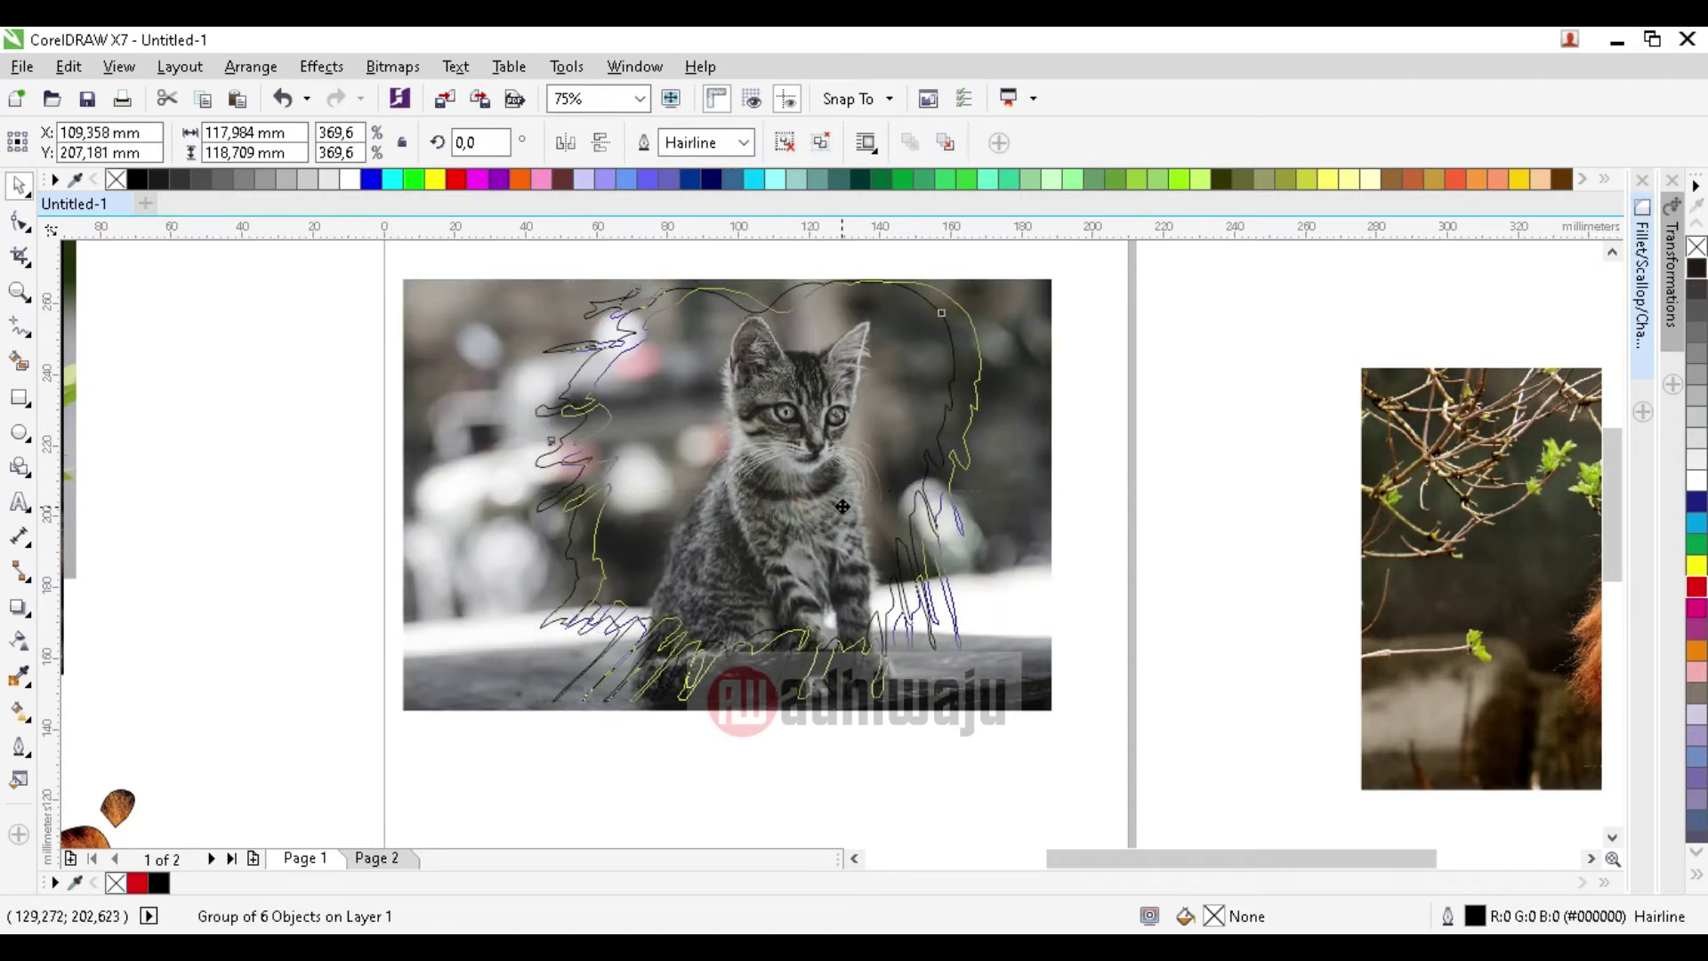
left_click_drag(812, 508, 879, 448)
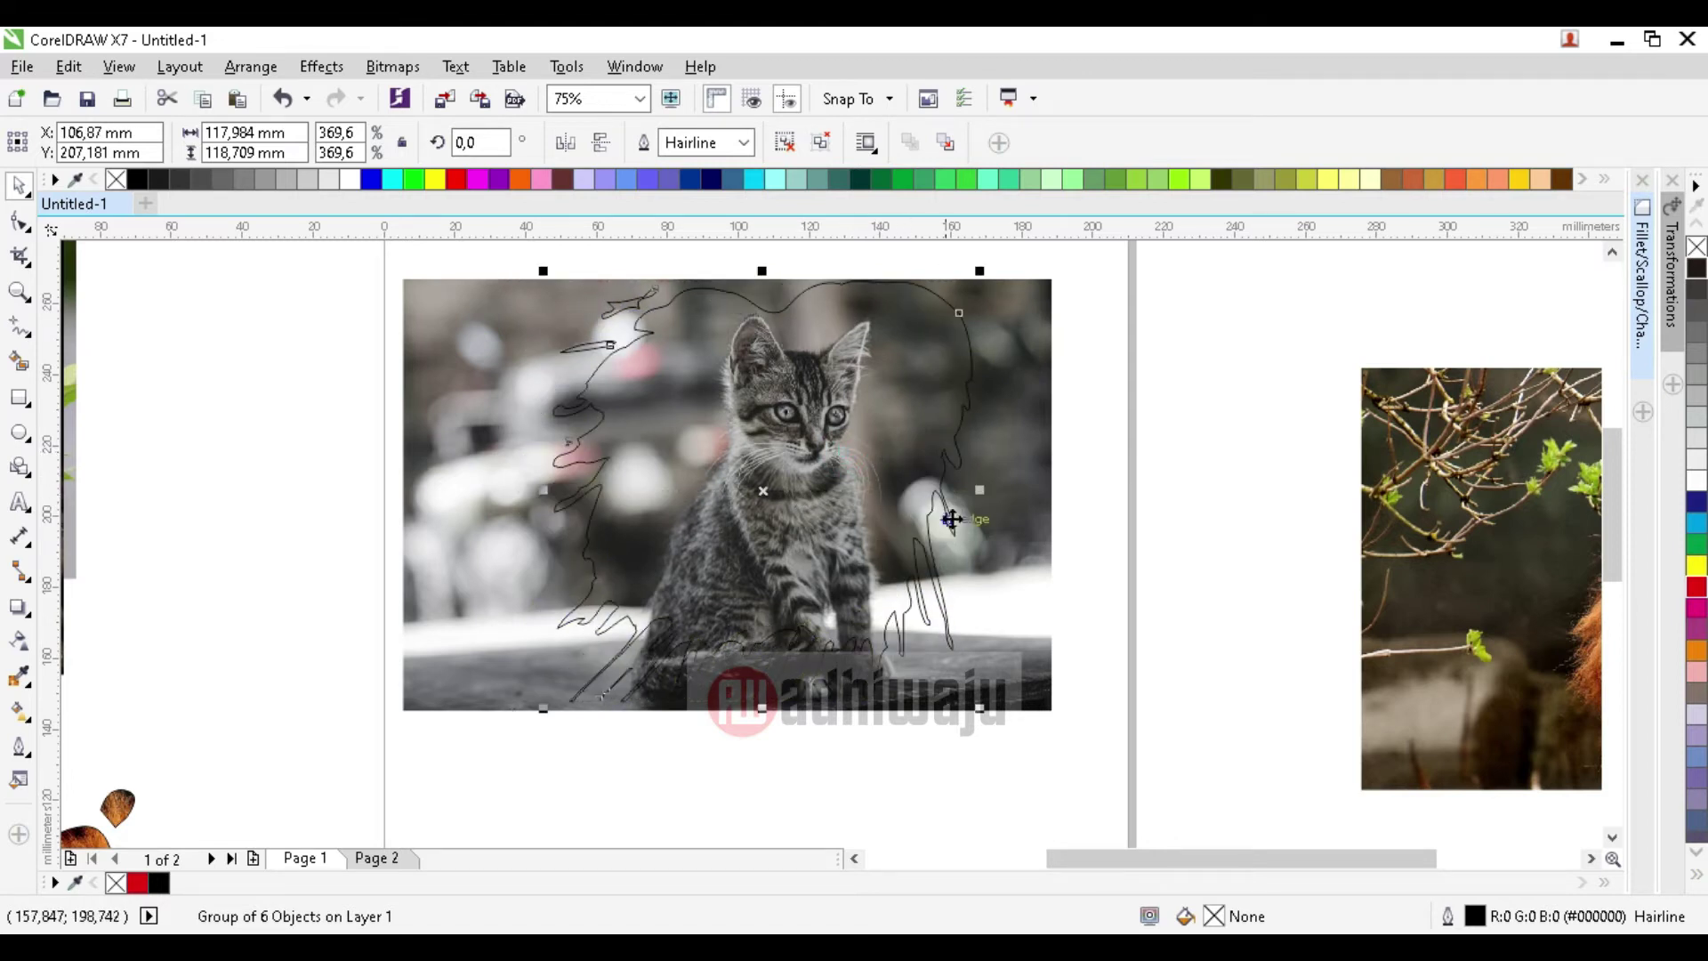
left_click(988, 509)
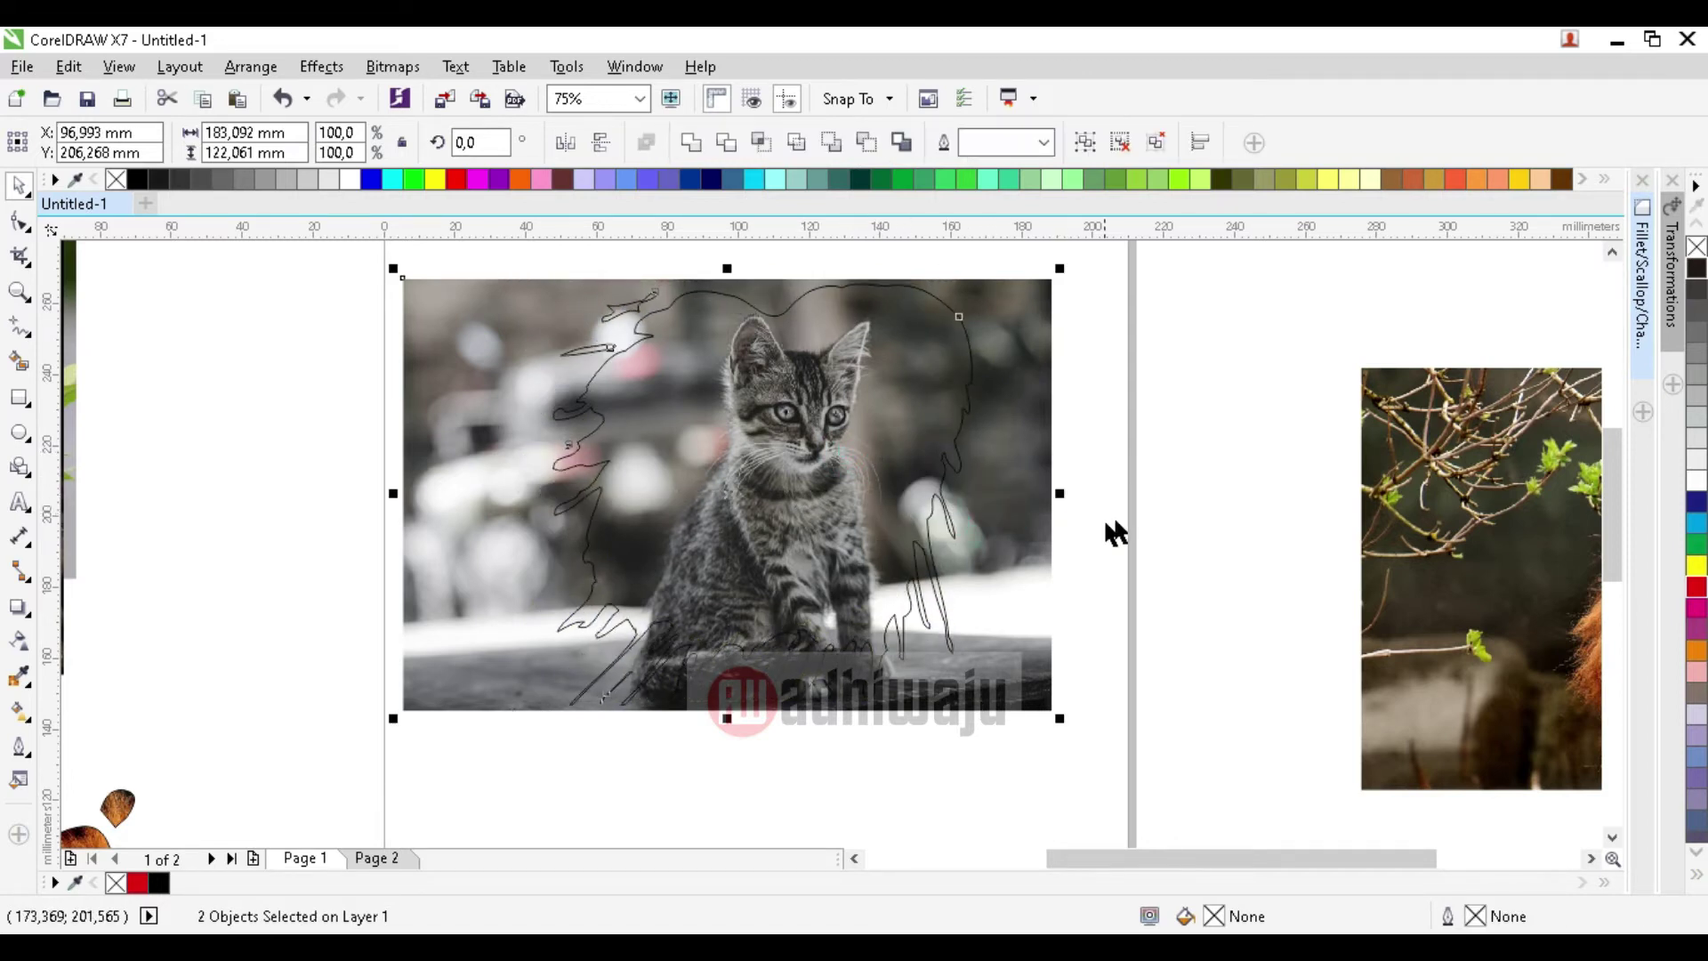
left_click(1170, 459)
- Try to intersect the grey kitten photo with the dripping splatter outline
left_click(967, 358)
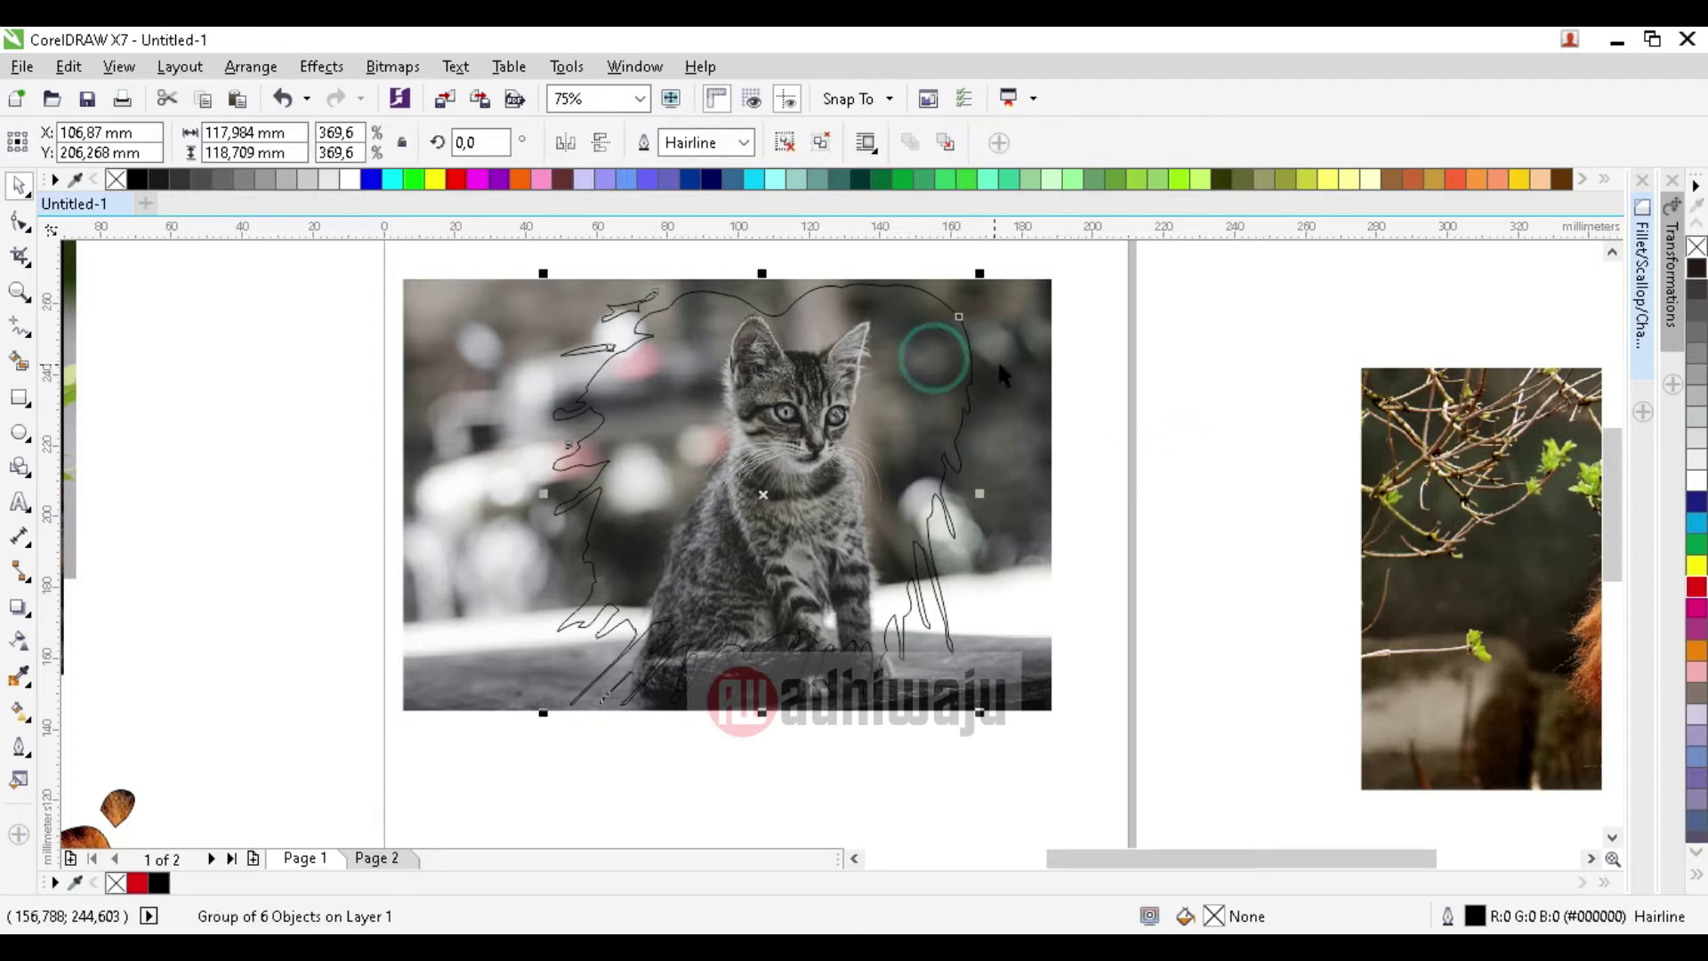
left_click(1010, 355, "shift")
left_click(762, 143)
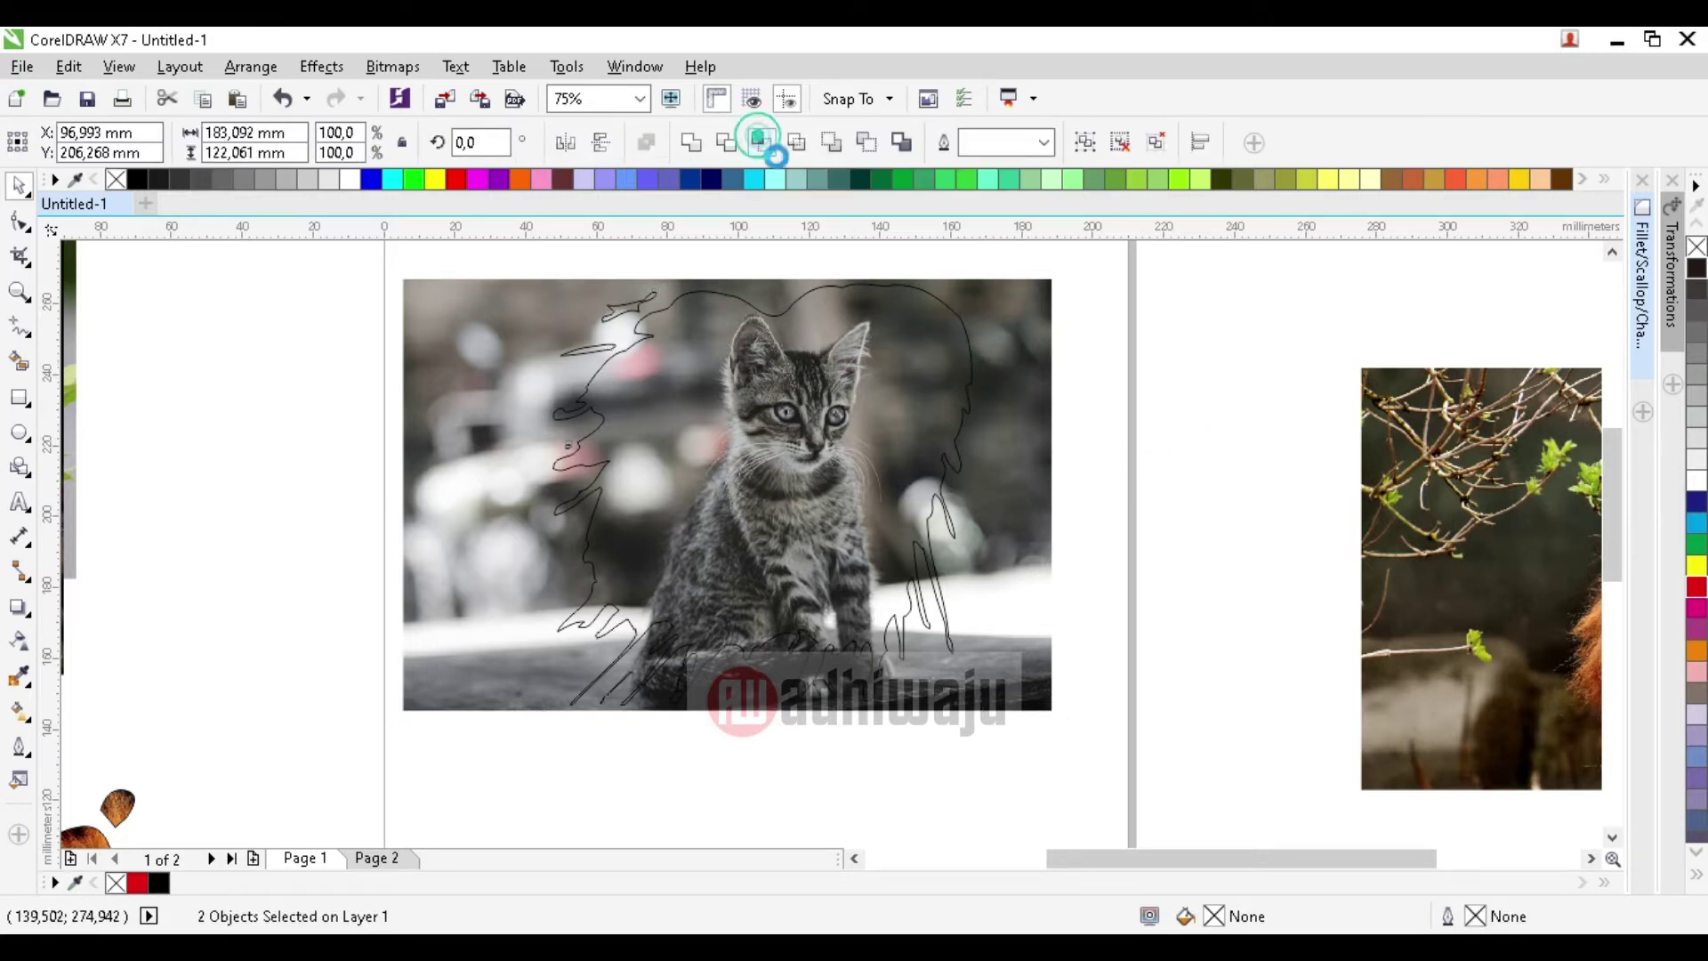
left_click(1121, 357)
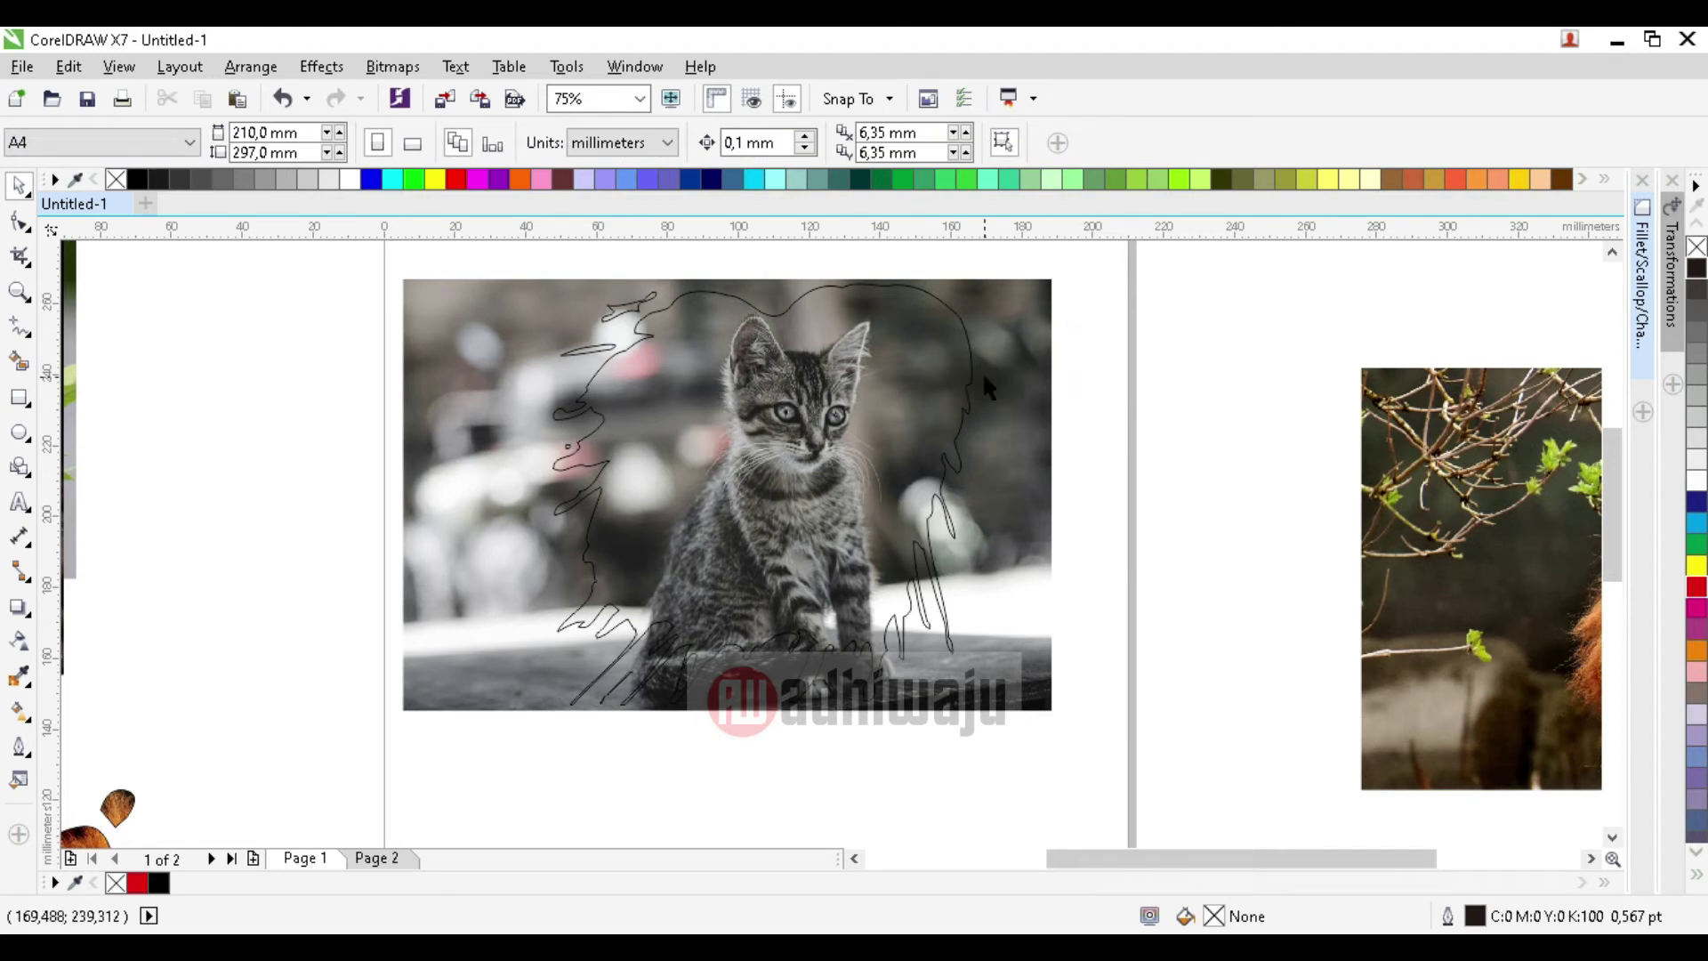
- Try moving the grey kitten photo away from the splatter outline and undo the move
key("ctrl+a")
left_click(1134, 360)
left_click(856, 419)
key("ctrl+u")
left_click_drag(1007, 370, 1239, 415)
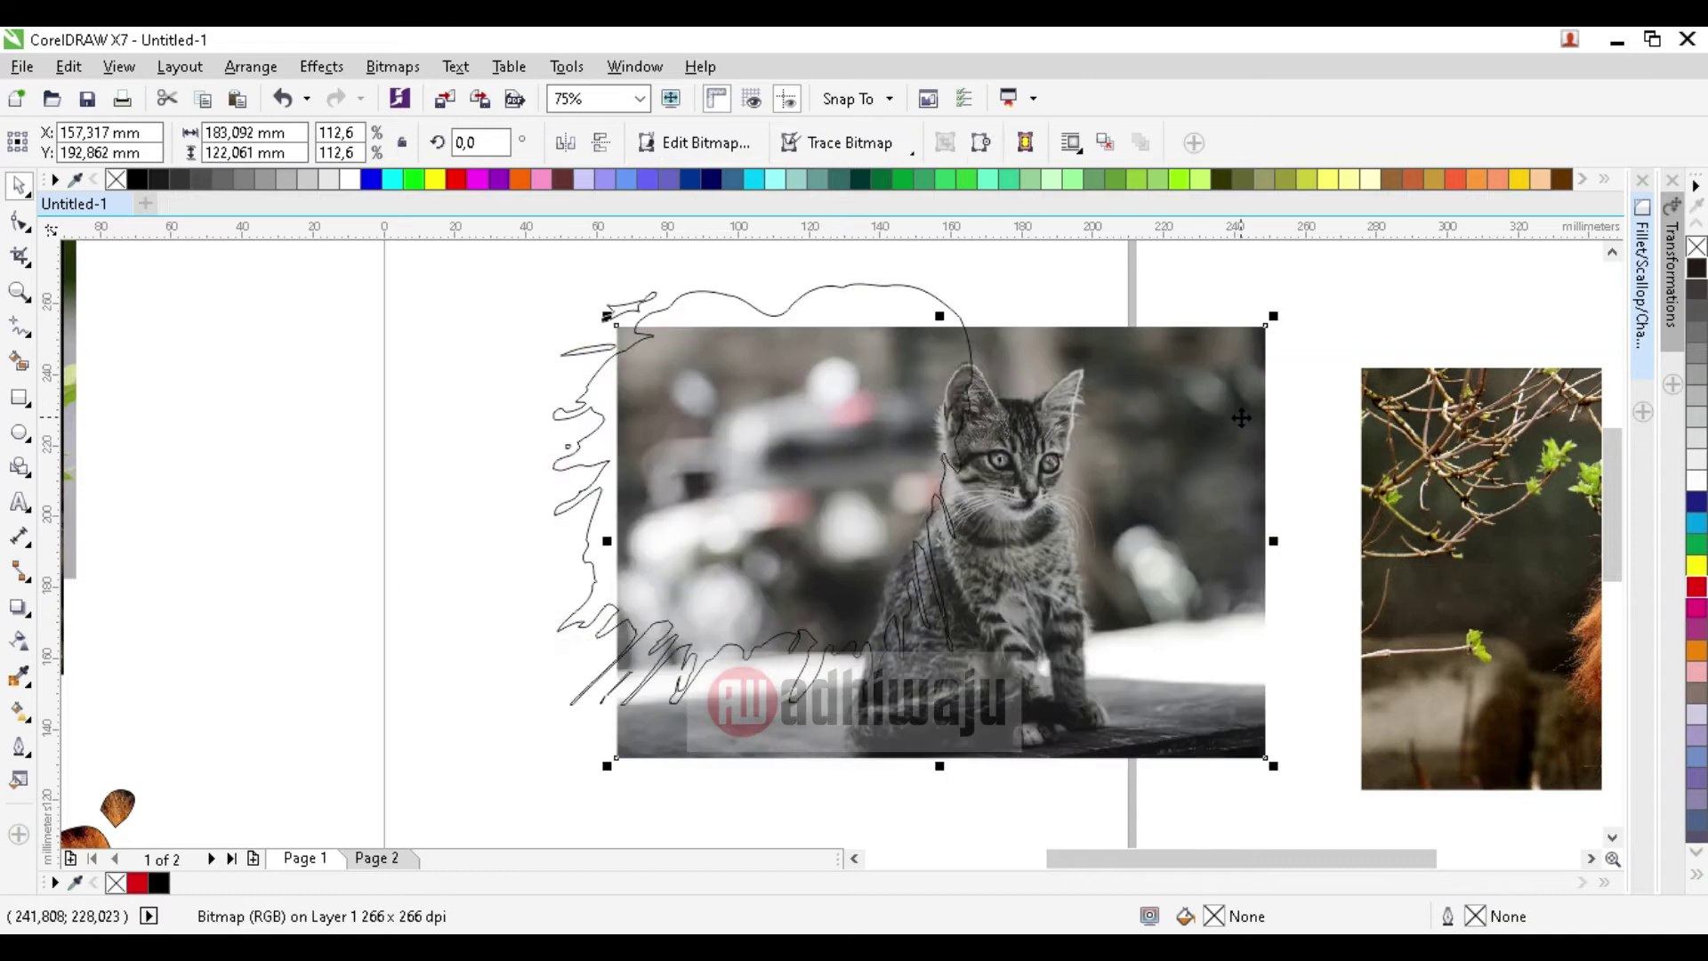
key("ctrl+z")
- Select the grey kitten photo together with the splatter outline and intersect them
left_click(252, 303)
left_click_drag(274, 256, 1122, 752)
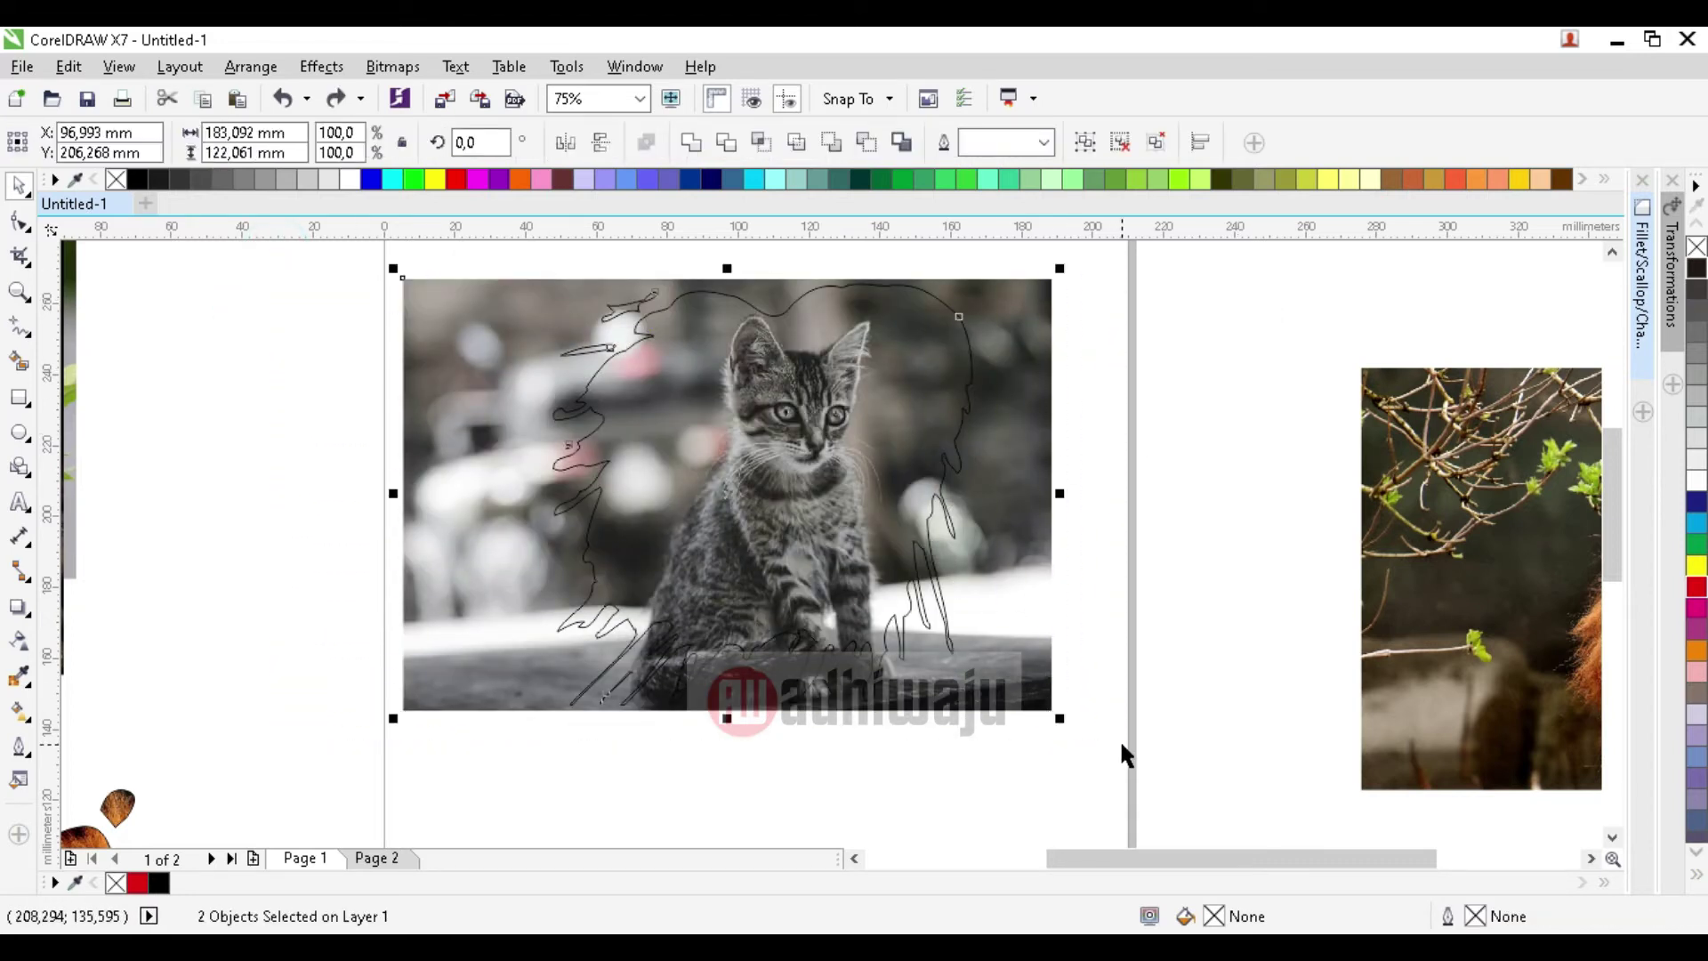
left_click(762, 142)
left_click(1134, 552)
- Move the original grey kitten photo off the page to just below the lion photo
scroll(982, 466, "down", 4)
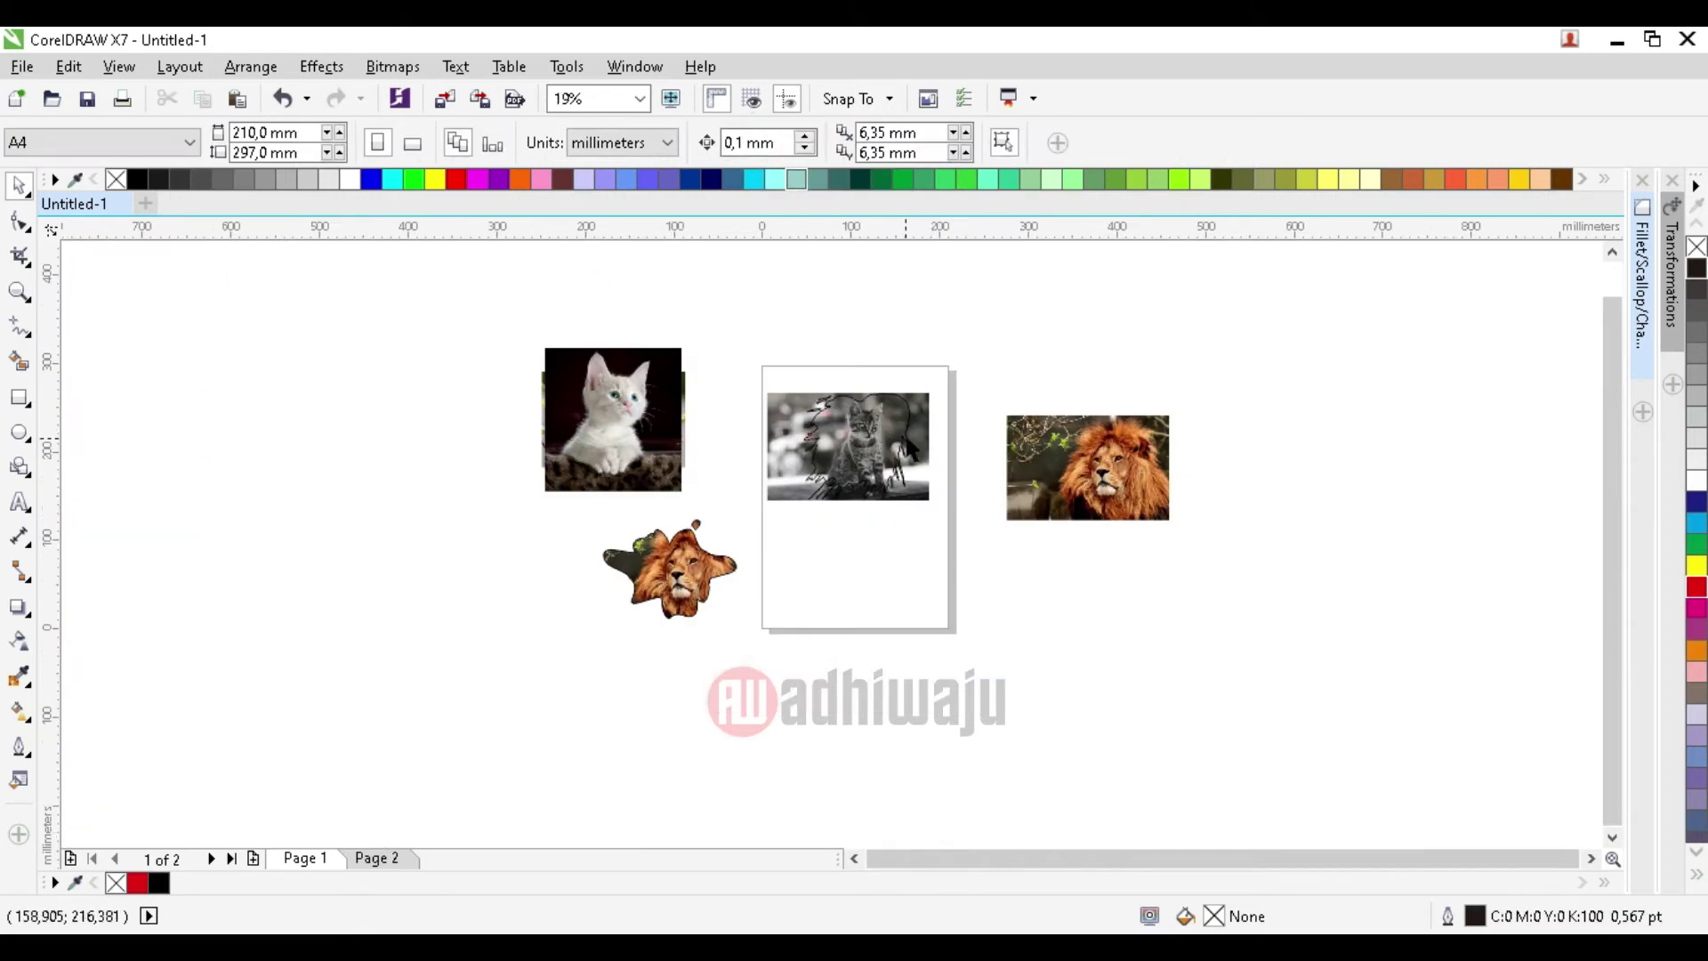
left_click_drag(931, 433, 1174, 565)
scroll(877, 443, "up", 2)
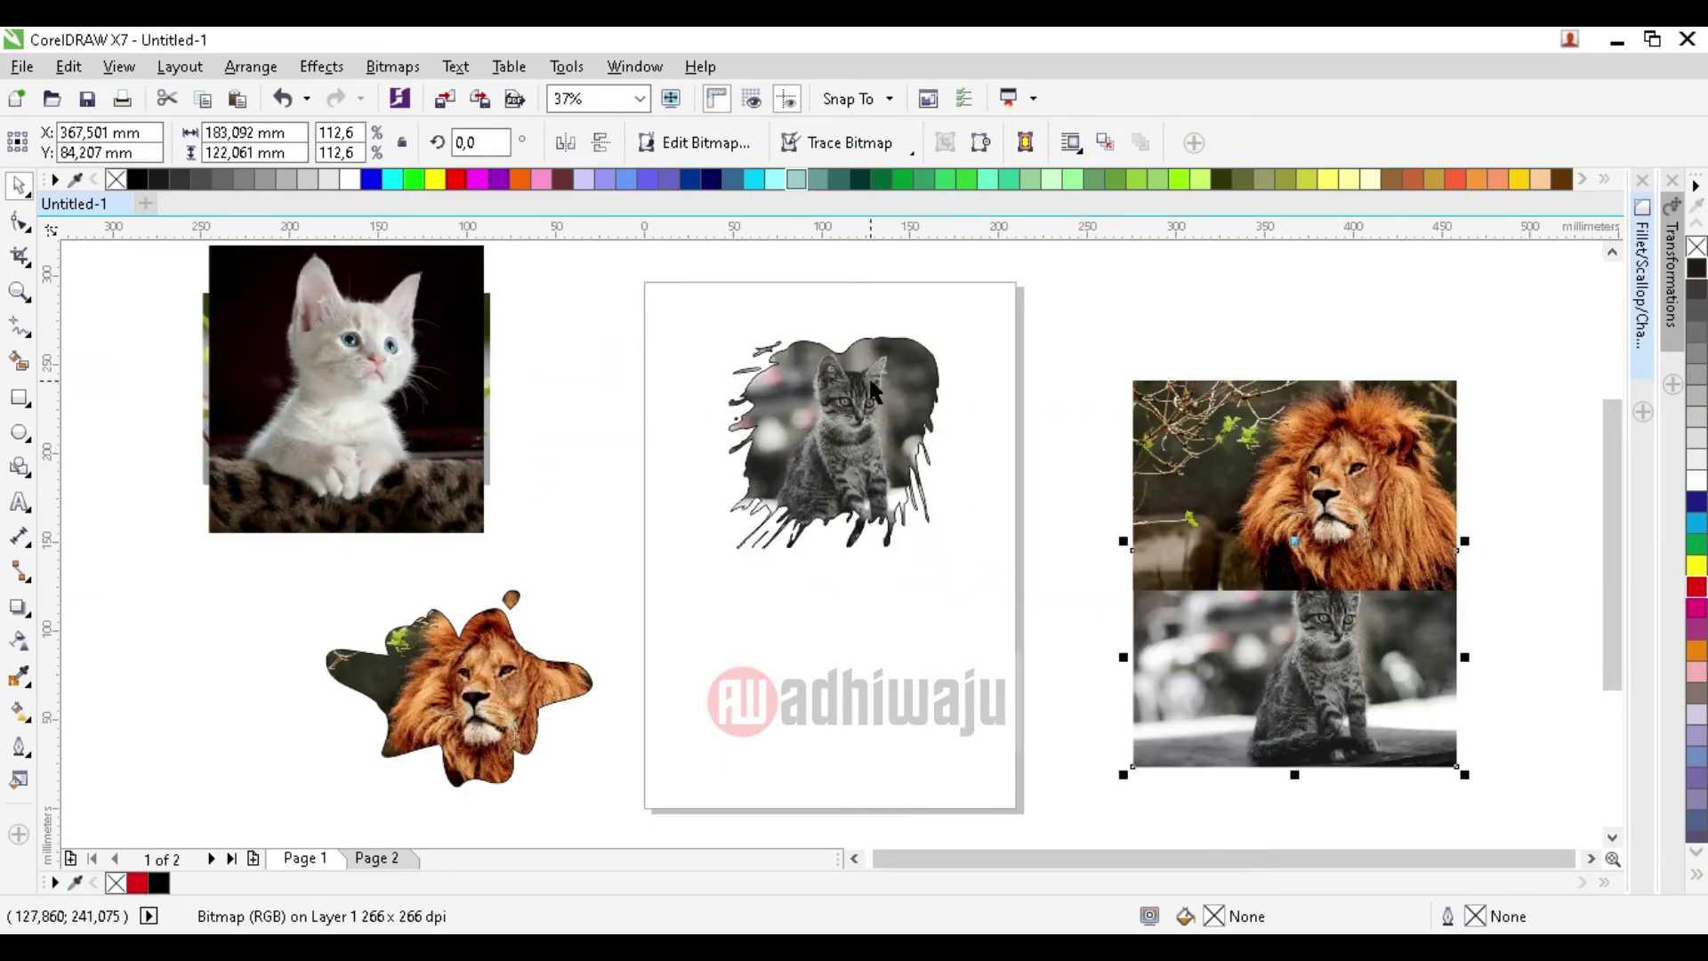
- Try moving the splatter outline down off the cropped grey kitten and undo the move
left_click_drag(868, 375, 898, 635)
scroll(870, 418, "up", 2)
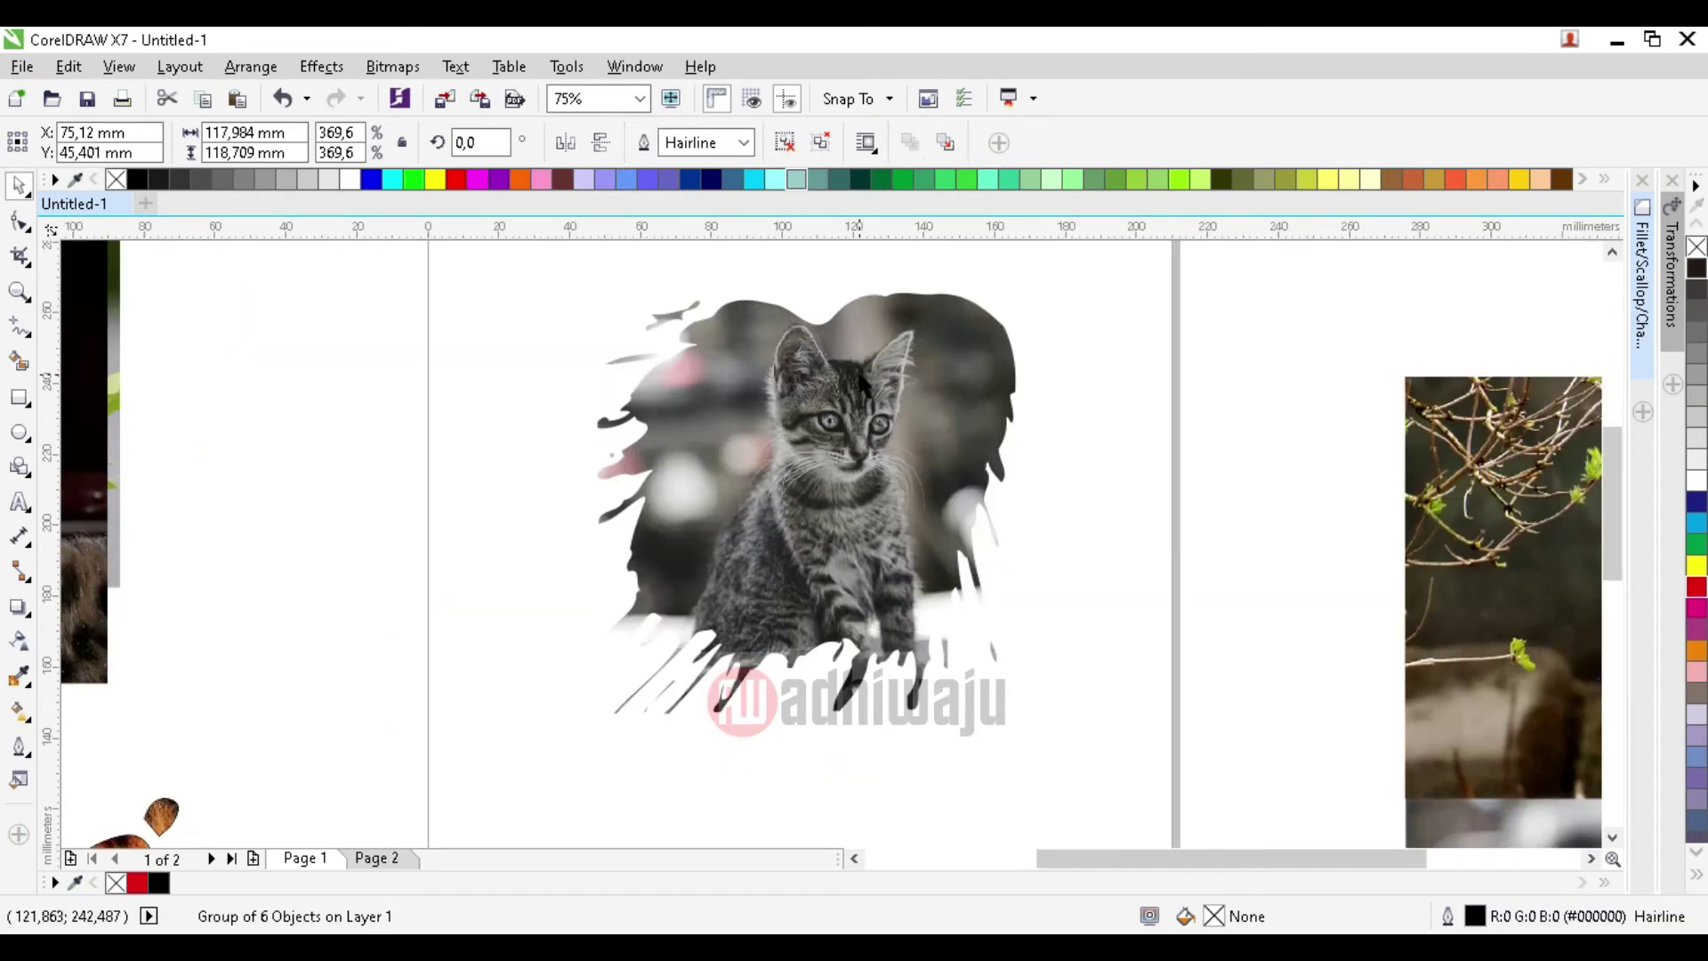
key("ctrl+z")
scroll(750, 405, "down", 2)
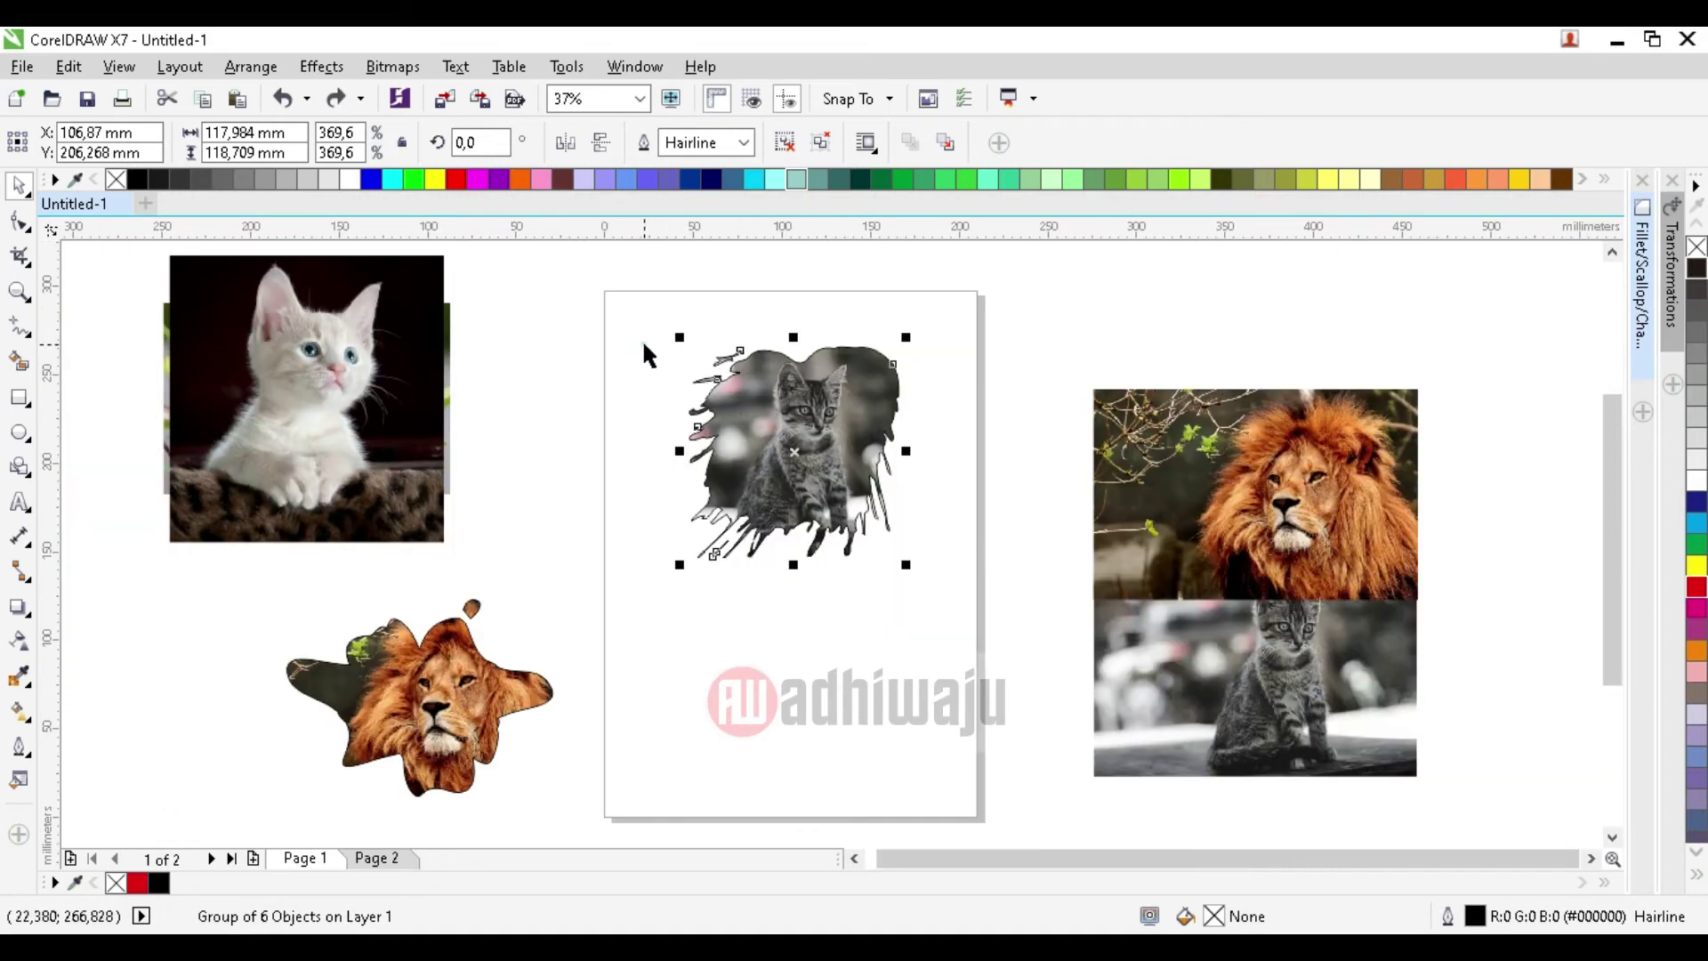
- Move the cropped grey kitten with its outline off the page beside the cropped lion, and go to Page 2
left_click_drag(611, 297, 979, 550)
left_click_drag(872, 407, 511, 535)
left_click(384, 854)
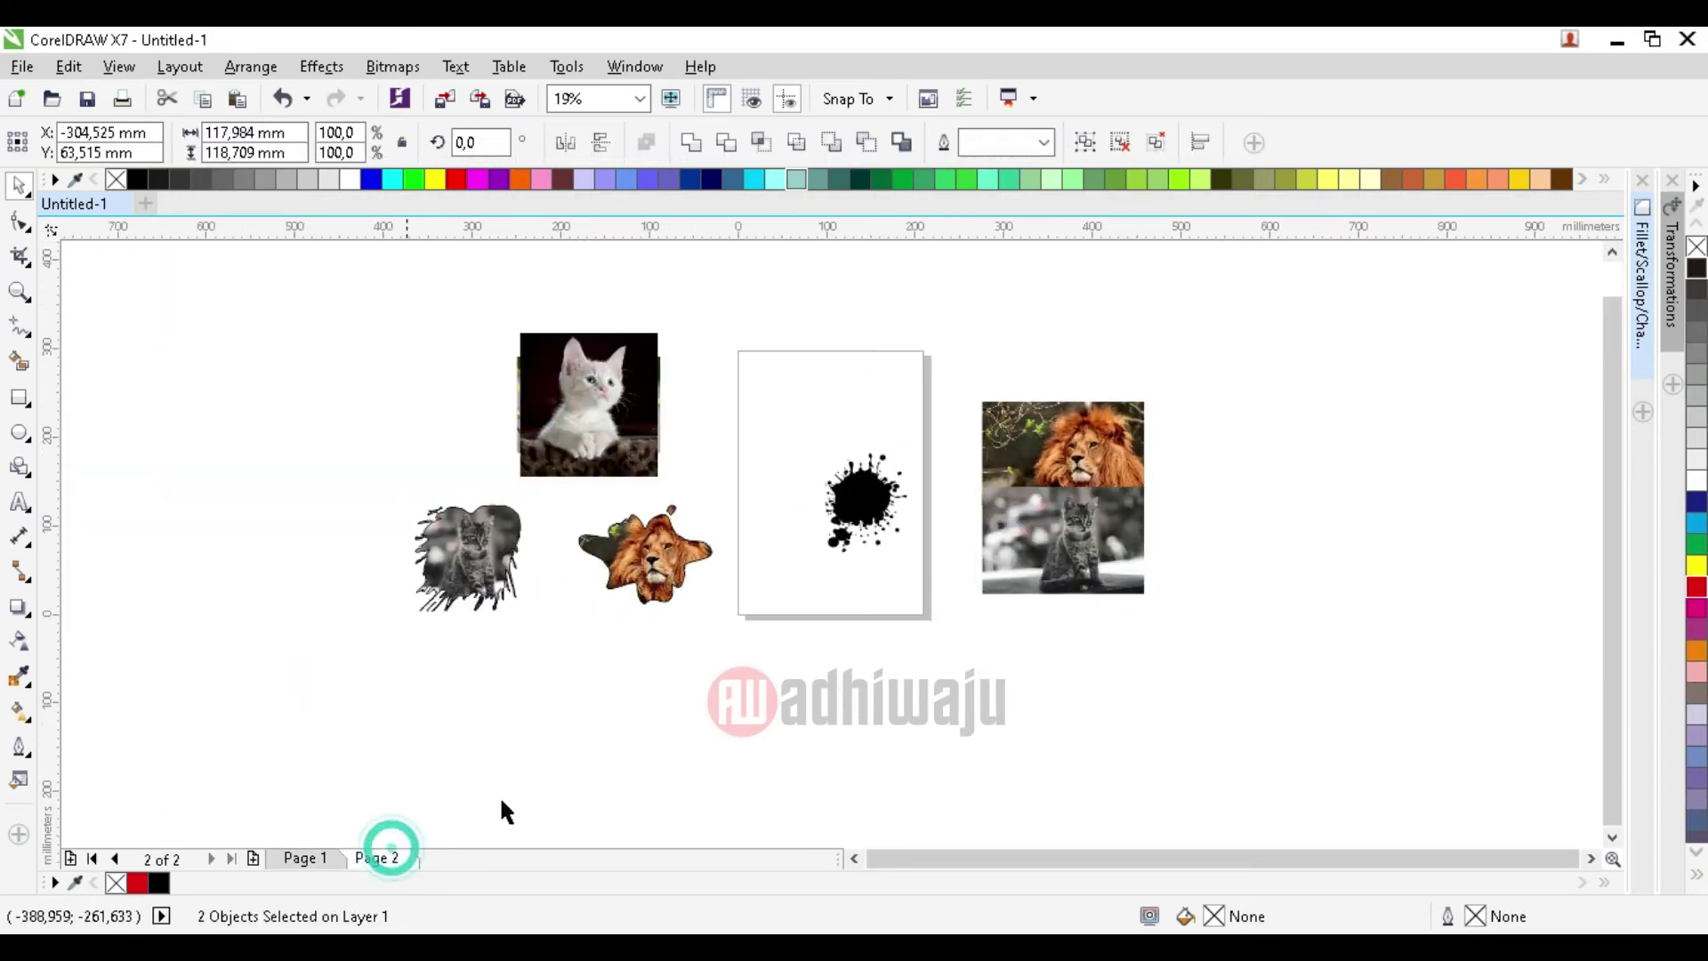
- Move the round ink splatter higher on Page 2 and pull the white kitten photo partly off the parrot photo
left_click(851, 496)
left_click_drag(851, 497, 807, 429)
scroll(807, 428, "up", 2)
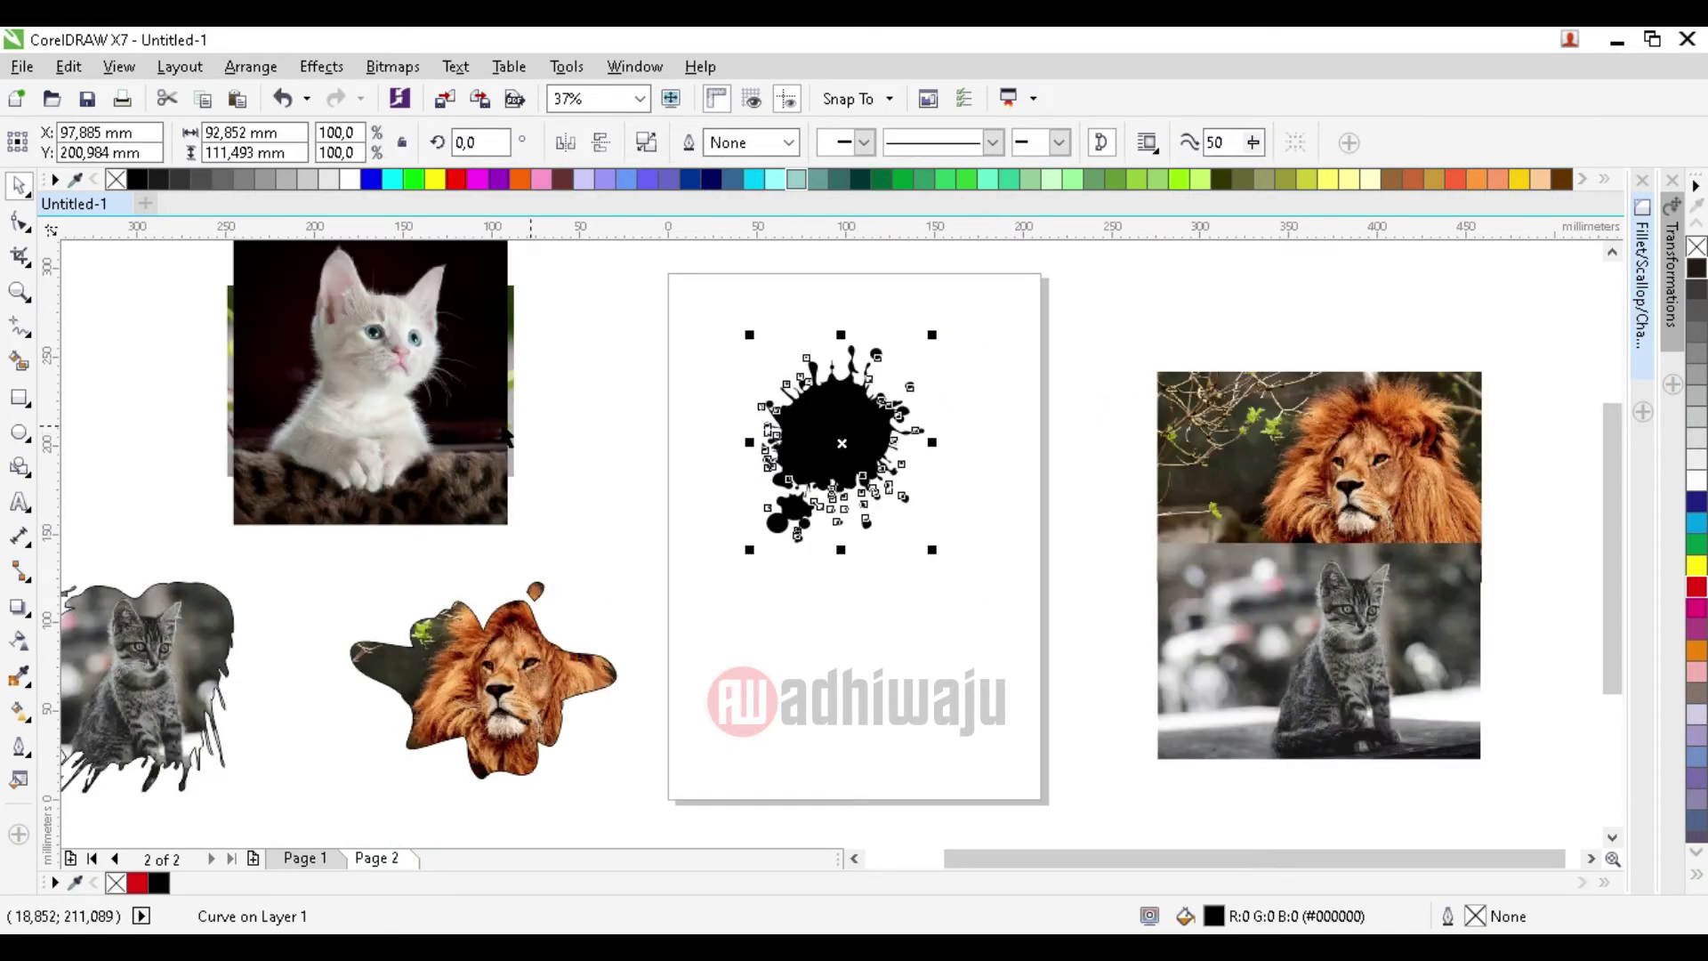
left_click_drag(471, 407, 591, 444)
- Mirror the round ink splatter vertically
left_click(845, 429)
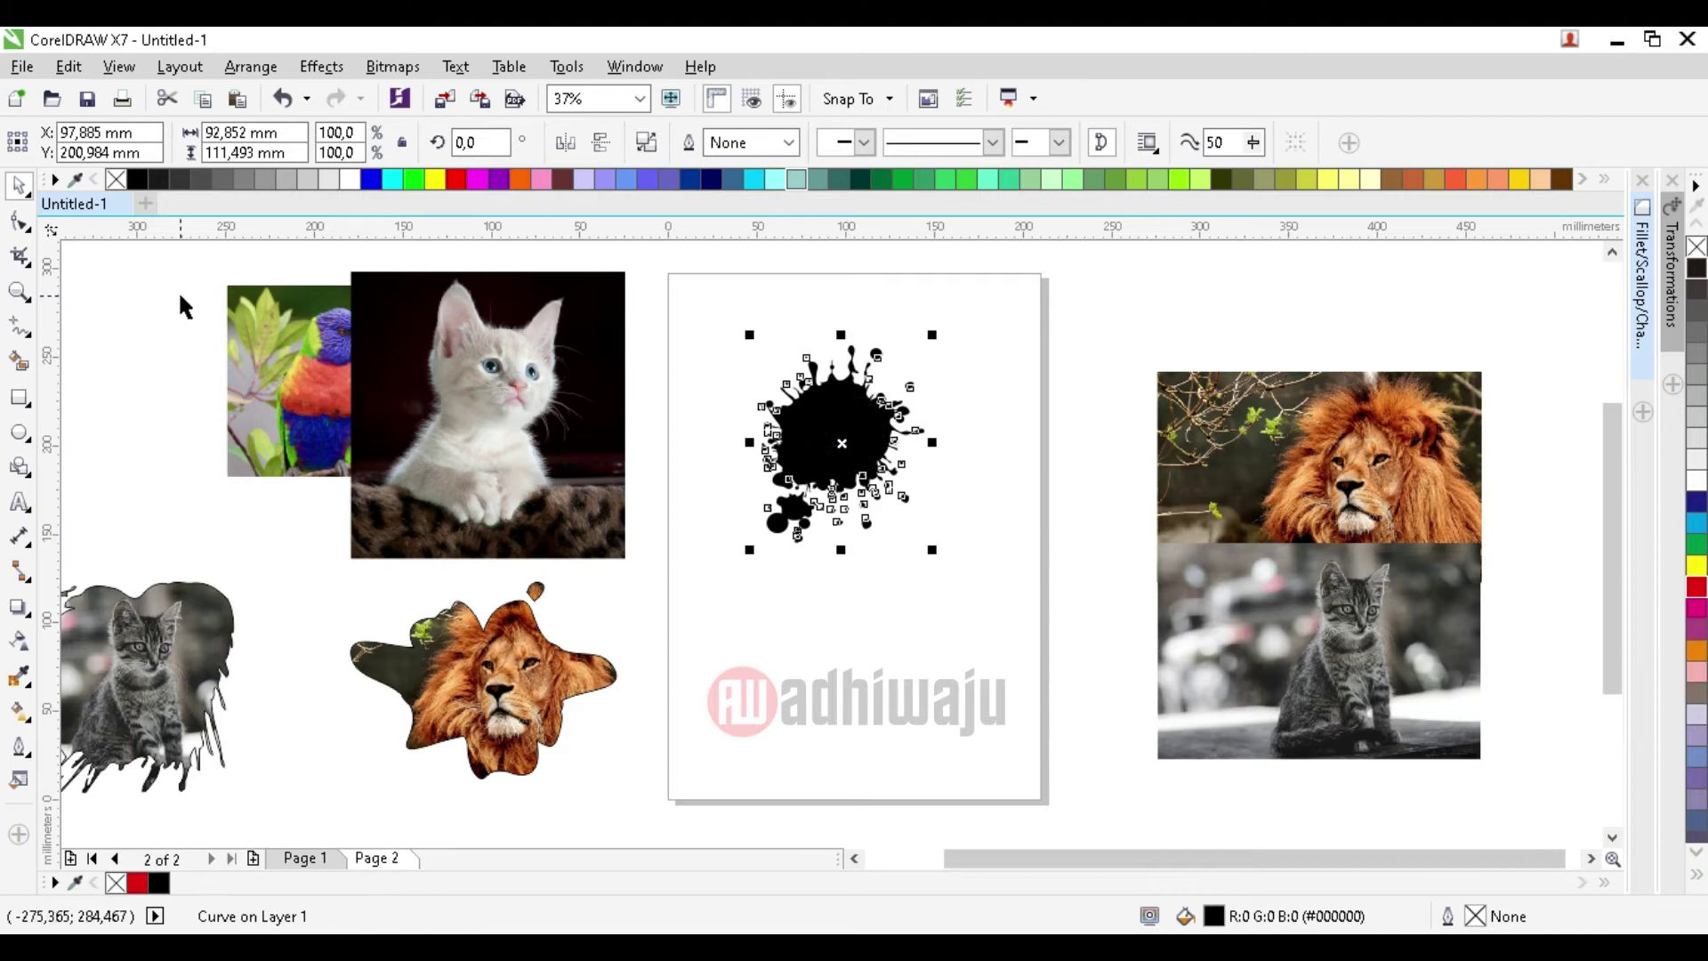
left_click(897, 465)
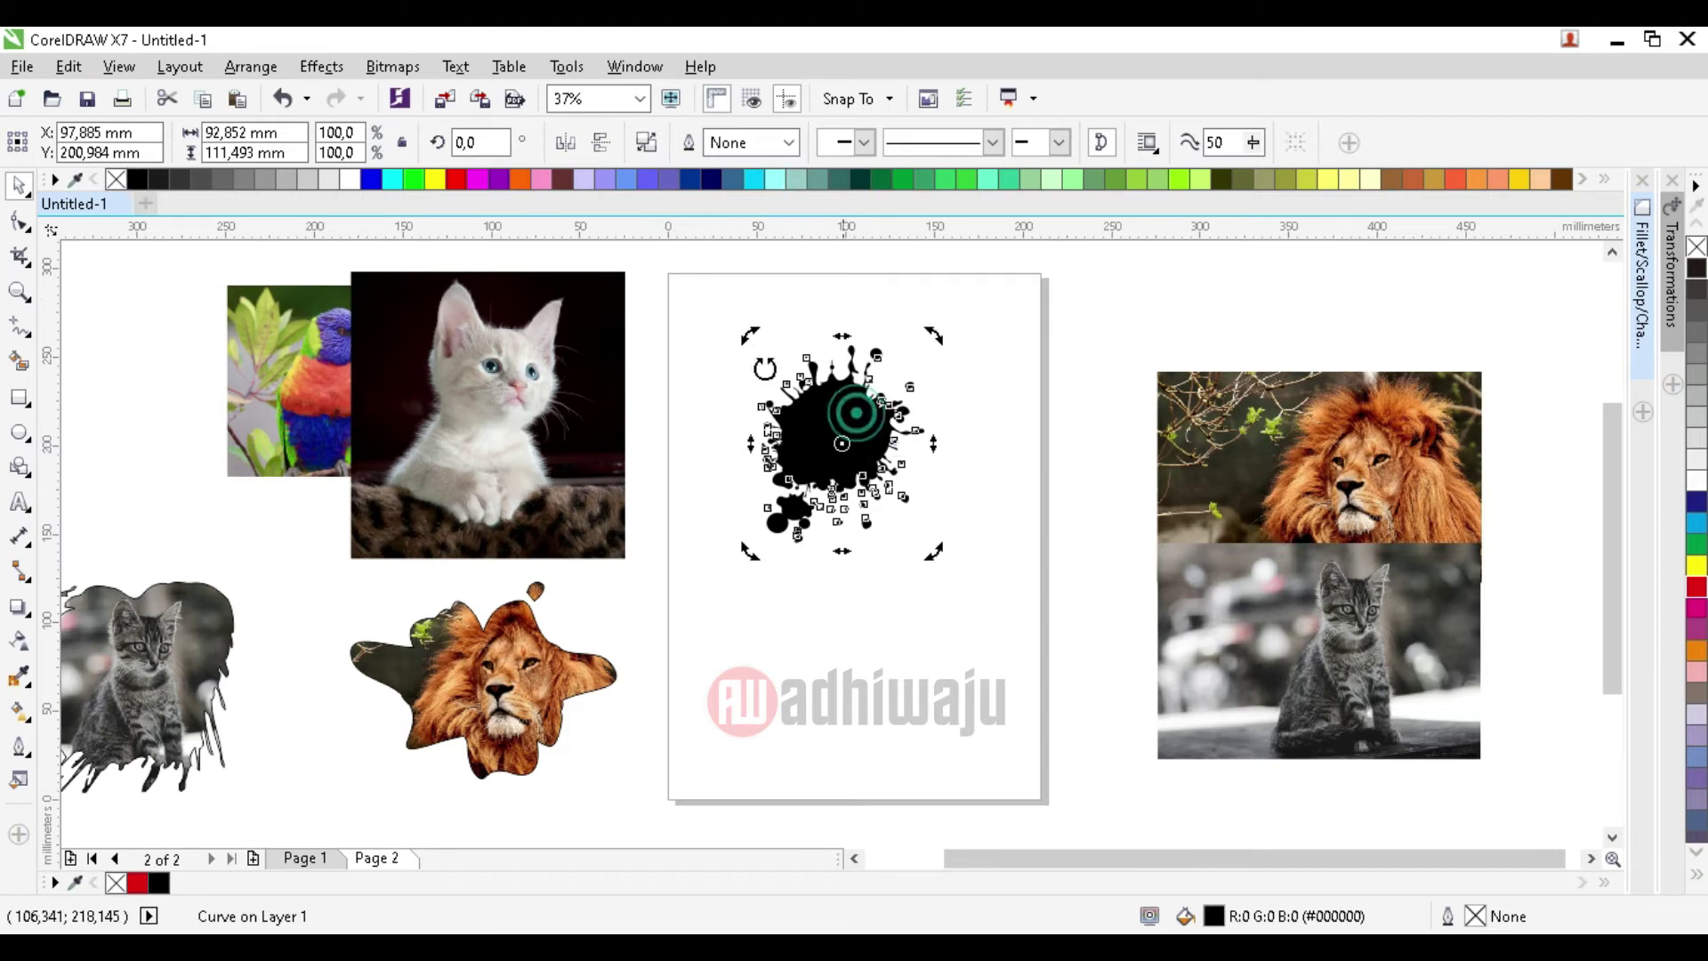
left_click(602, 144)
left_click(975, 430)
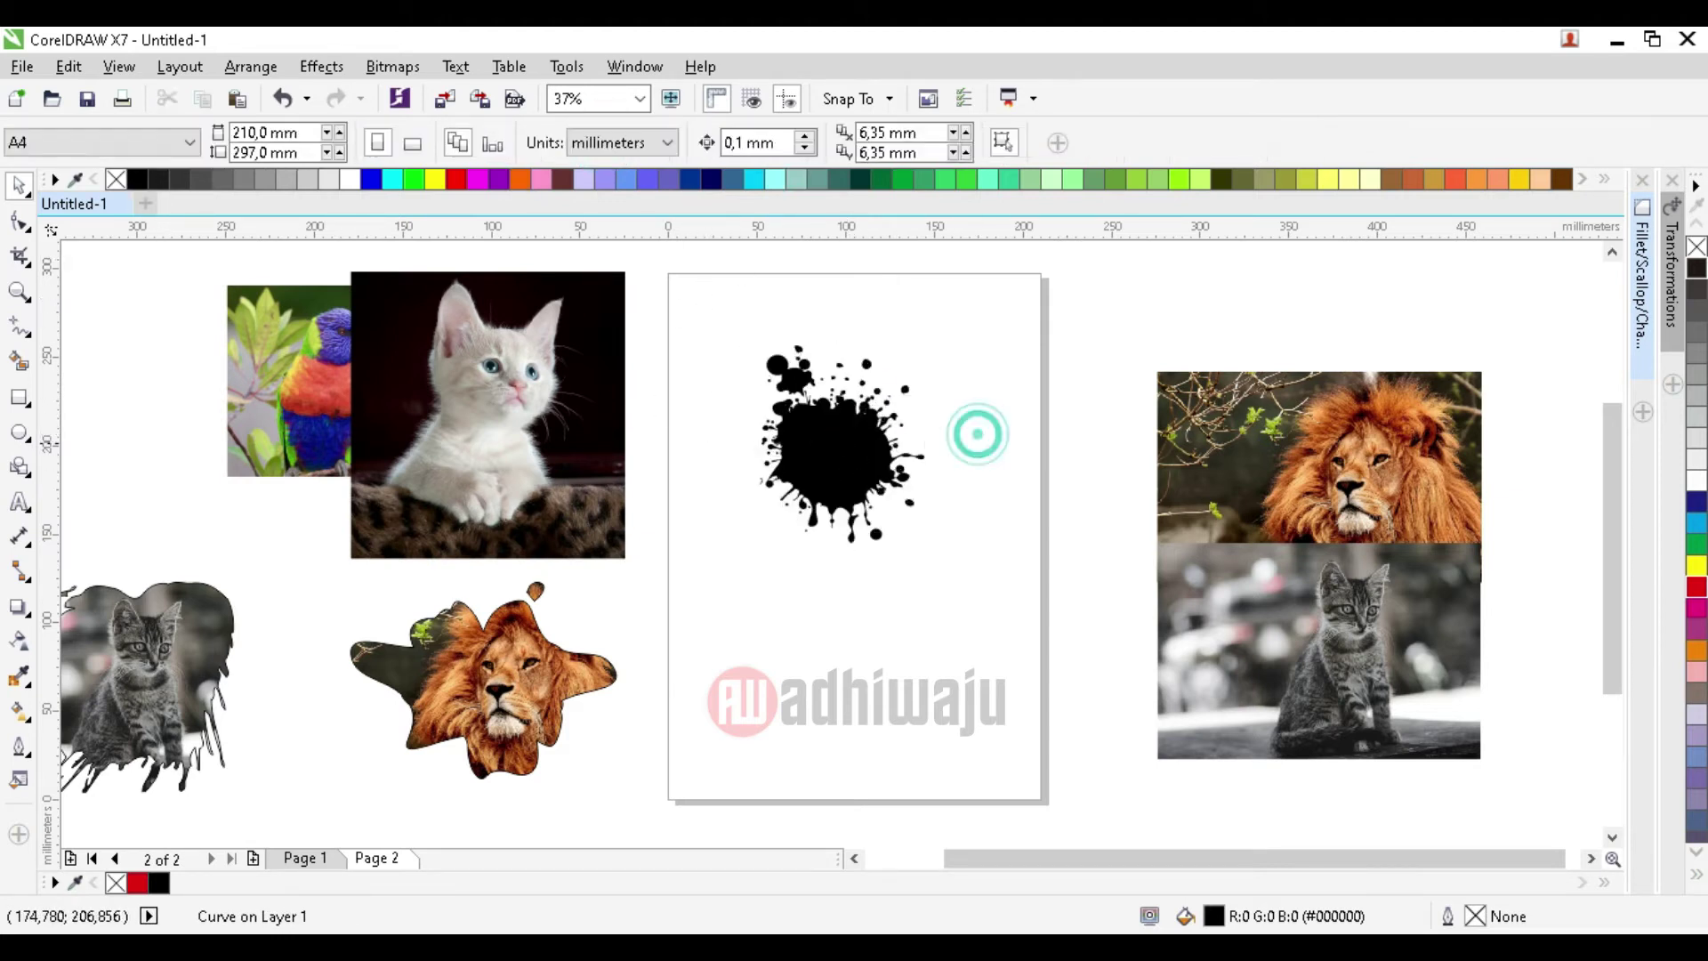
- Mirror the round ink splatter horizontally and shift it slightly left
left_click(812, 427)
left_click(566, 142)
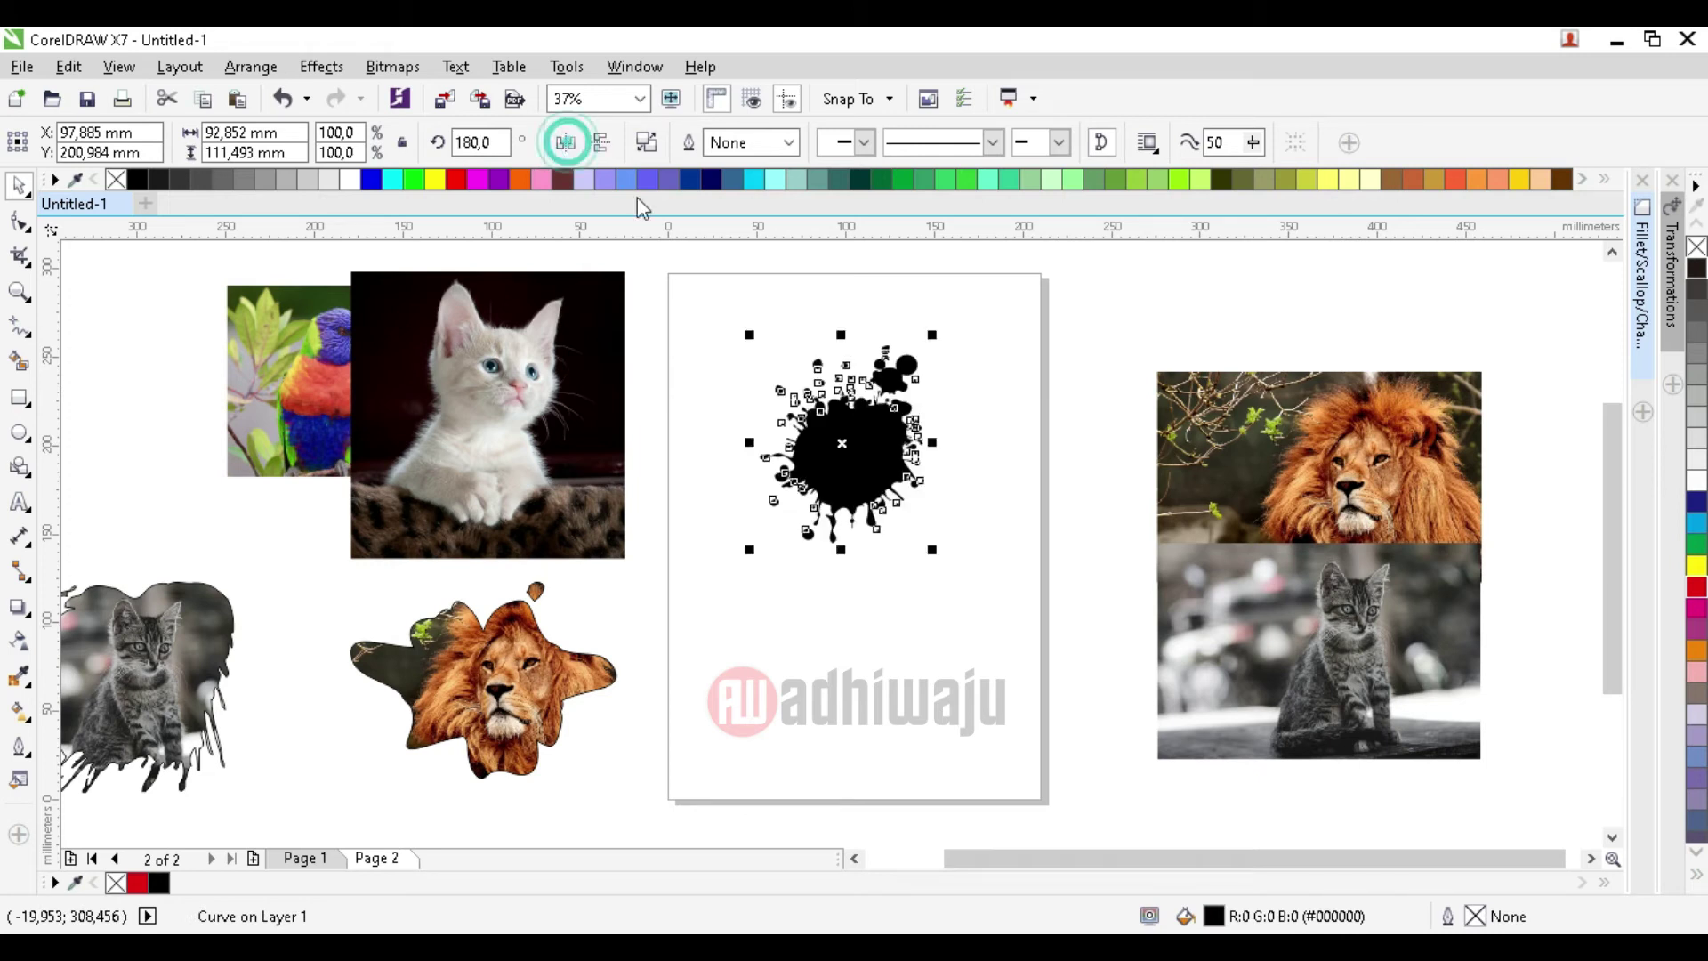
left_click(1144, 477)
left_click(908, 430)
left_click_drag(907, 431, 892, 433)
left_click(1123, 475)
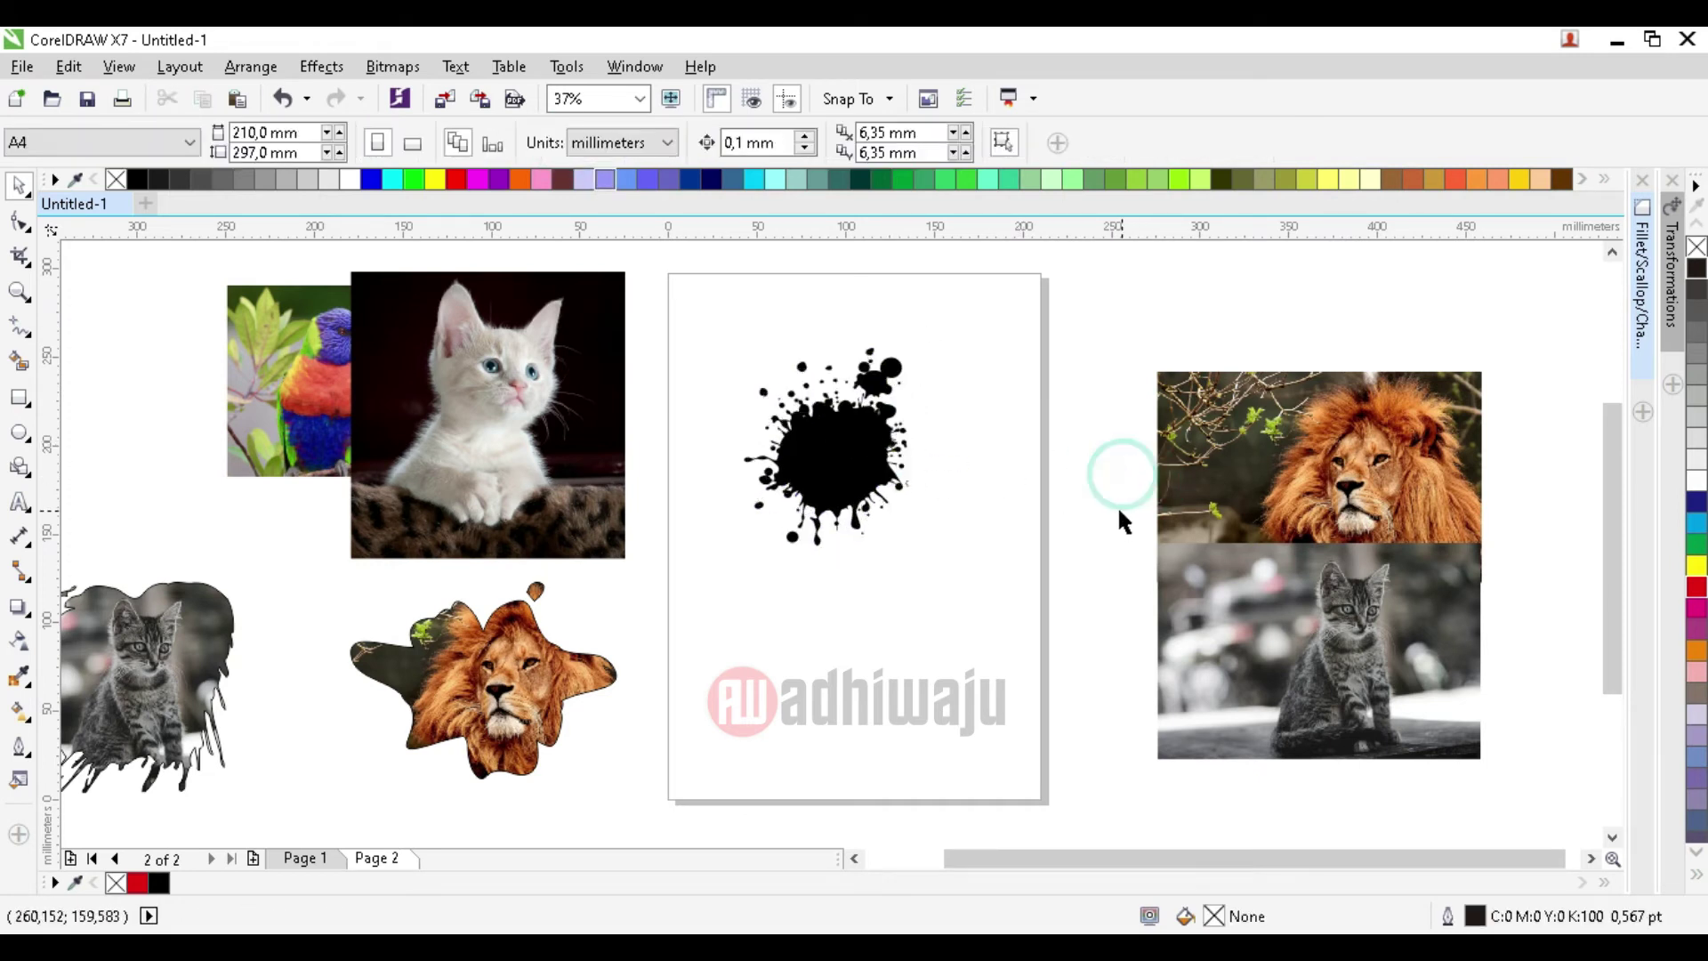
- Mirror the round ink splatter vertically and horizontally back to its original orientation, and shift it slightly right
left_click(881, 476)
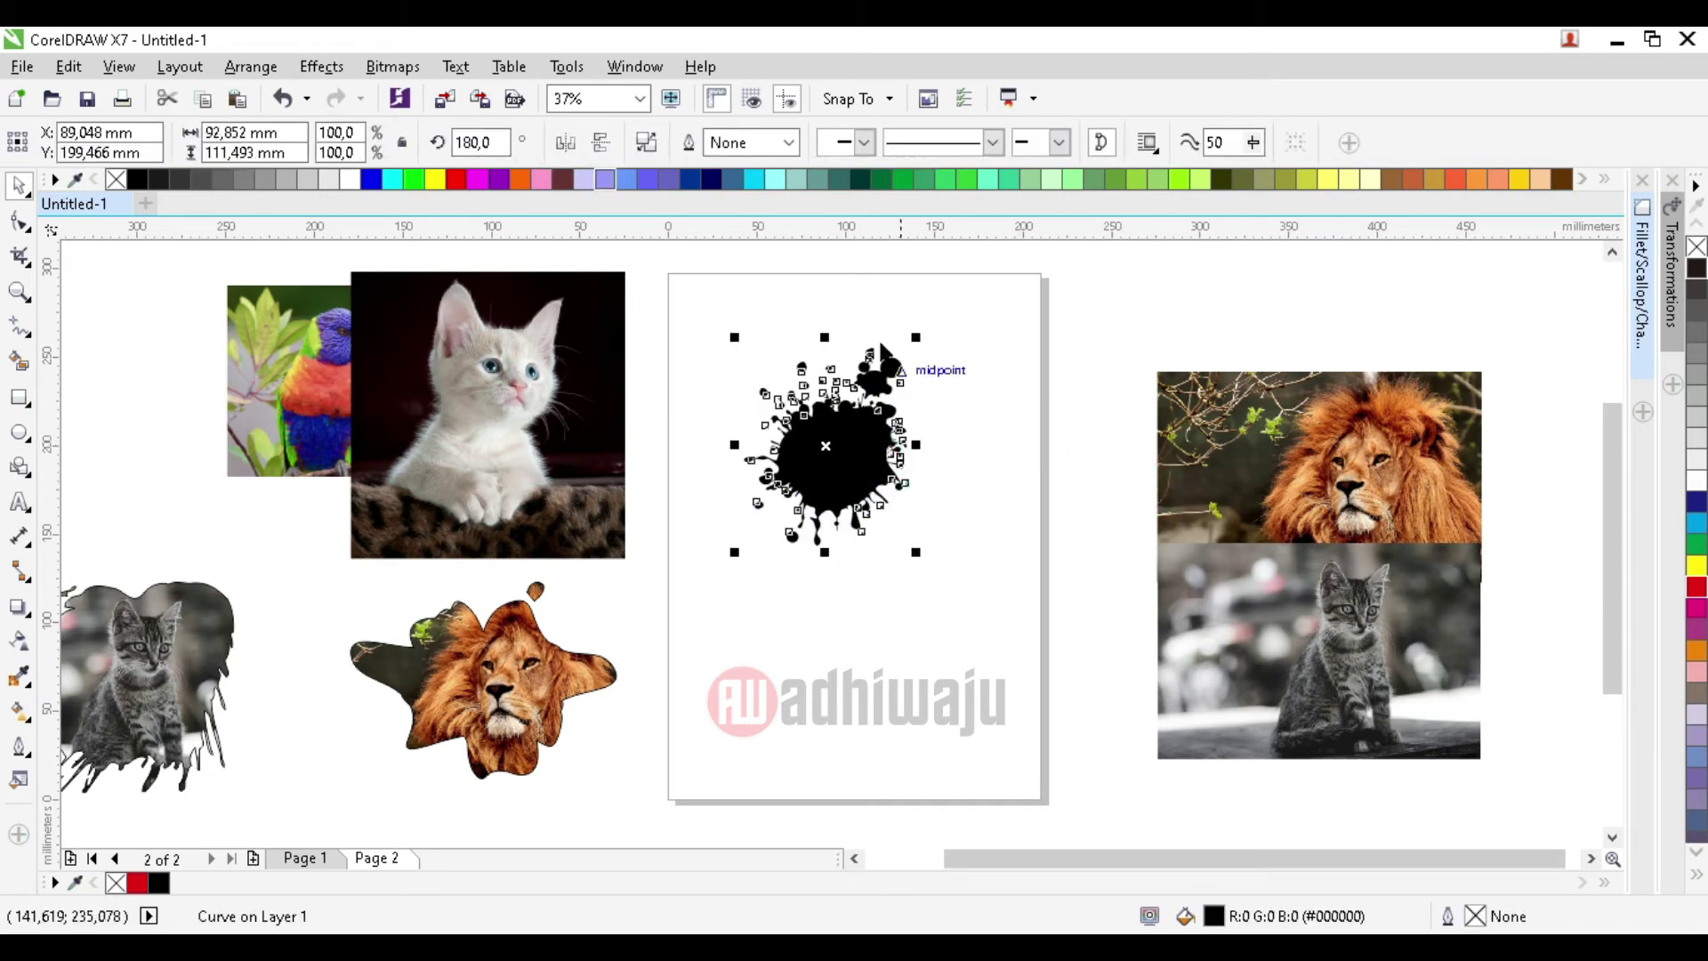
left_click(609, 146)
left_click(948, 322)
left_click(890, 400)
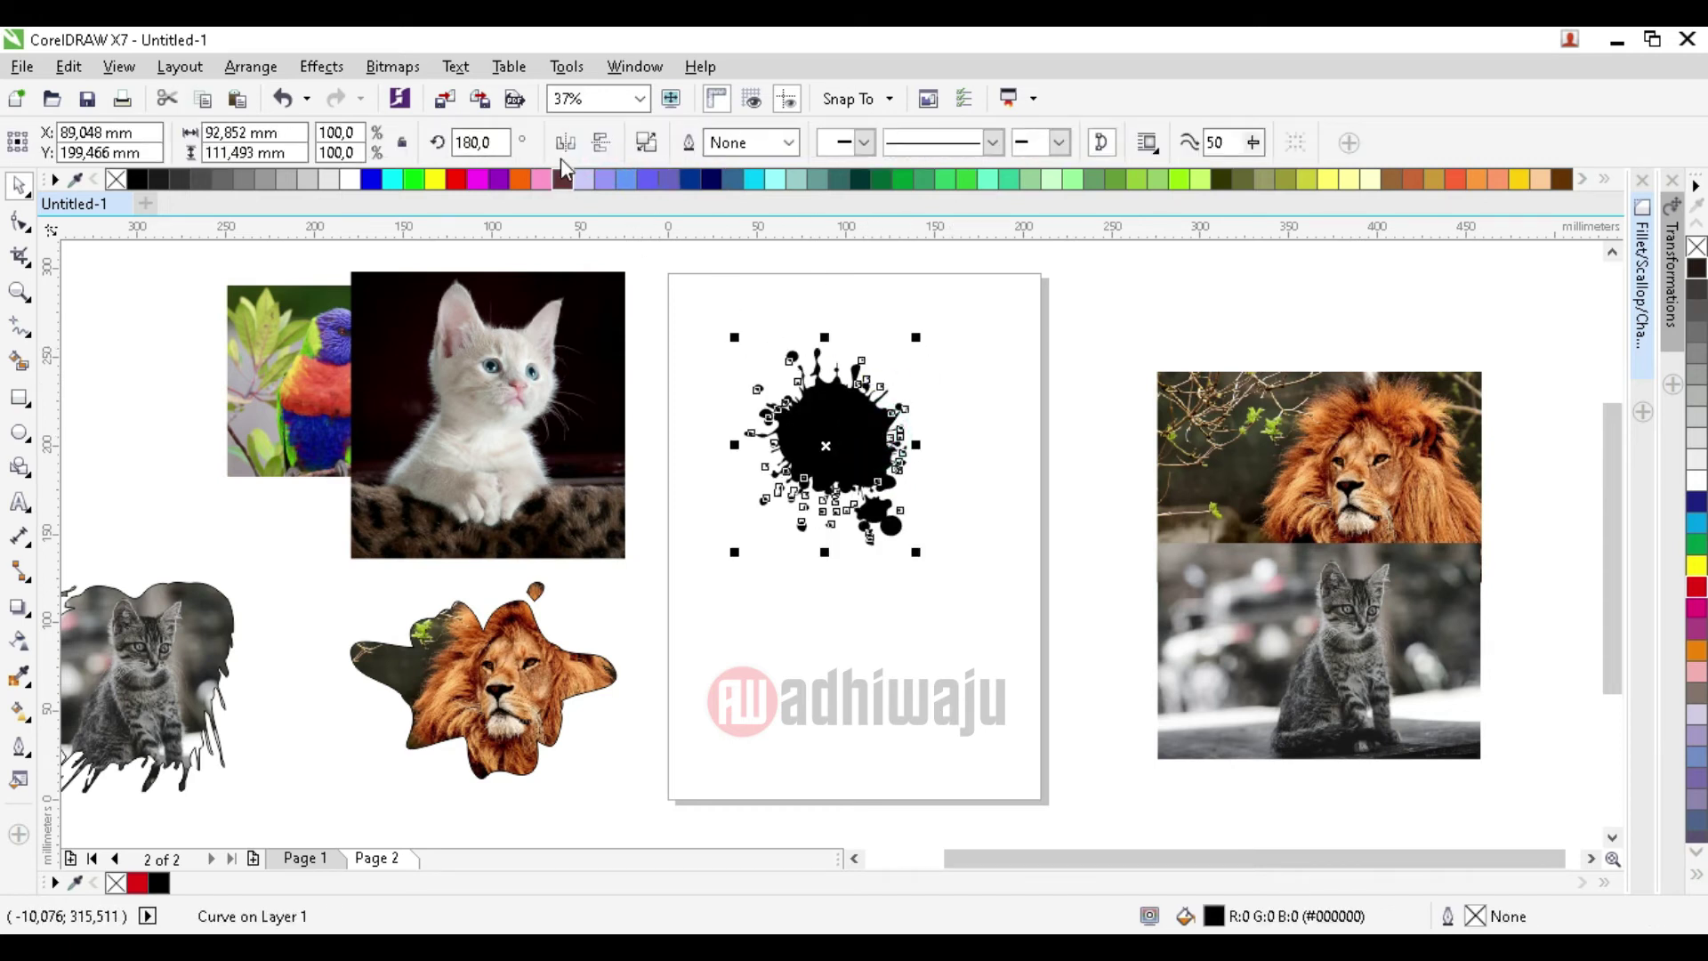
left_click(562, 158)
left_click(884, 306)
left_click(812, 495)
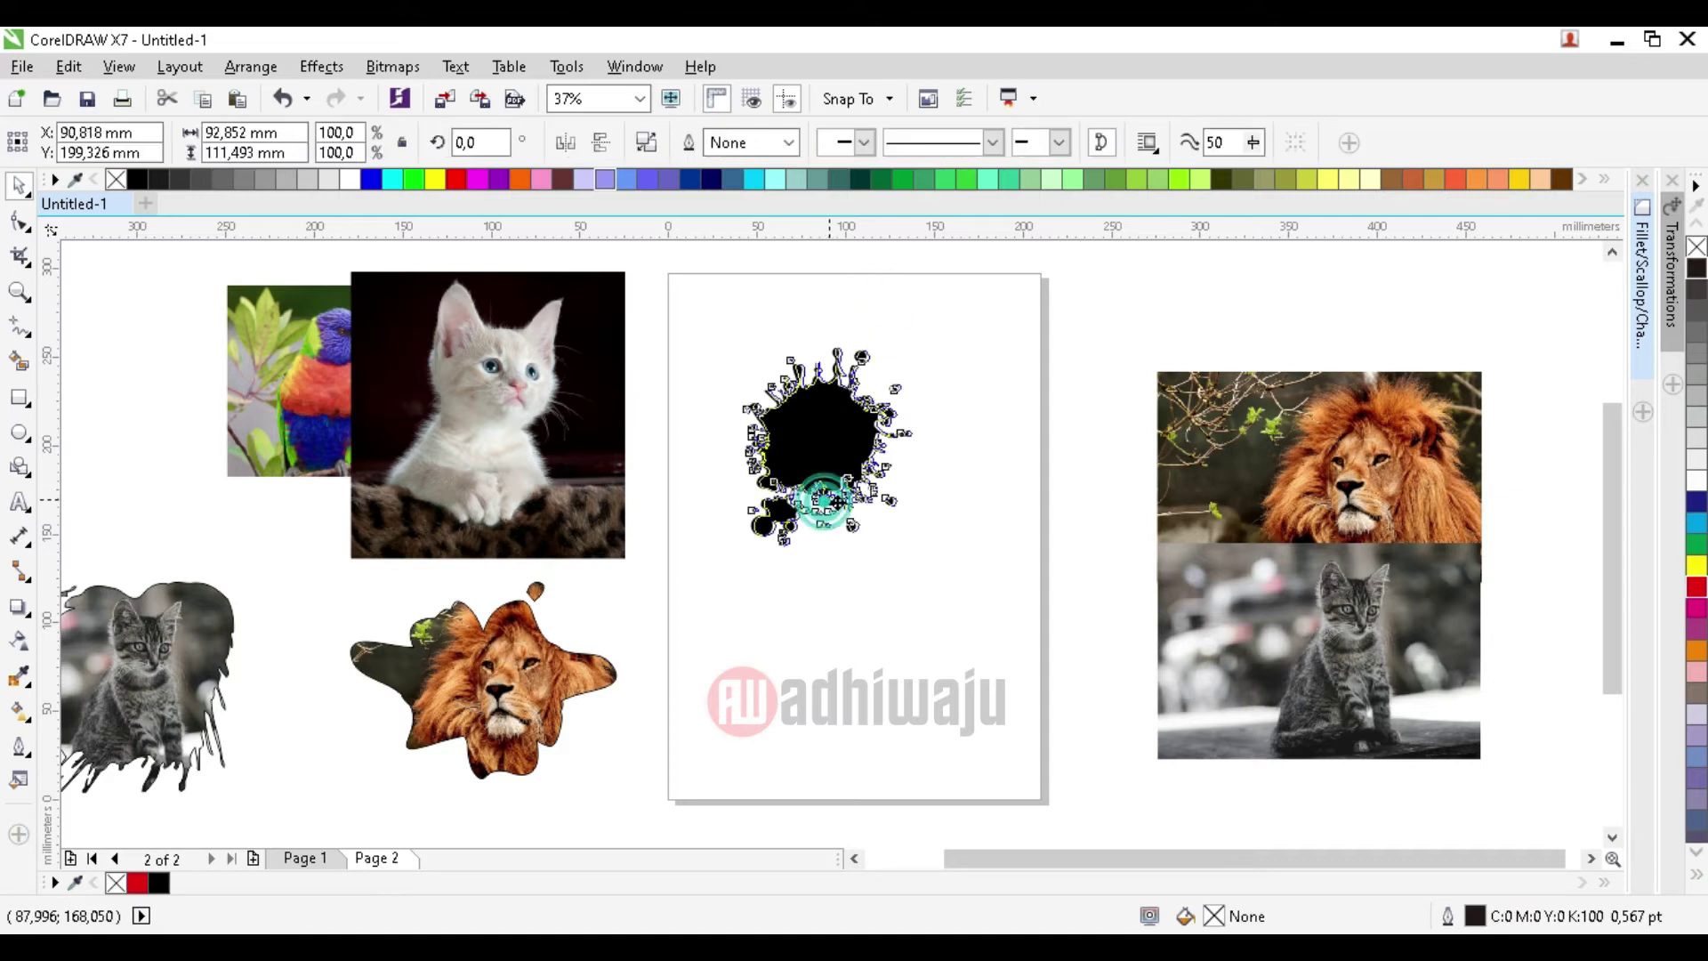
- Move the white kitten photo onto Page 2 over the round ink splatter and send it to the back
left_click_drag(540, 475, 879, 501)
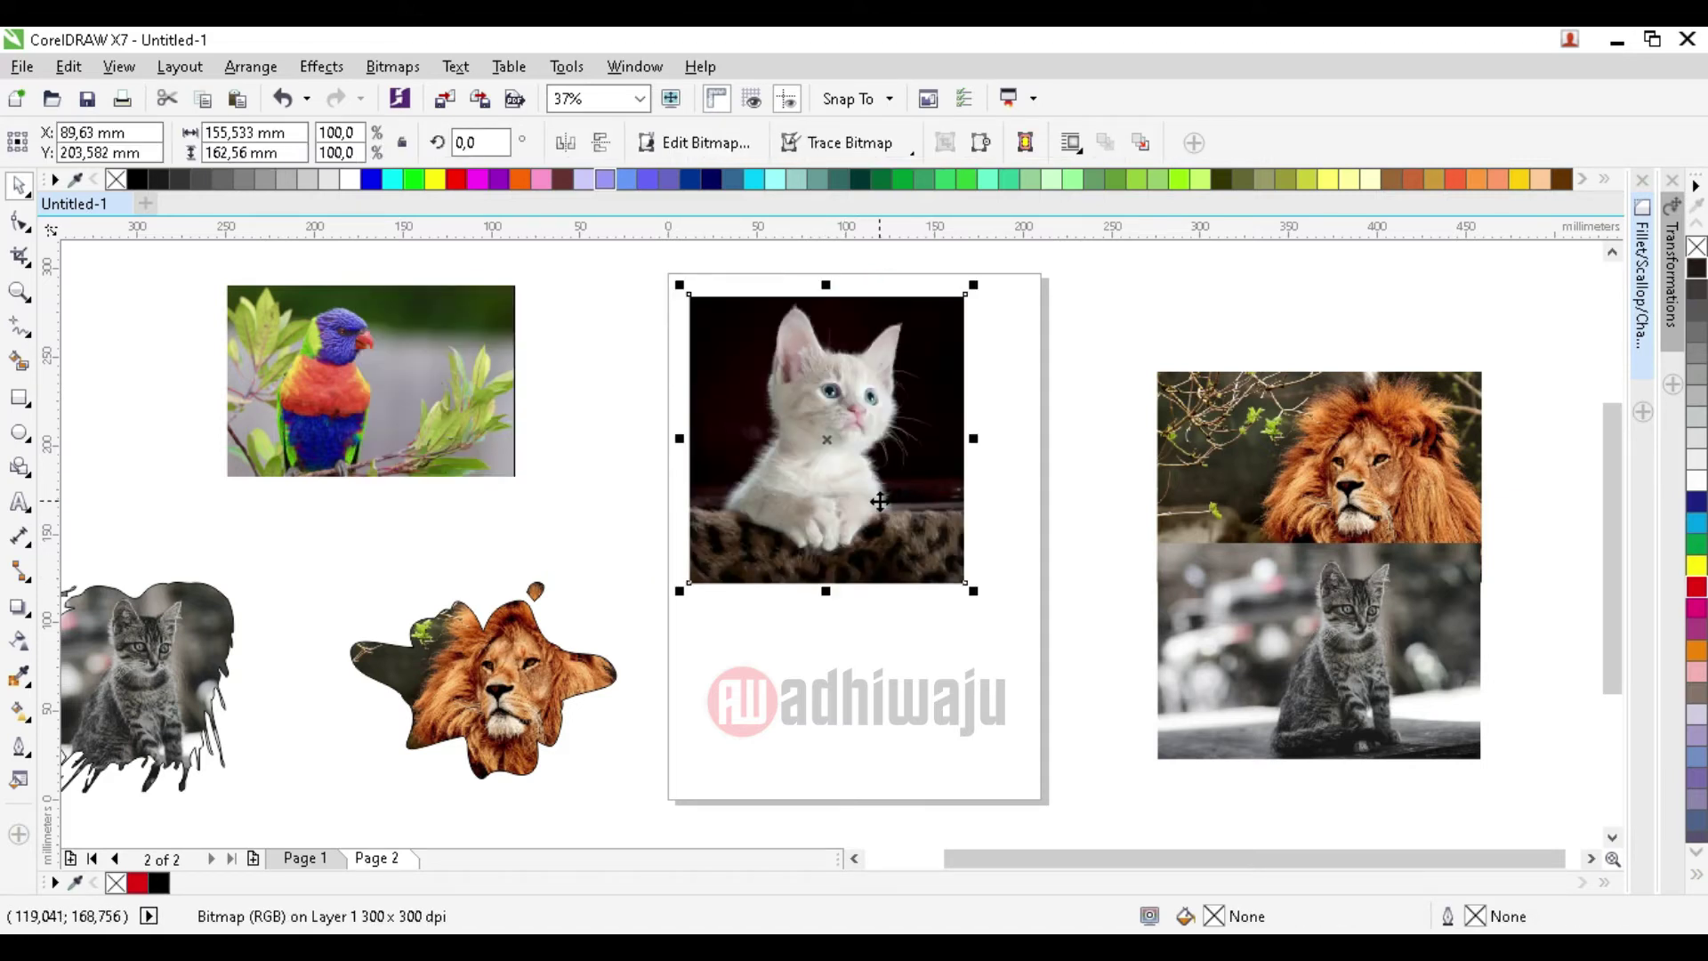
key("shift+Page_Down")
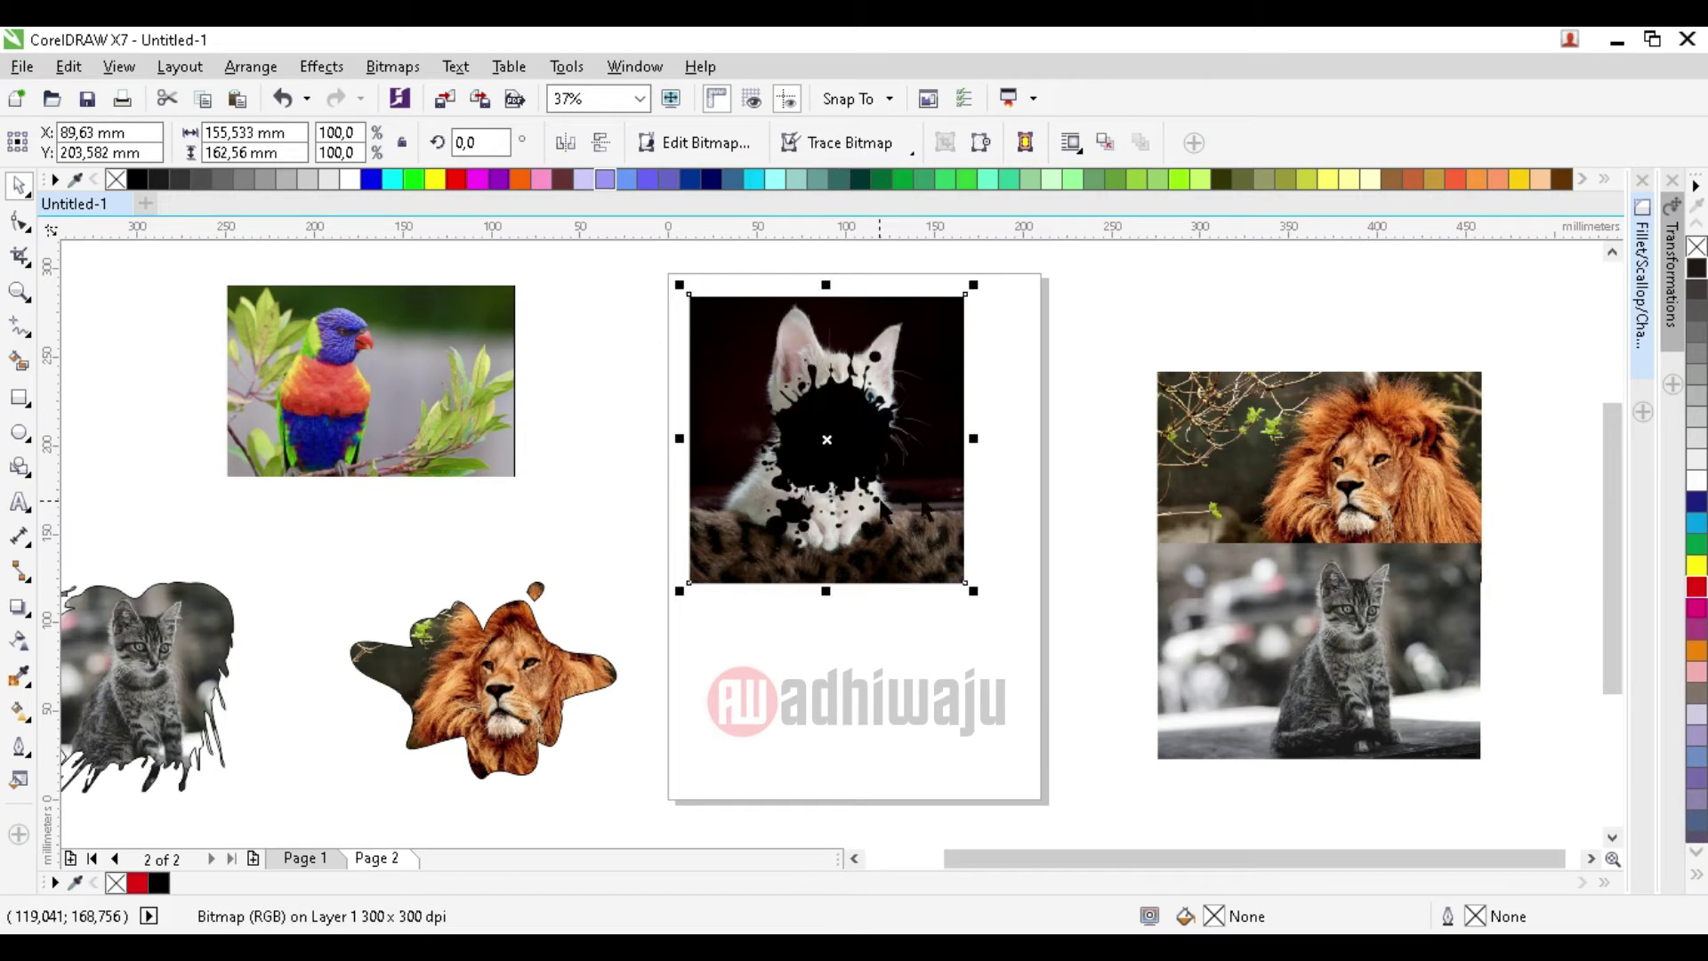
left_click(1010, 457)
- Give the round ink splatter a black hairline outline with no fill
left_click(827, 409)
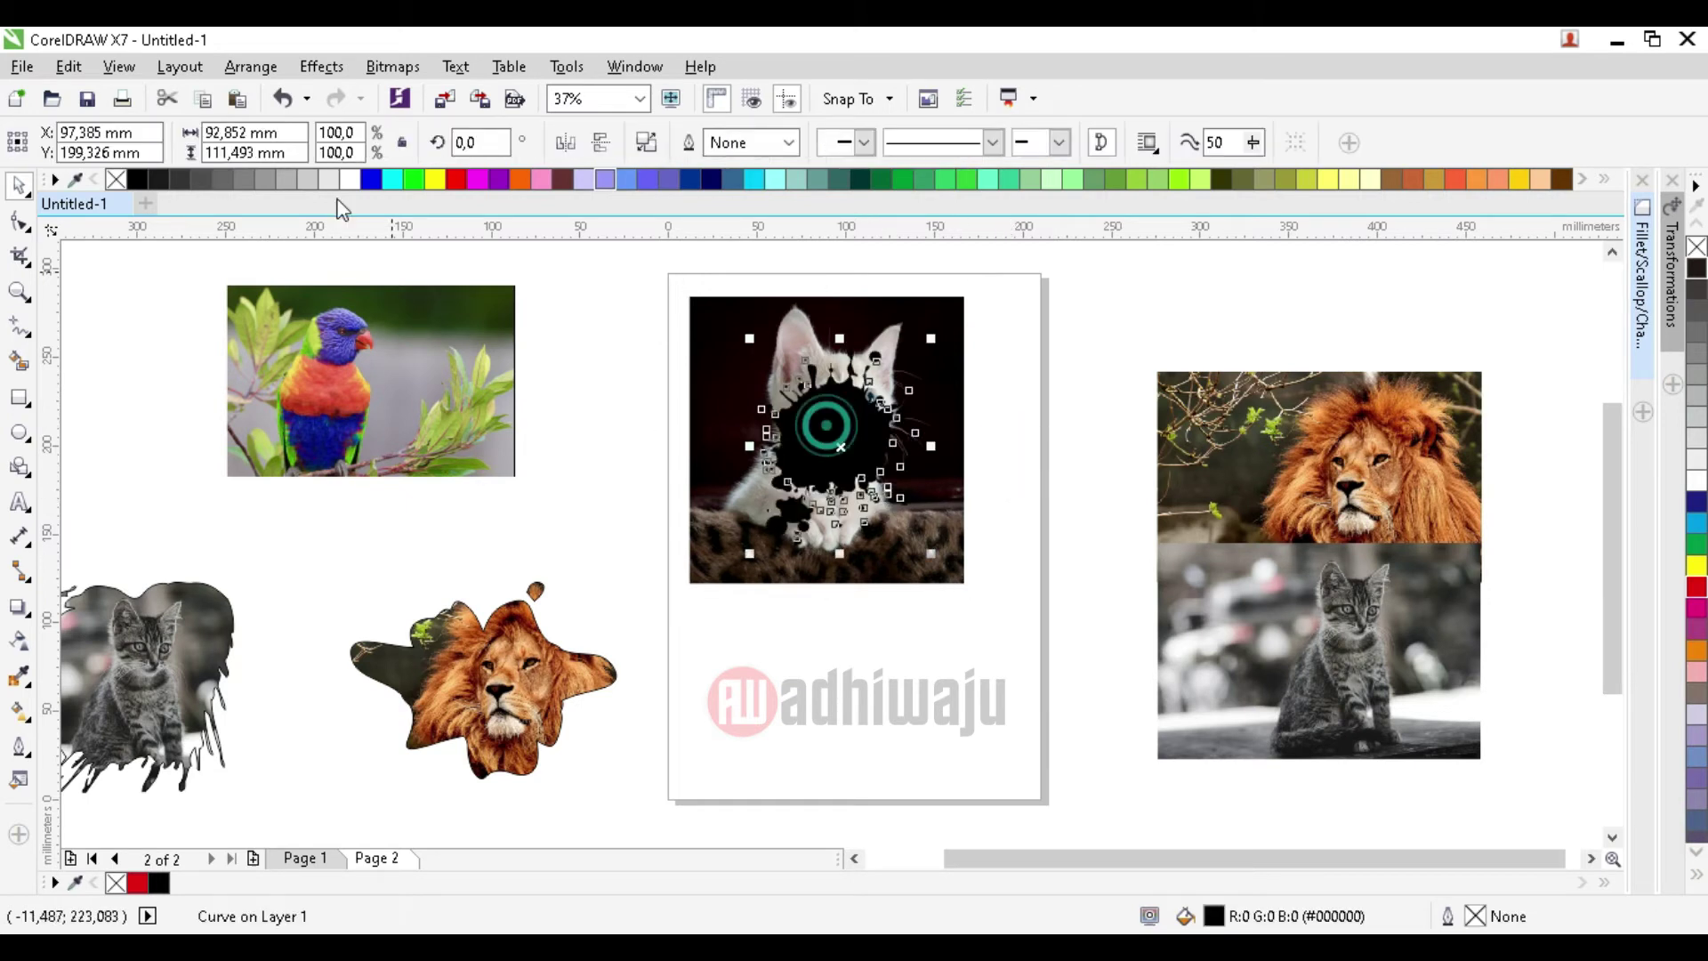
right_click(137, 179)
left_click(116, 179)
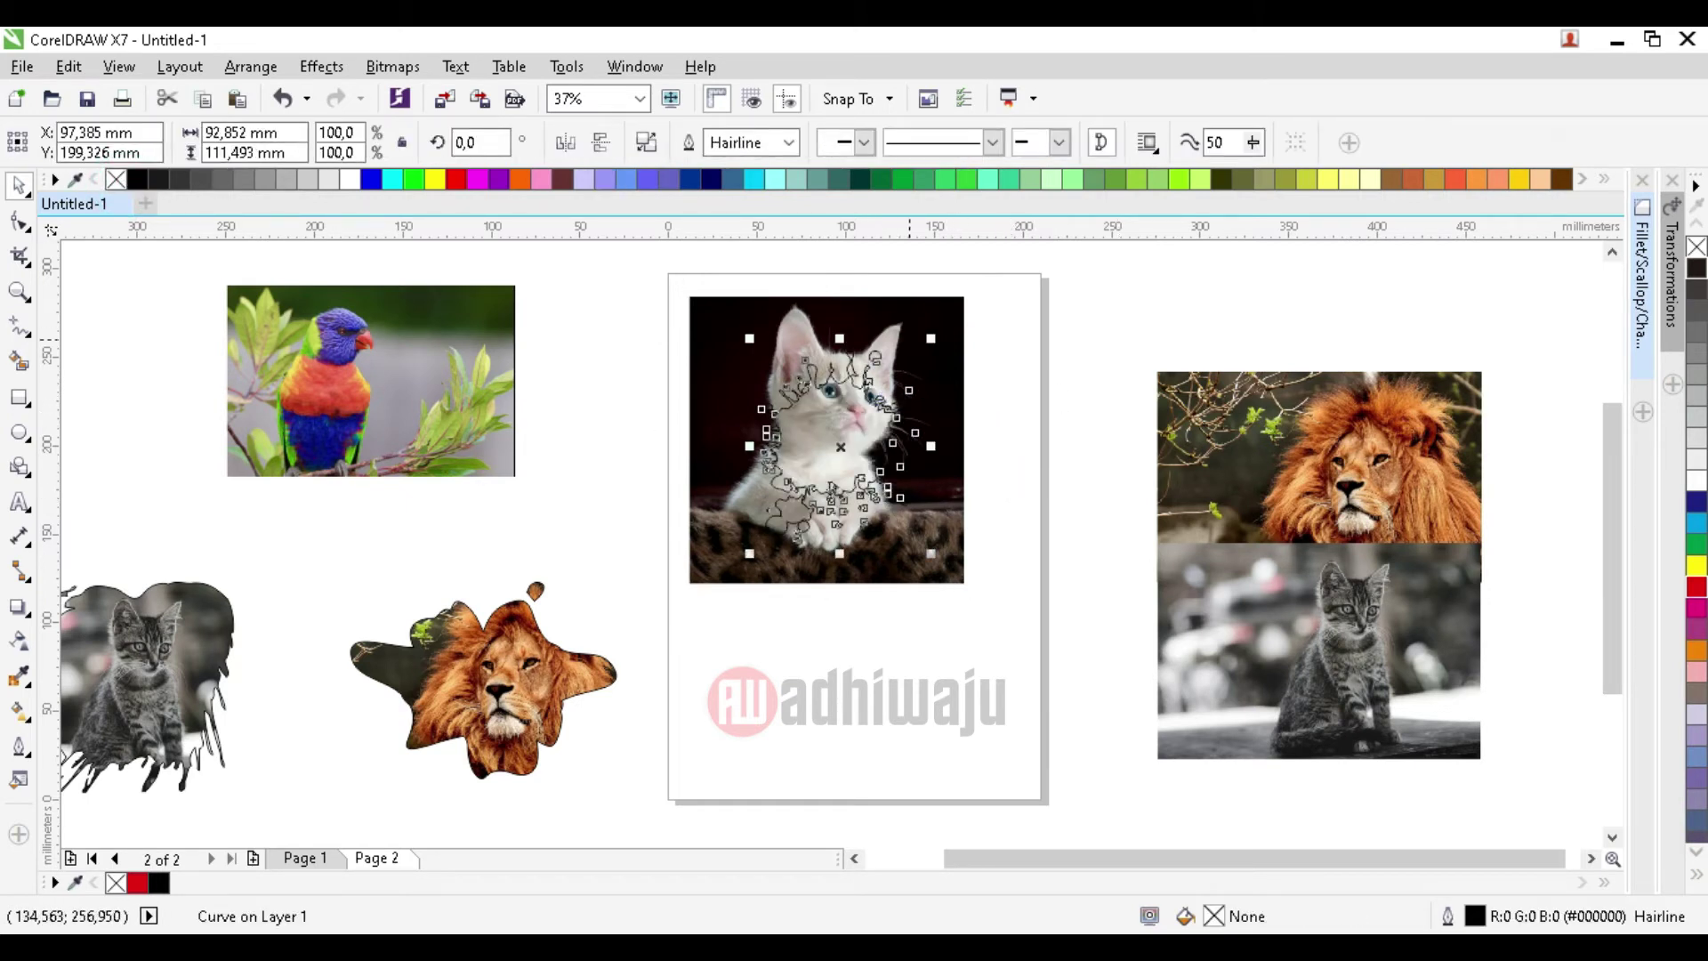
- Enlarge the round splatter outline over the white kitten to about 118 × 142 mm
left_click_drag(931, 338, 969, 312)
left_click(1003, 320)
scroll(926, 321, "up", 2)
- Fill the enlarged splatter with black and move it slightly up over the white kitten's face
left_click(788, 468)
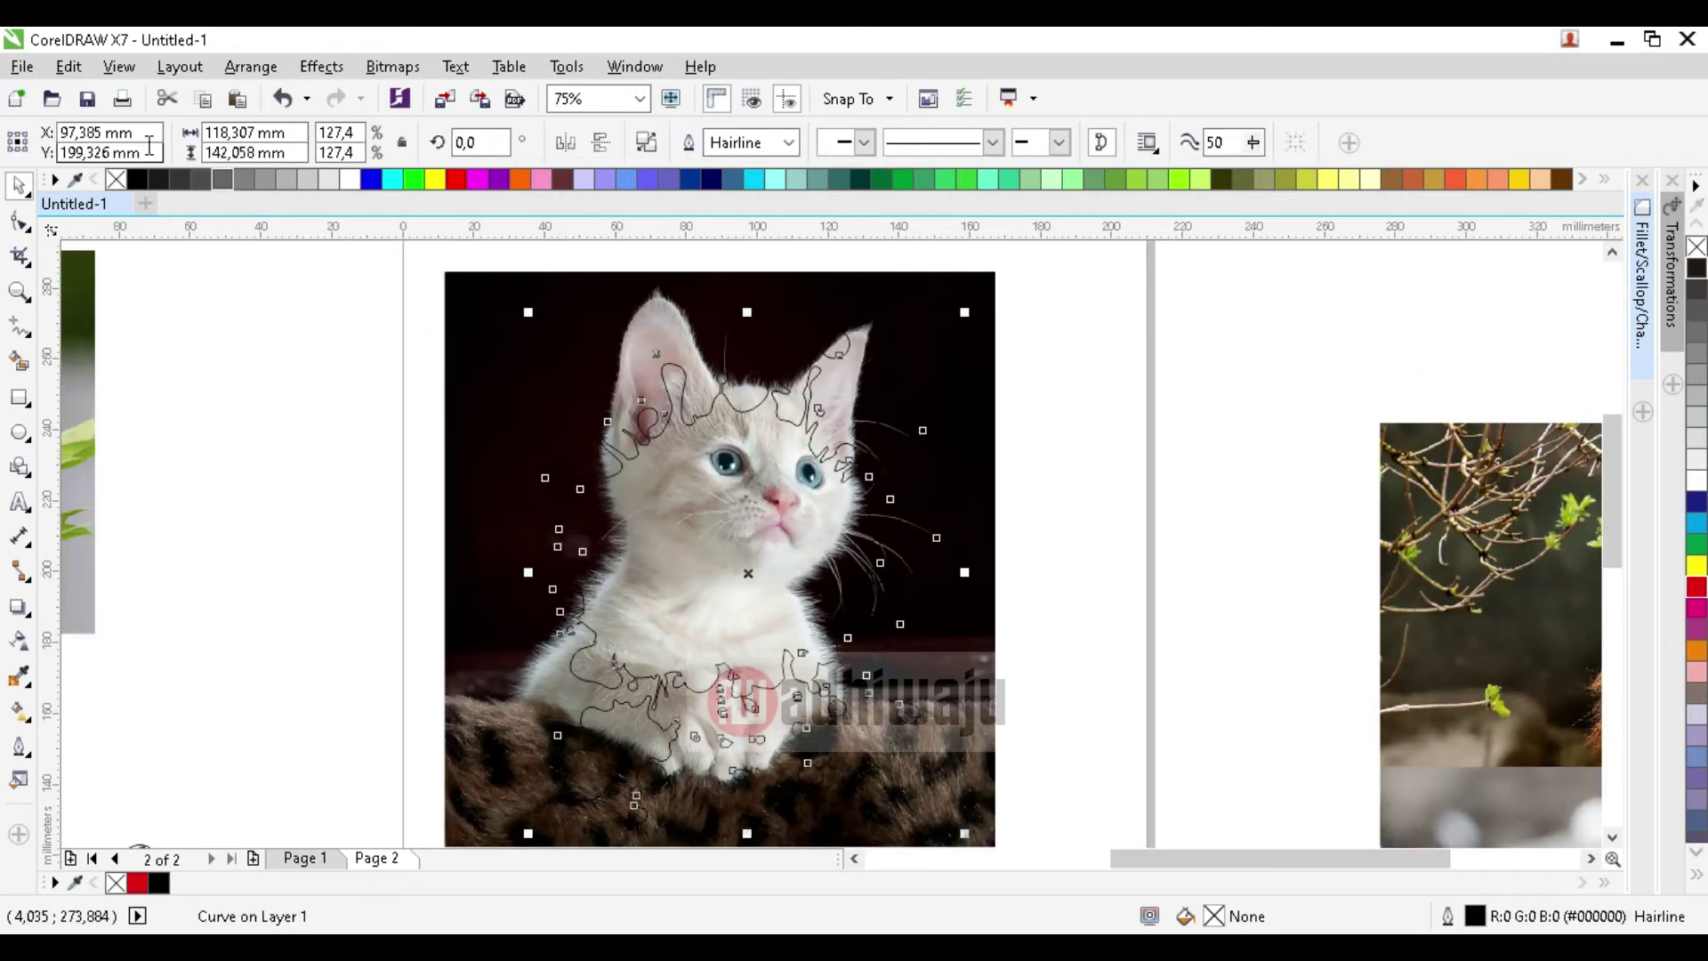
left_click(139, 179)
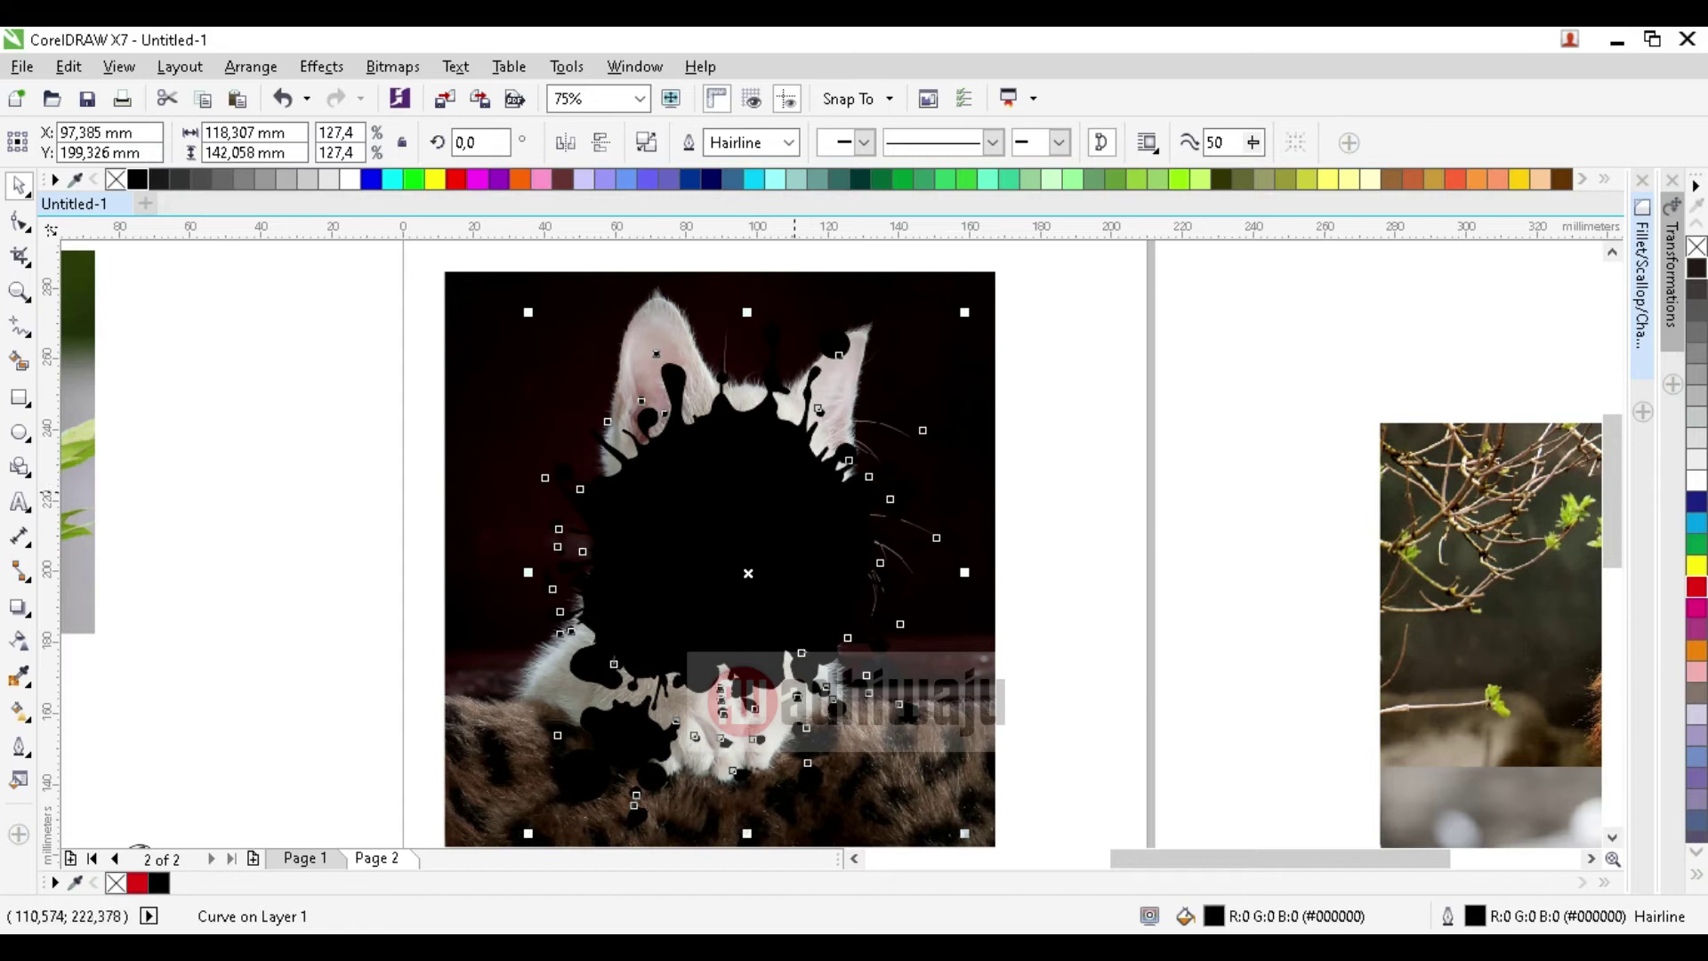
left_click_drag(788, 483, 788, 465)
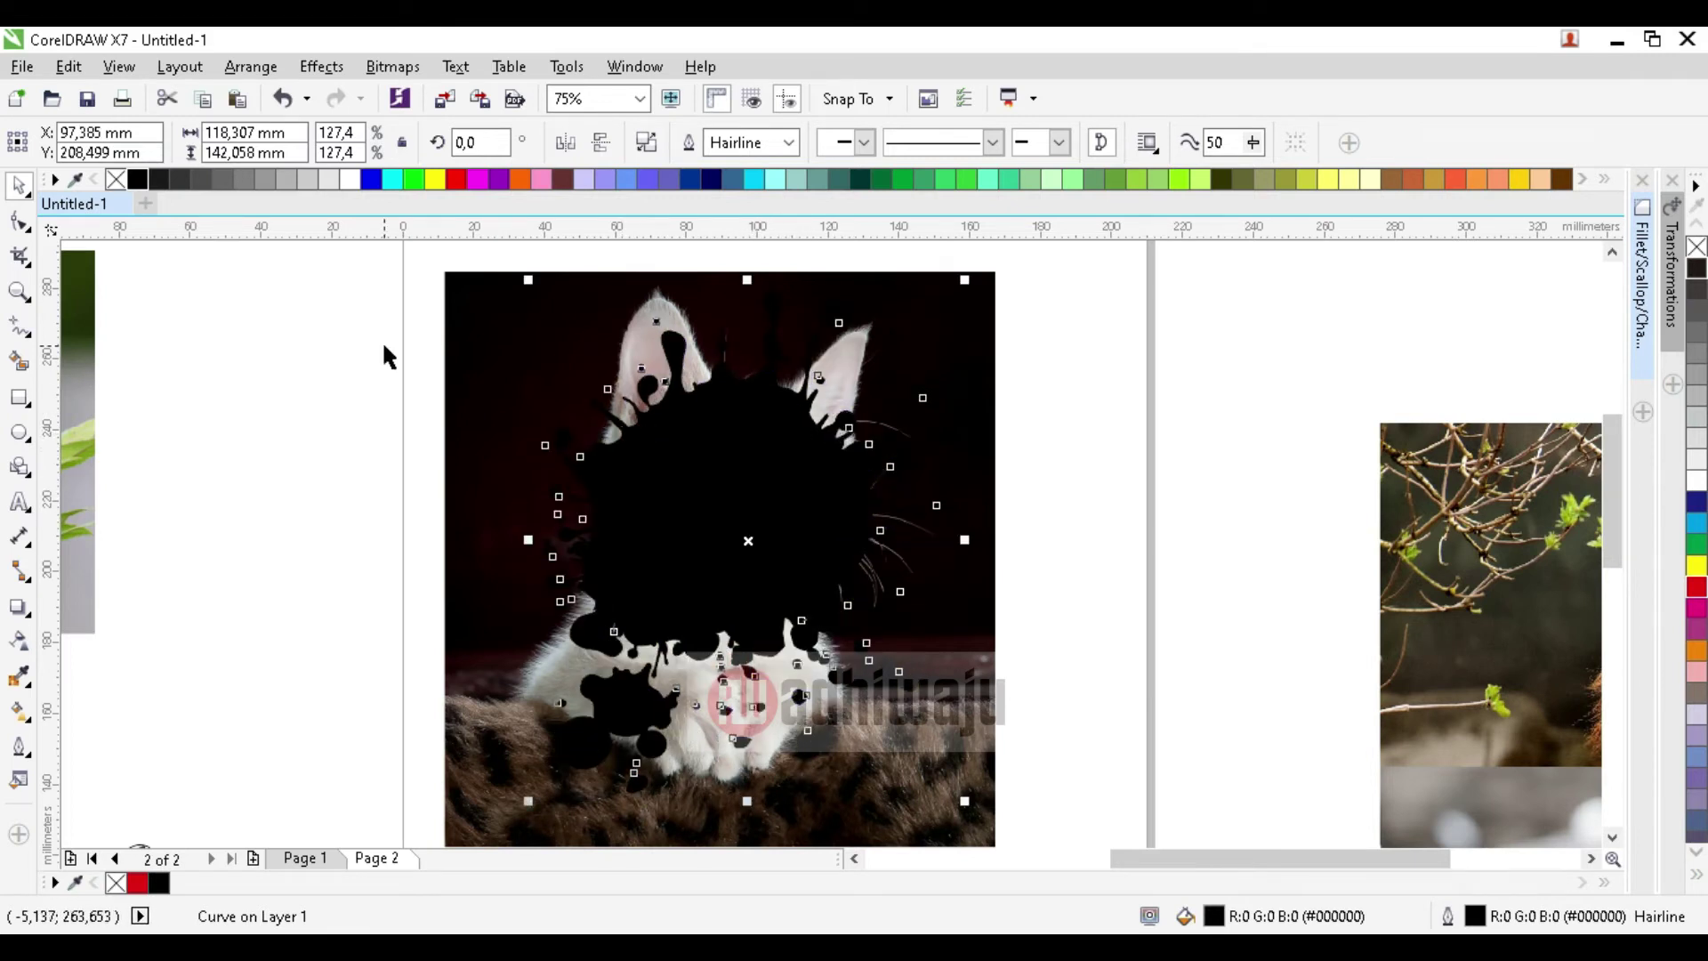
- Remove the fill from the splatter over the white kitten and shrink it slightly to about 117 × 141 mm
left_click(117, 179)
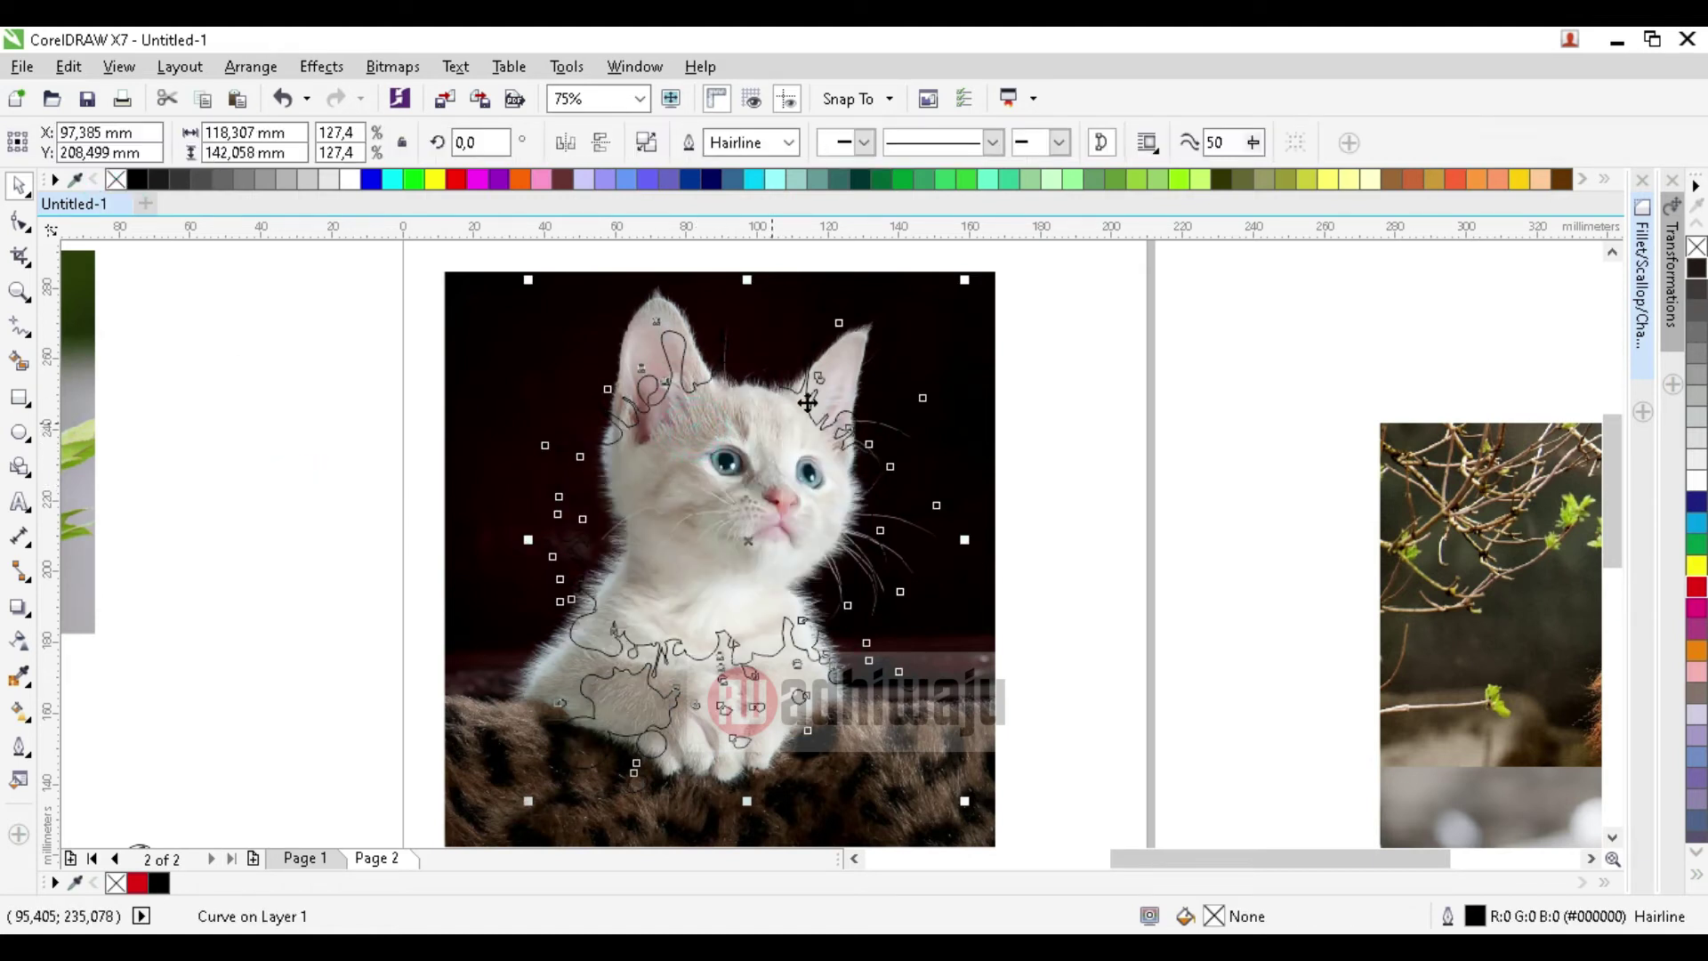
mouse_move(965, 278)
left_mouse_down()
mouse_move(999, 255)
mouse_move(962, 334)
left_mouse_up()
left_click(947, 366)
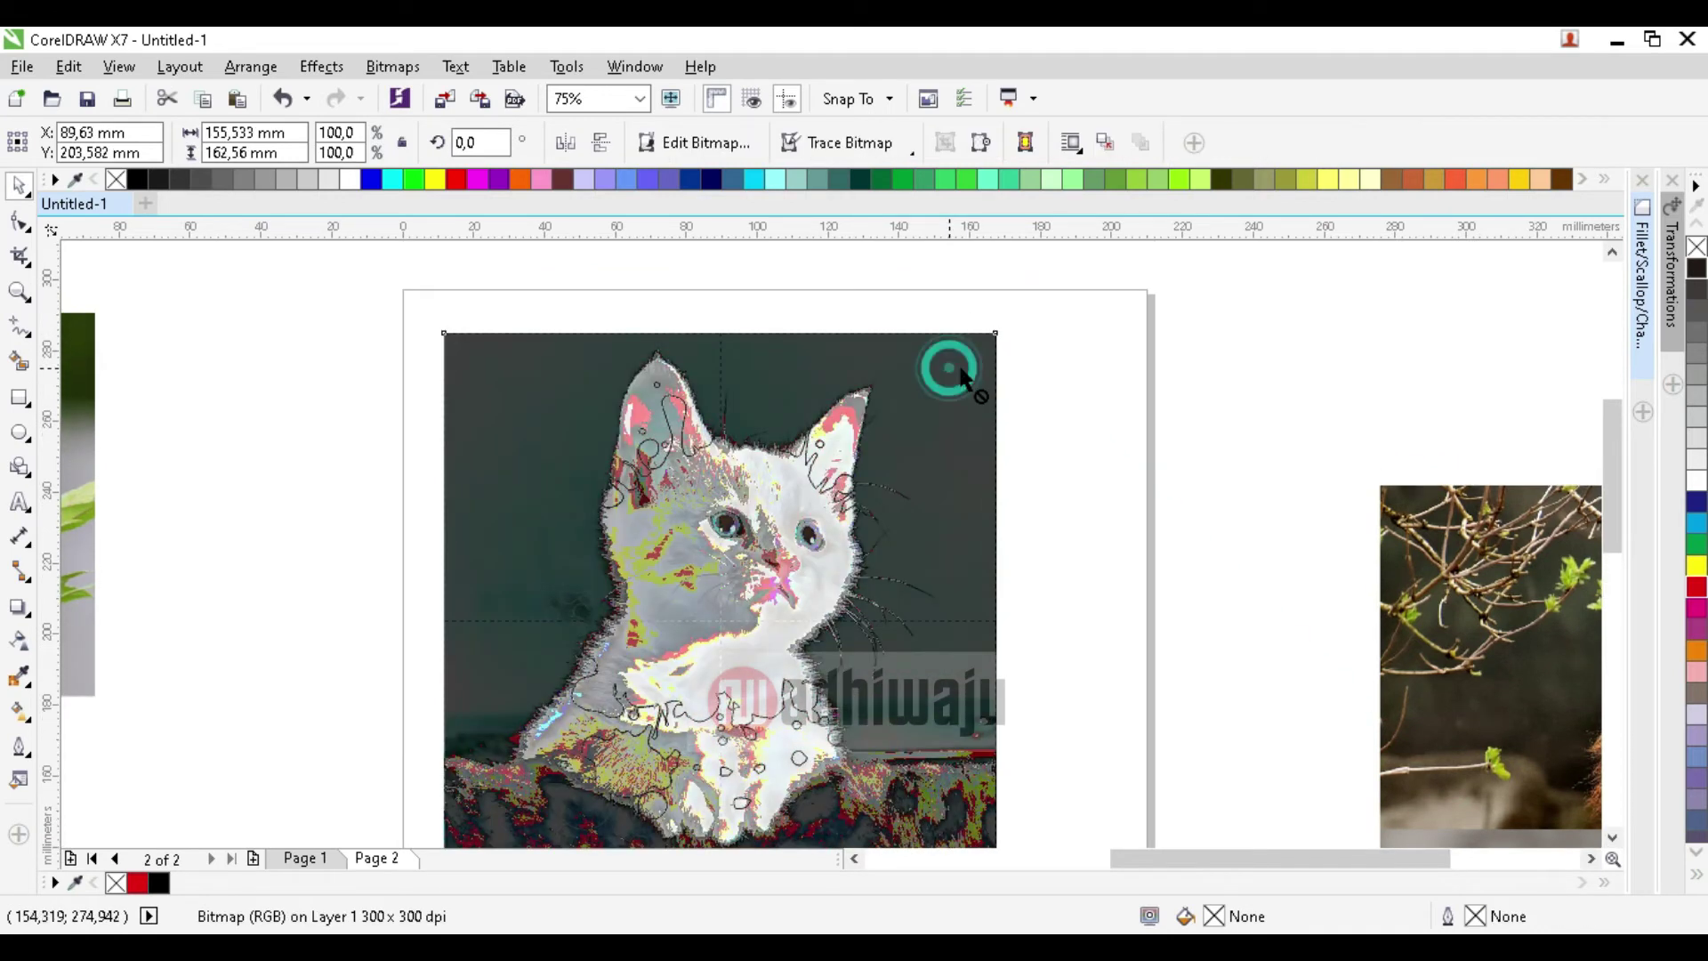
- Give the splatter shape over the white kitten a white outline
left_click(716, 519)
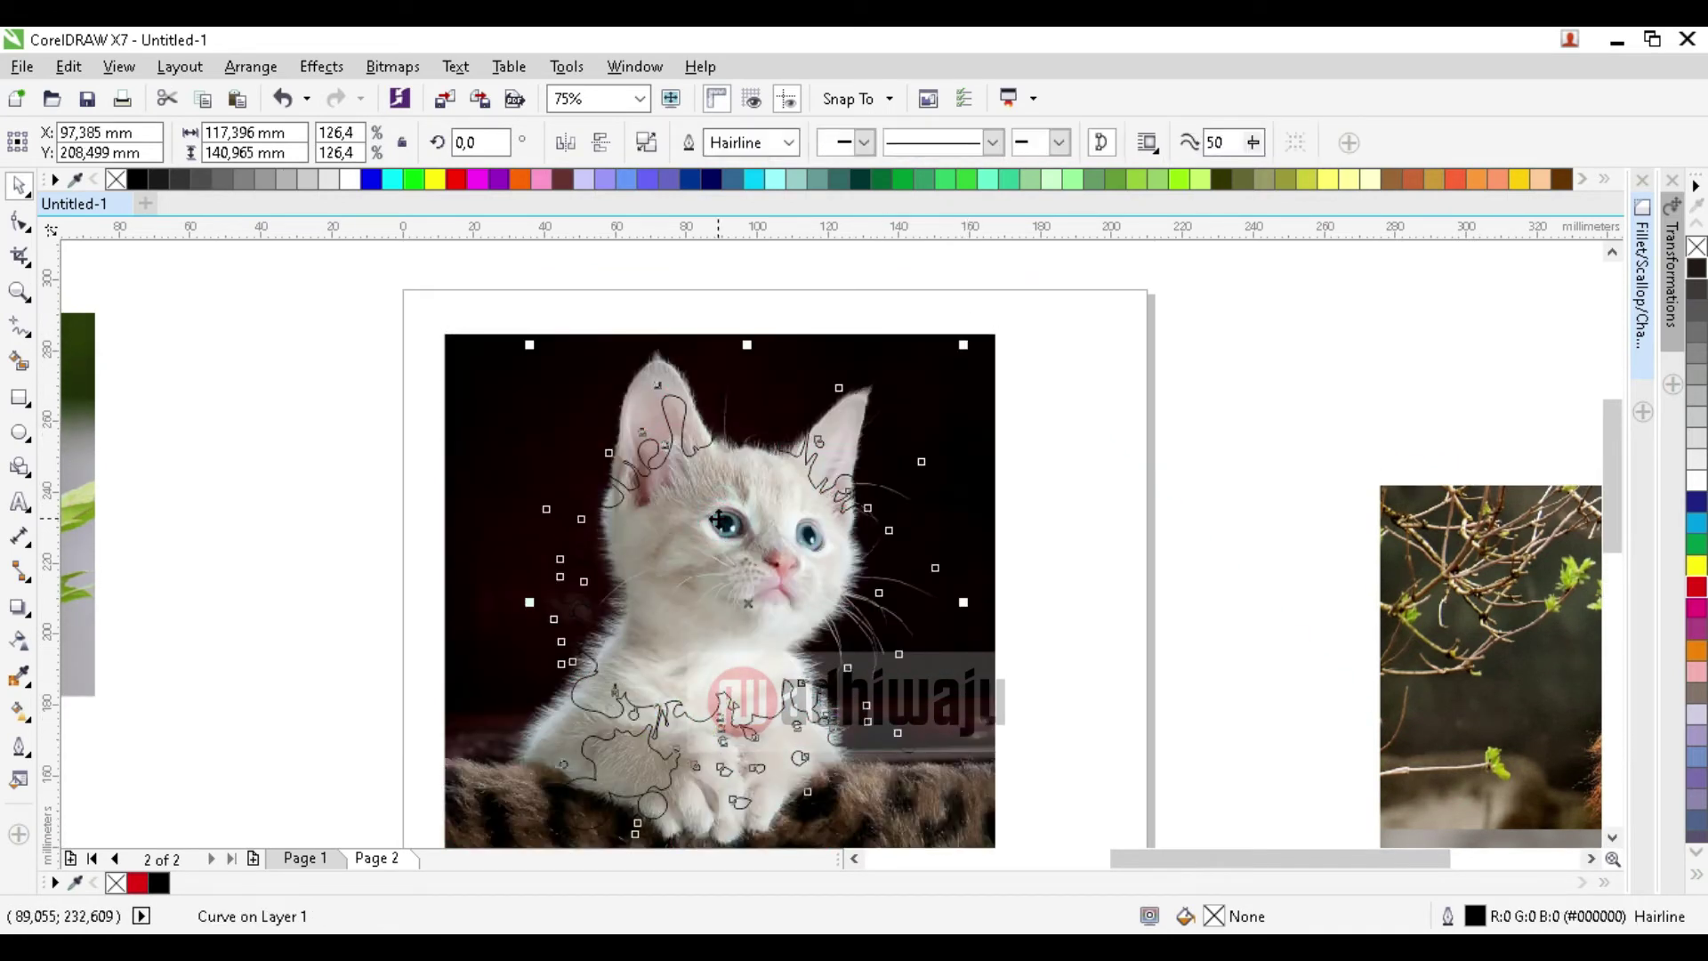
right_click(351, 184)
left_click(264, 497)
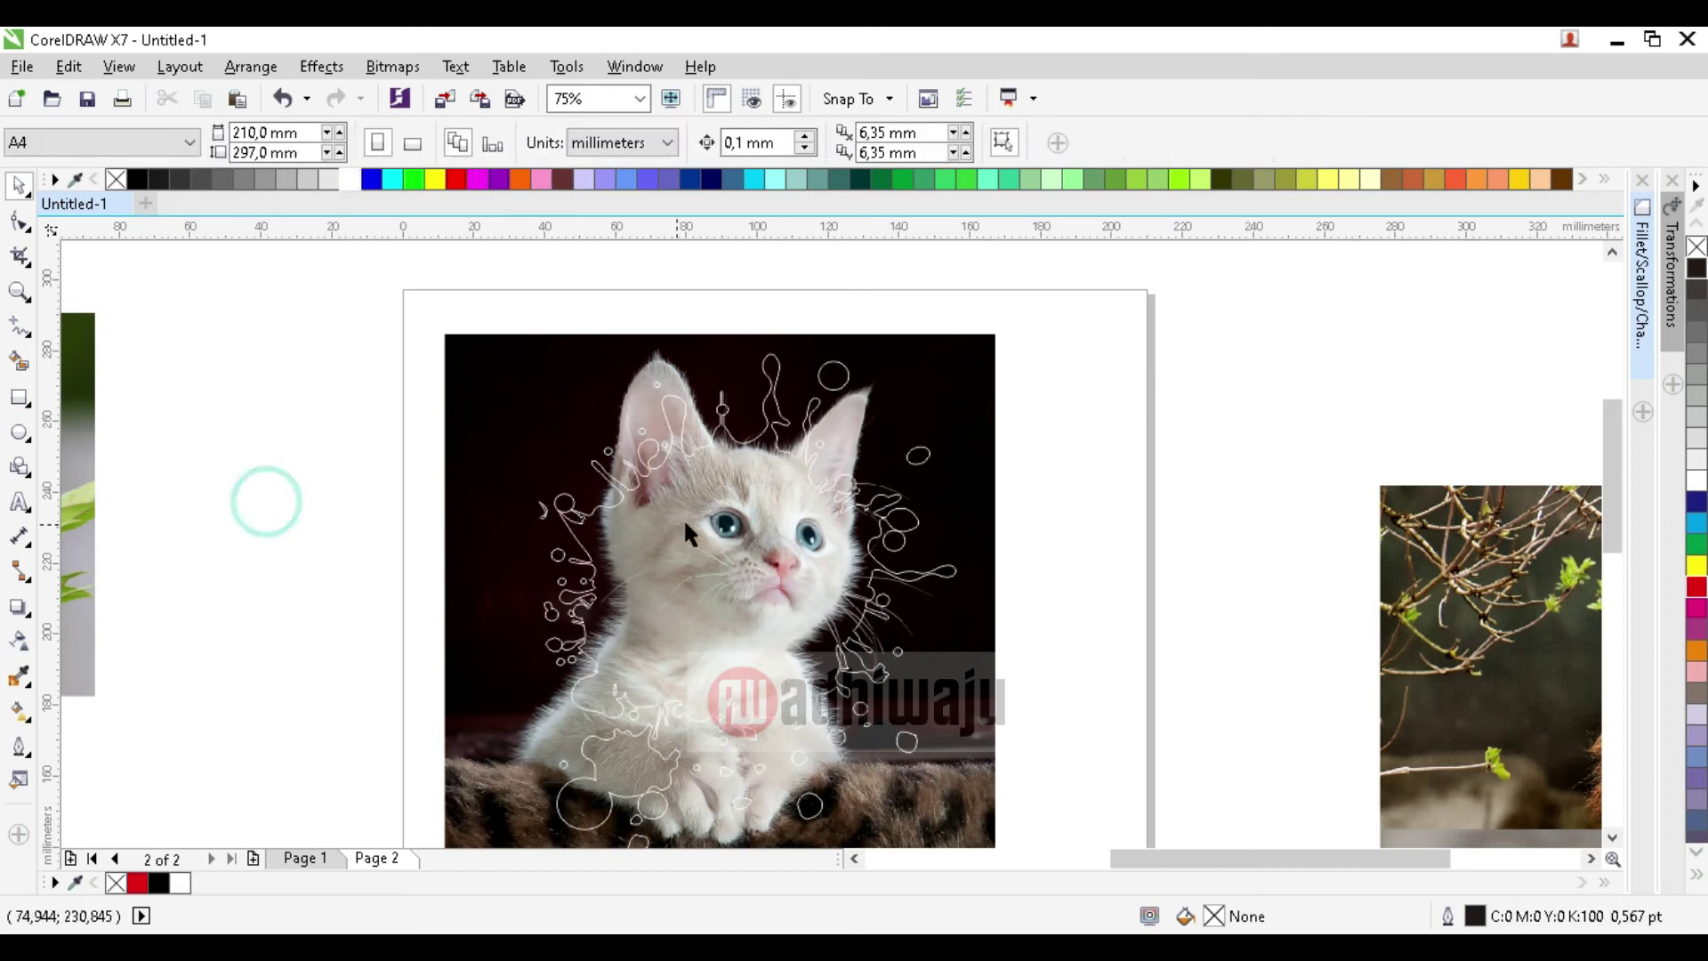
- Rotate the white splatter outline about 8.3° counterclockwise over the kitten
left_click(728, 450)
left_click(773, 406)
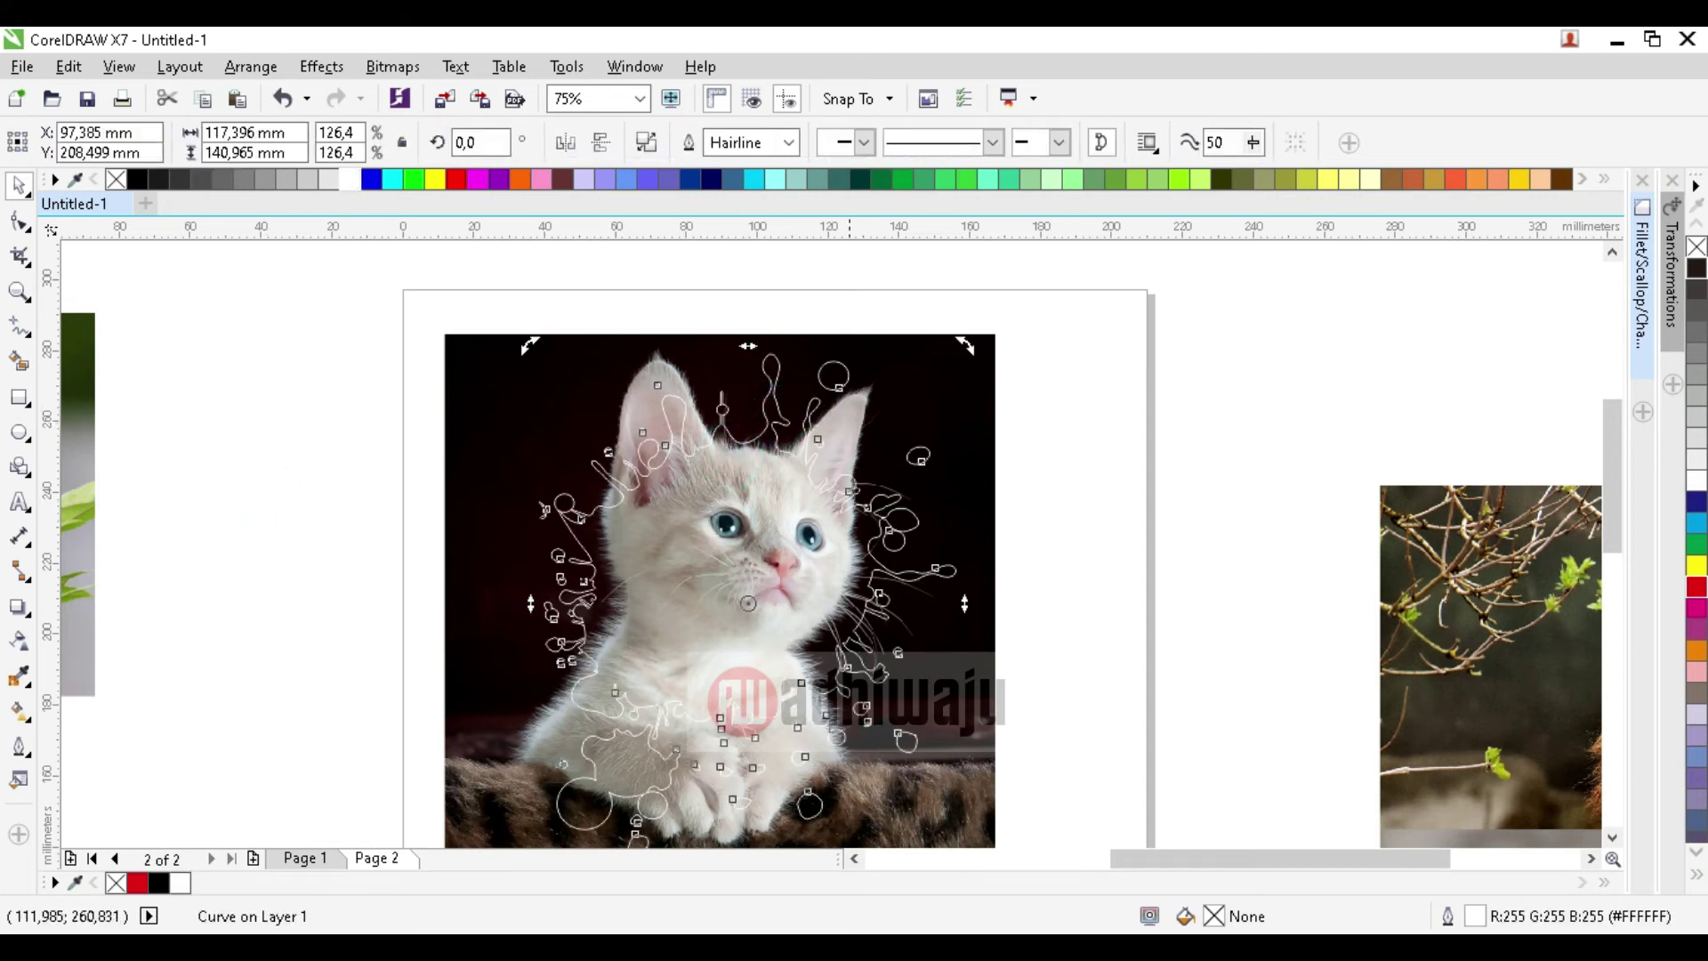
left_click_drag(964, 347, 914, 335)
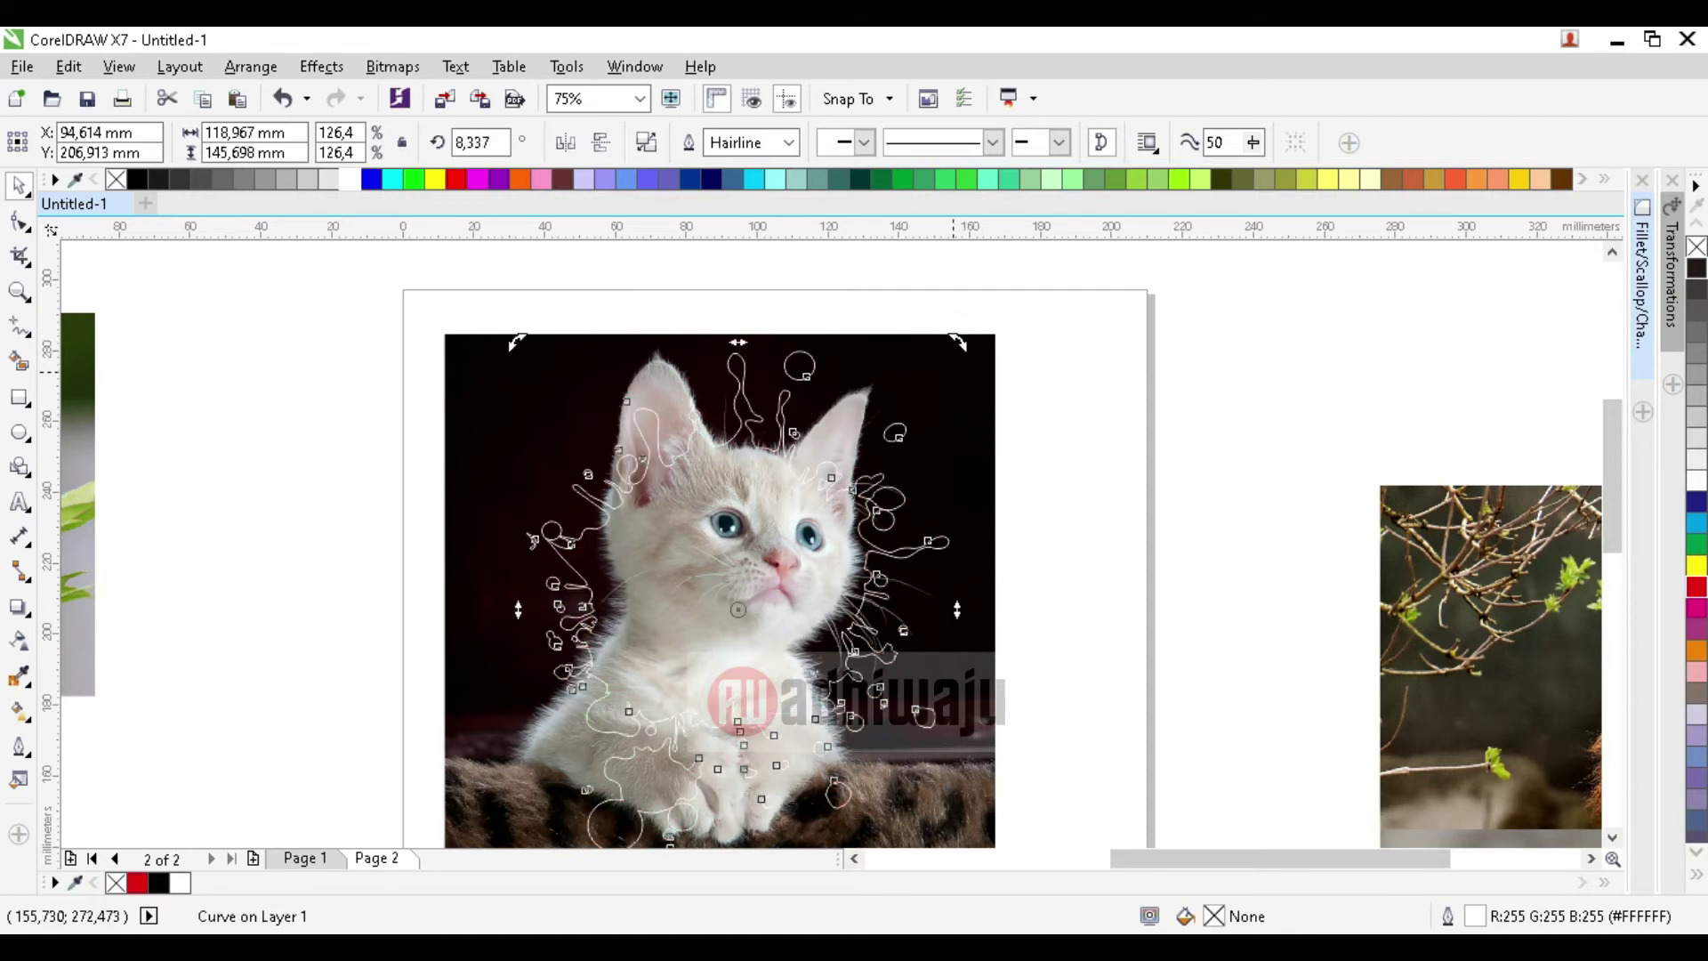
- Shrink the white kitten photo to about 141 × 148 mm and nudge it vertically so it still covers the splatter outline
left_click(964, 374)
scroll(965, 382, "down", 2)
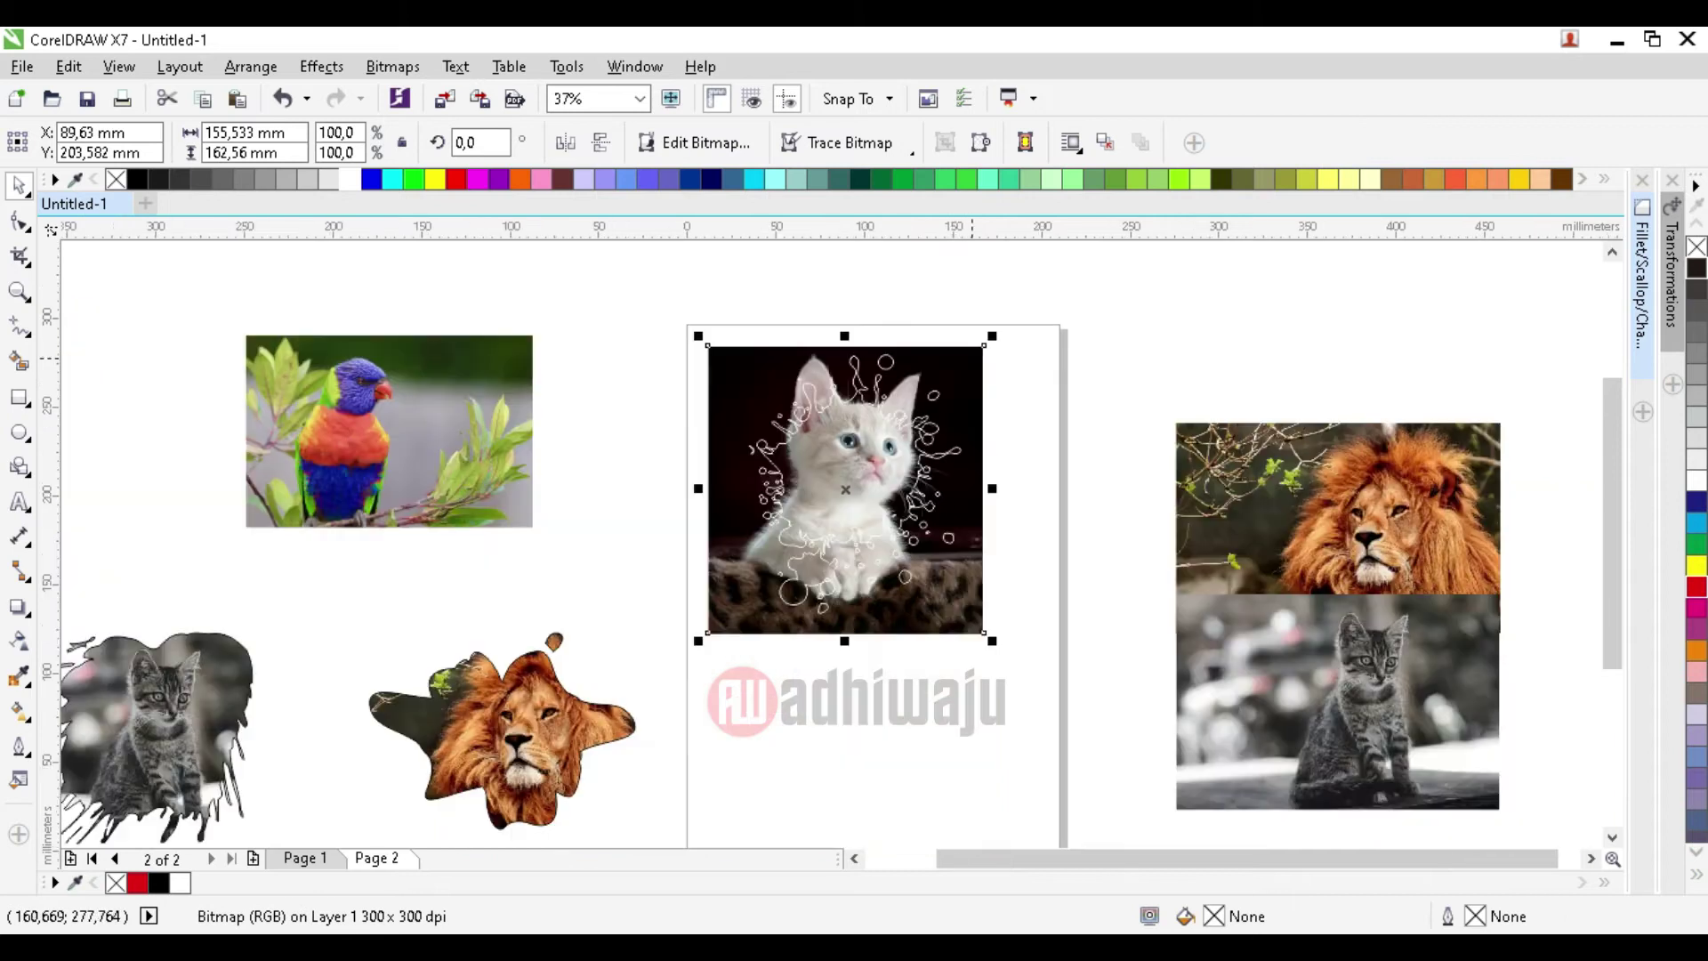
scroll(956, 418, "up", 2)
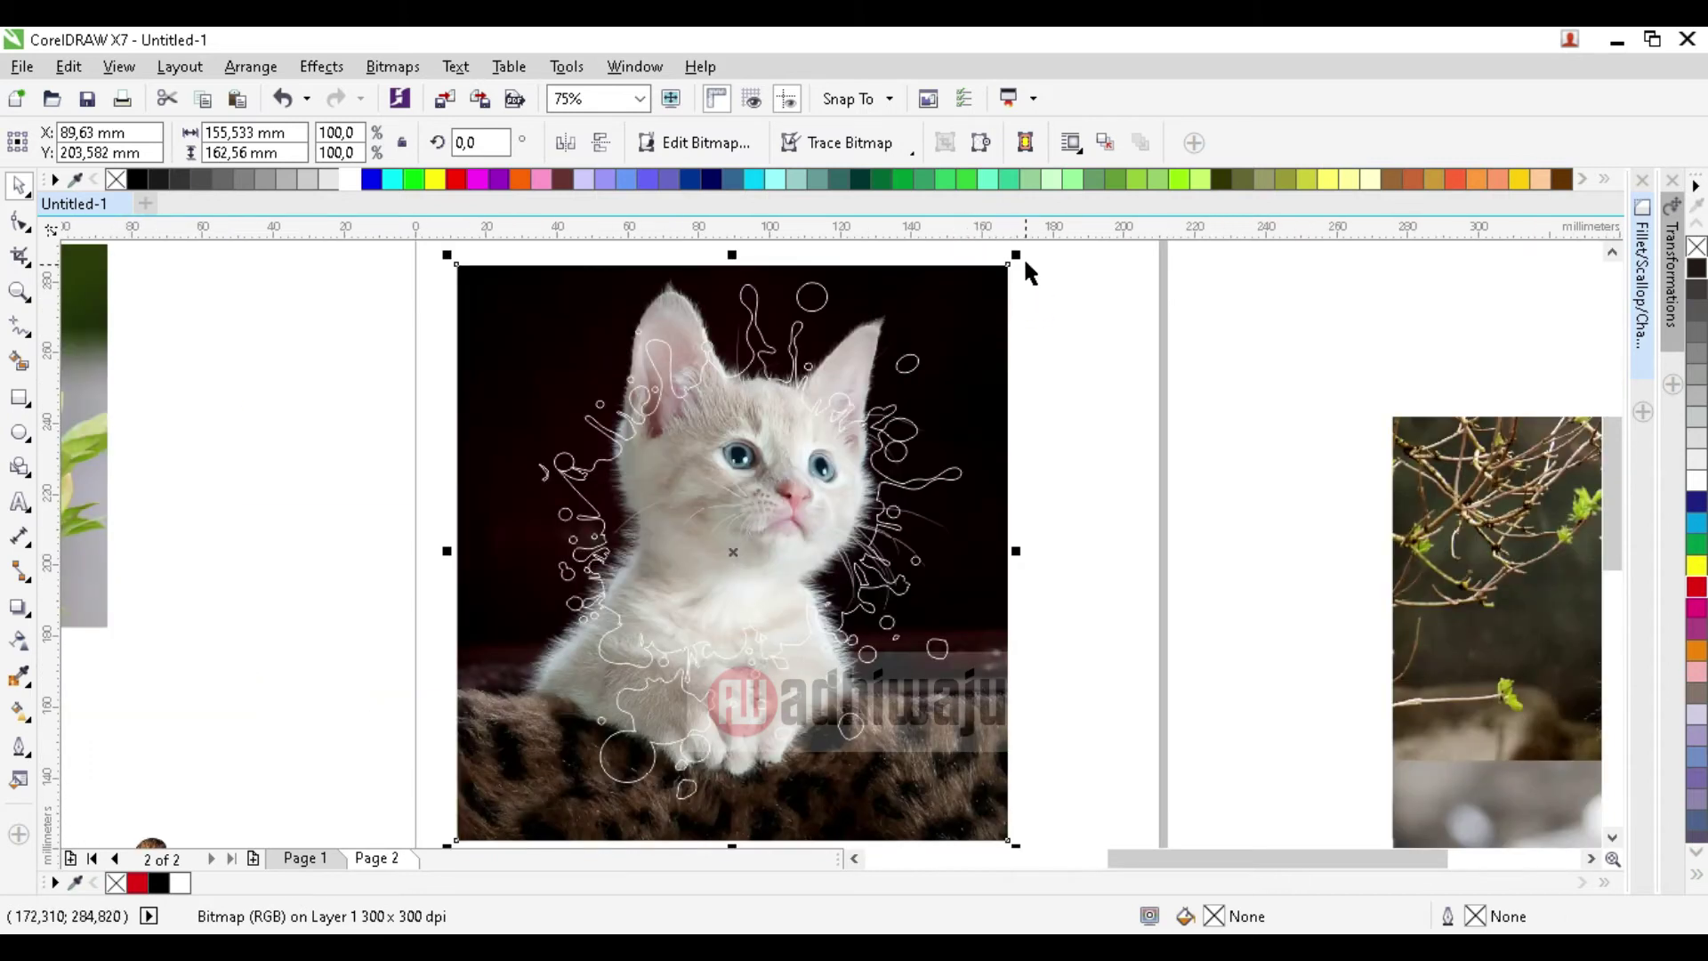
left_click_drag(1018, 257, 1018, 278)
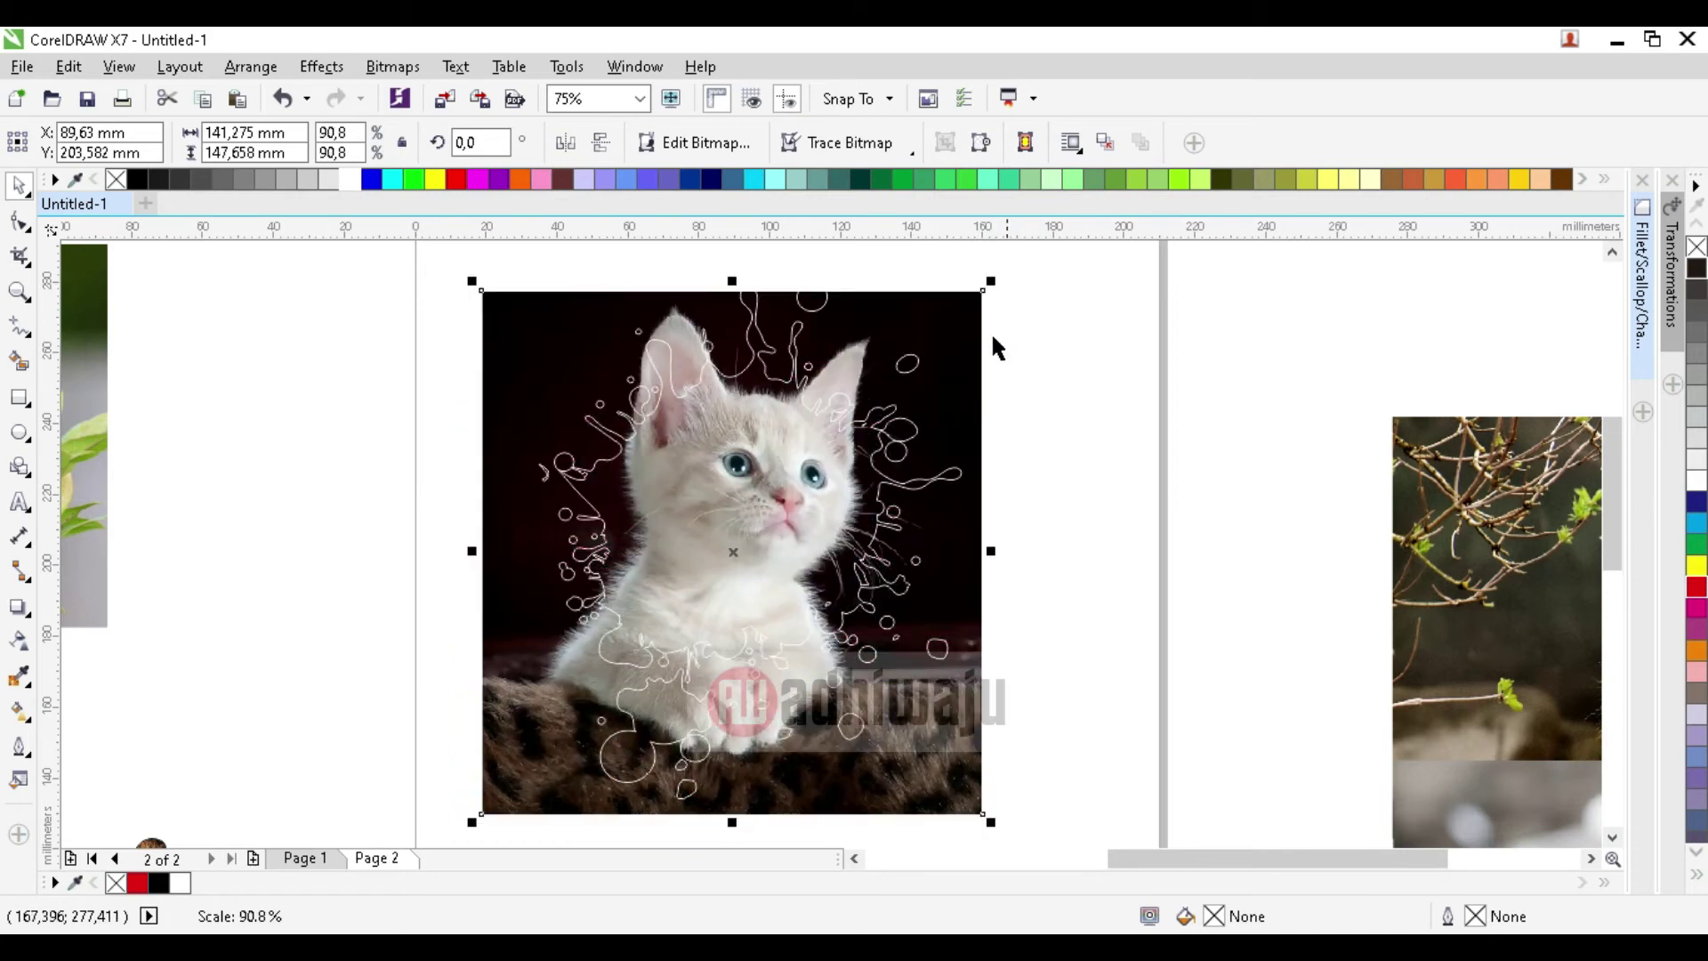
left_click(1106, 379)
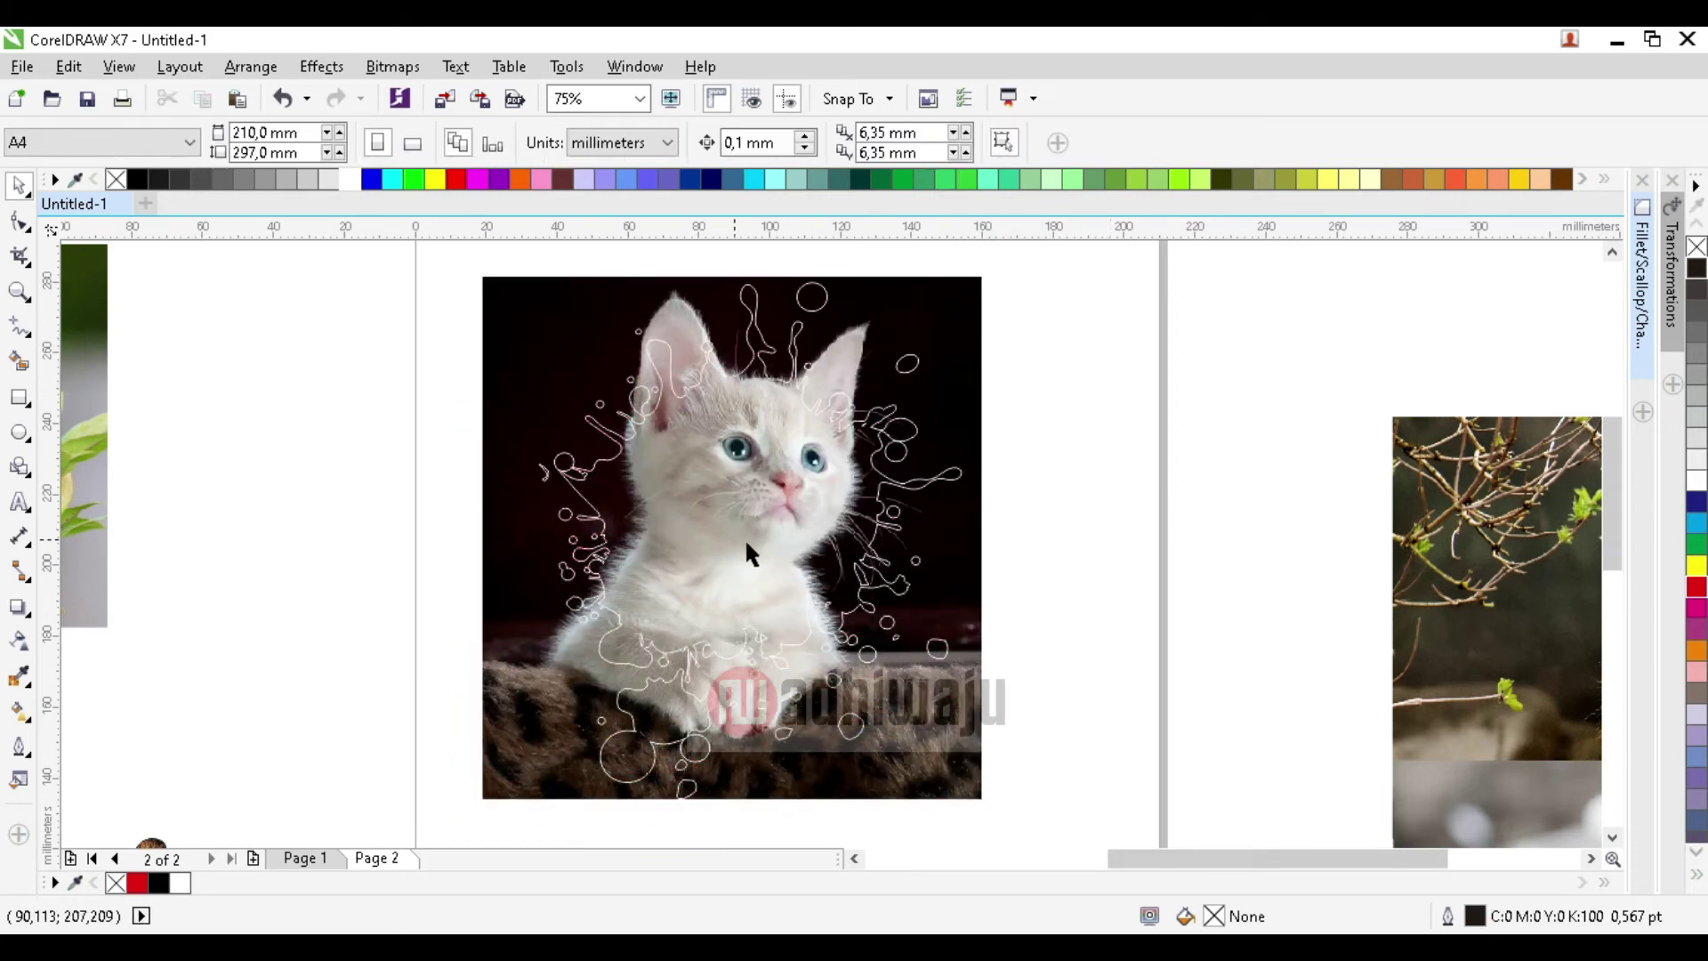
left_click(934, 731)
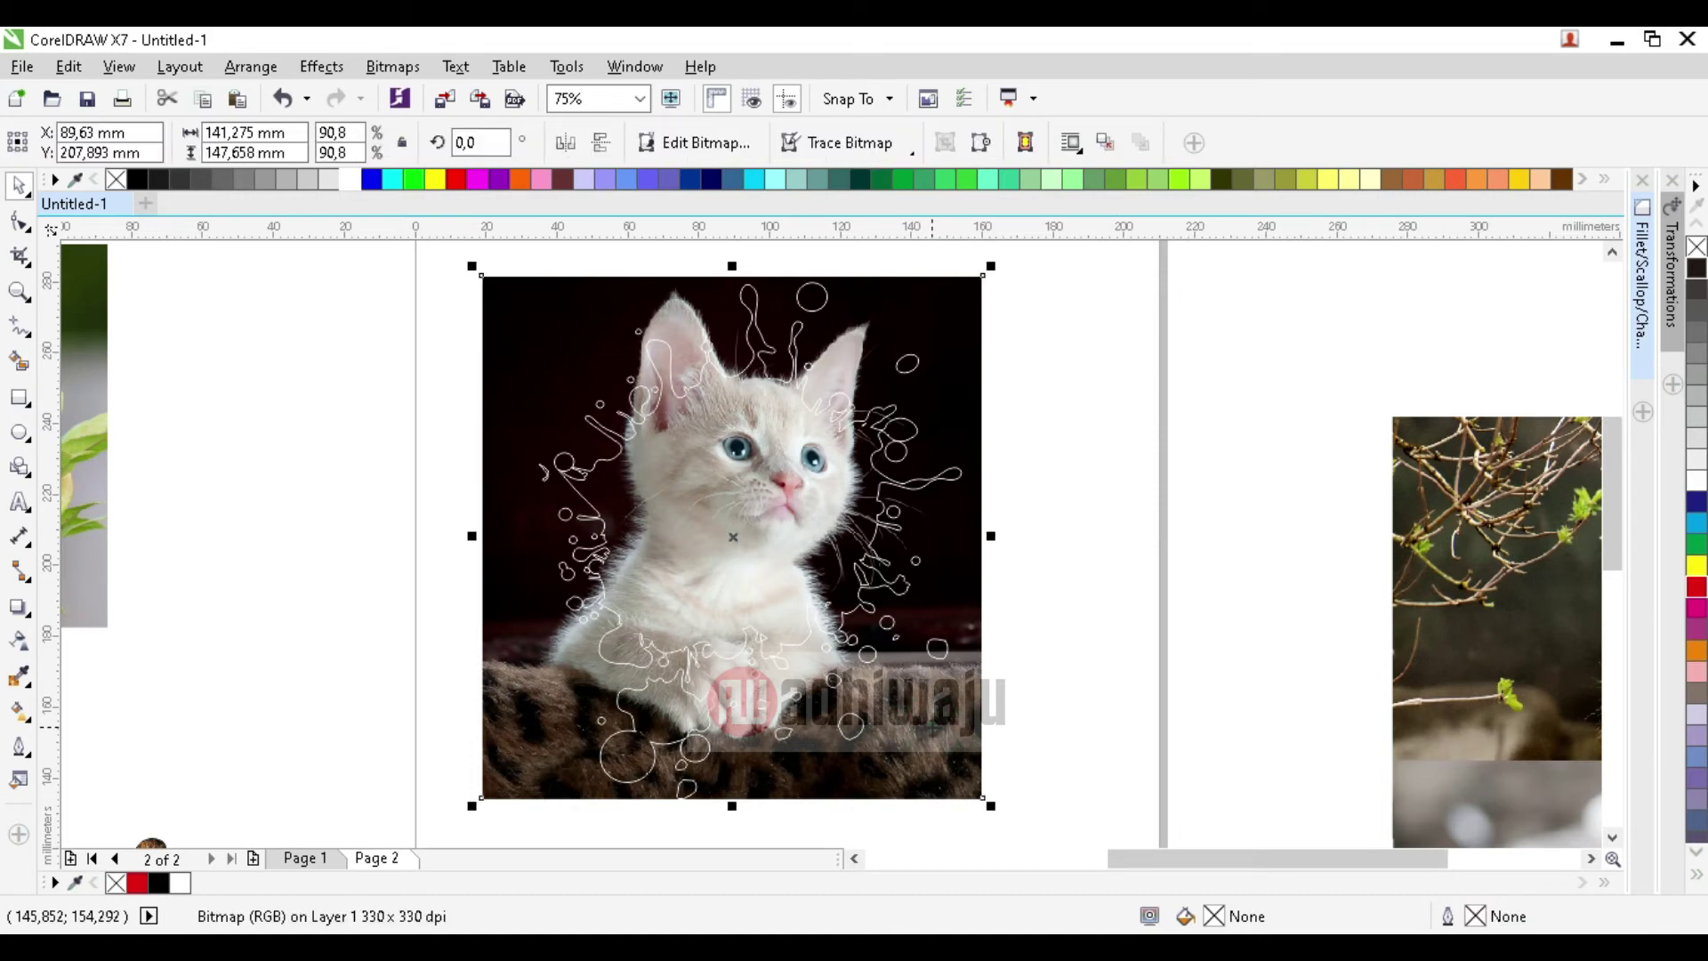
key("Down")
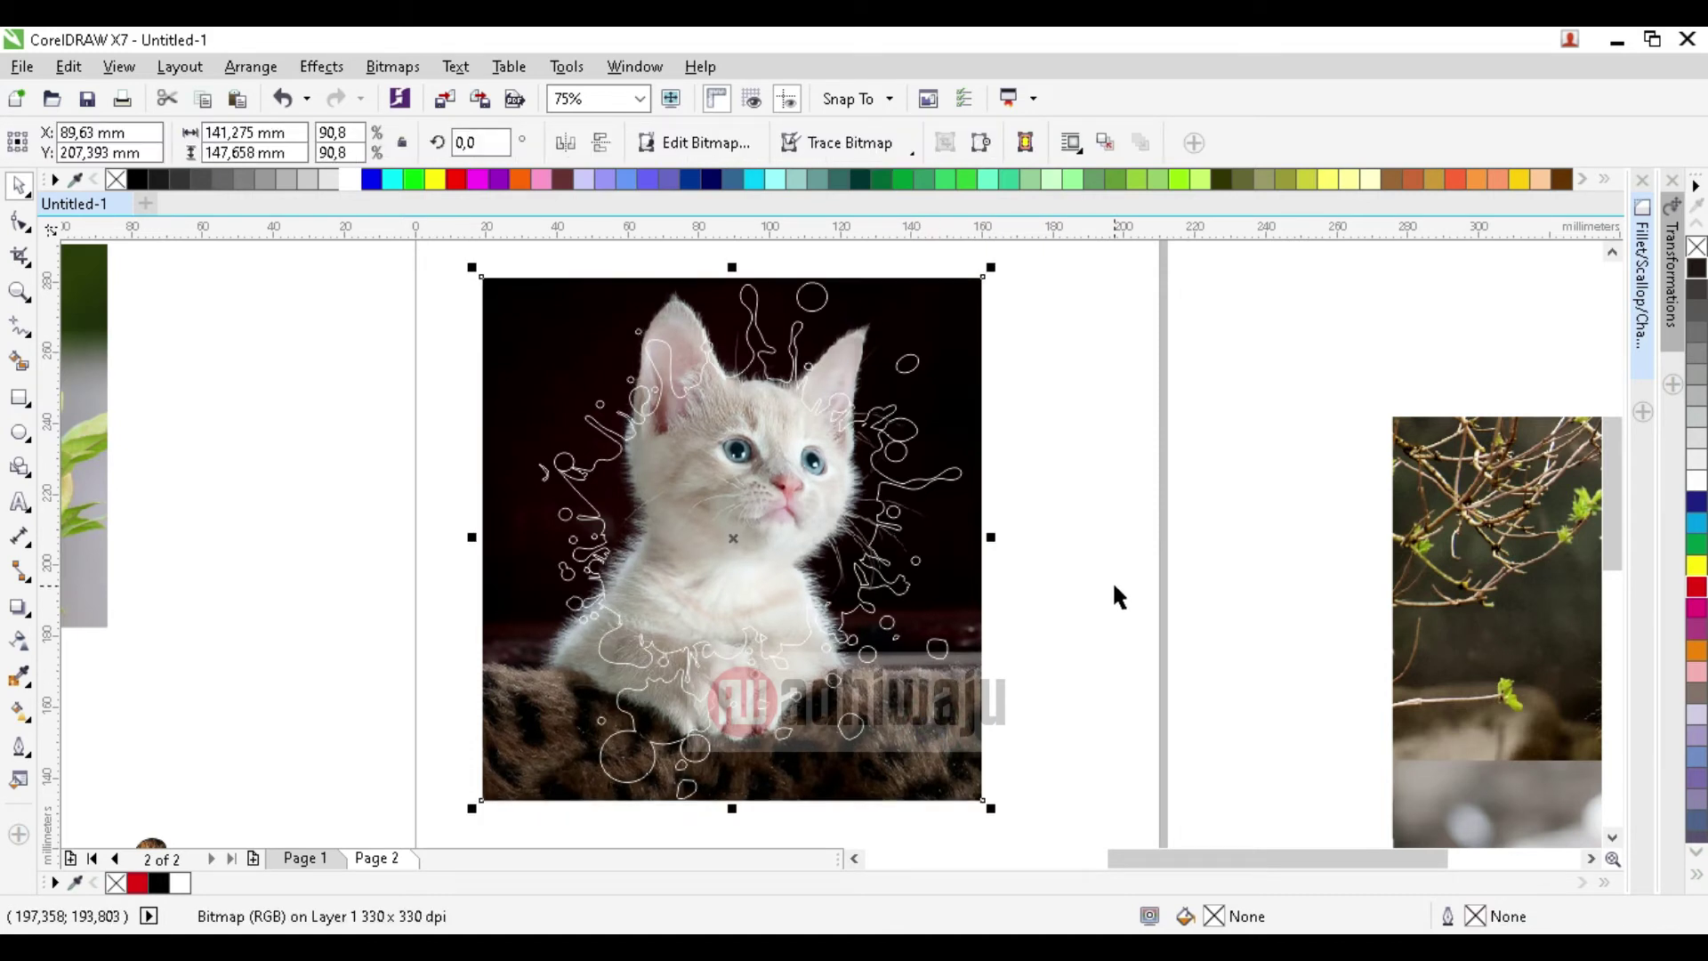
left_click(1115, 588)
- Intersect the white kitten photo with the splatter outline
left_click(781, 446)
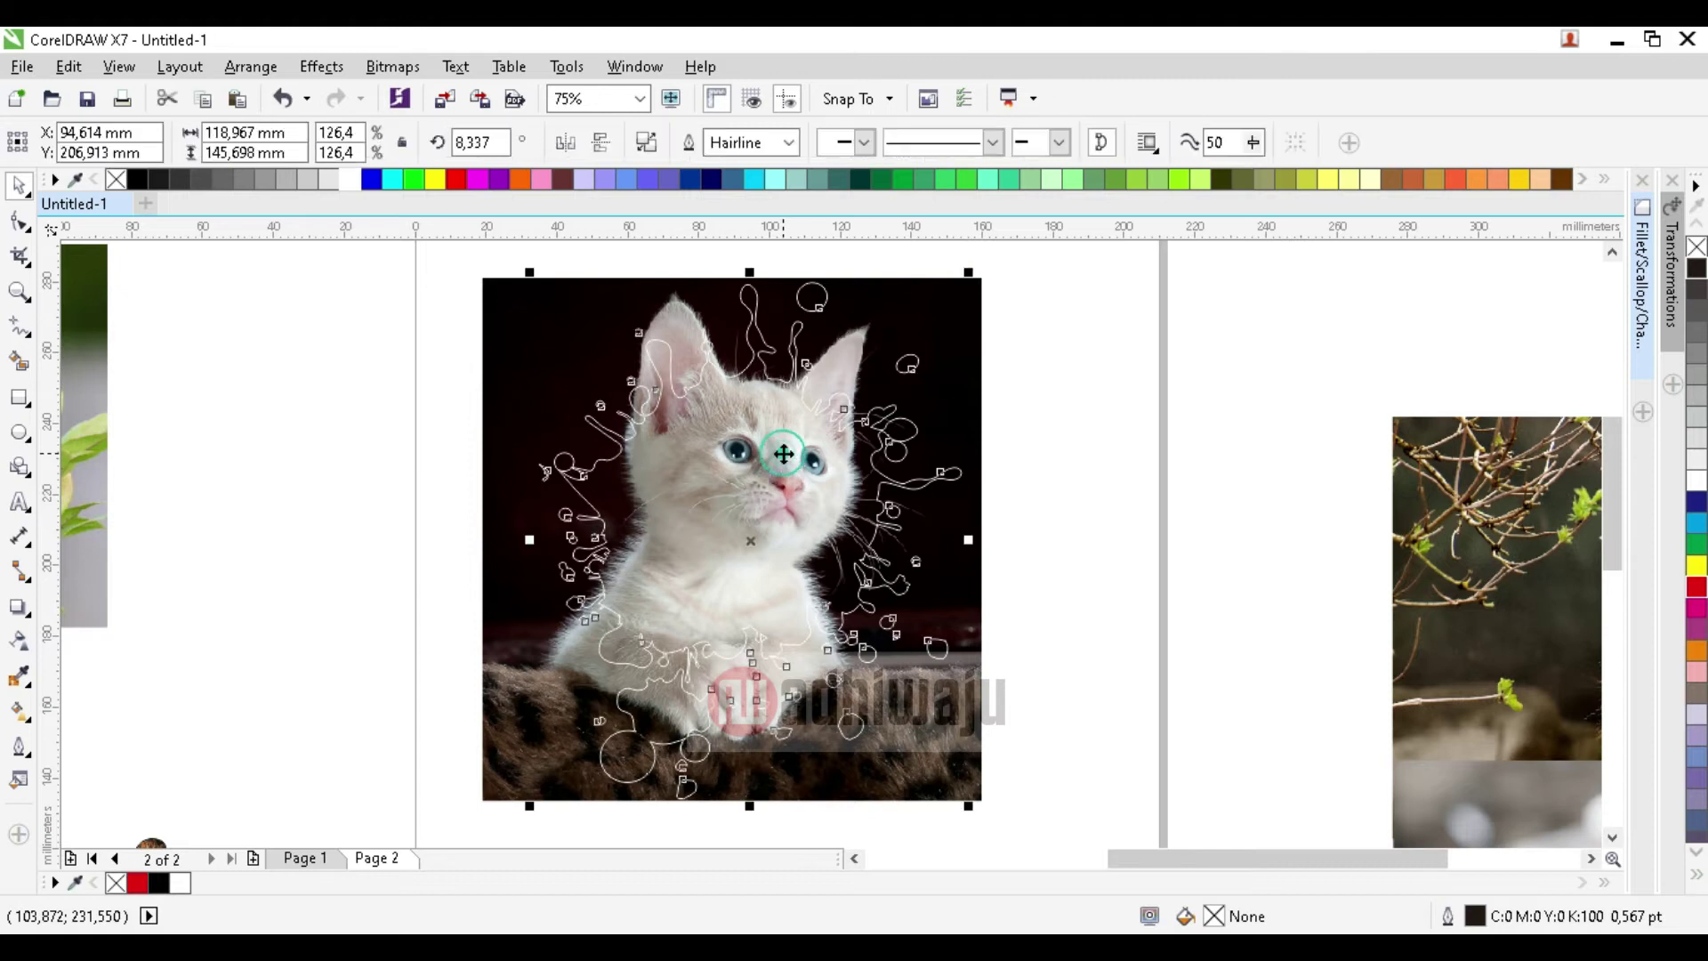
left_click(1159, 459)
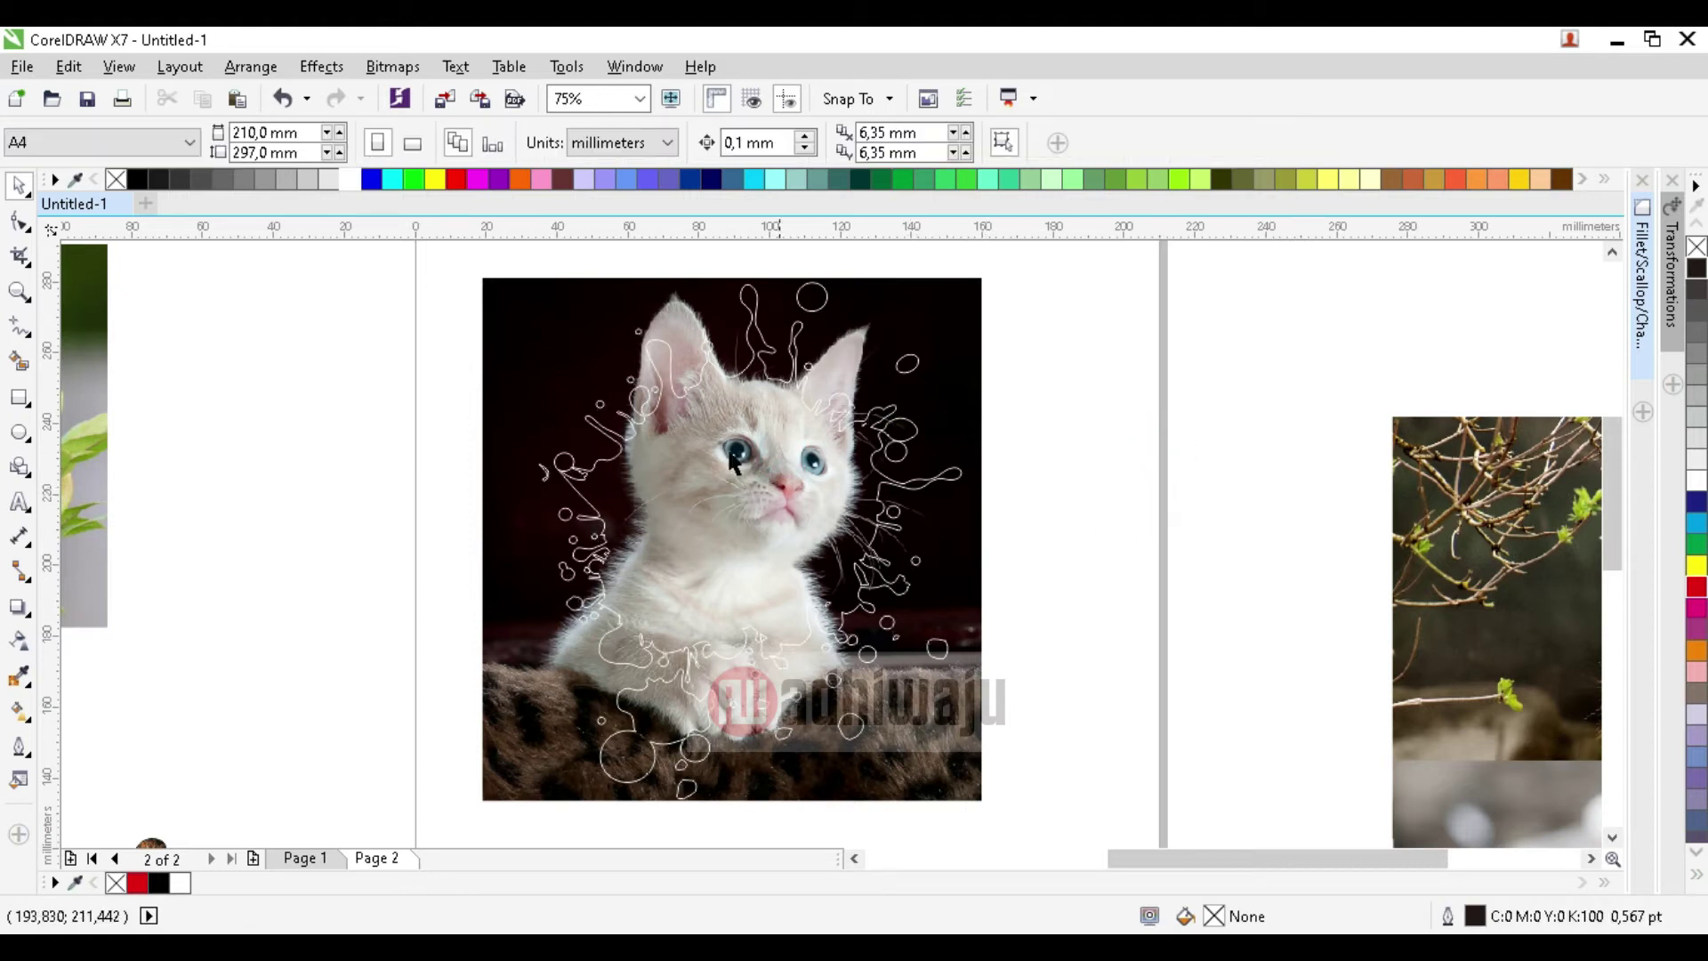
left_click_drag(362, 267, 1102, 783)
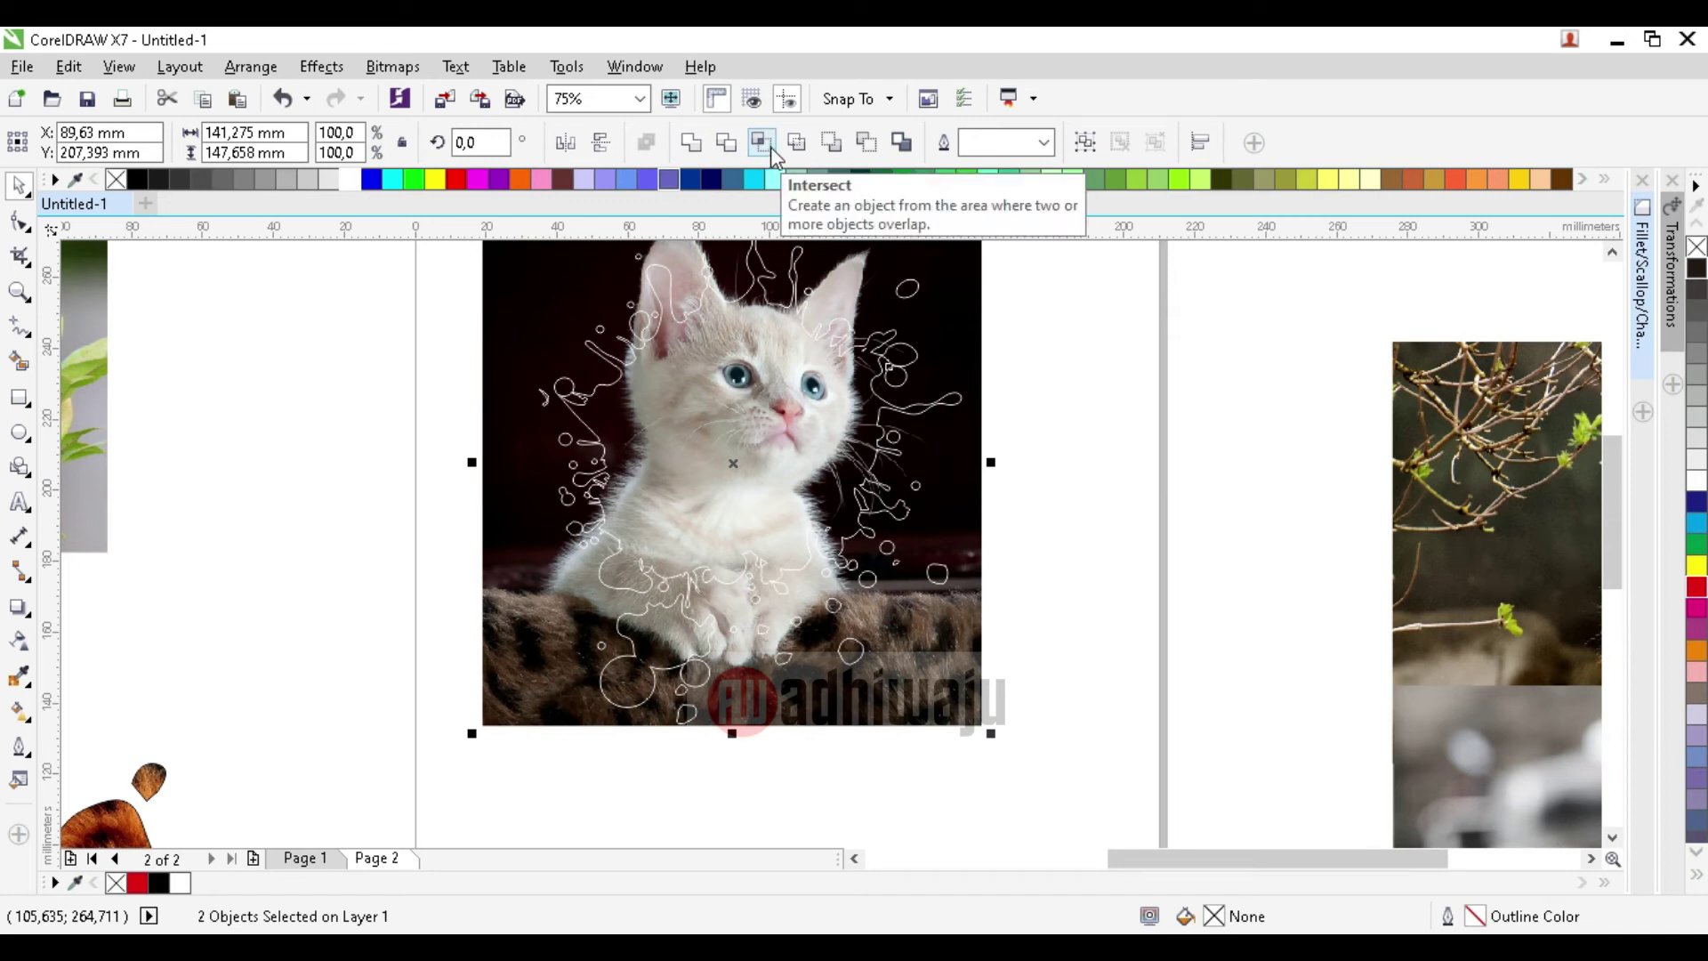
left_click(769, 149)
- Move the original white kitten photo off the page, beside the lion and grey cat source photos
left_click(1140, 464)
key("F4")
left_click_drag(884, 355, 1467, 397)
left_click(703, 299)
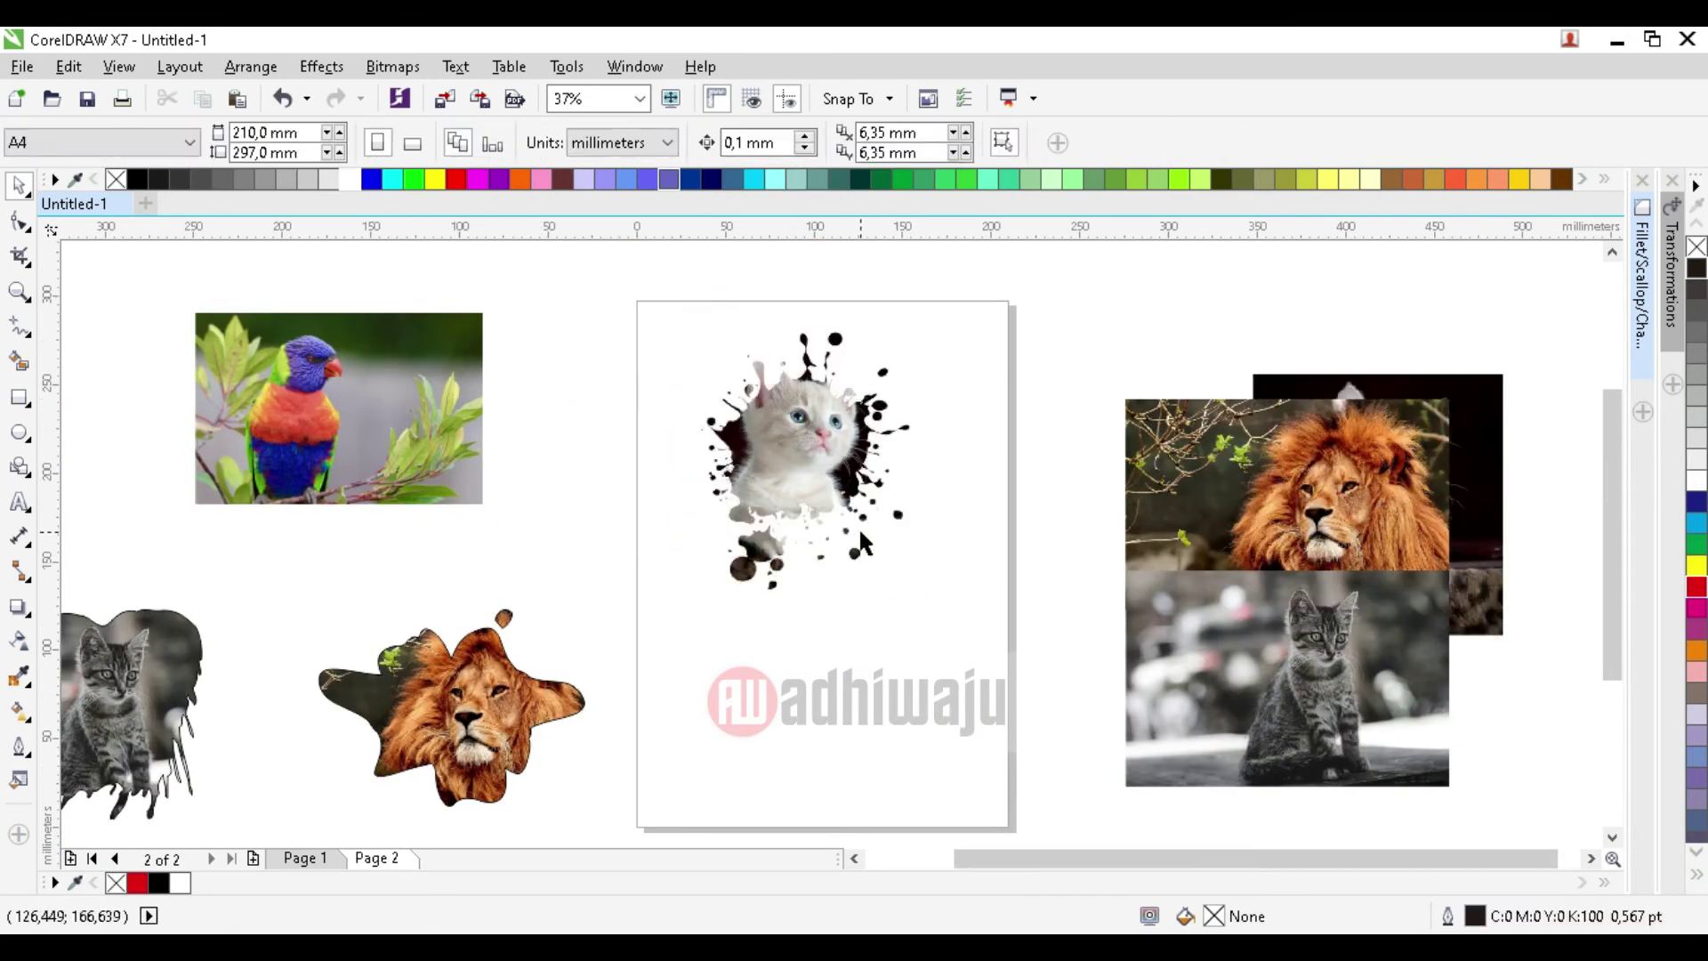
- Move the splatter-cropped white kitten together with its outline off the page, beside the cropped grey cat
left_click_drag(603, 274, 995, 701)
scroll(852, 411, "down", 2)
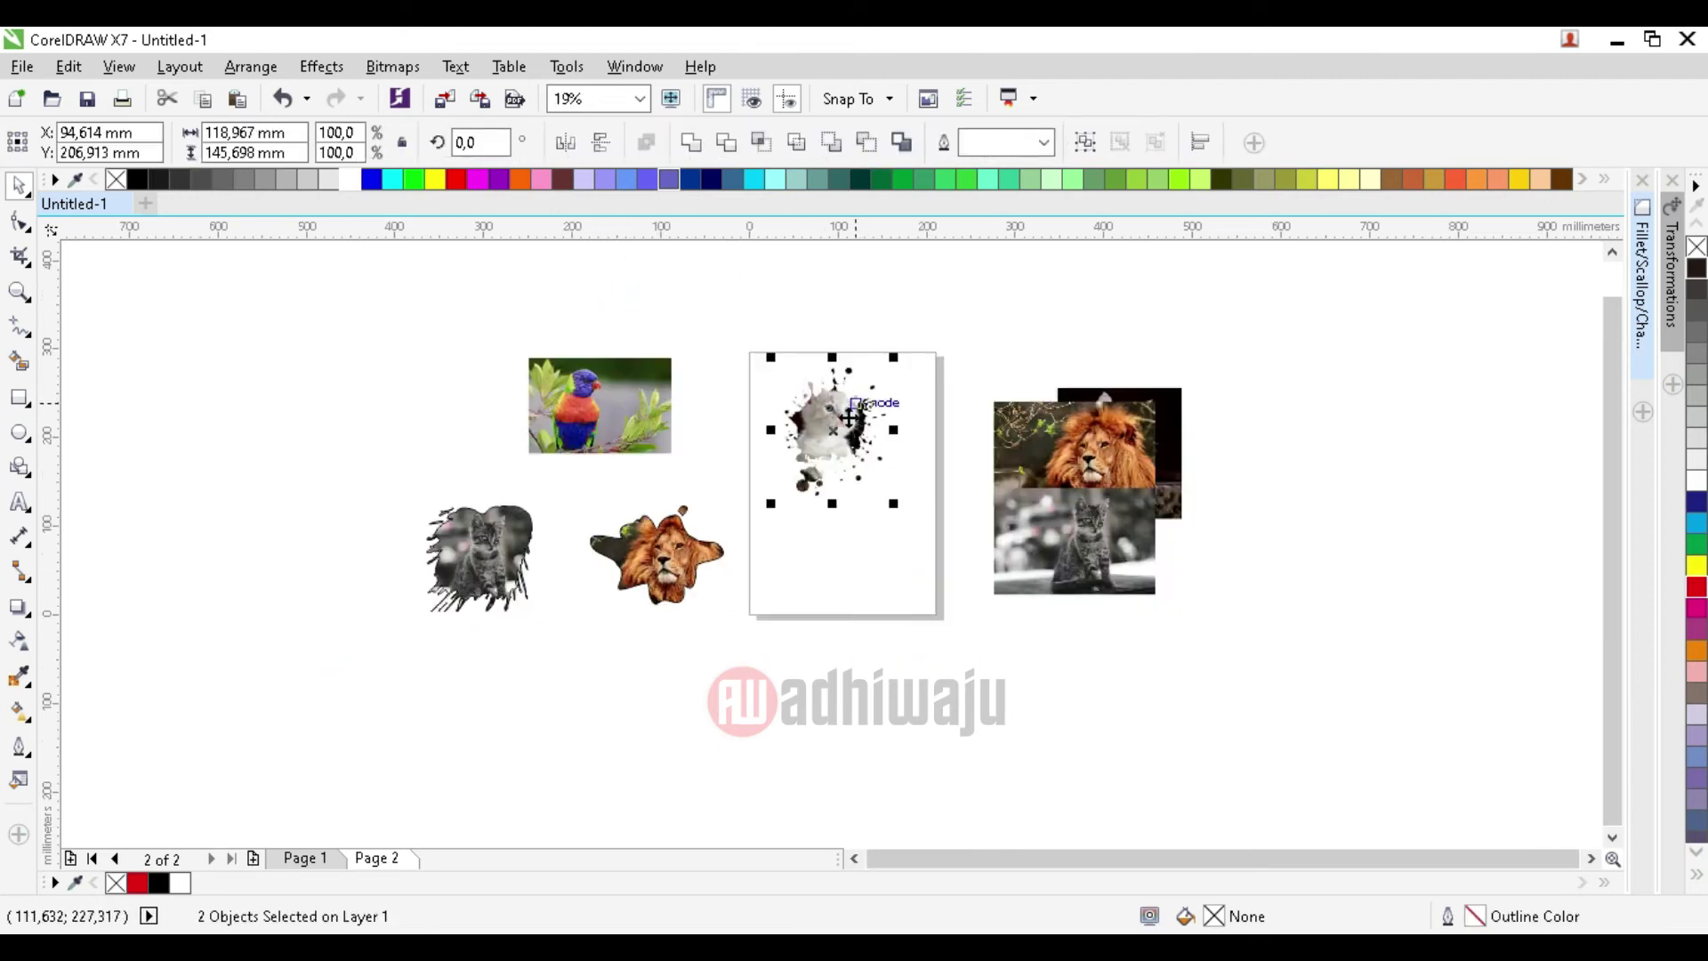
left_click_drag(849, 415, 353, 551)
scroll(850, 430, "up", 2)
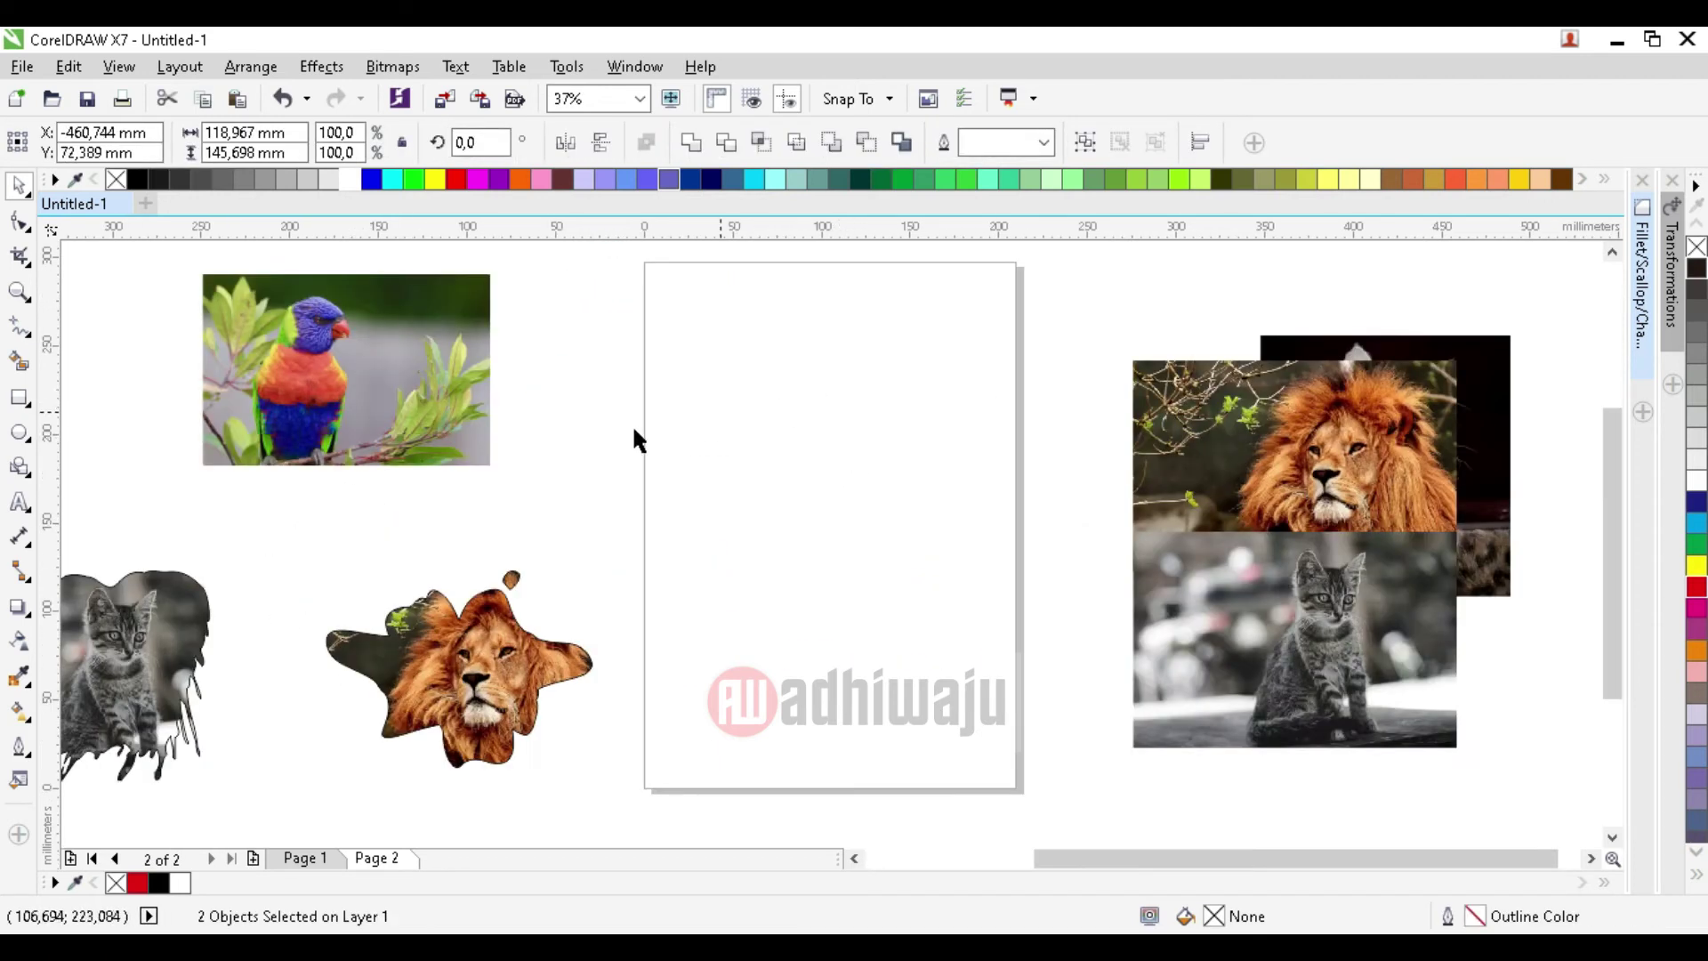
- Add the artistic text "I" on the empty page and enlarge it to about 279 pt
left_click(20, 504)
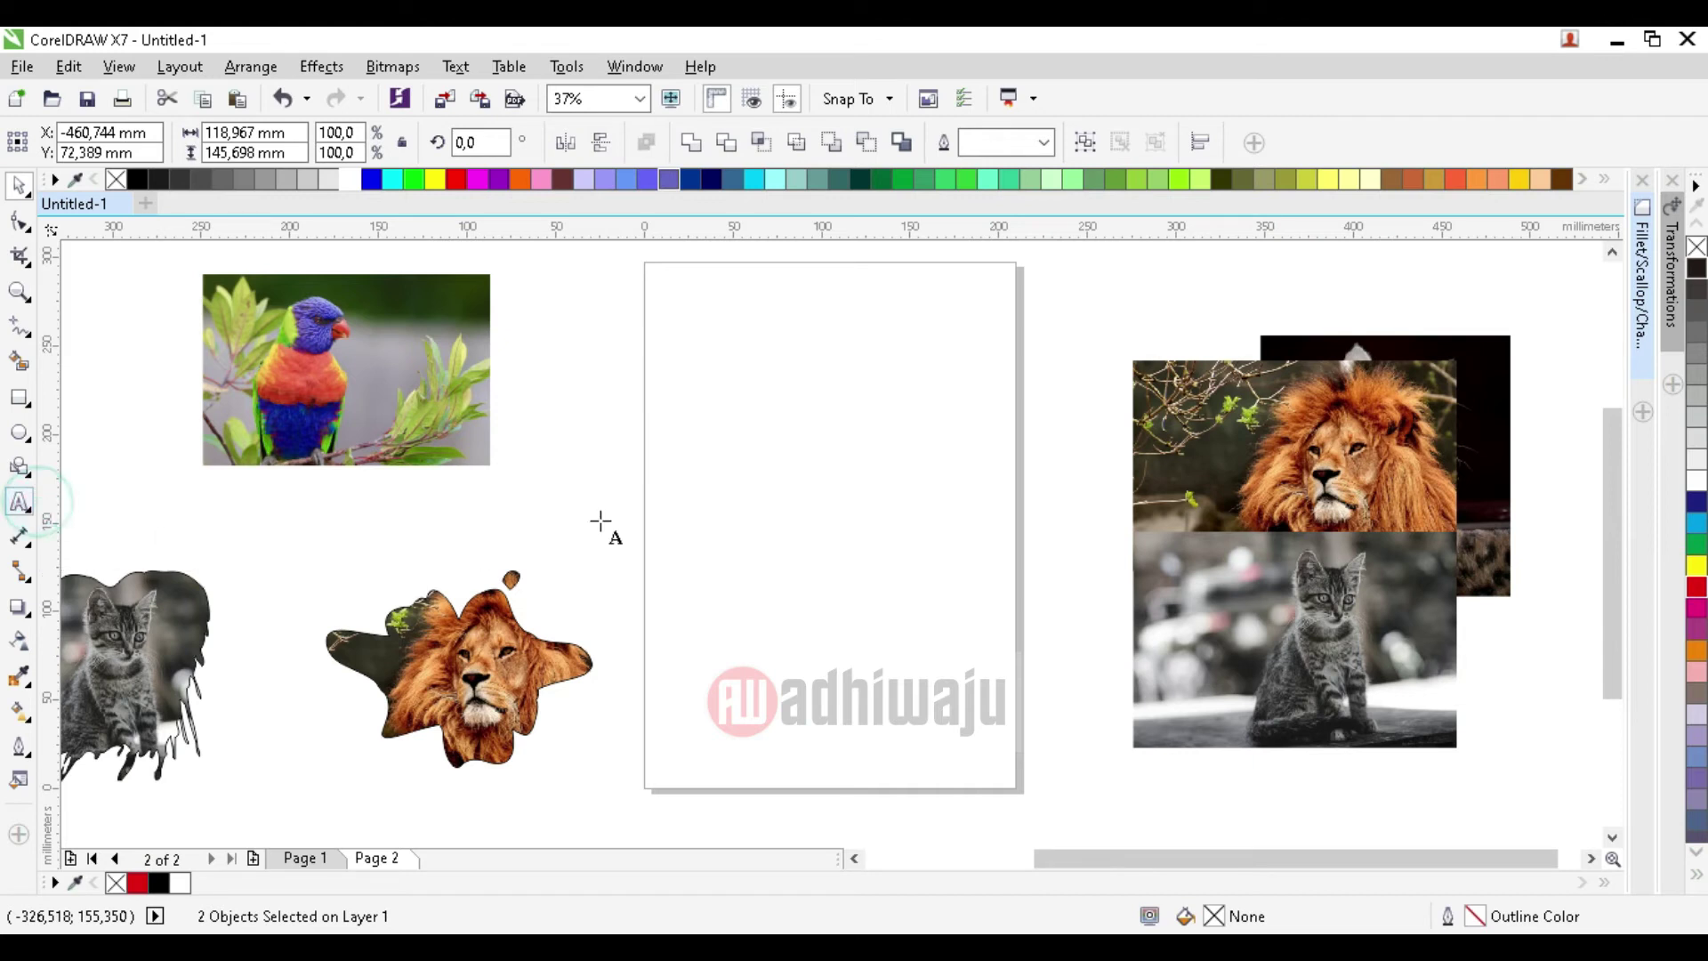
left_click(699, 387)
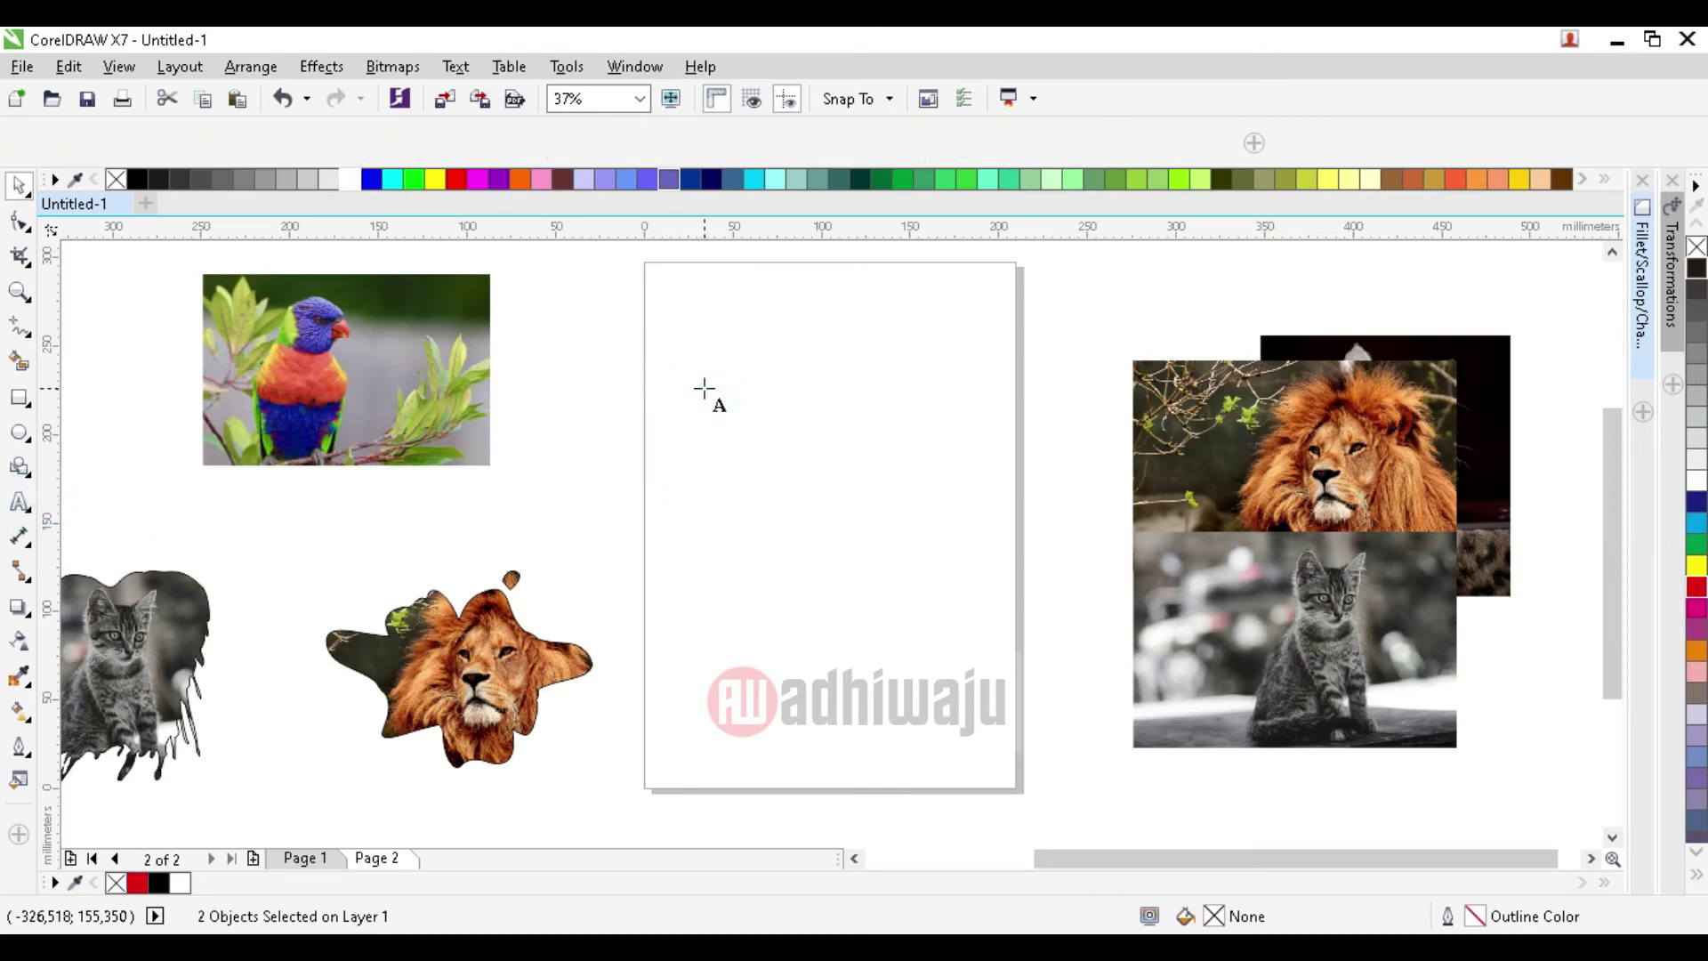
left_click(704, 387)
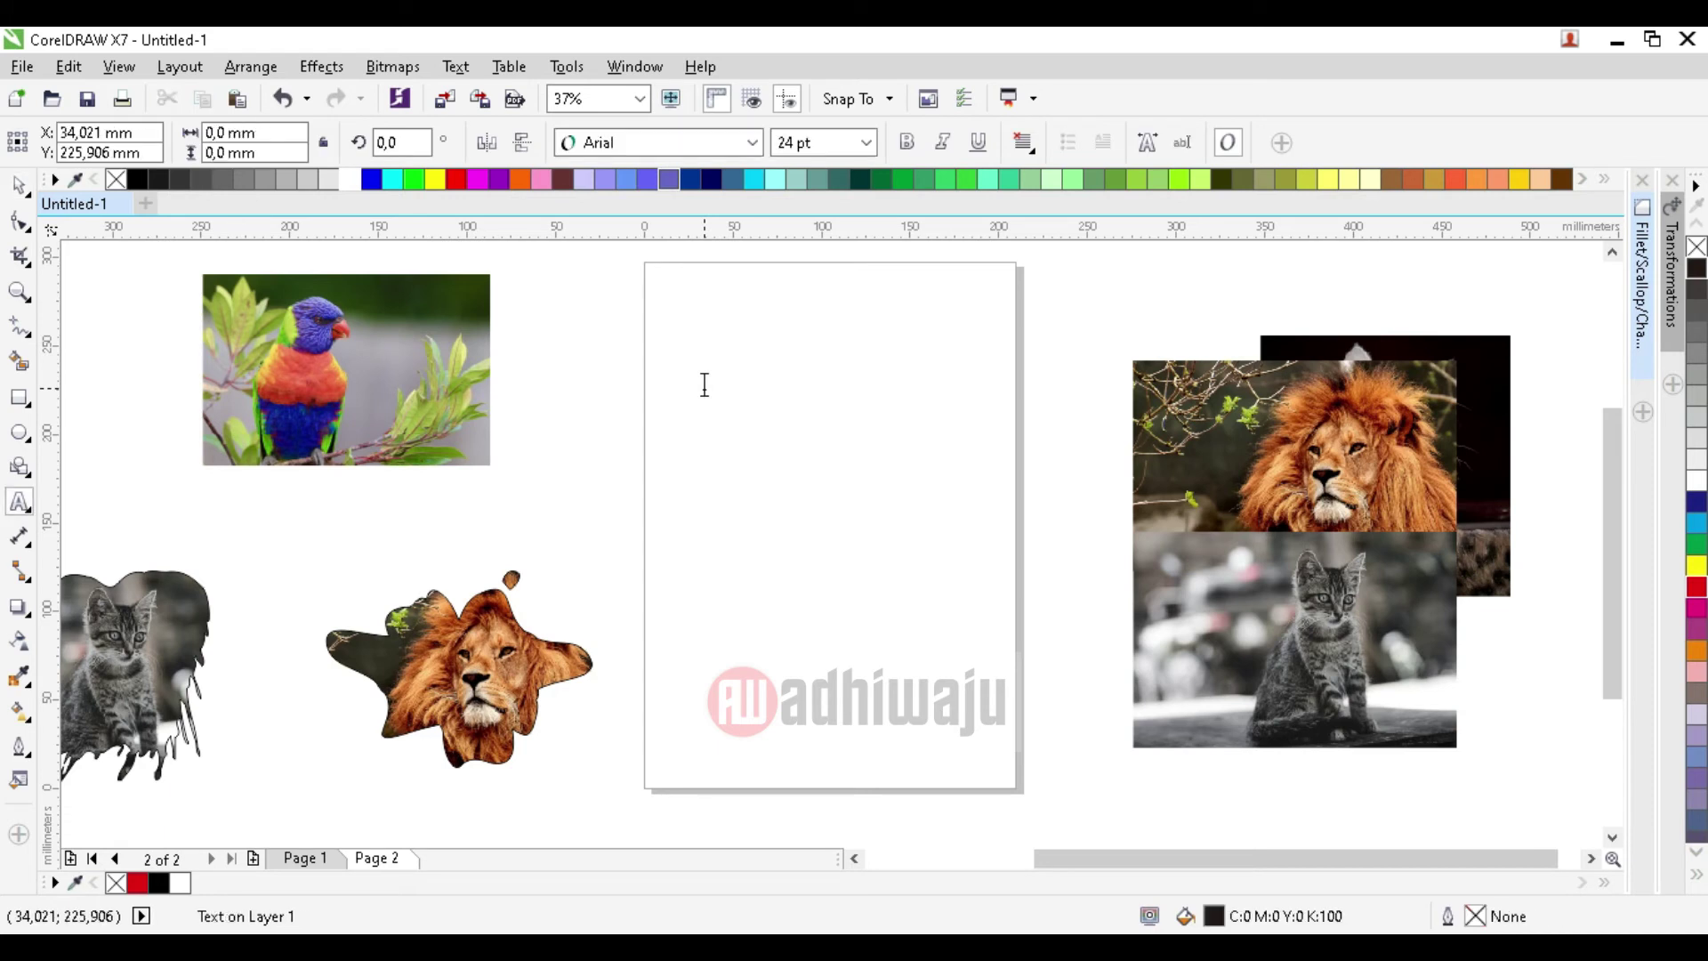
type("I")
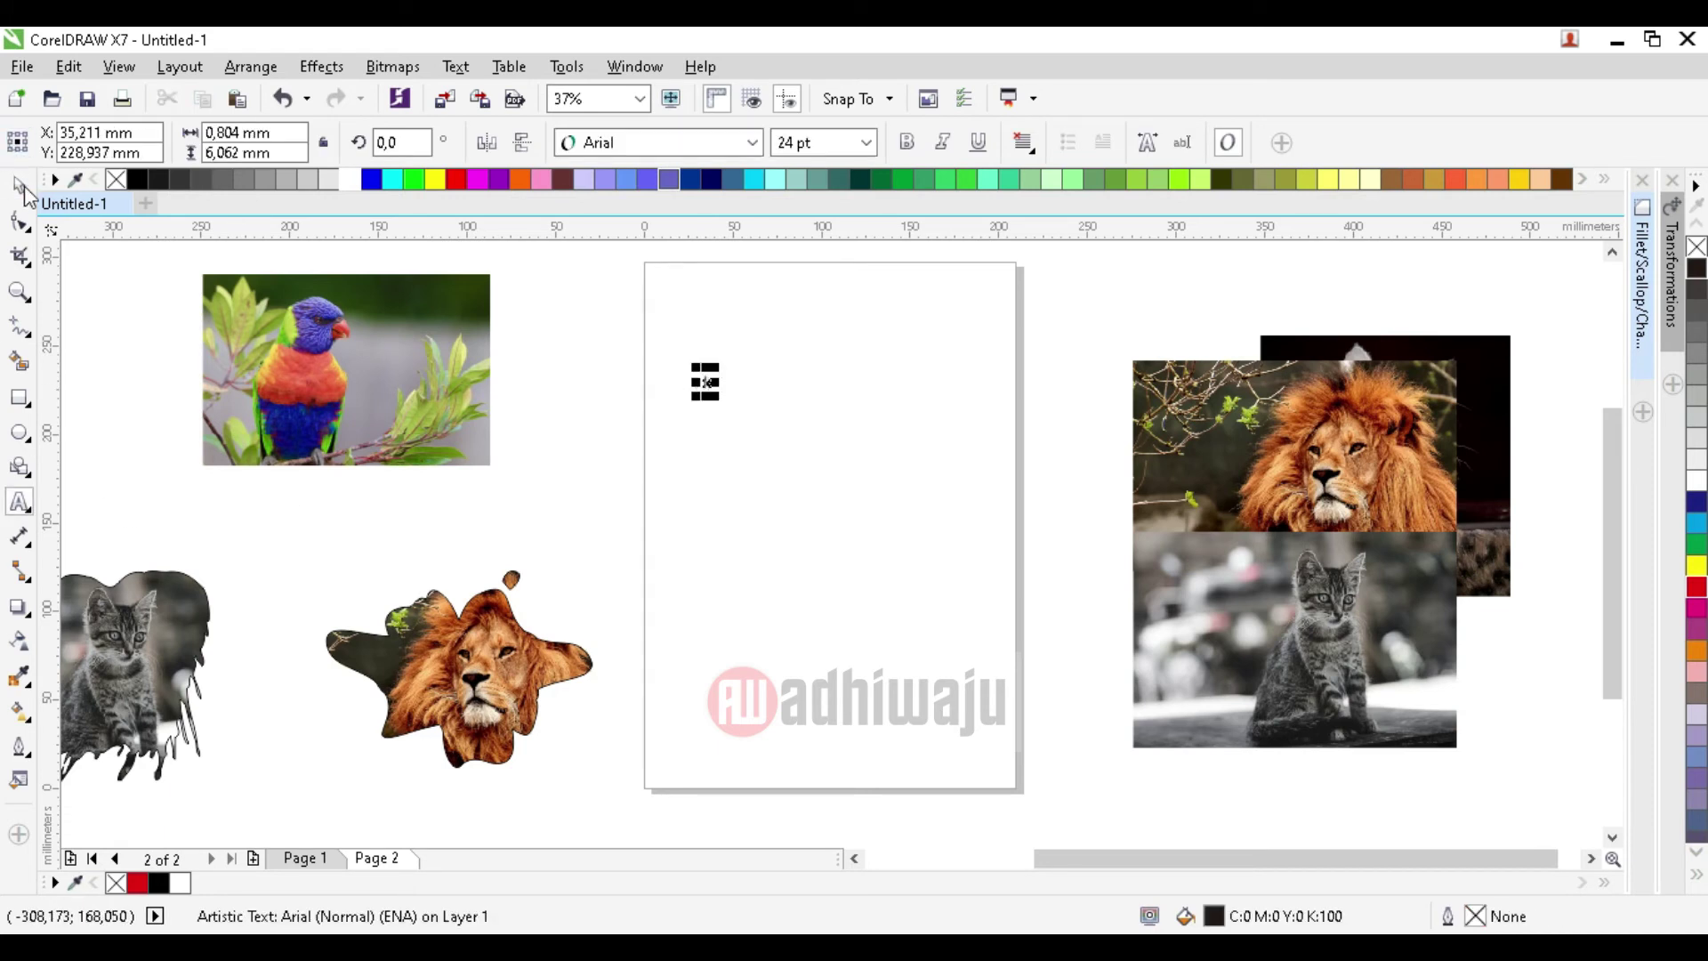
left_click_drag(719, 399, 783, 525)
- Change the font of the letter "I" to Road Rage
left_click(712, 148)
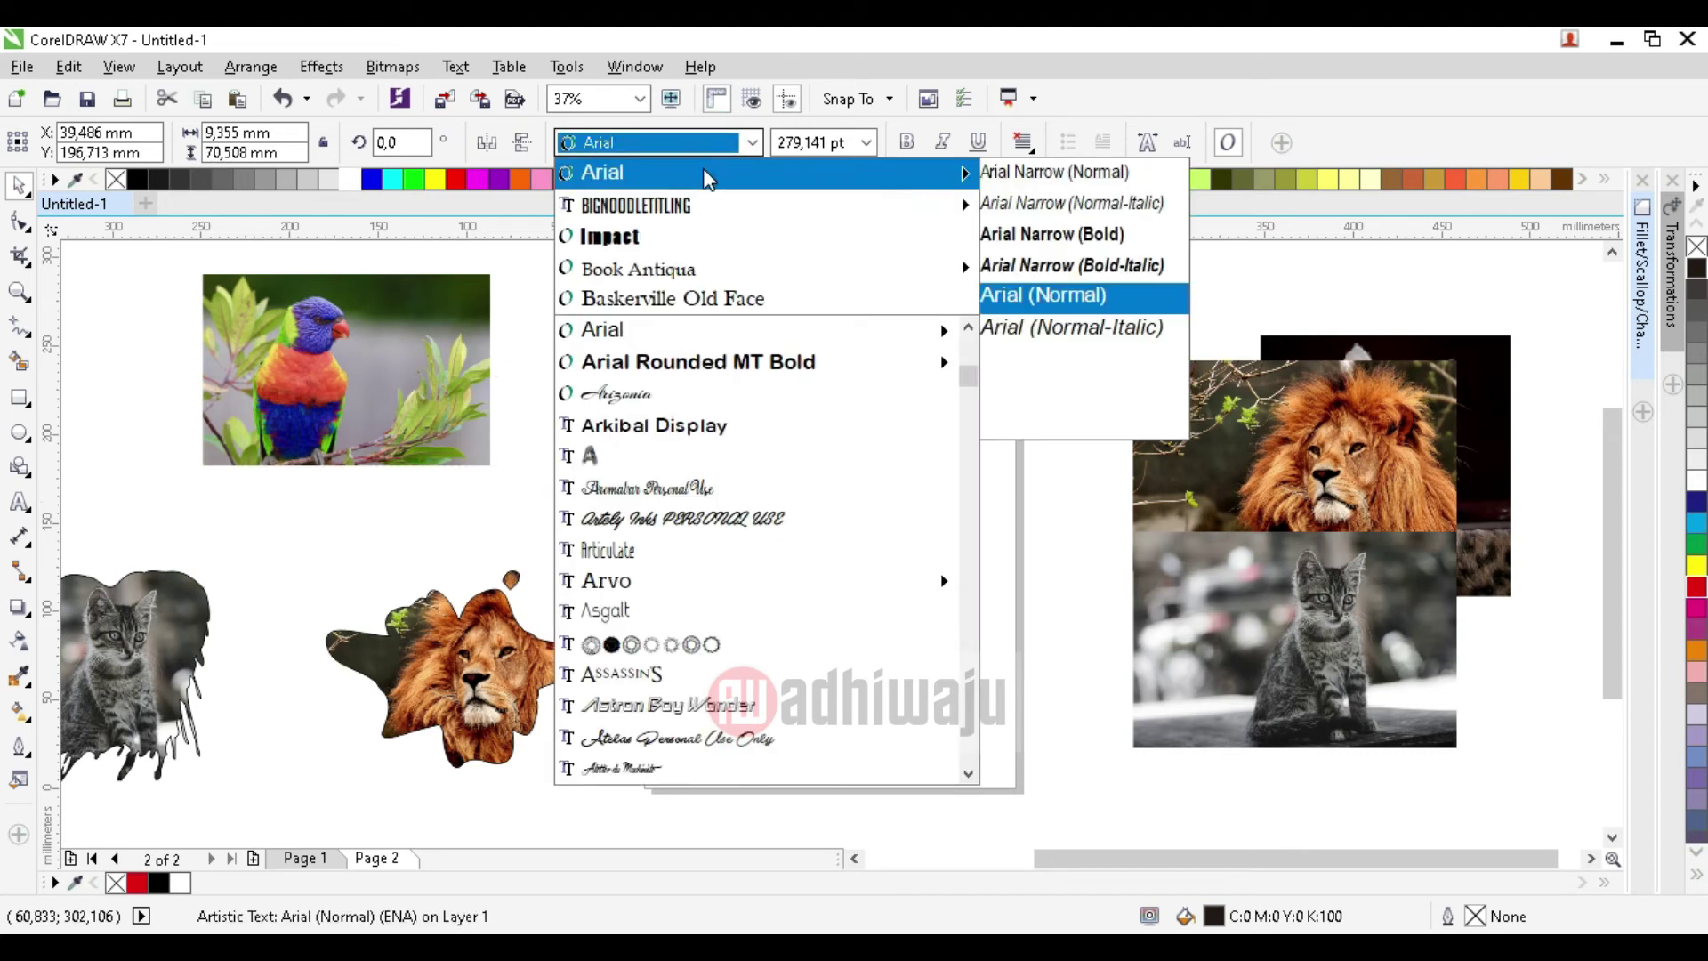
type("Road Rage")
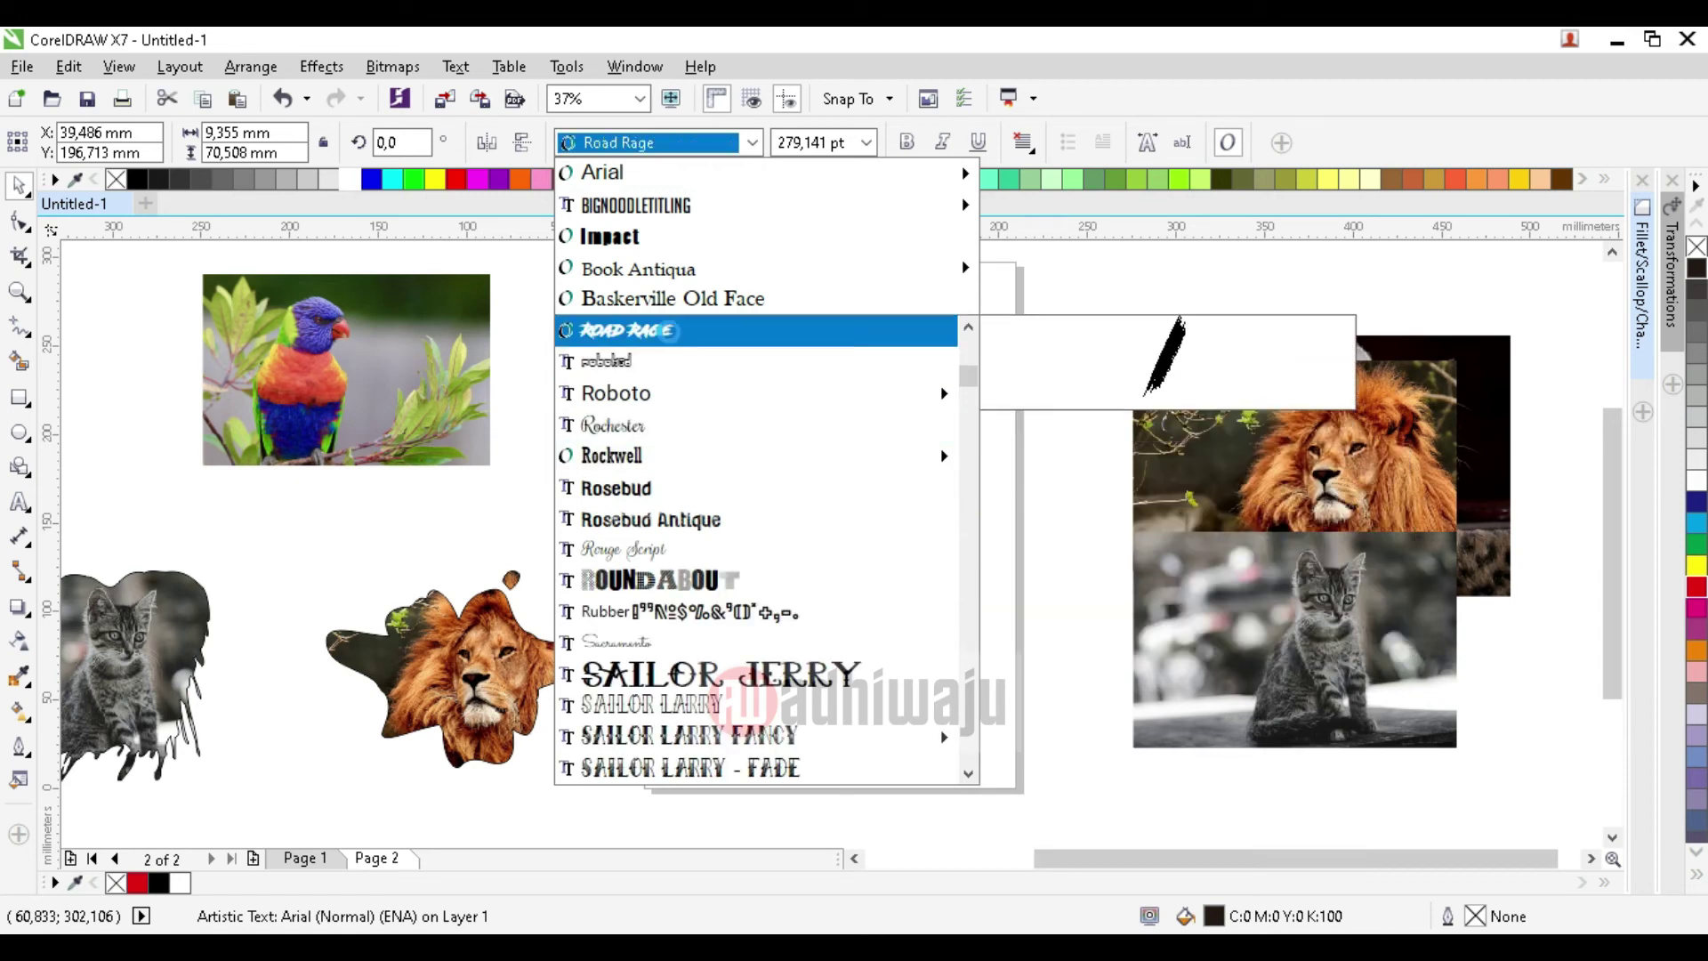
left_click(623, 330)
left_click(890, 553)
- Duplicate the slanted "I" brush stroke into four overlapping strokes side by side, forming a thicker brush patch
left_click_drag(725, 444, 763, 453)
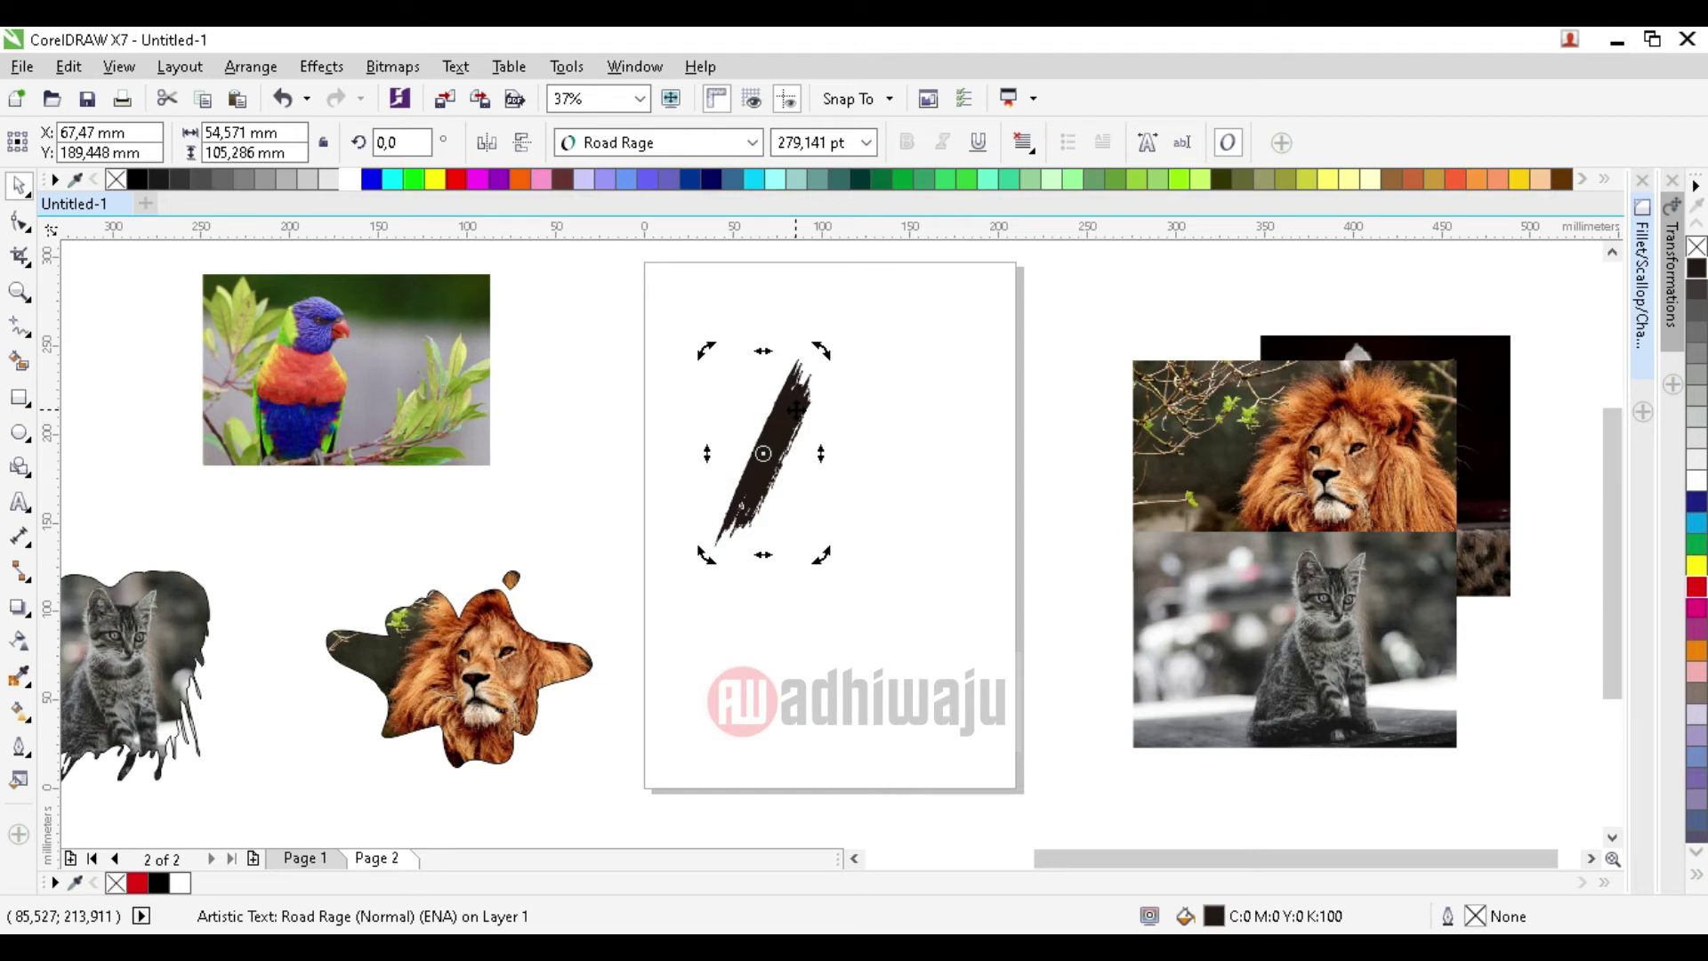
left_click_drag(794, 408, 775, 419)
left_click_drag(602, 271, 868, 568)
left_click_drag(758, 427, 805, 454)
key("Escape")
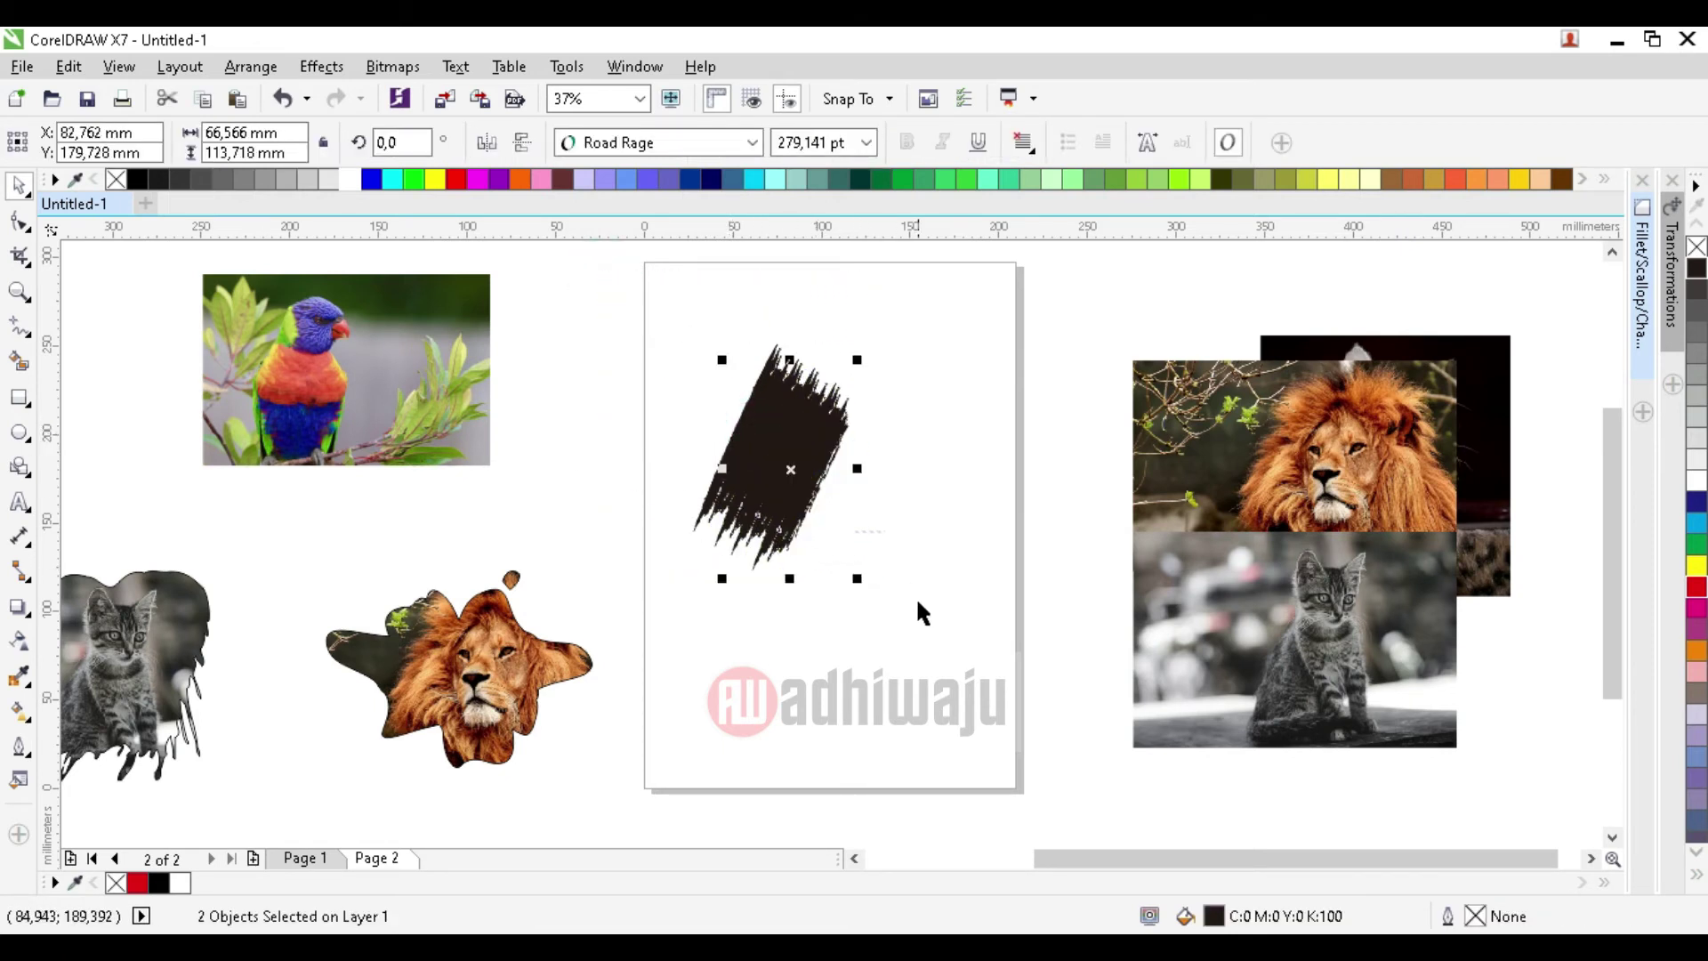
left_click(917, 601)
- Duplicate the four brush strokes diagonally alongside the originals, widening the overlapping patch to about 134 × 152 mm
left_click_drag(644, 361, 854, 554)
left_click_drag(567, 300, 936, 606)
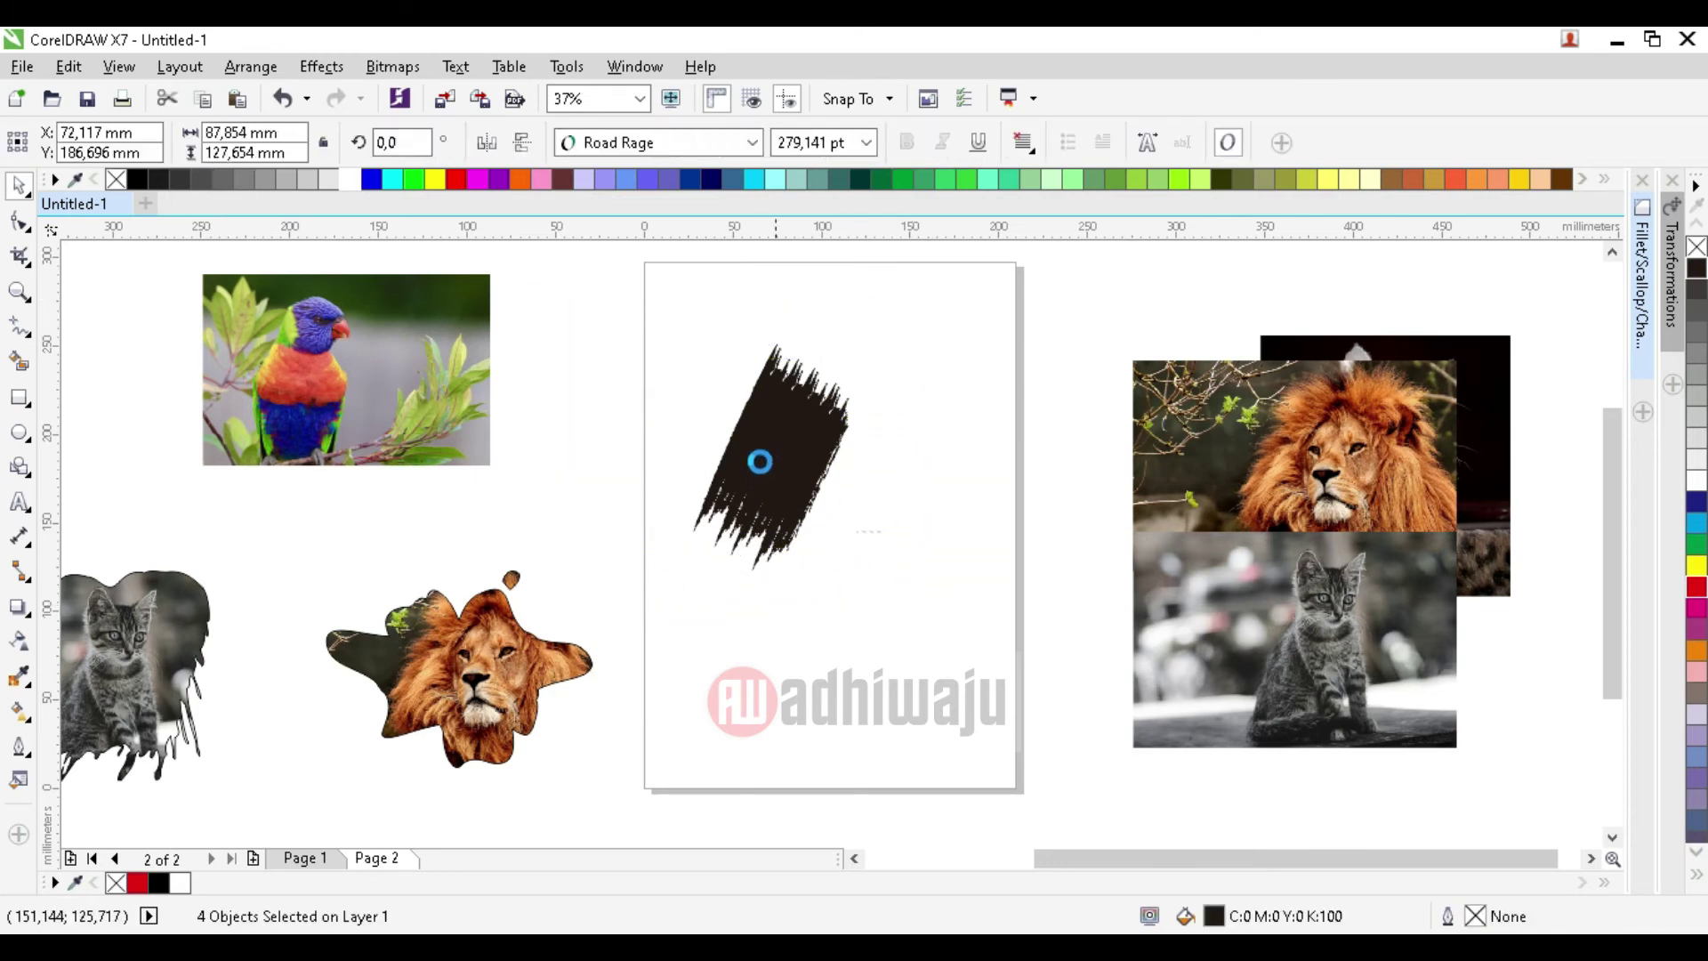
mouse_move(760, 461)
left_mouse_down()
mouse_move(869, 503)
mouse_move(881, 526)
mouse_move(843, 516)
mouse_move(827, 464)
mouse_move(737, 496)
mouse_move(870, 579)
mouse_move(896, 561)
mouse_move(879, 539)
mouse_move(905, 564)
left_mouse_up()
right_click(880, 526)
left_click(583, 429)
left_click(1015, 582)
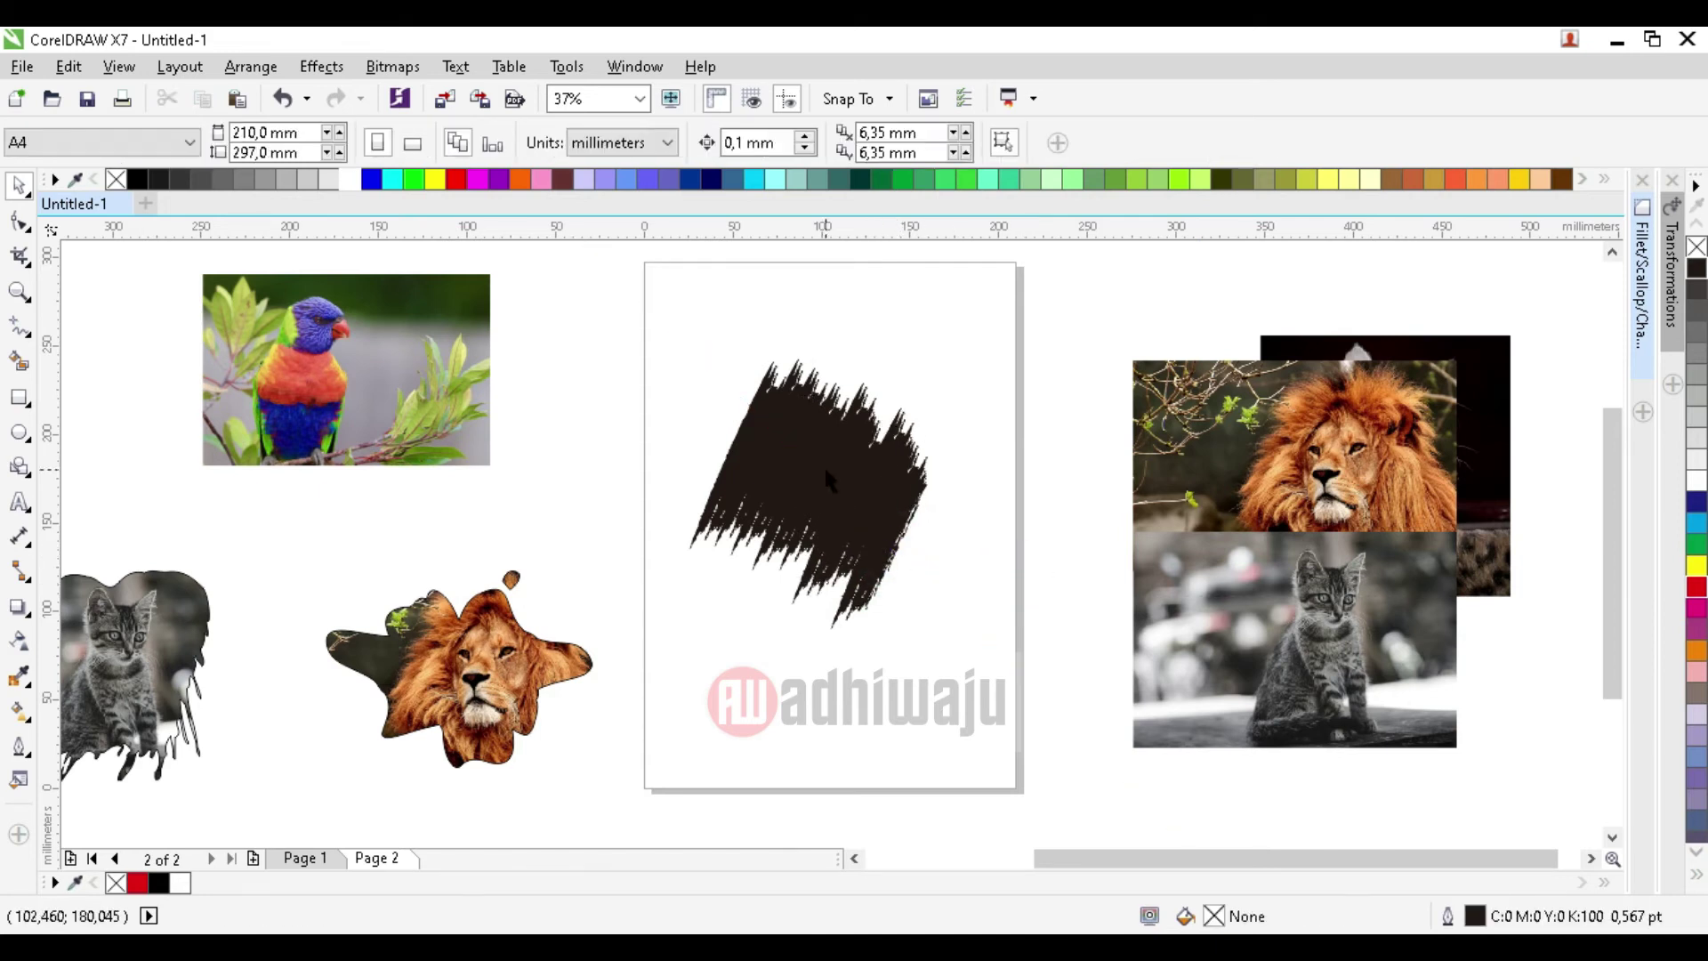
mouse_move(823, 465)
left_mouse_down()
mouse_move(812, 445)
mouse_move(805, 480)
mouse_move(818, 466)
left_mouse_up()
left_click(568, 357)
- Weld all the brush strokes into a single shape and reposition it slightly lower on the page
mouse_move(629, 297)
left_mouse_down()
mouse_move(733, 461)
mouse_move(911, 657)
mouse_move(1025, 703)
left_mouse_up()
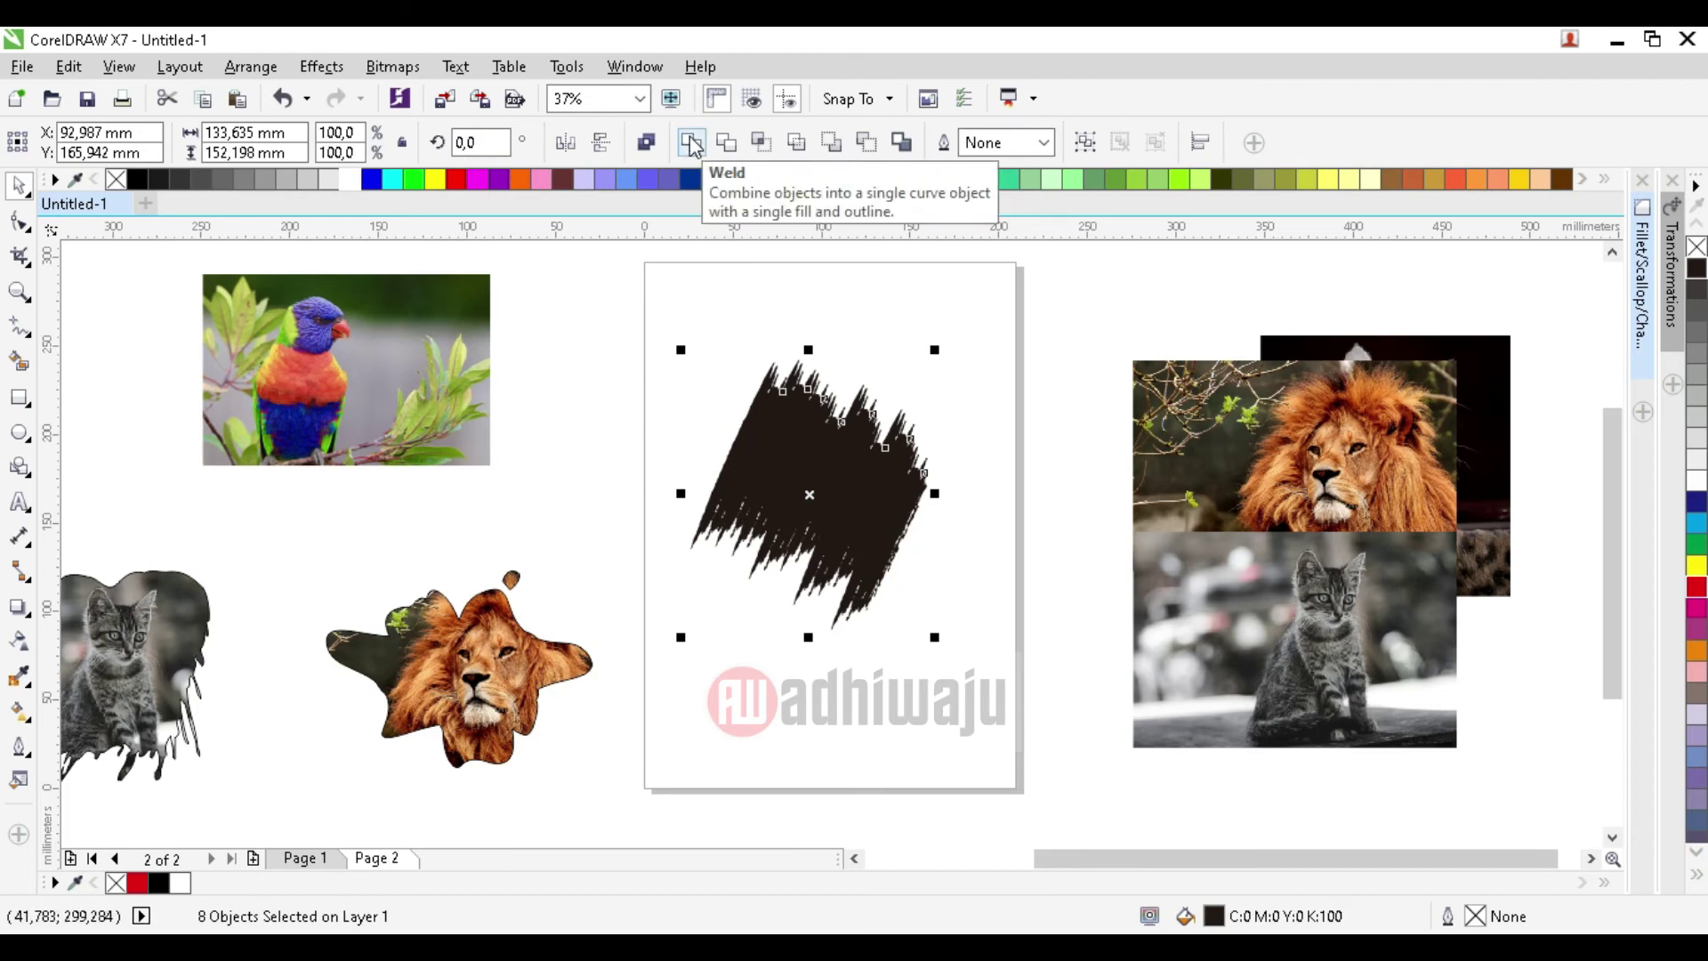
left_click(691, 143)
left_click_drag(812, 466, 740, 332)
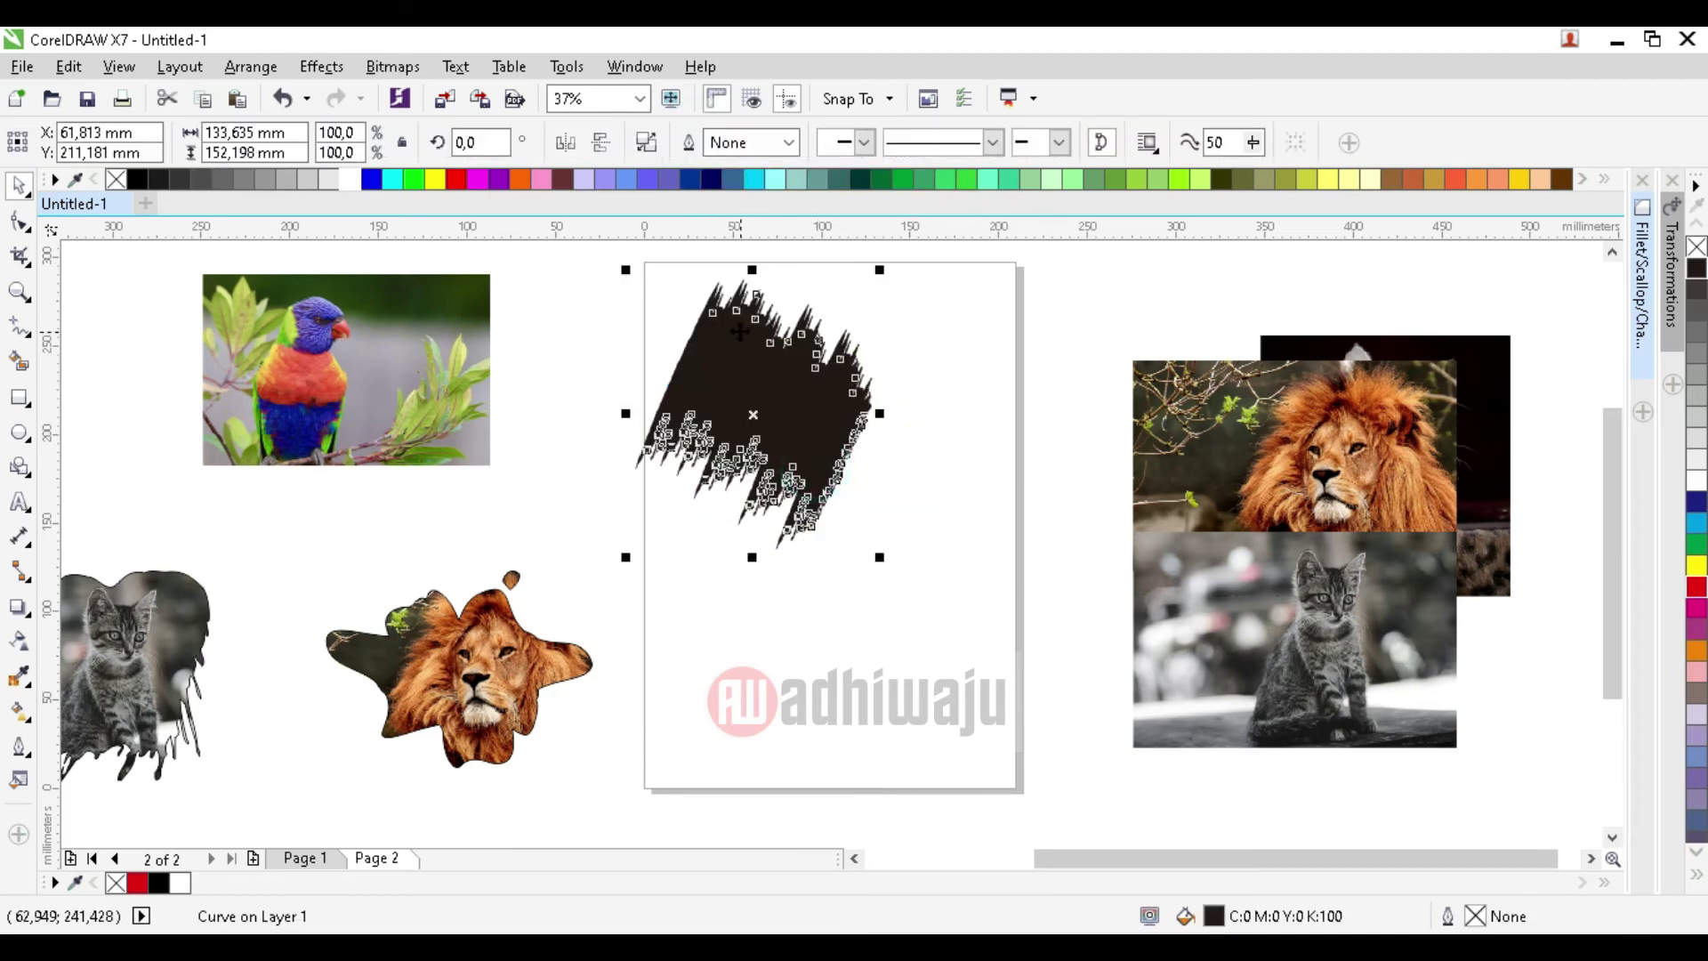
key("ctrl+z")
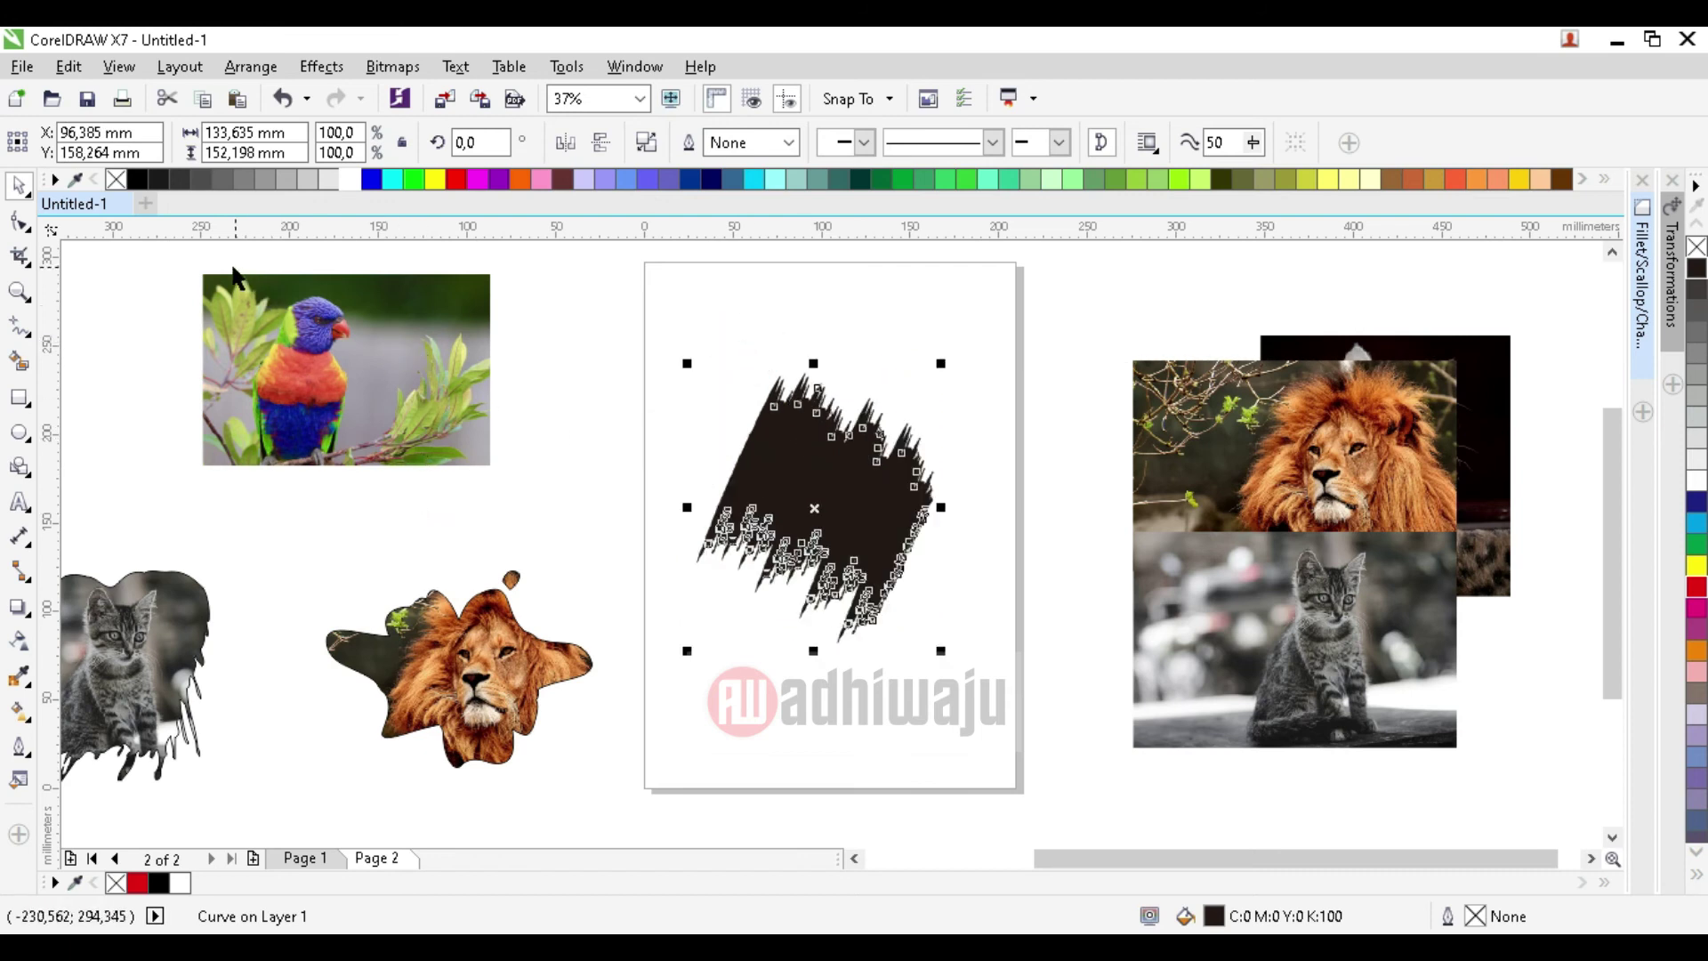
- Give the welded brush shape a black hairline outline with no fill and move it slightly up the page
right_click(138, 179)
left_click(115, 179)
left_click(646, 346)
left_click(870, 514)
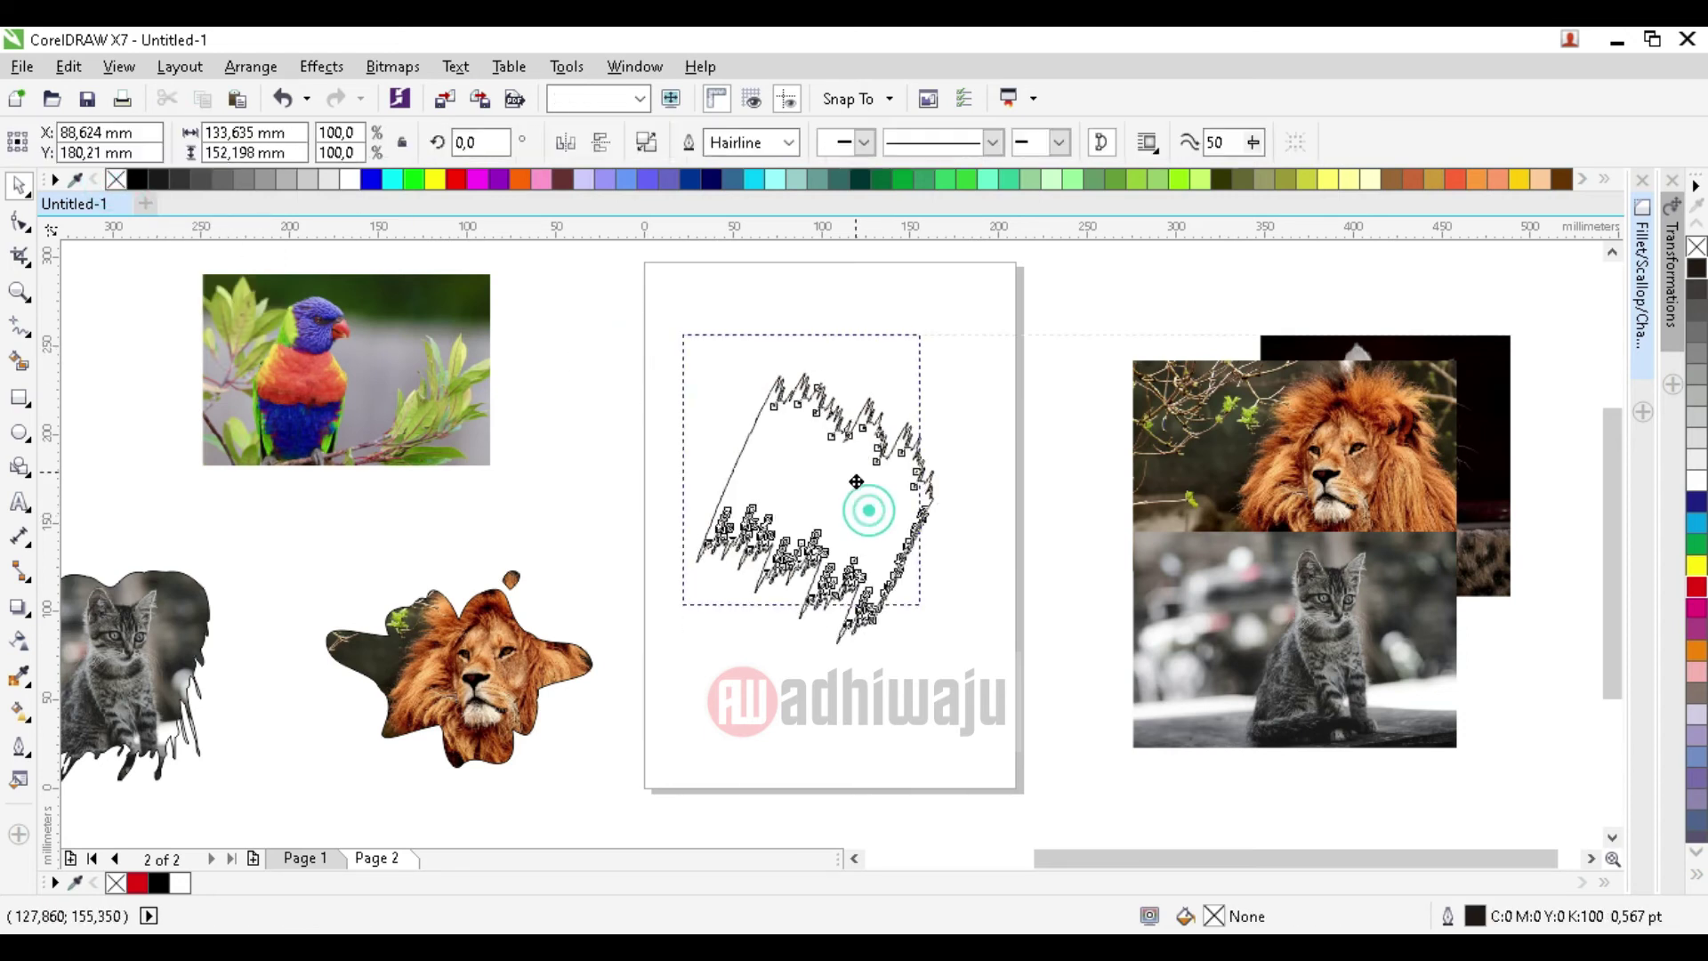
- Place the parrot photo behind the brush-stroke outline on the page, enlarged to about 201 × 134 mm
left_click_drag(368, 385, 810, 408)
left_click_drag(940, 500, 1001, 539)
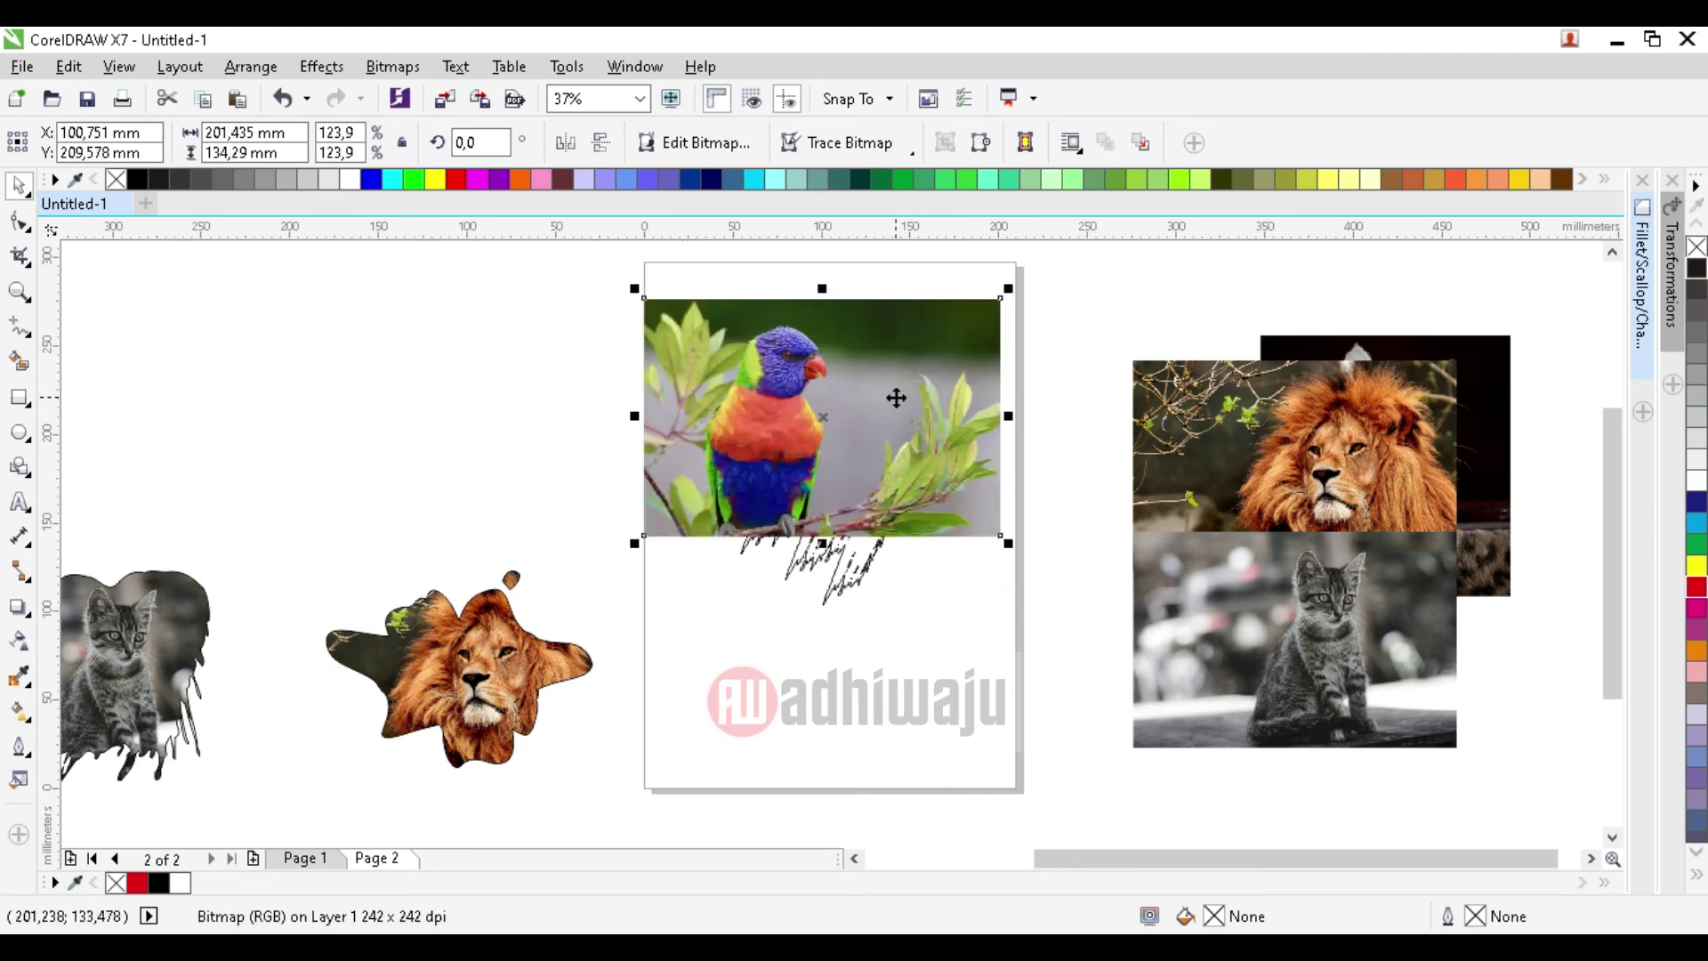
left_click_drag(896, 392, 889, 434)
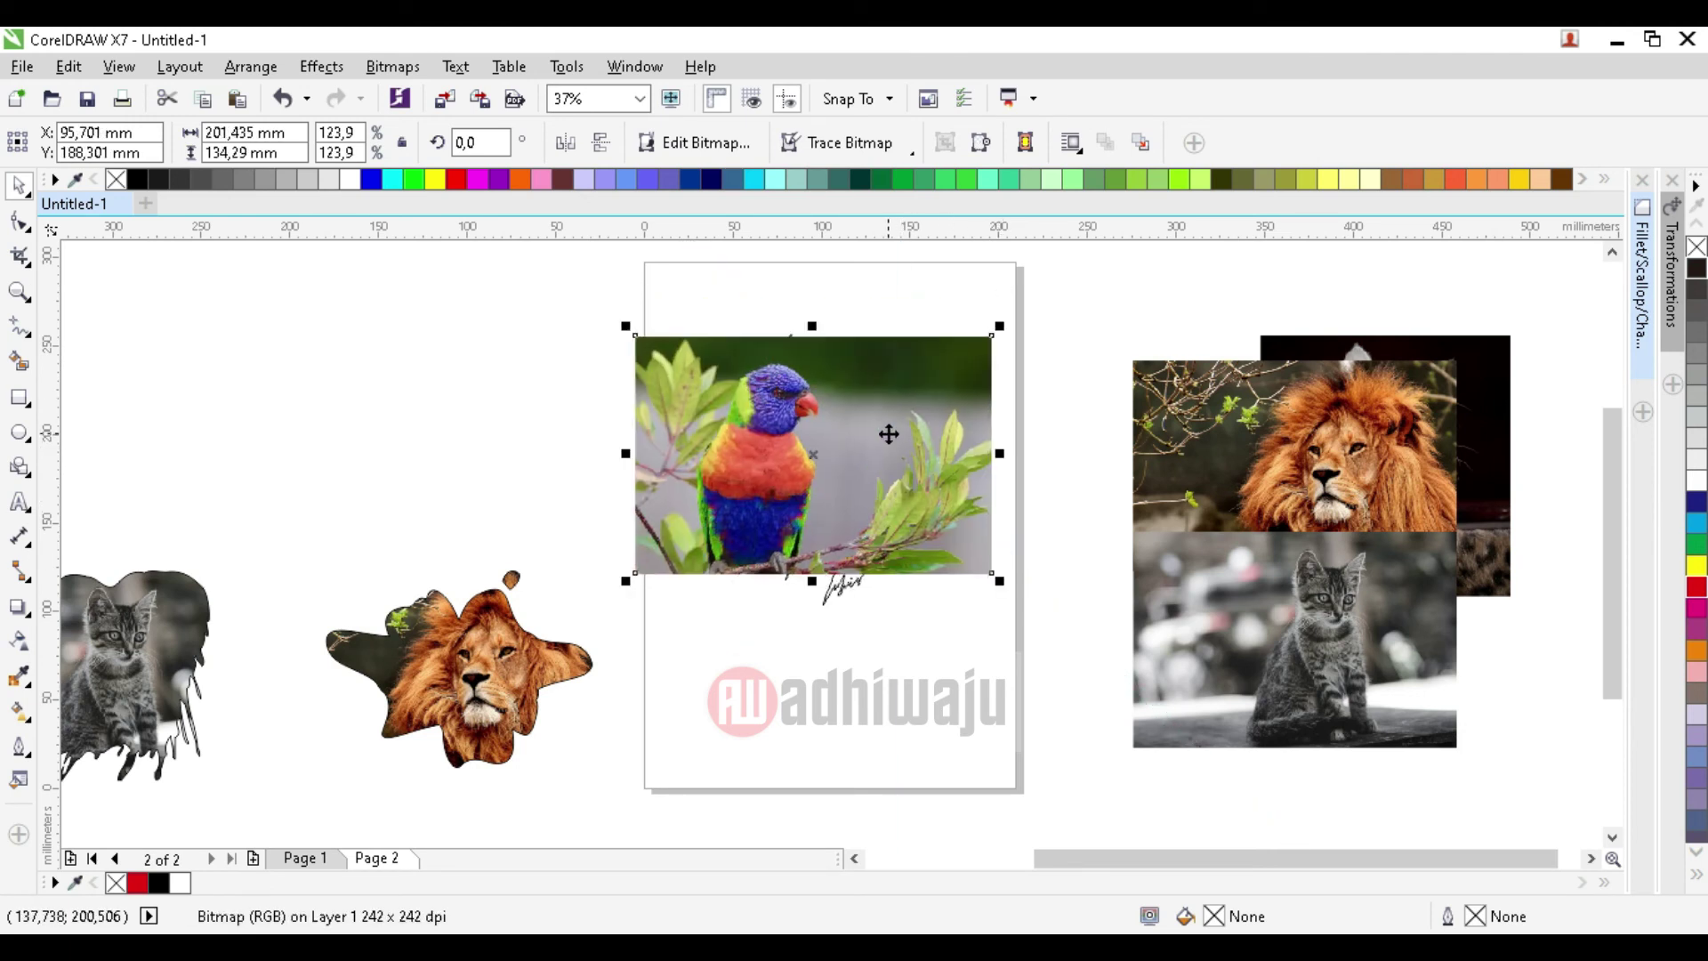
scroll(898, 400, "down", 2)
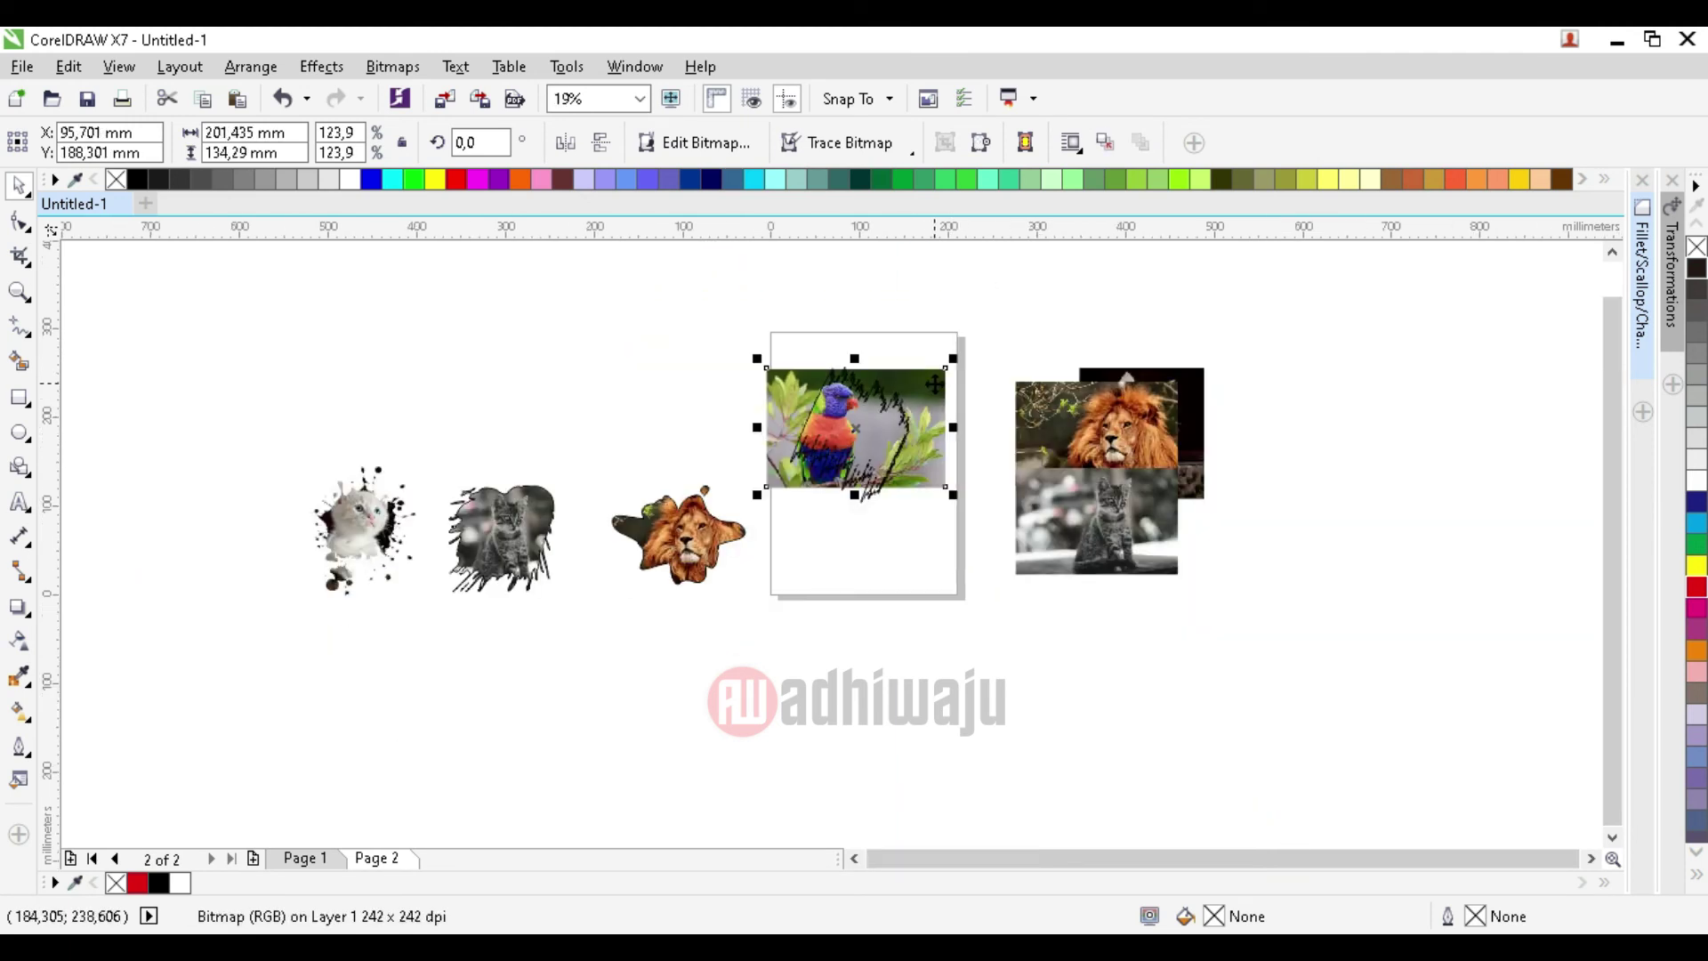
- Enlarge the parrot photo from its centre to about 225 × 150 mm and shift it slightly right behind the brush-stroke outline
scroll(934, 384, "up", 4)
left_click(932, 376)
left_click(950, 355)
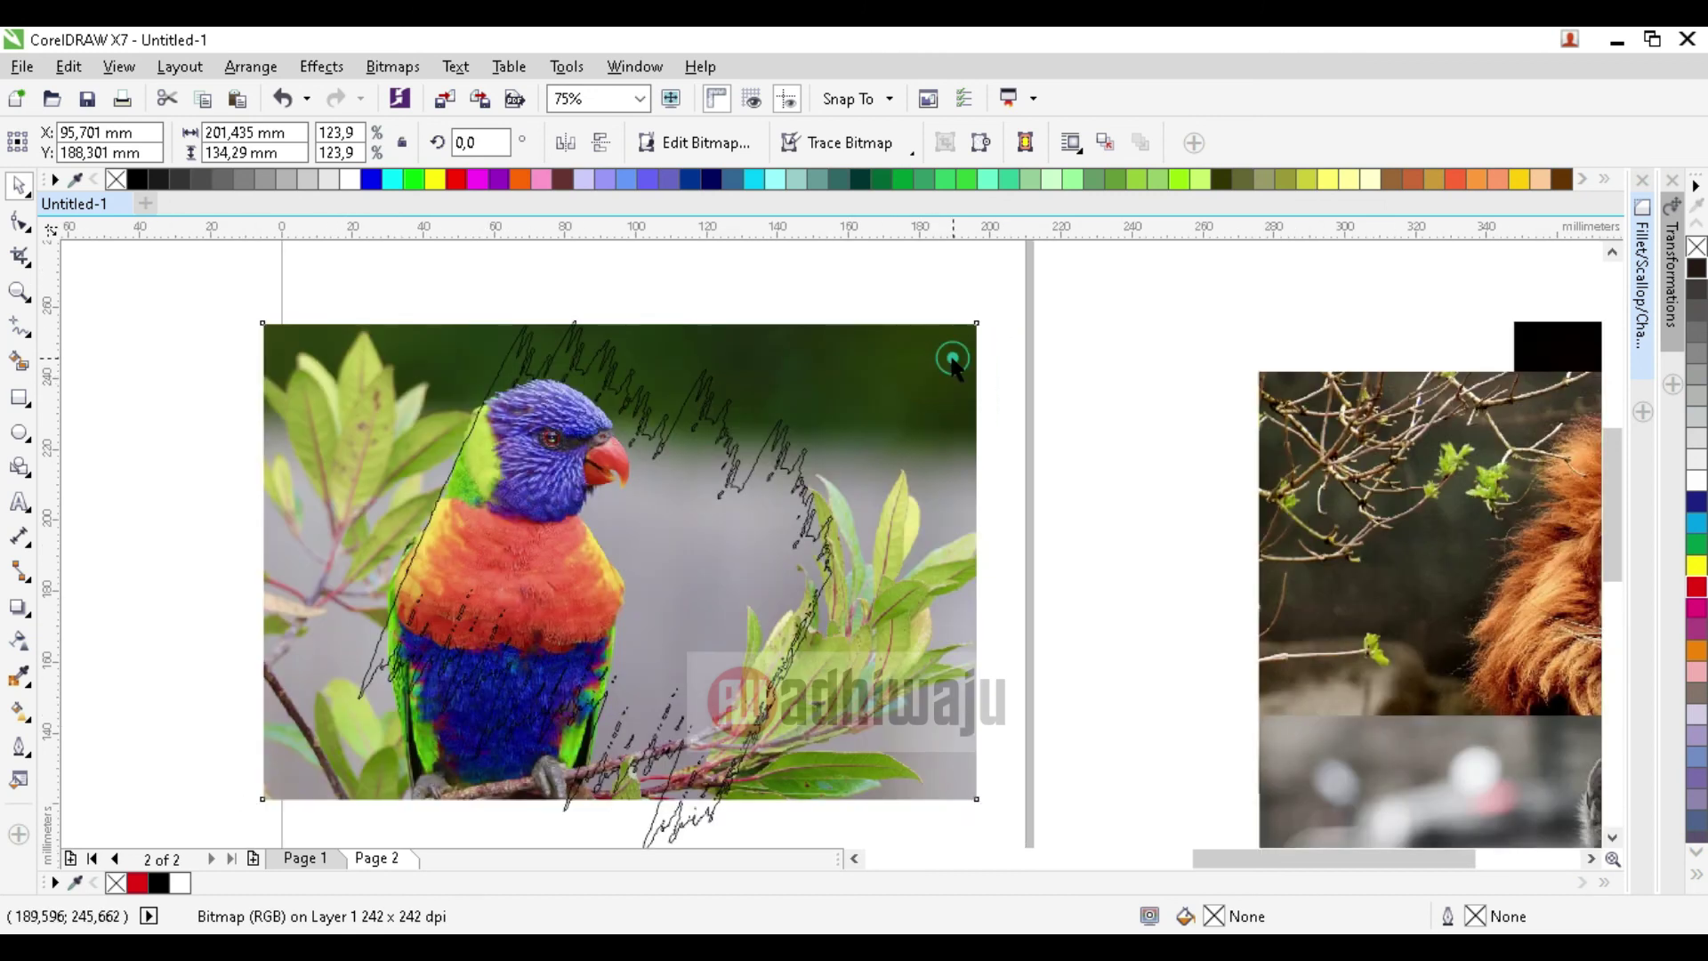
left_click_drag(983, 313, 1059, 287)
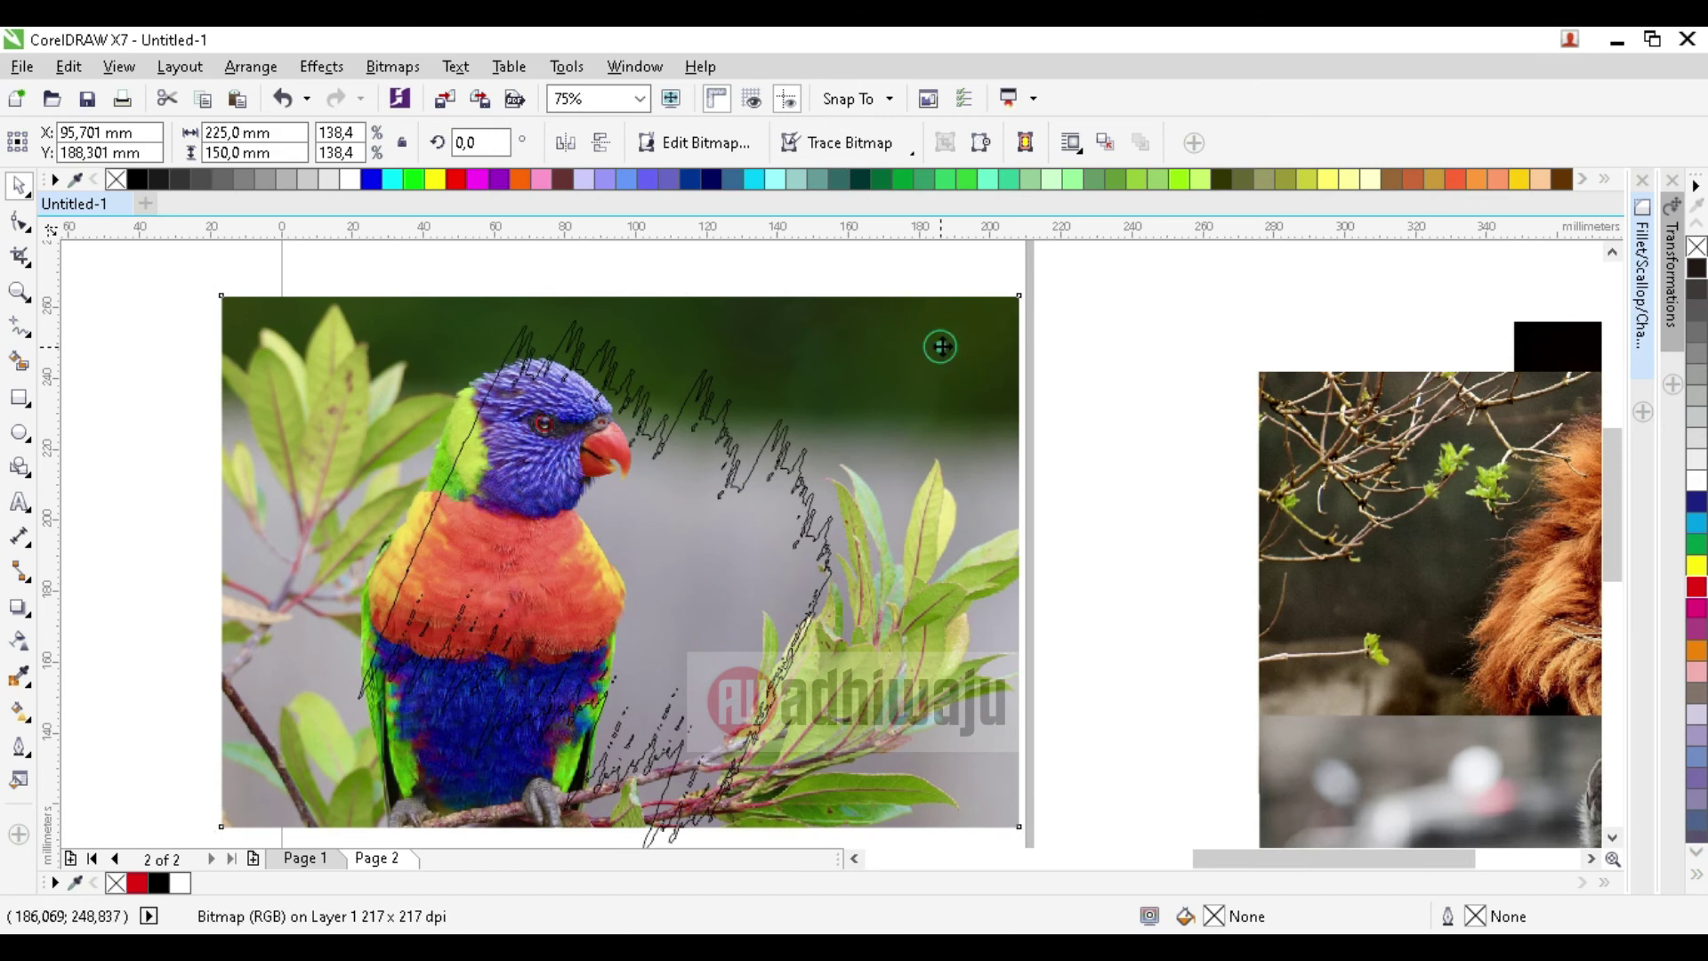
left_click_drag(937, 346, 968, 347)
scroll(920, 348, "down", 2)
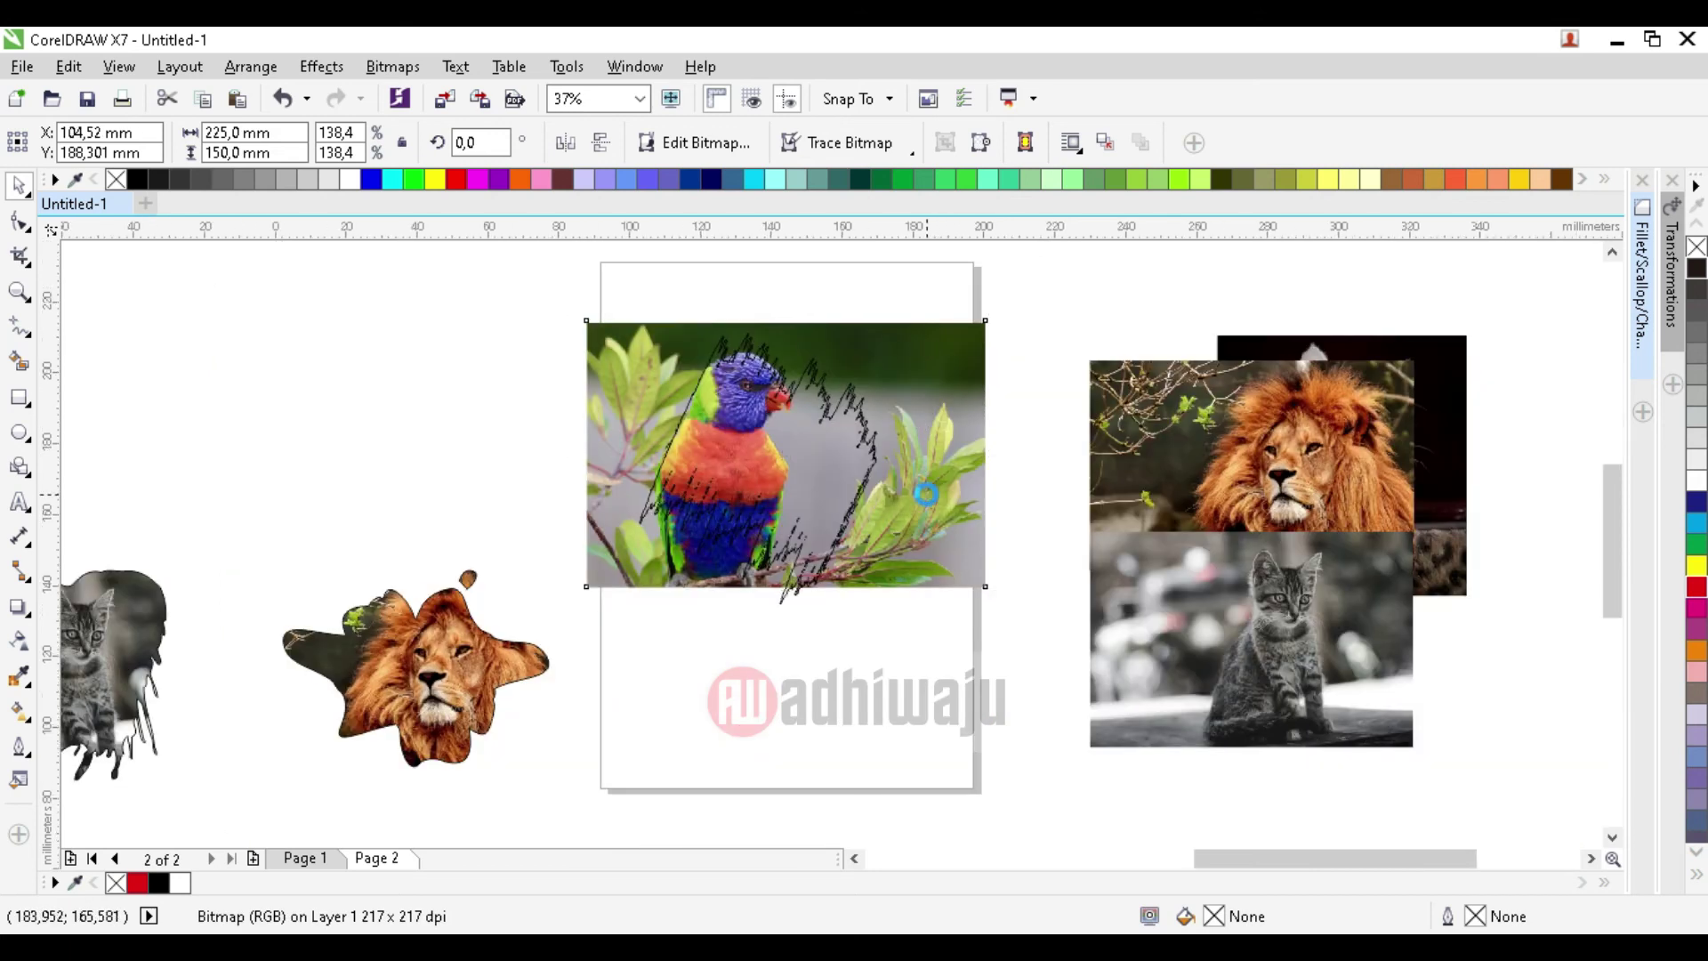
scroll(929, 495, "up", 2)
scroll(659, 641, "down", 2)
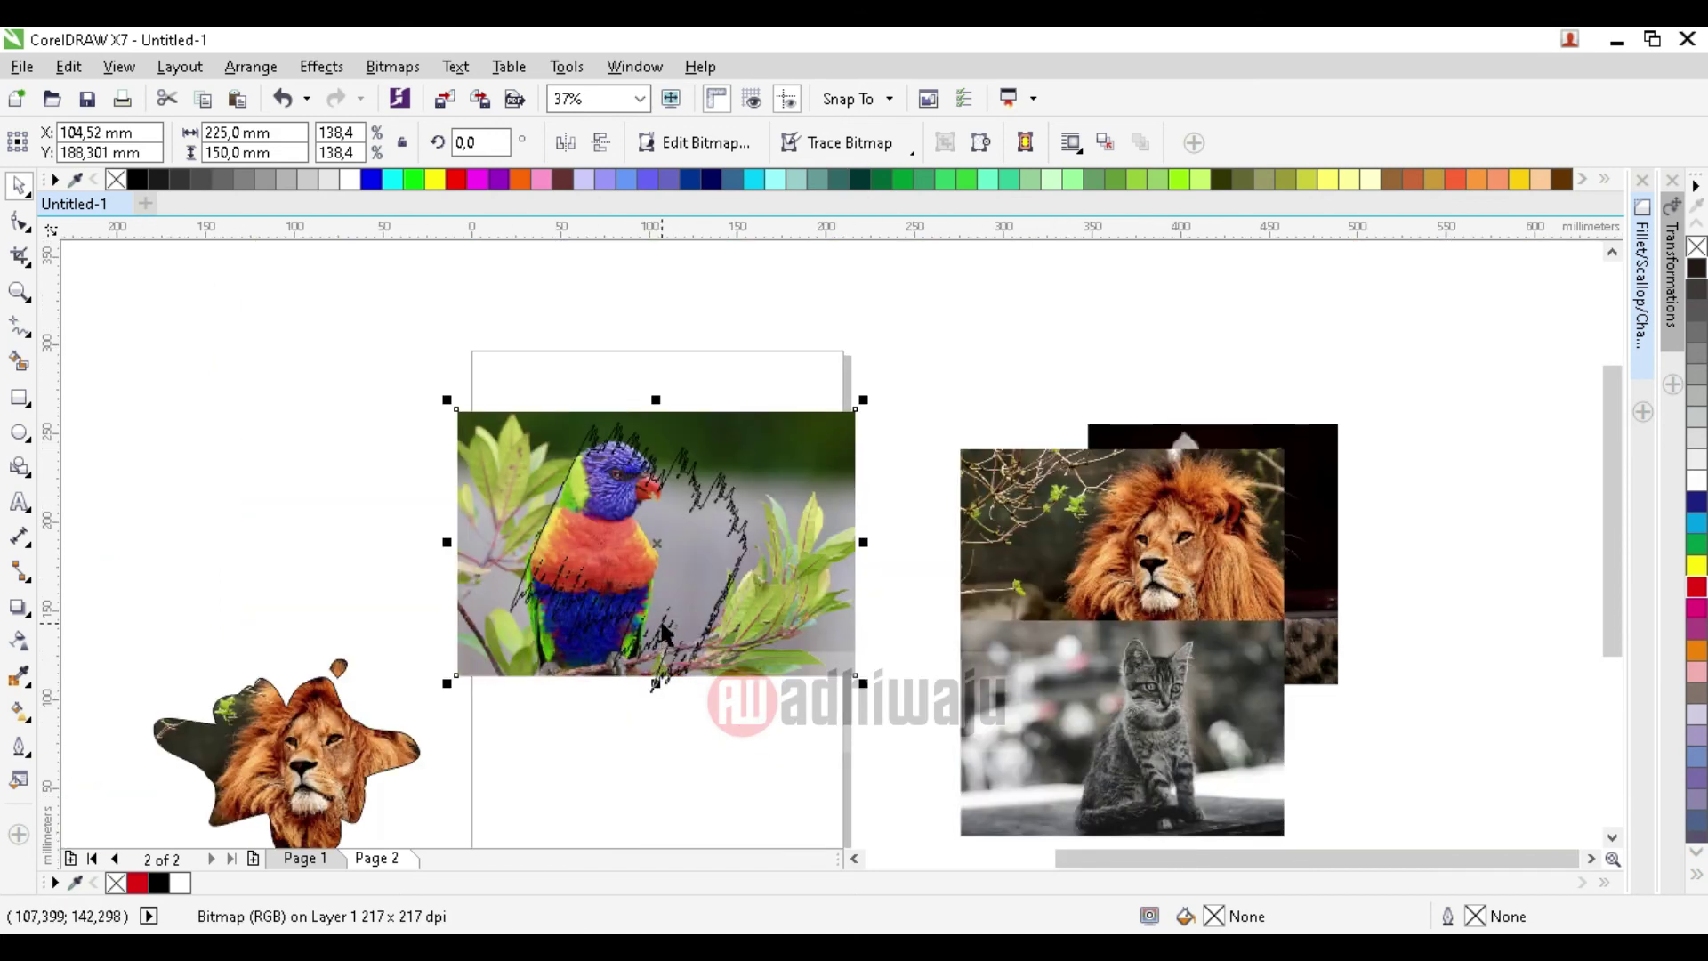
- Enlarge the parrot photo further to about 238 × 159 mm and position it to cover the whole brush-stroke outline
scroll(651, 620, "up", 2)
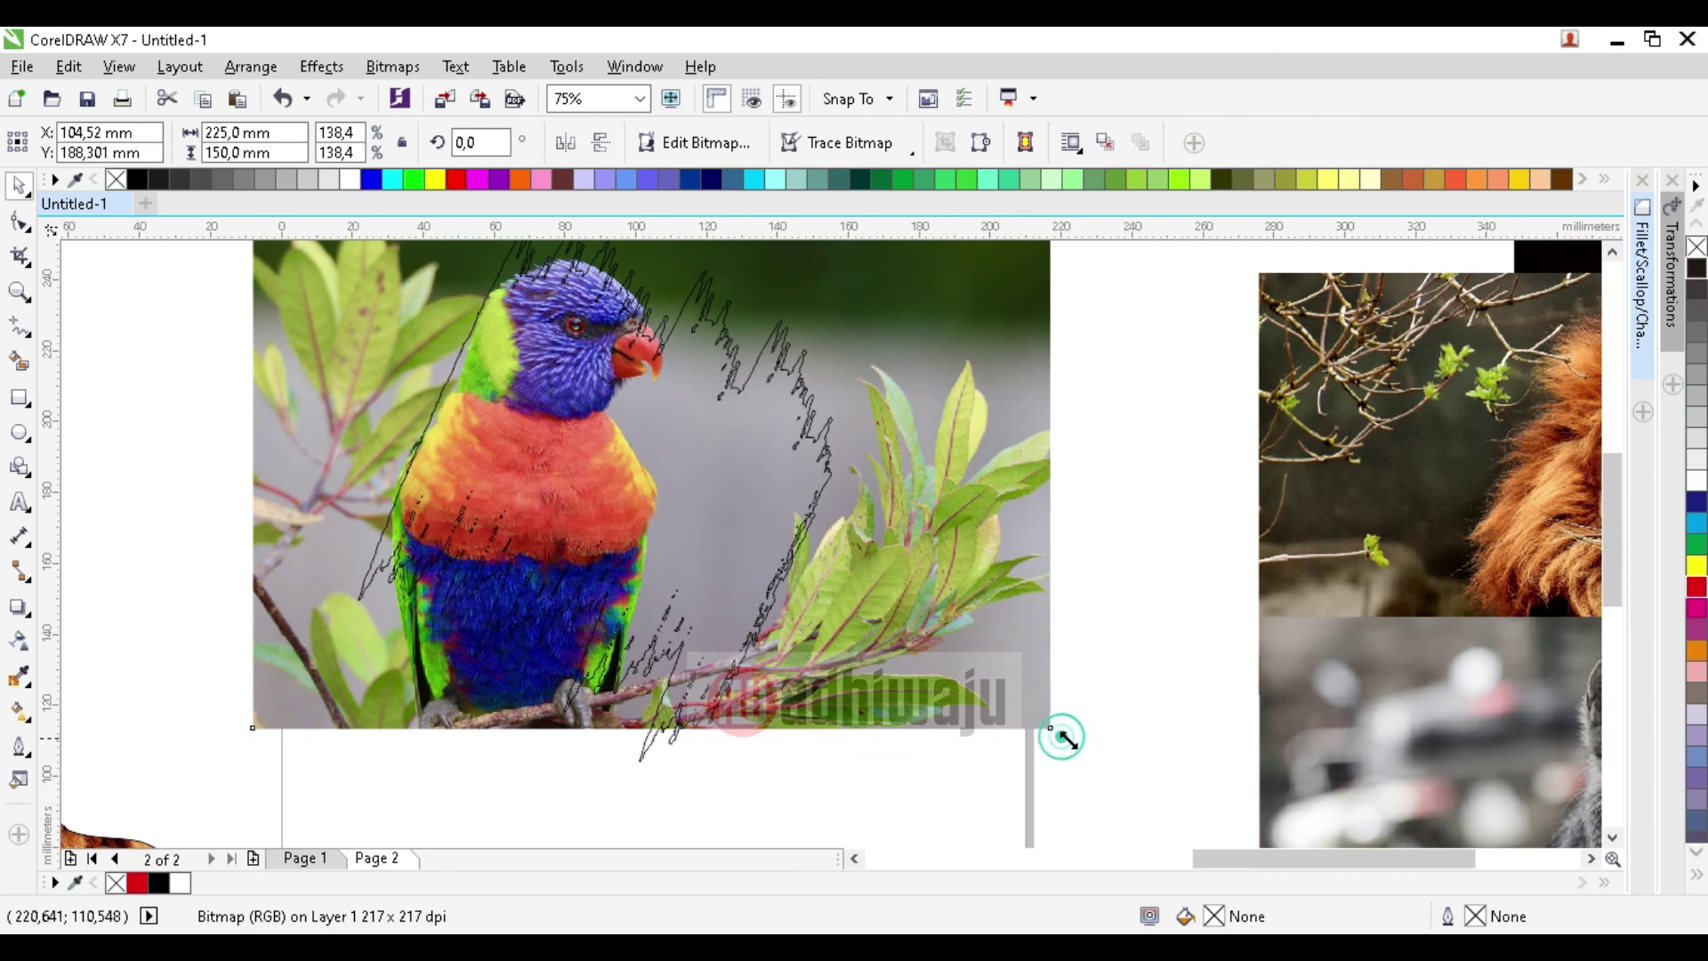
left_click_drag(1063, 737, 1105, 768)
mouse_move(998, 609)
left_mouse_down()
mouse_move(997, 626)
mouse_move(978, 605)
left_mouse_up()
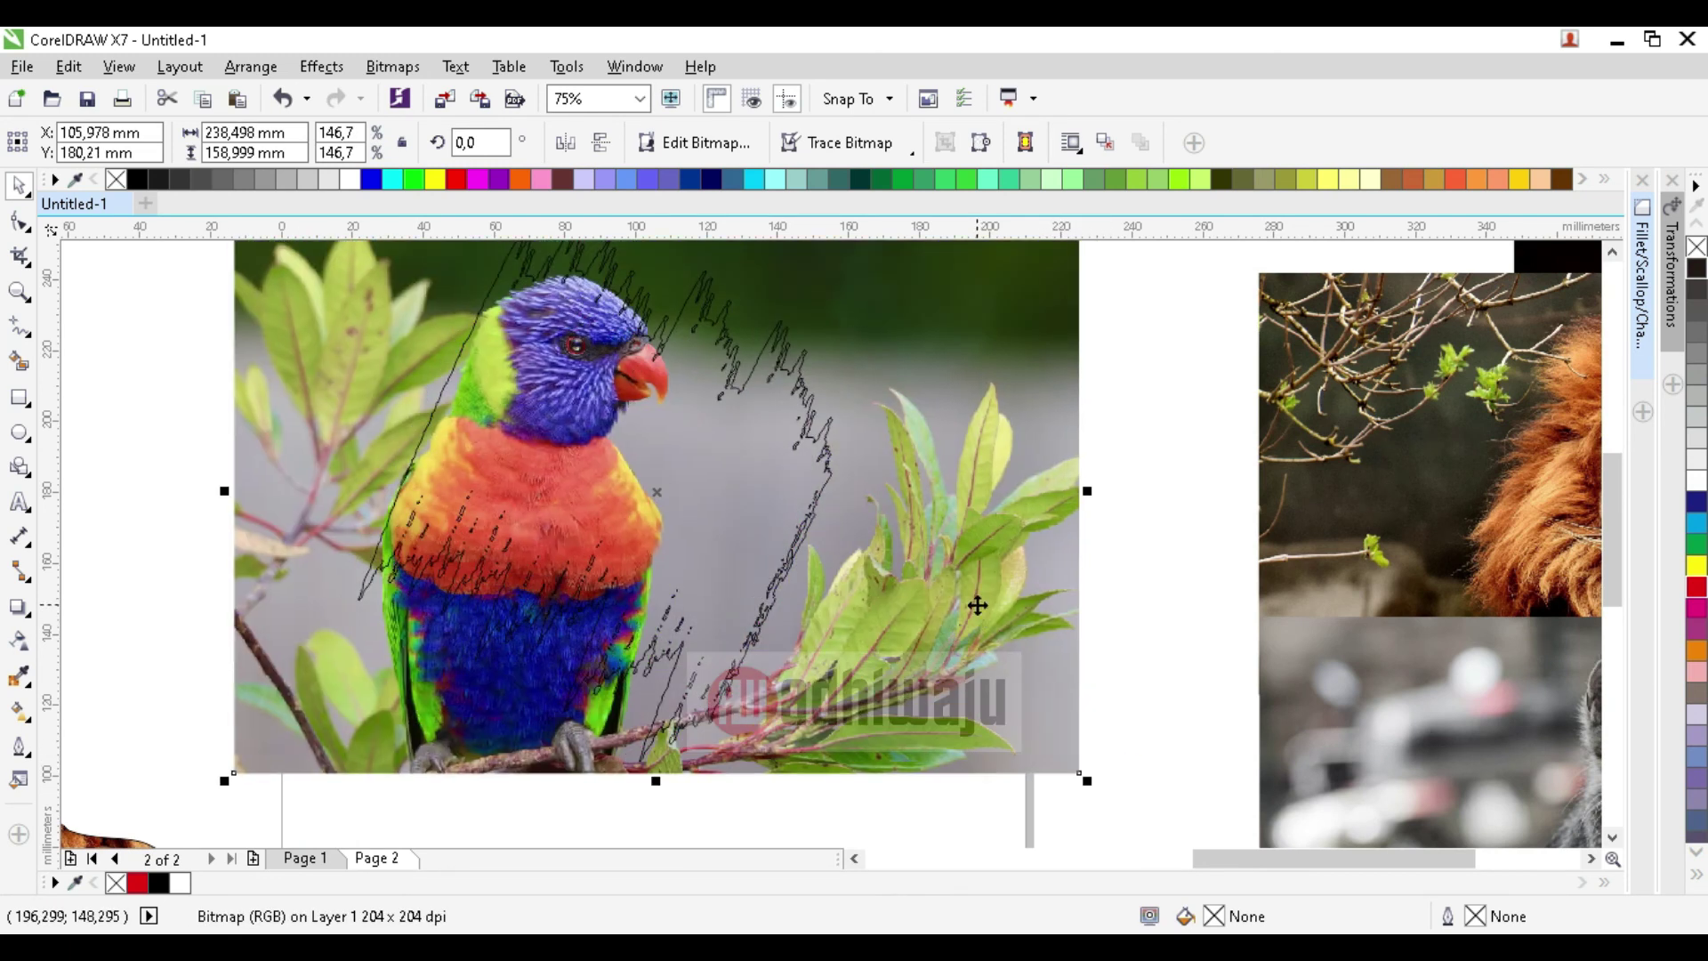
scroll(692, 786, "up", 1)
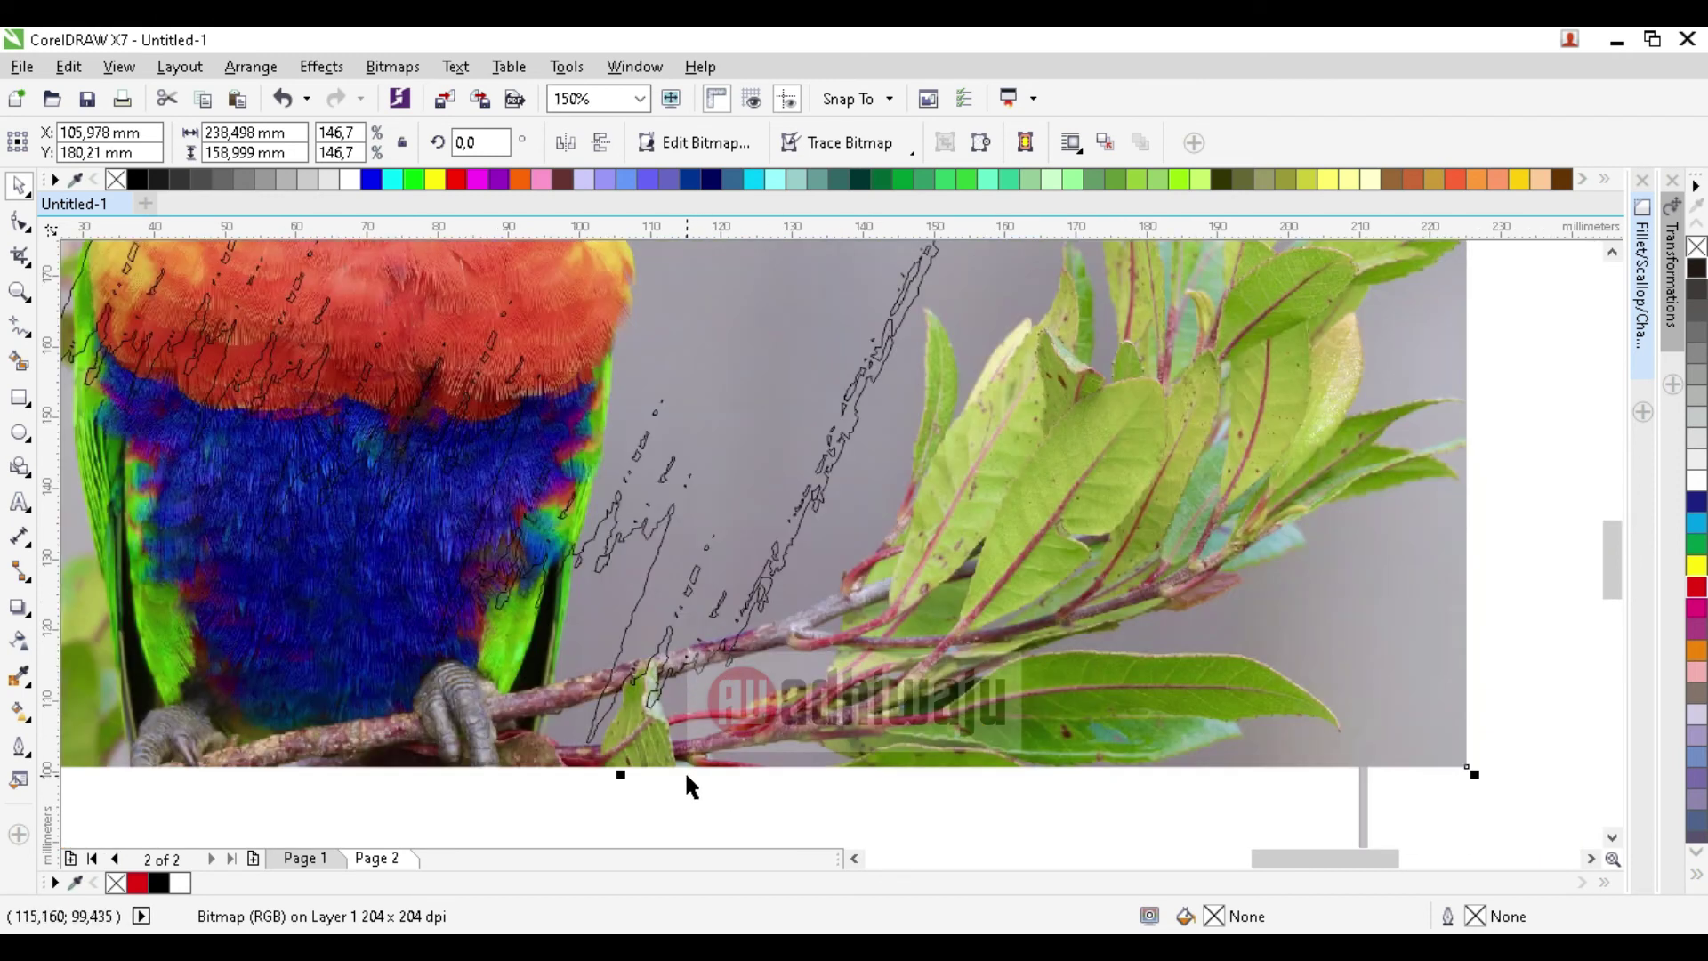
scroll(686, 785, "down", 2)
scroll(705, 518, "up", 1)
scroll(705, 440, "down", 1)
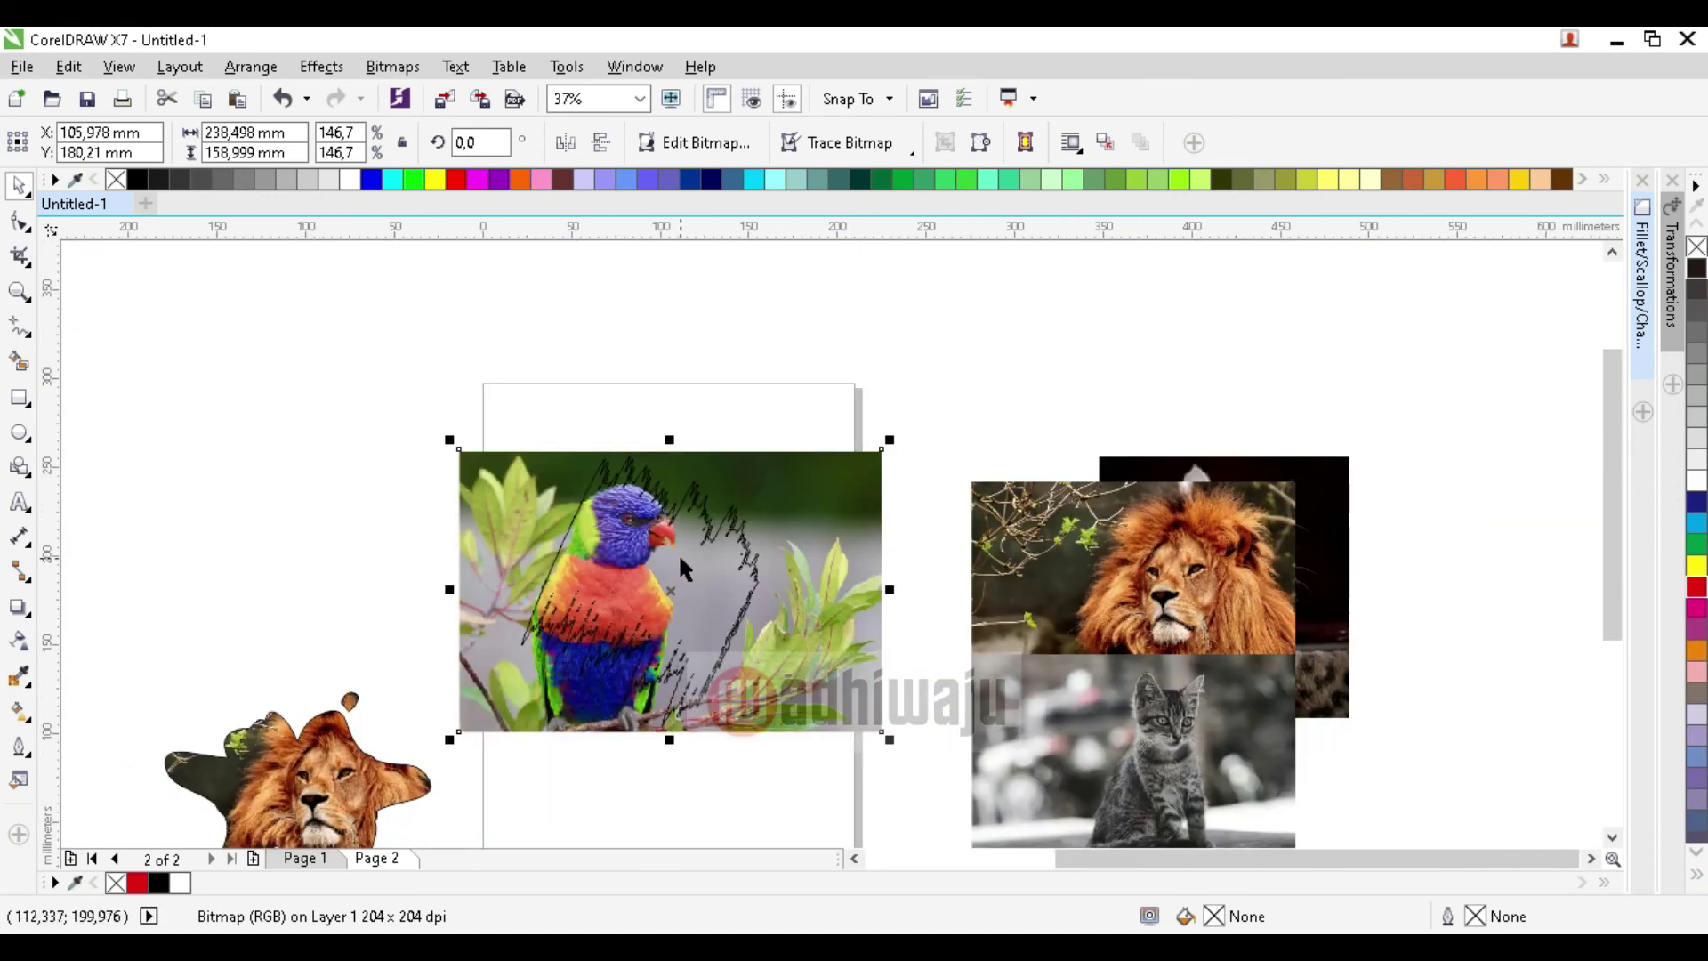
- Intersect the parrot photo with the brush-stroke outline and move the original photo beside the other source photos
left_click(678, 553)
left_click(832, 514, "shift")
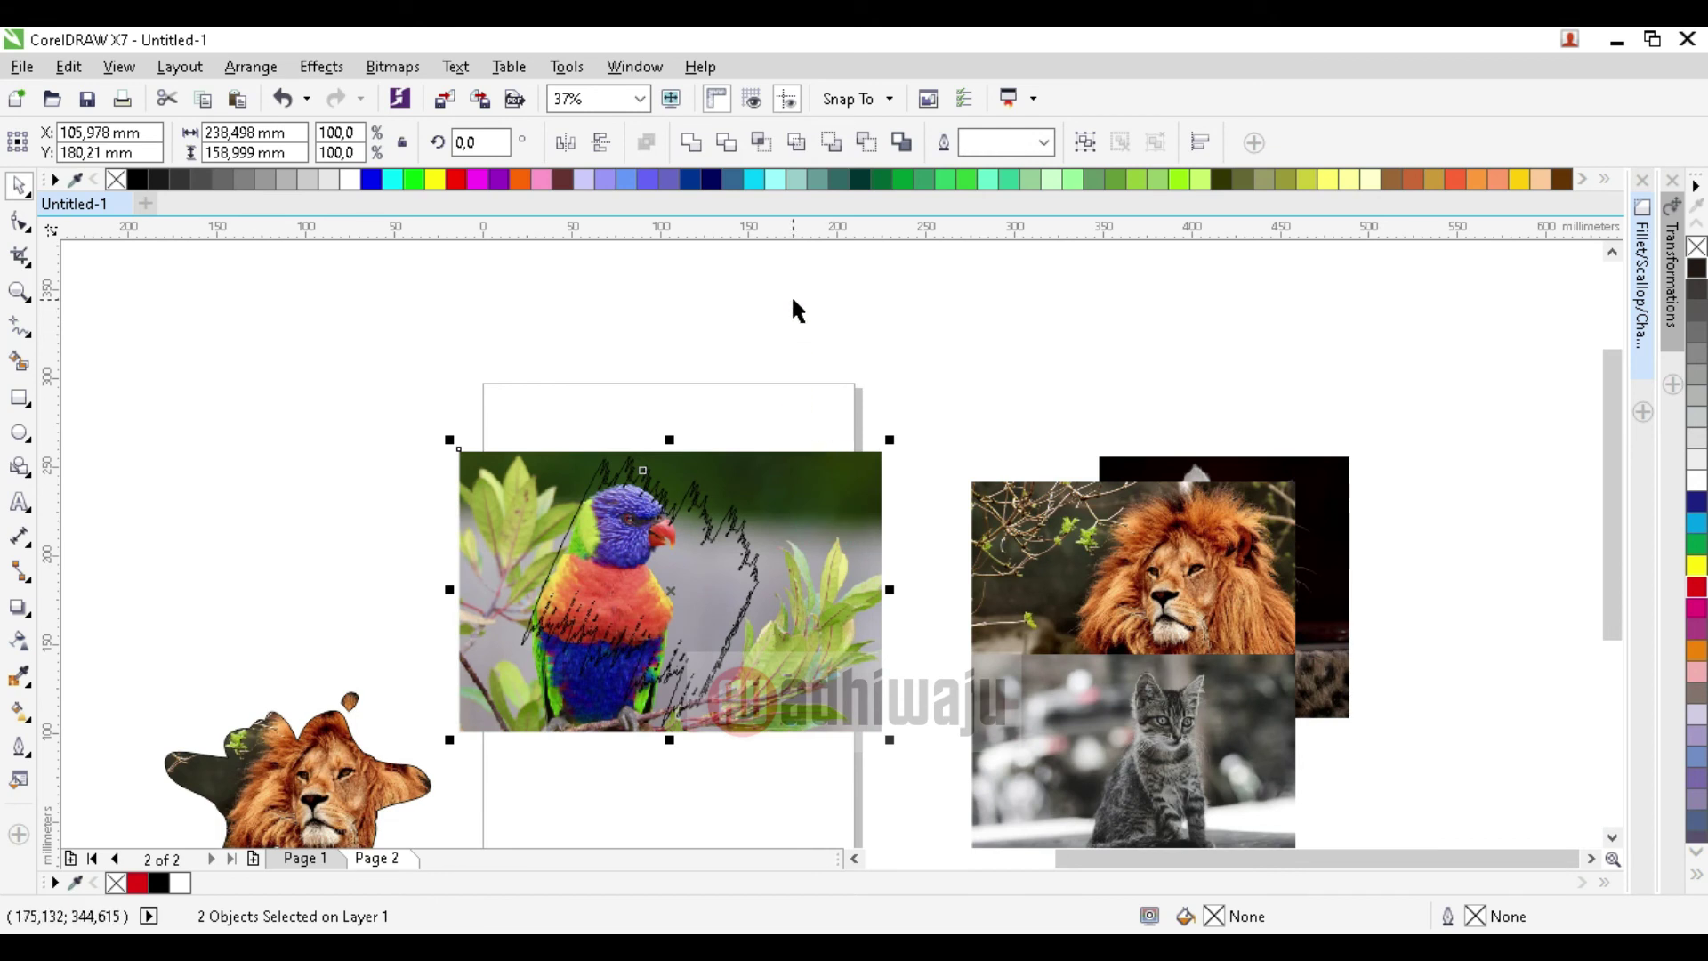
left_click(380, 308)
left_click_drag(312, 355, 929, 756)
left_click(763, 145)
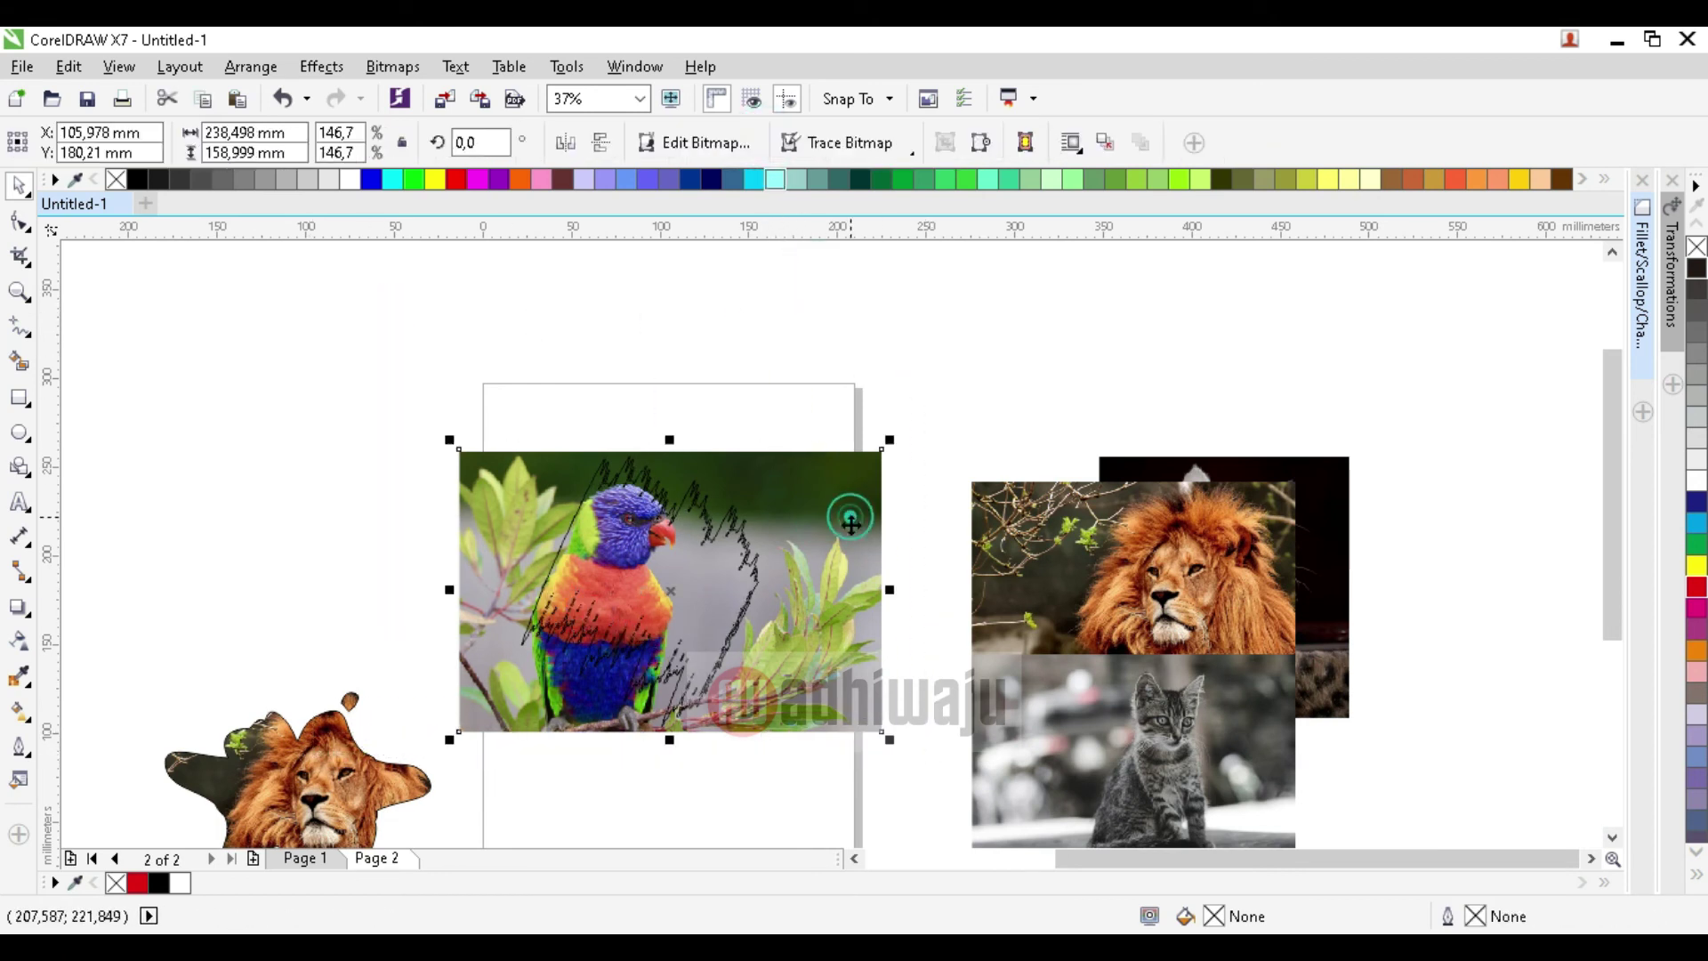
left_click_drag(782, 472, 1497, 392)
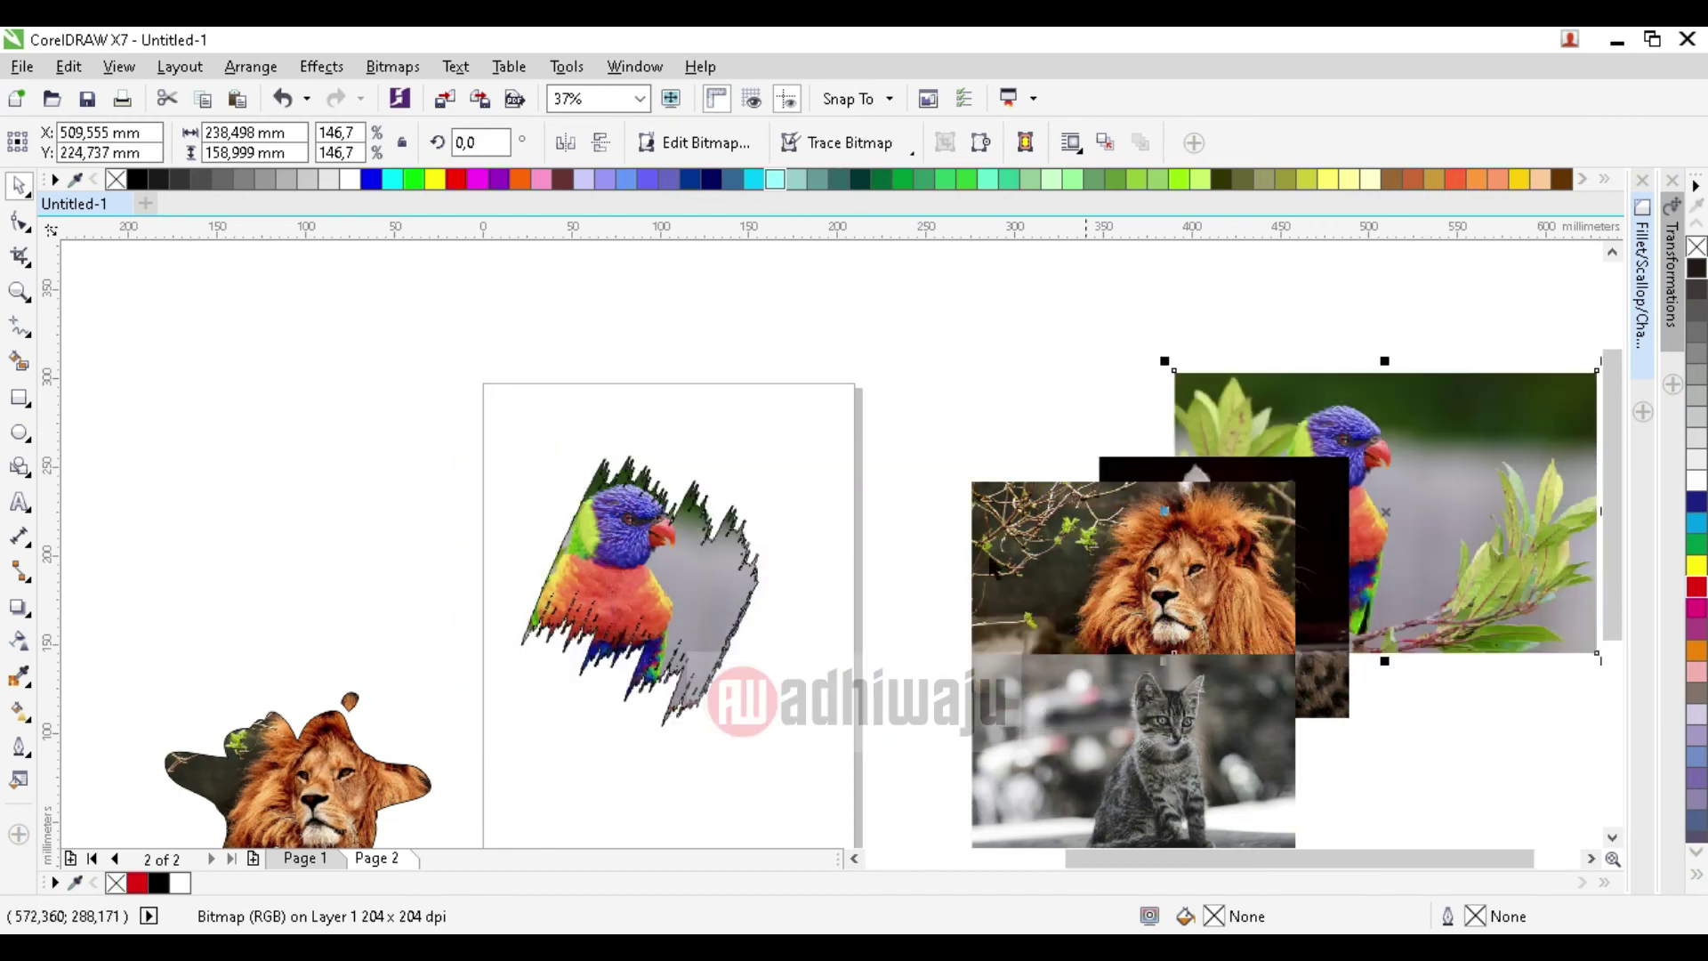
left_click(812, 407)
- Move the cropped parrot together with its outline off the page, above and beside the lion crop
scroll(815, 286, "down", 3)
scroll(726, 431, "up", 2)
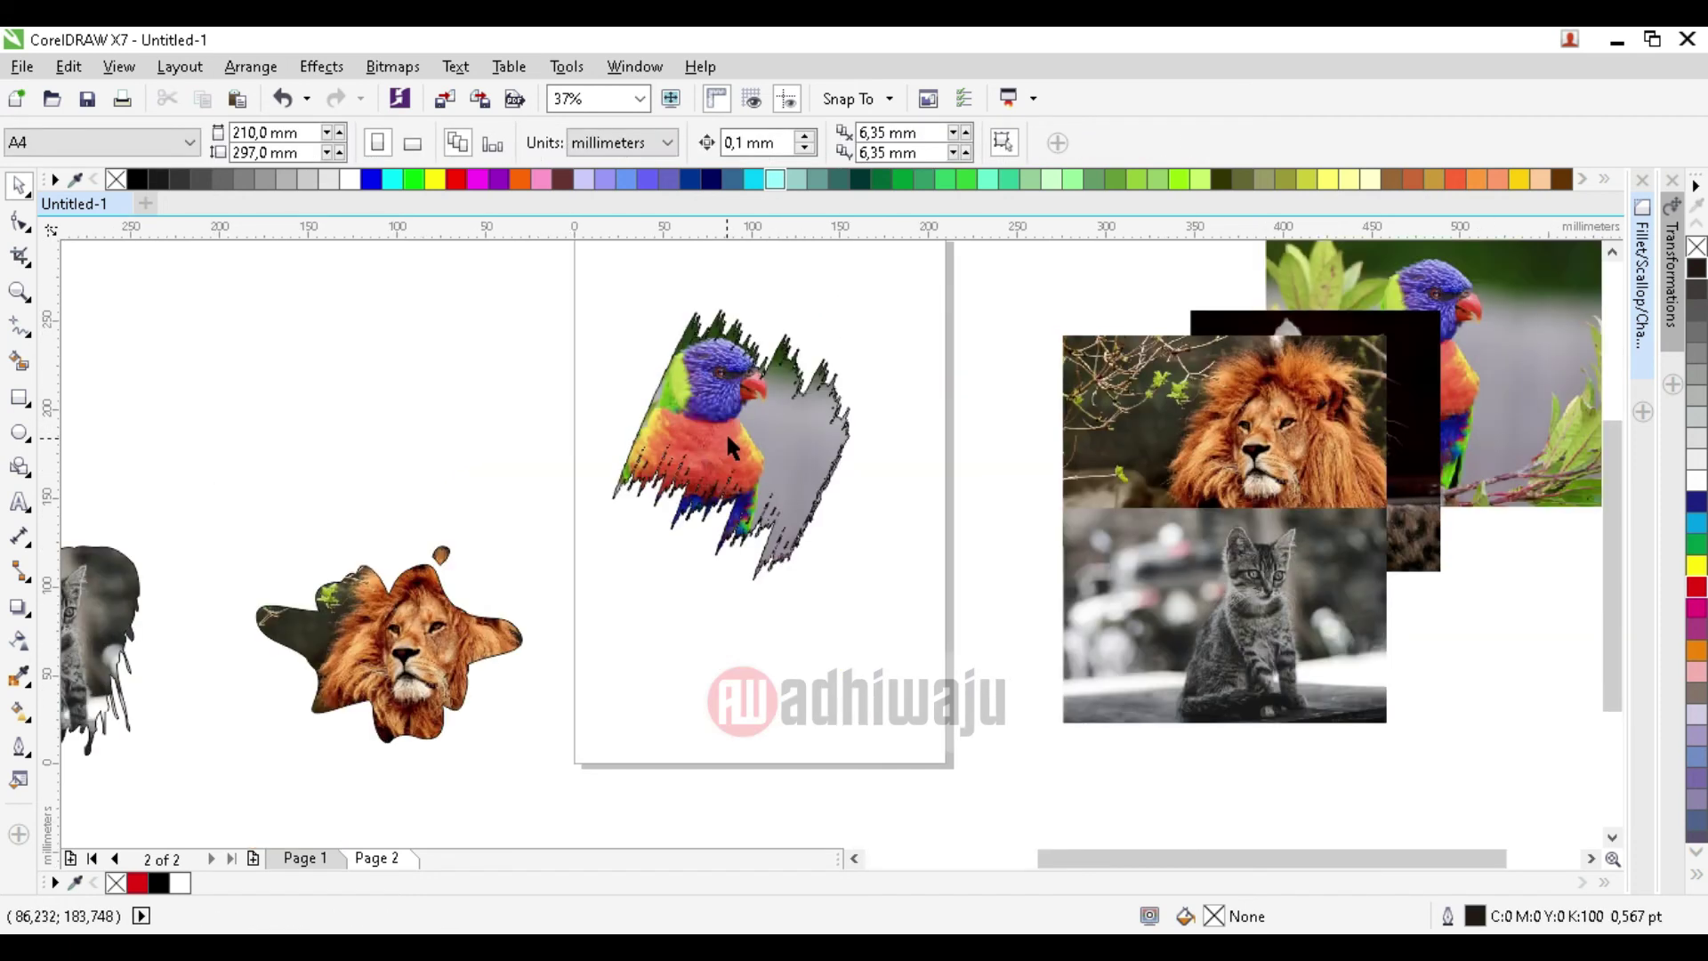
scroll(754, 445, "down", 1)
left_click_drag(663, 343, 856, 528)
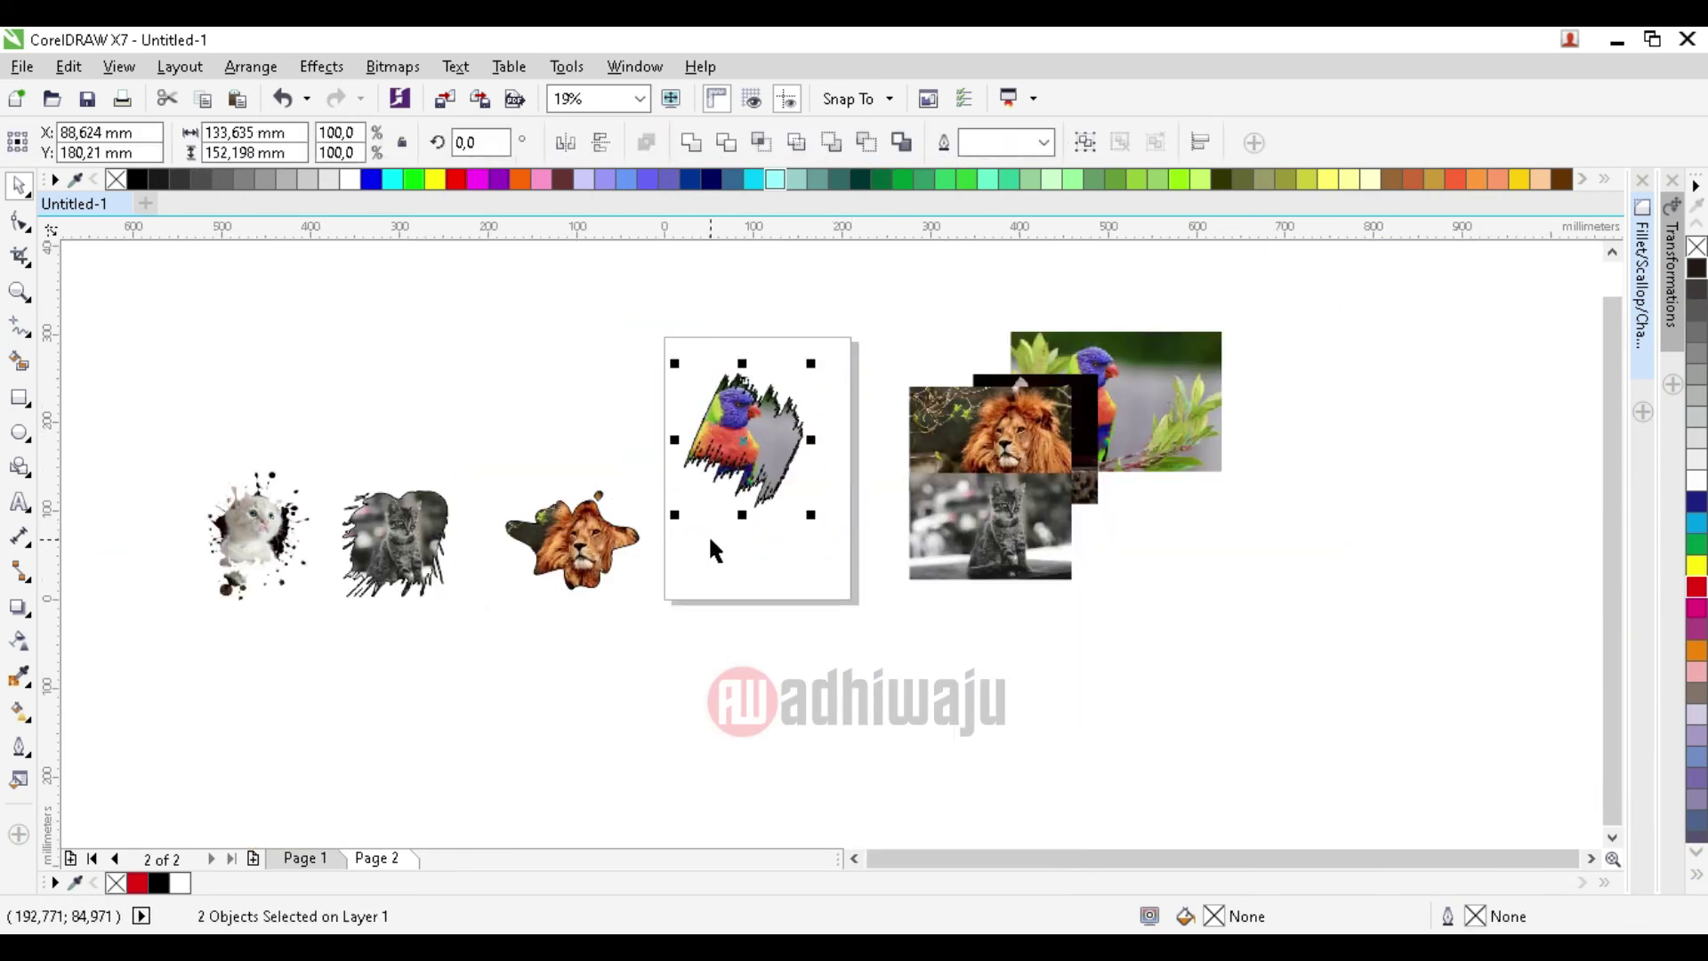
left_click_drag(733, 447, 571, 412)
left_click(725, 489)
- Move the lion, grey kitten and white kitten crops up to form a row beside the cropped parrot
left_click_drag(754, 652, 481, 432)
mouse_move(559, 539)
left_mouse_down()
mouse_move(473, 473)
mouse_move(464, 404)
left_mouse_up()
left_click_drag(312, 466, 527, 631)
left_click_drag(389, 540, 338, 388)
left_click_drag(125, 465, 359, 619)
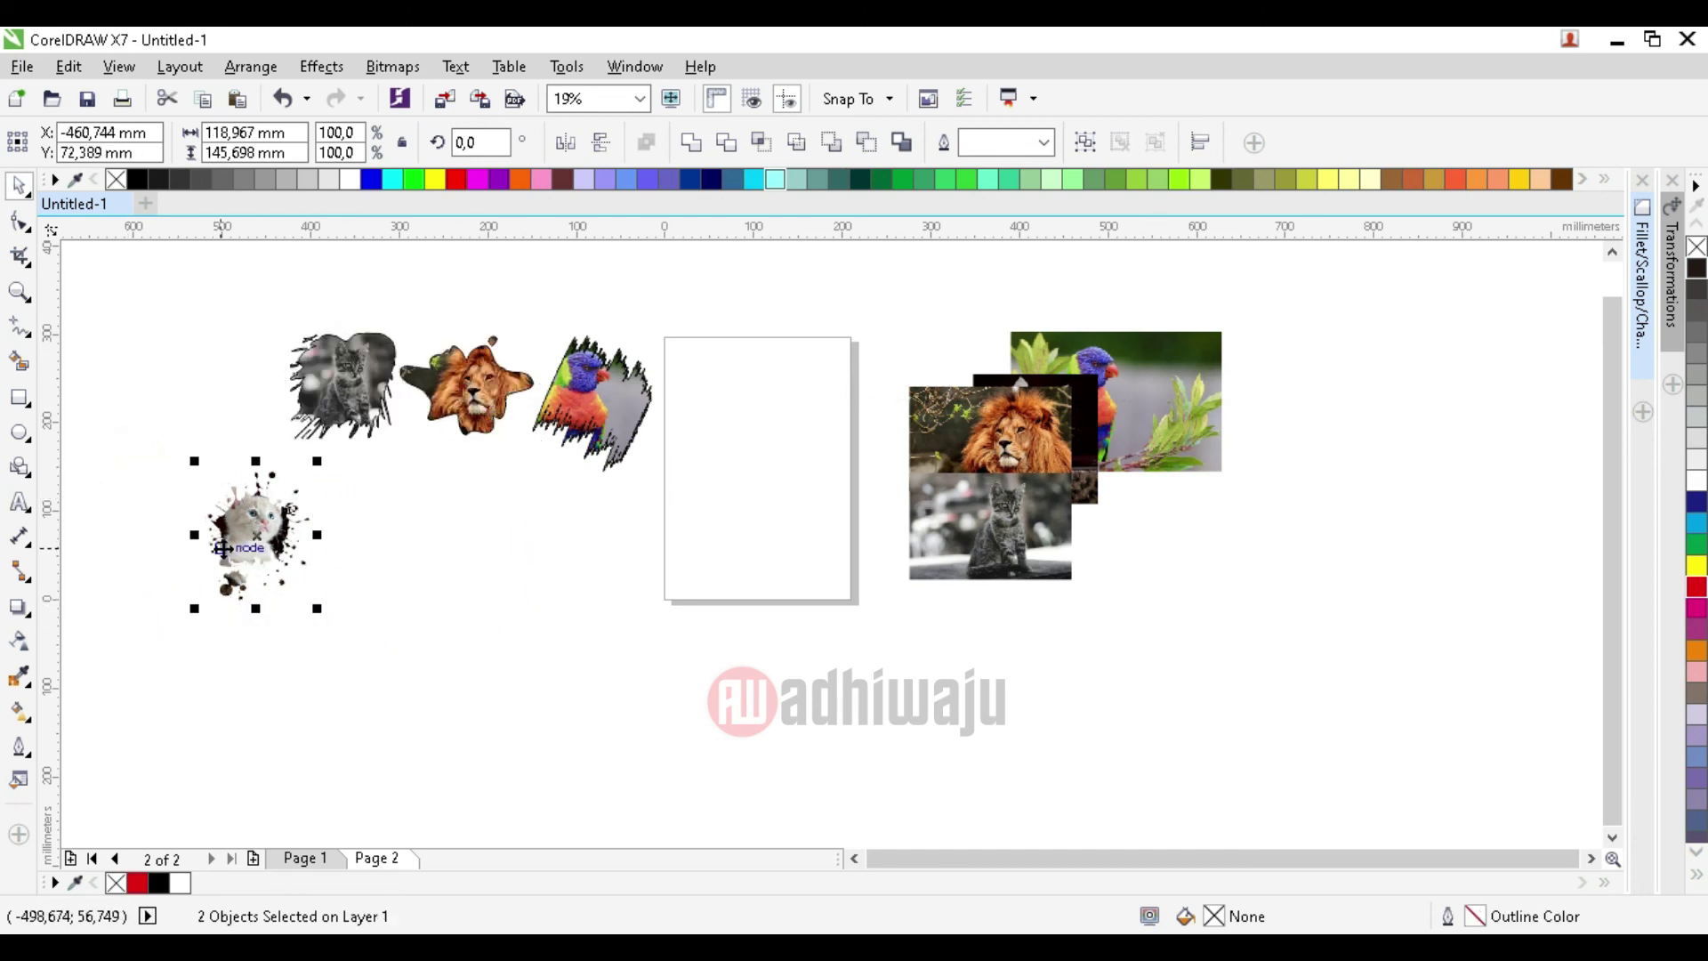
left_click_drag(223, 548, 212, 382)
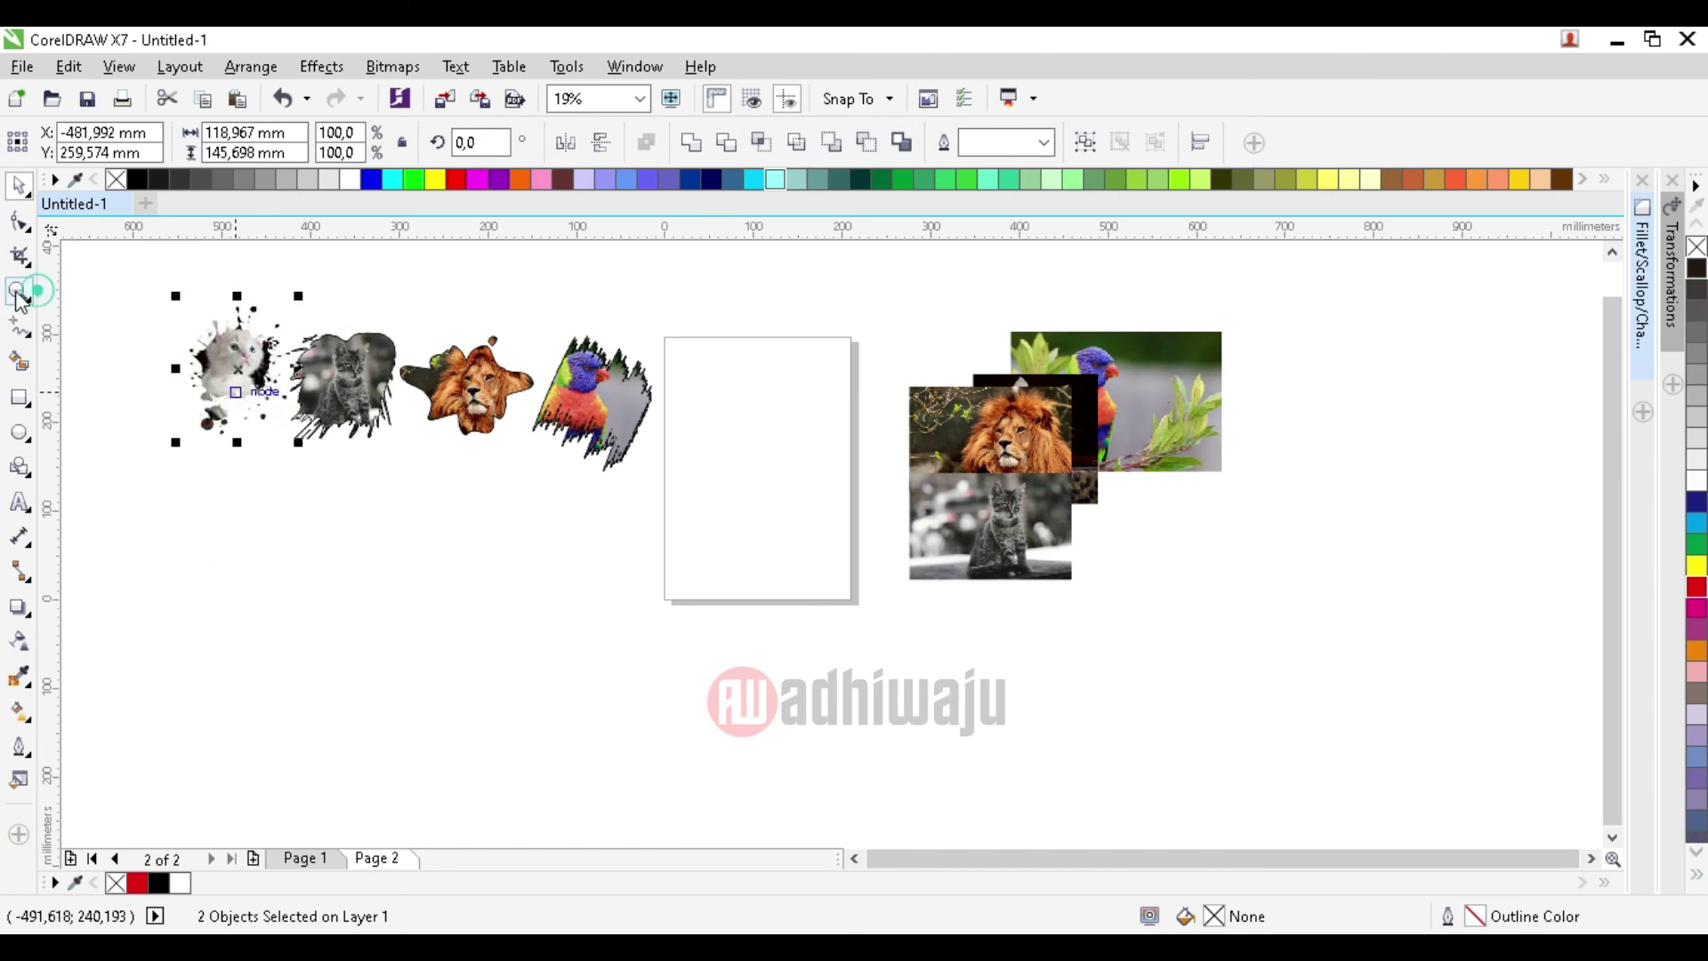
- Try to align the four cropped animal shapes on a common horizontal centre line
left_click(17, 294)
left_click_drag(96, 294, 709, 500)
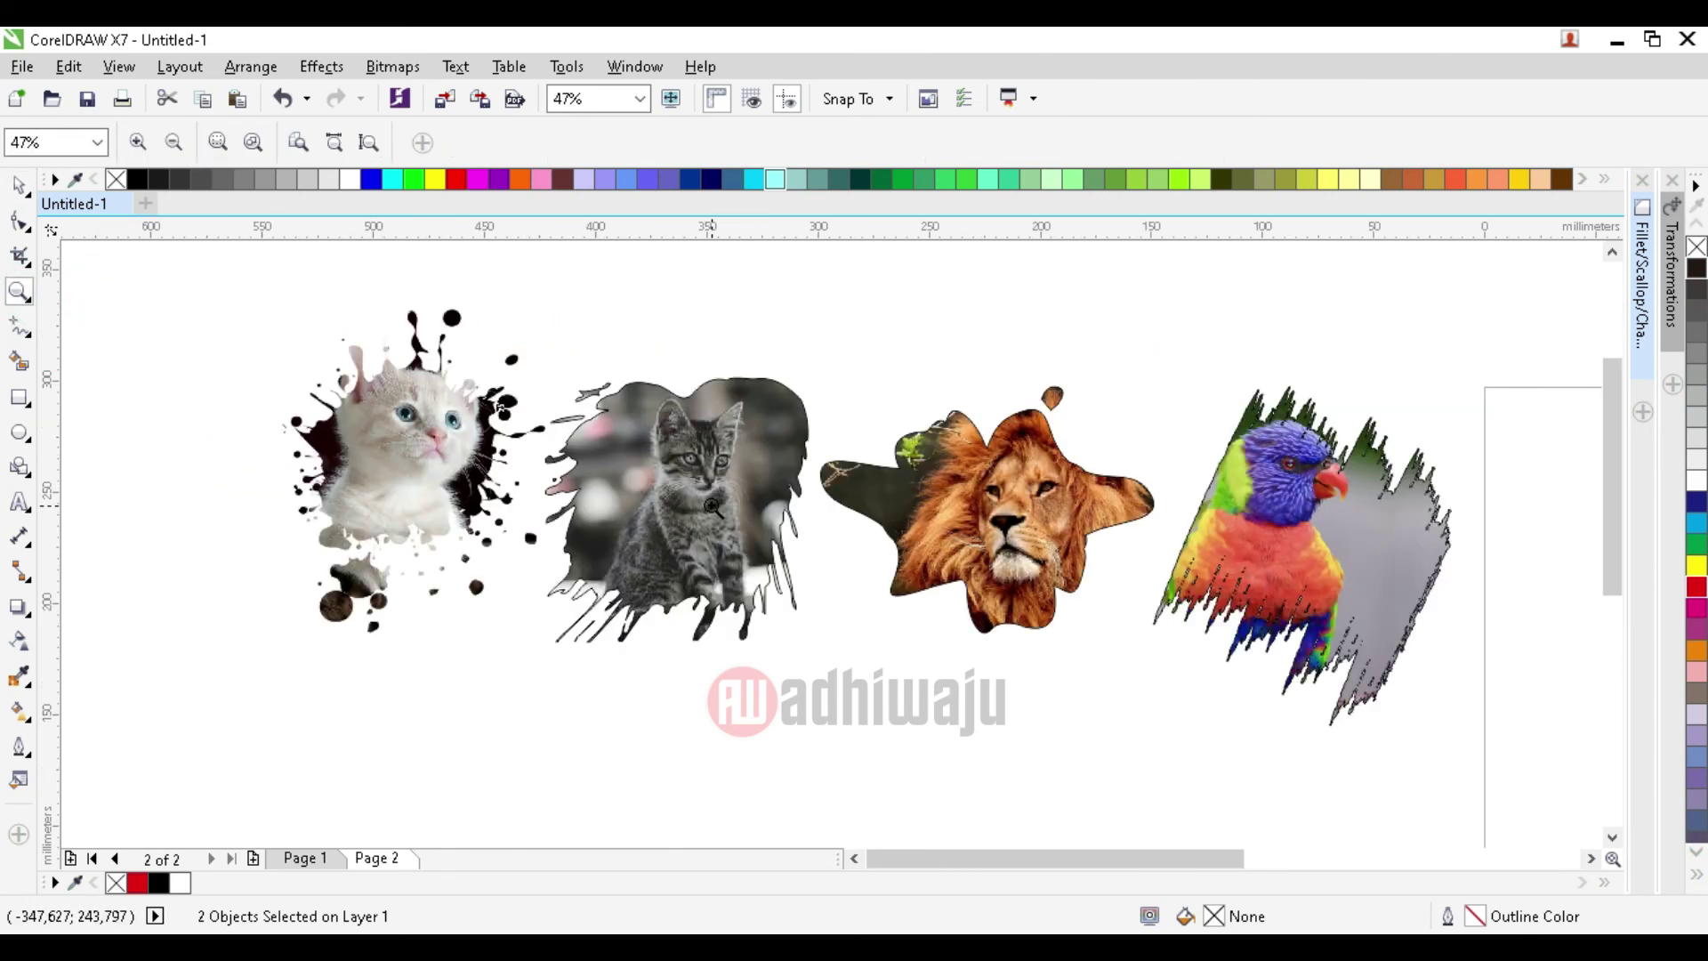
key("space")
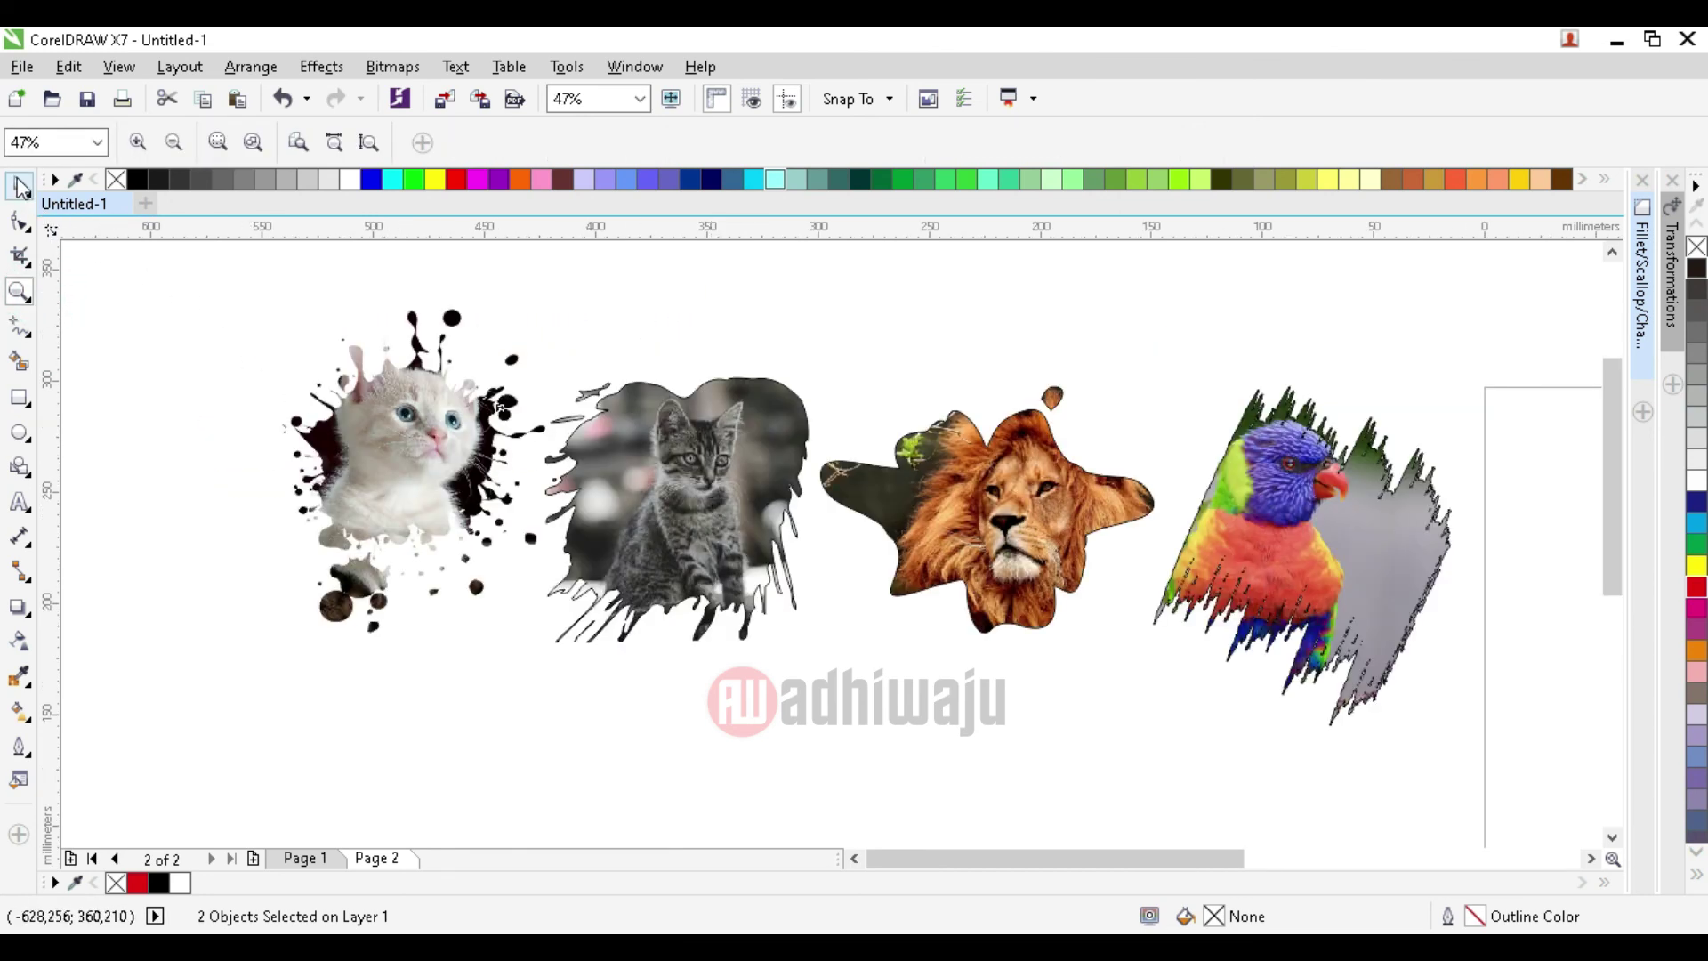
left_click_drag(82, 276, 1527, 758)
left_click(184, 317)
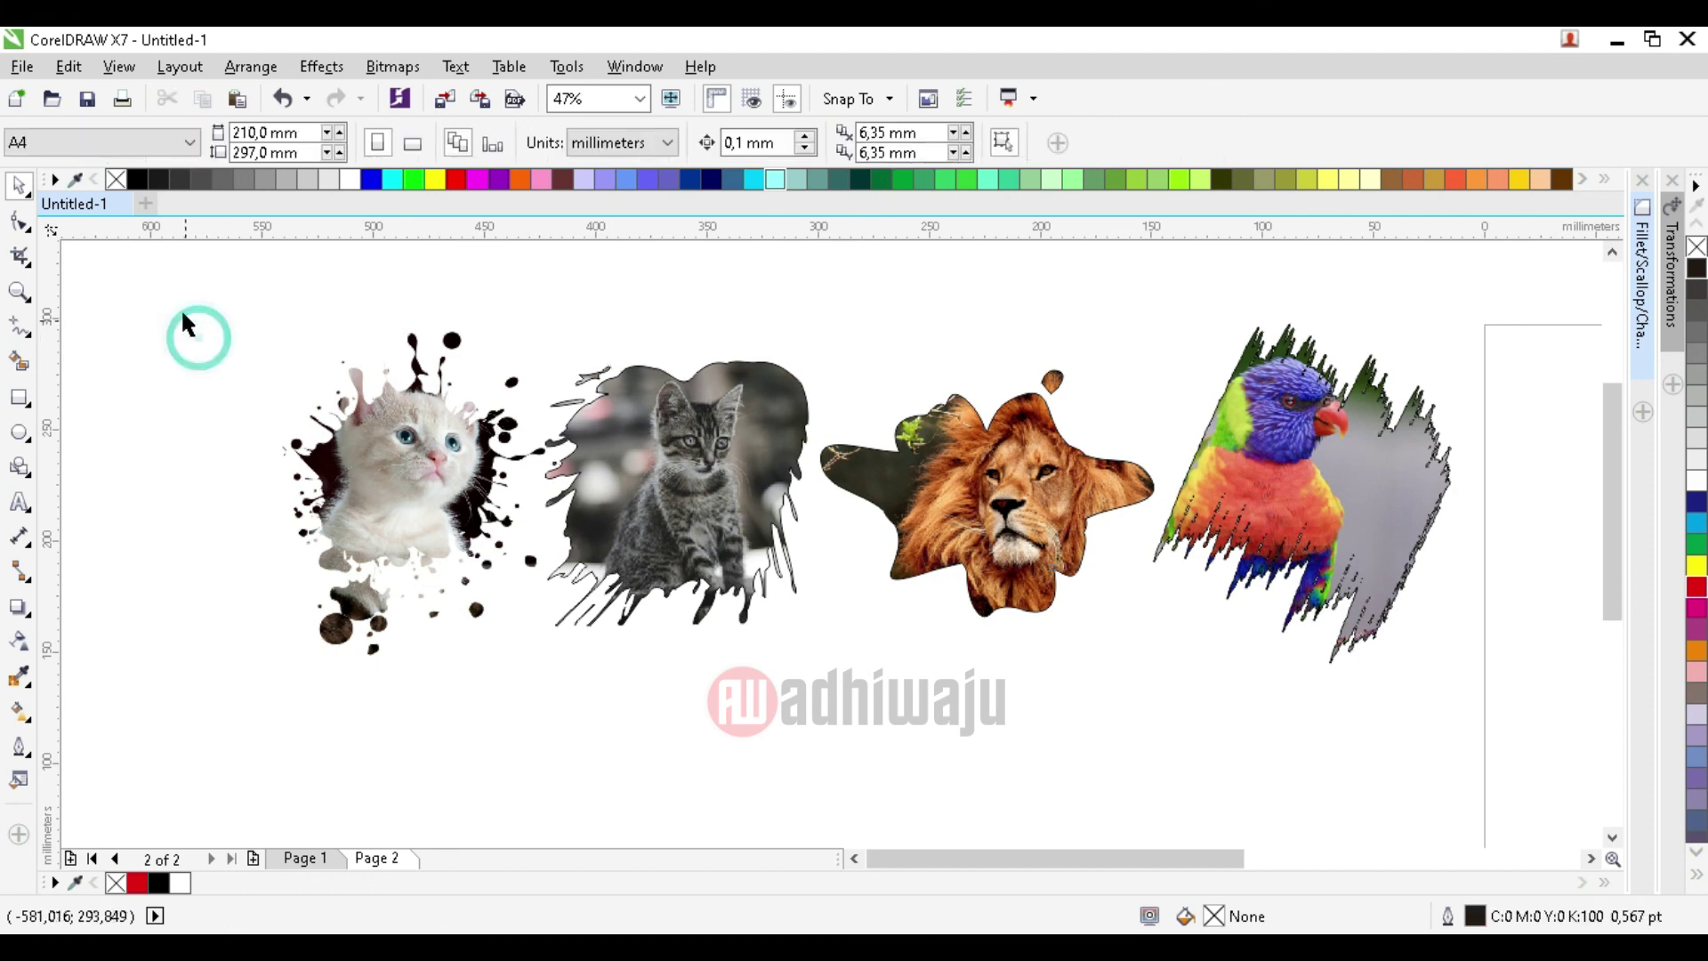
- Preview the row of cropped animal shapes full screen and undo their alignment
left_click(18, 290)
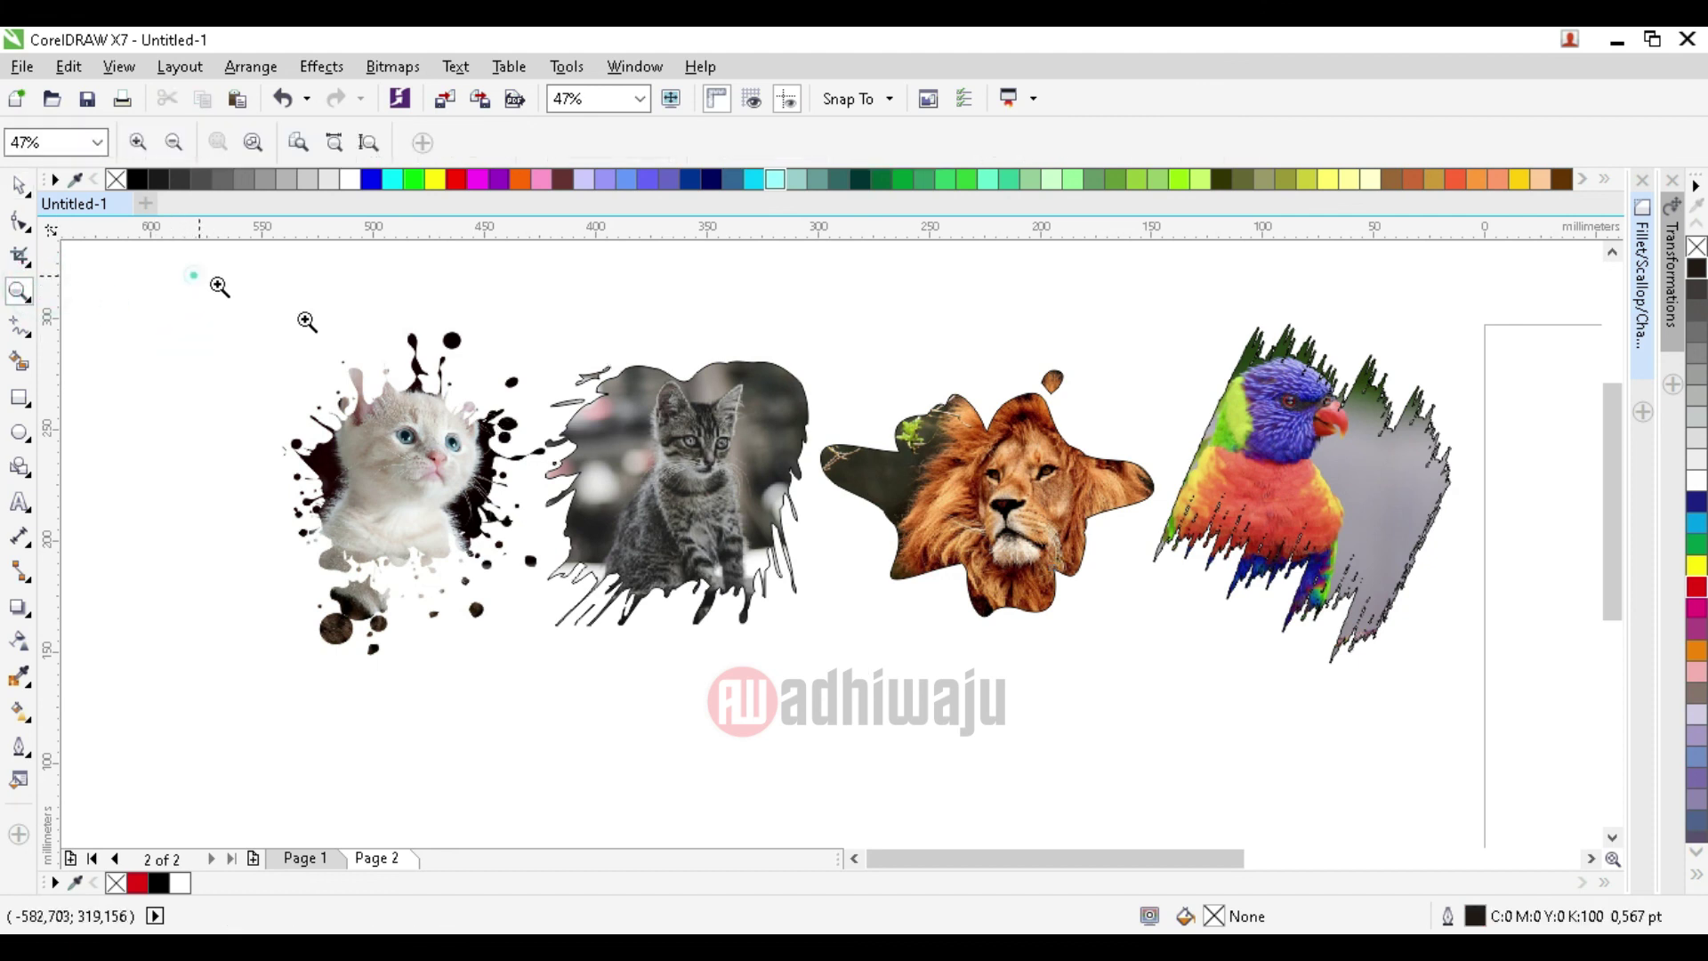
left_click_drag(194, 277, 1515, 749)
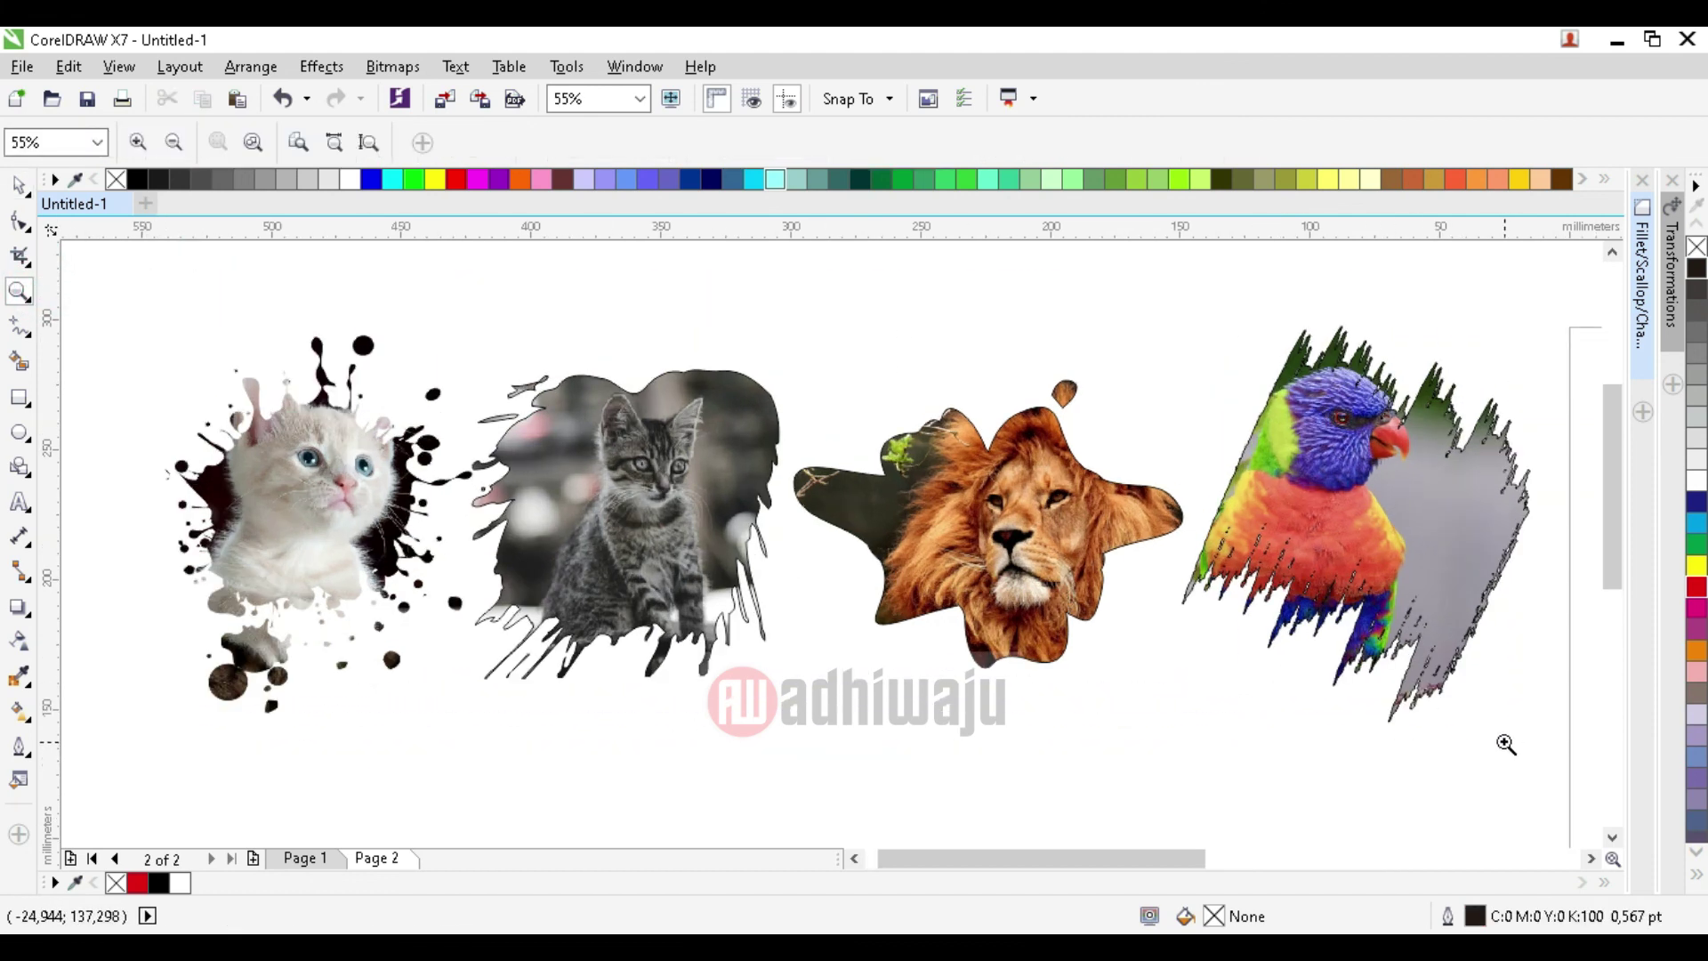
key("F9")
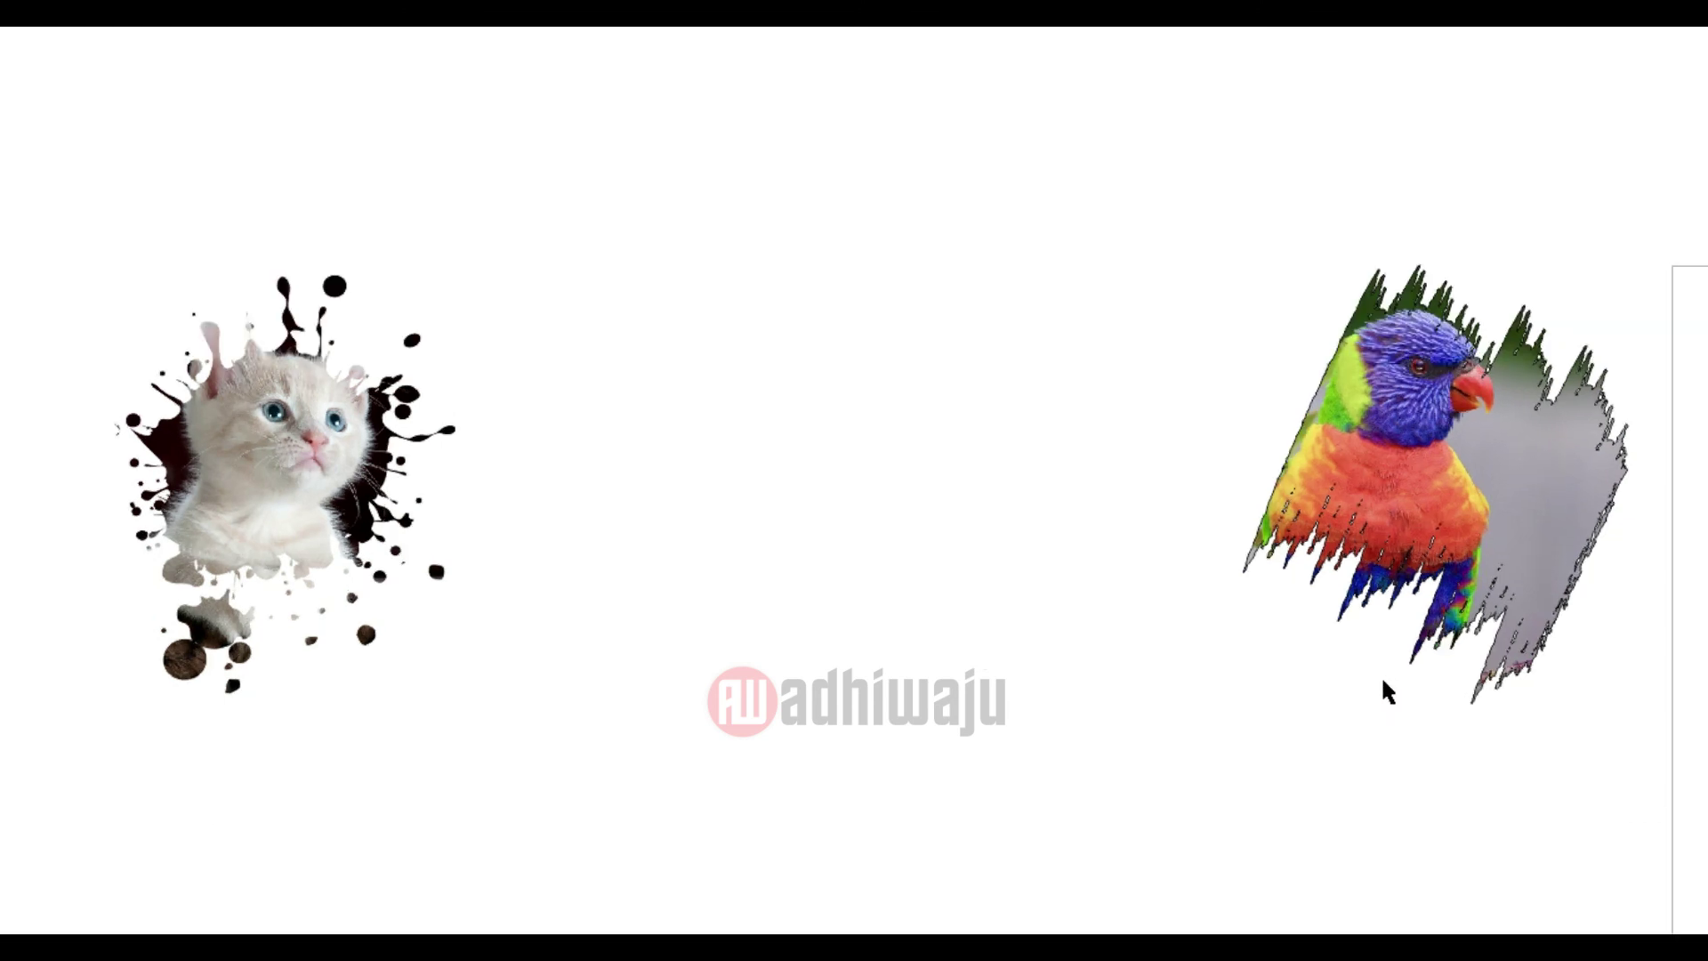
left_click(104, 249)
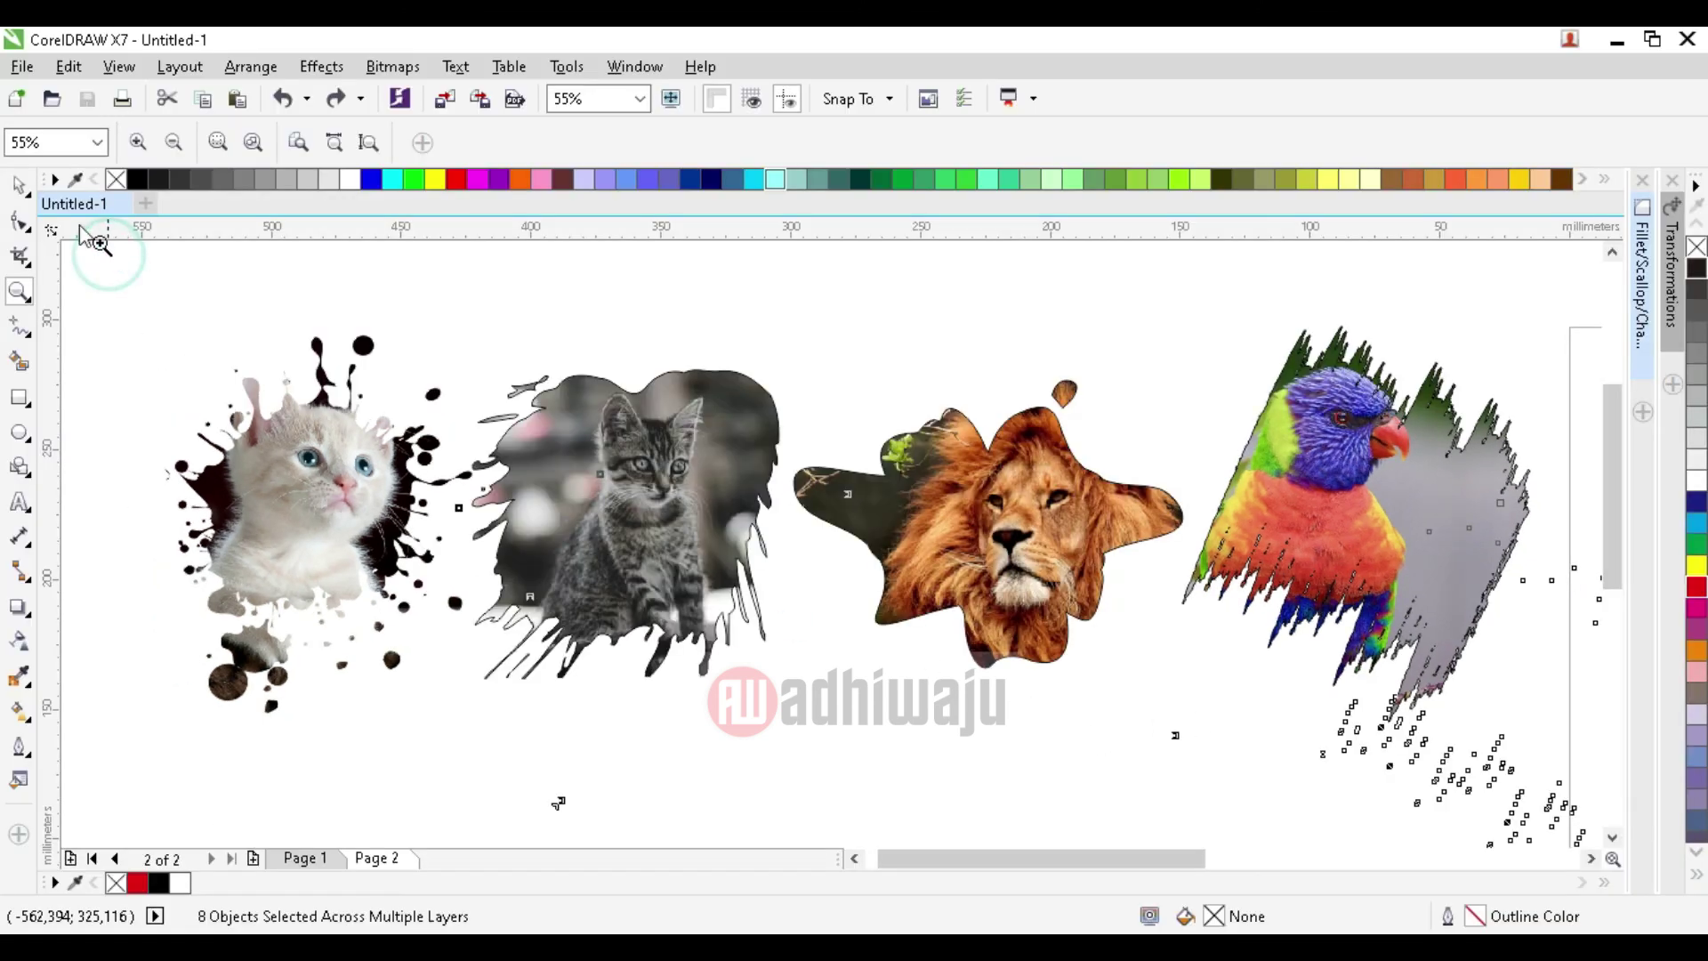
- Group the four cropped animal shapes with their outlines and move the group about 81 mm right and 22 mm down
left_click(19, 185)
key("F3")
left_click(1027, 556)
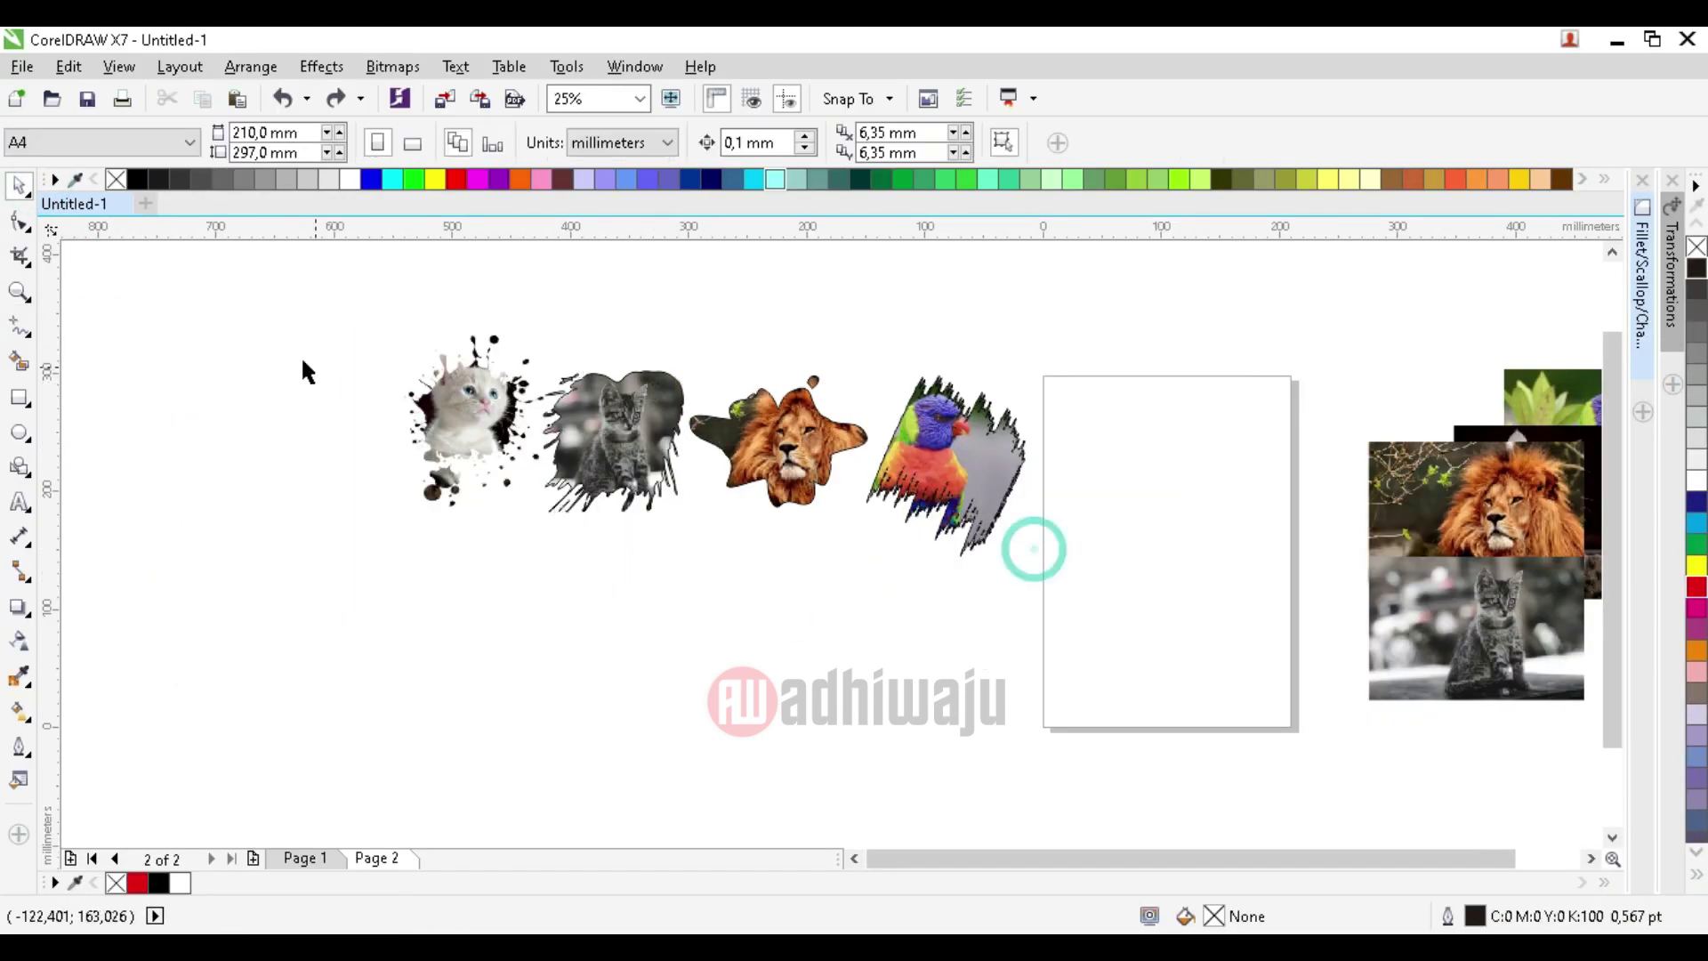
left_click_drag(317, 286, 1163, 640)
key("ctrl+g")
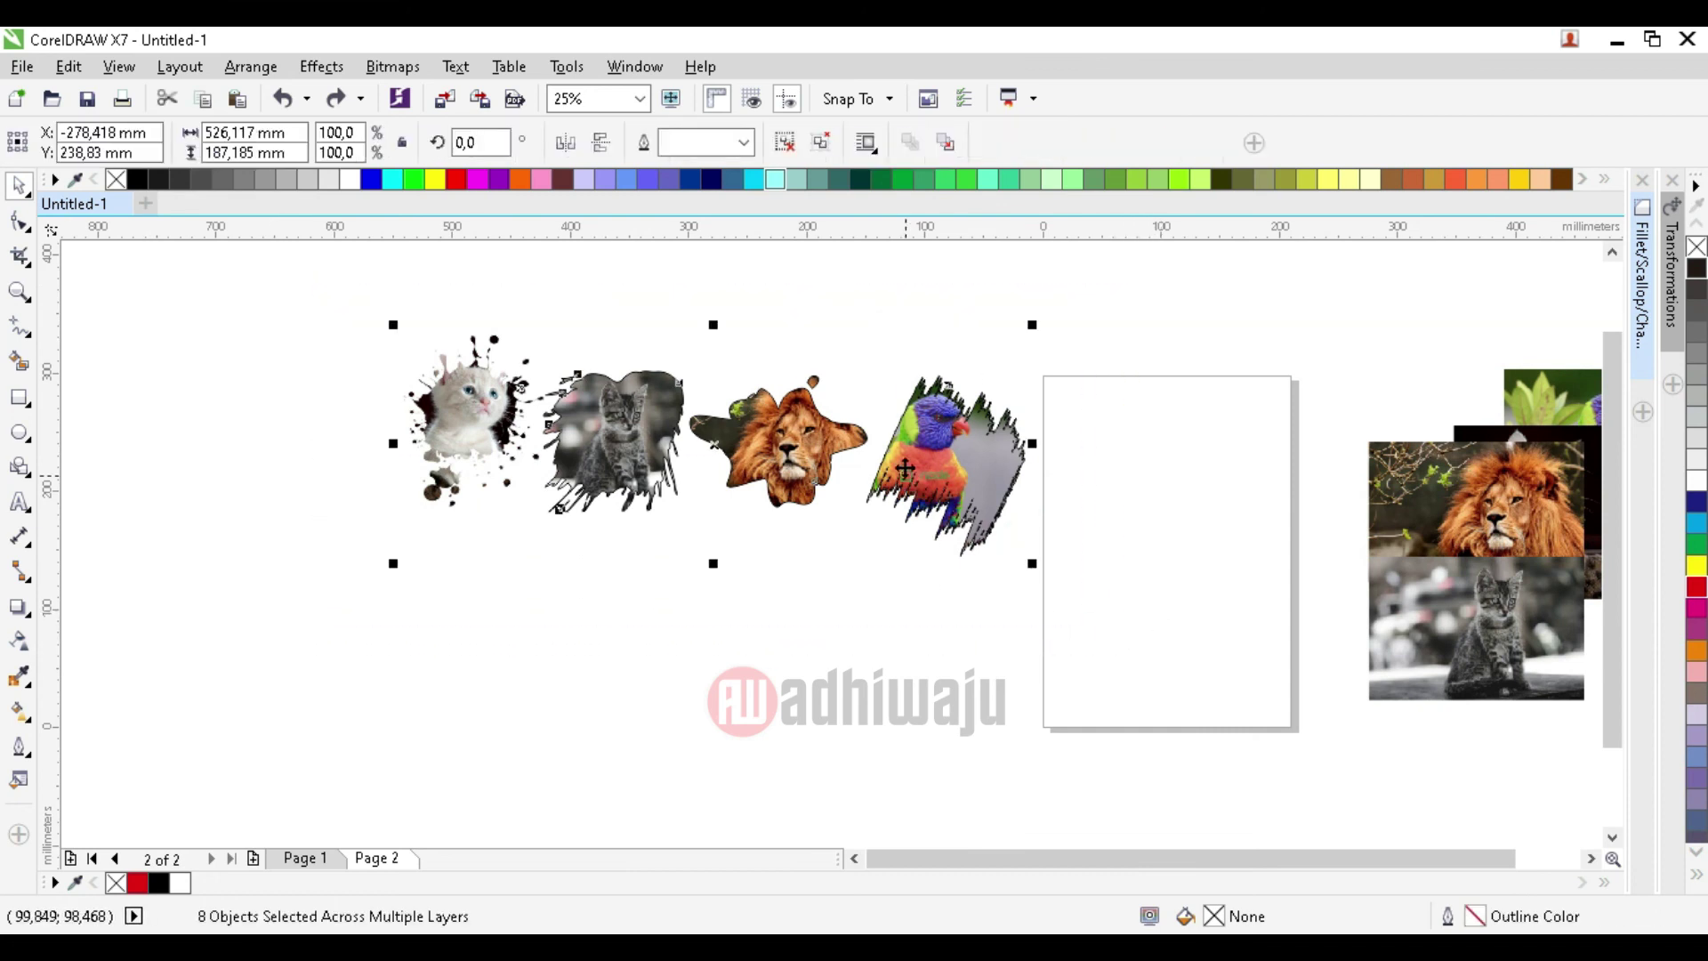
left_click_drag(929, 478, 1024, 504)
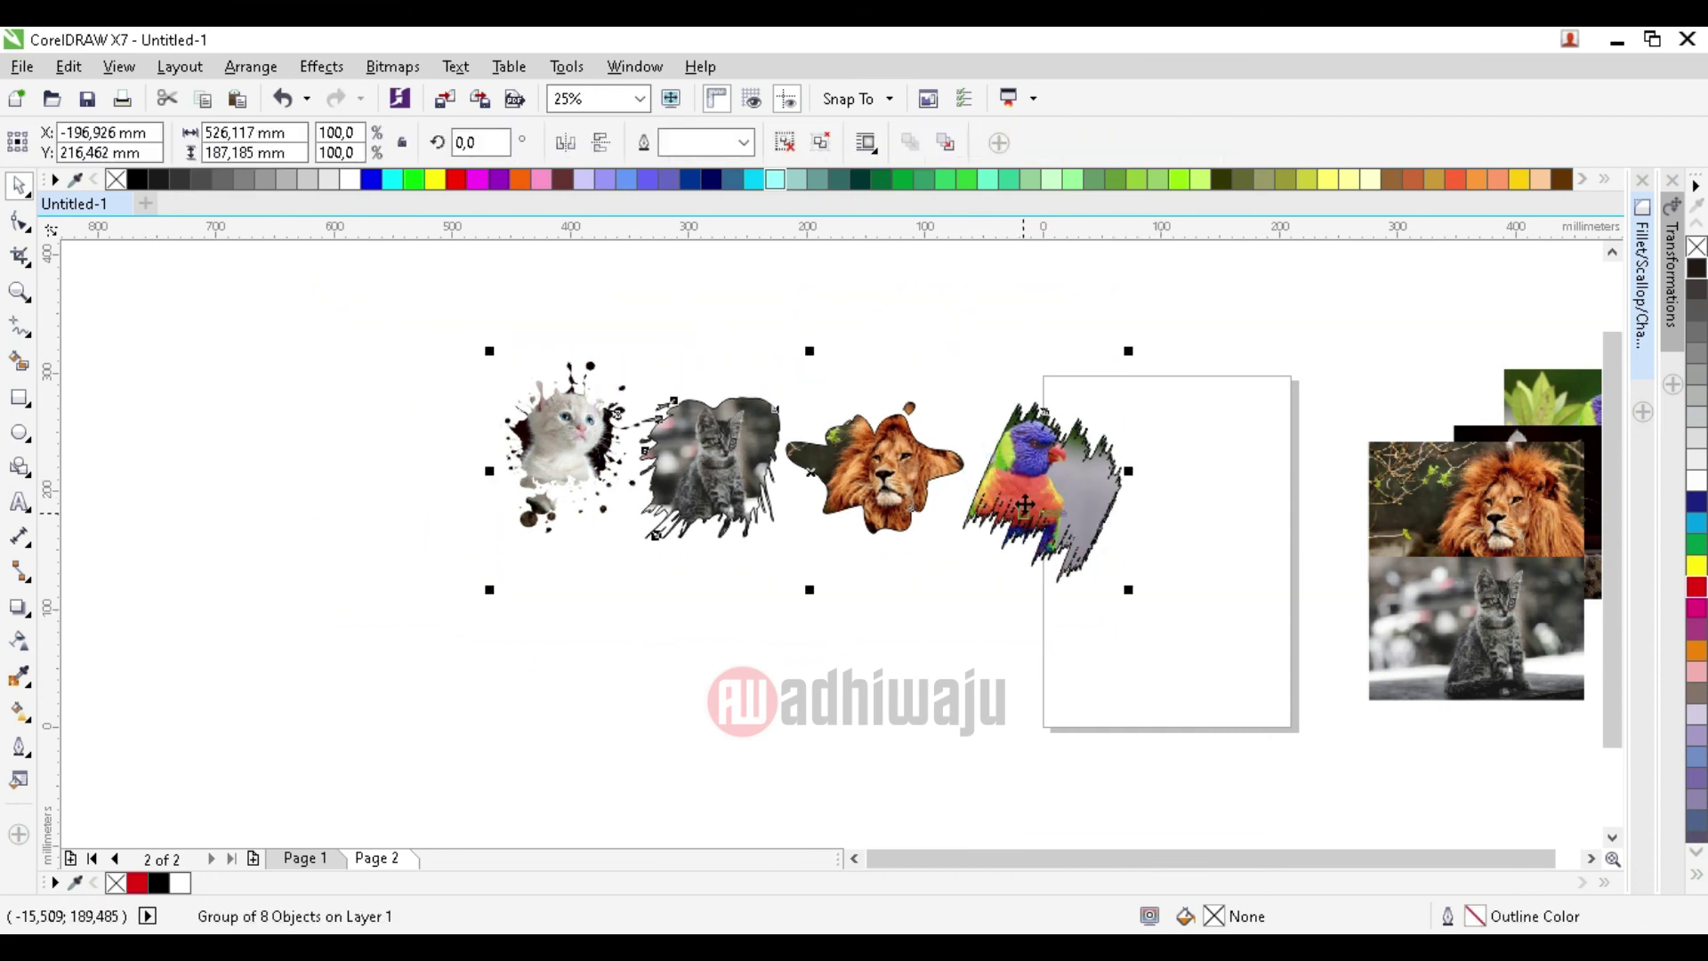
- Examine the grouped row of cropped animal shapes close up in a full-screen preview
left_click(19, 290)
mouse_move(460, 339)
left_mouse_down()
mouse_move(672, 469)
mouse_move(1144, 598)
left_mouse_up()
key("F9")
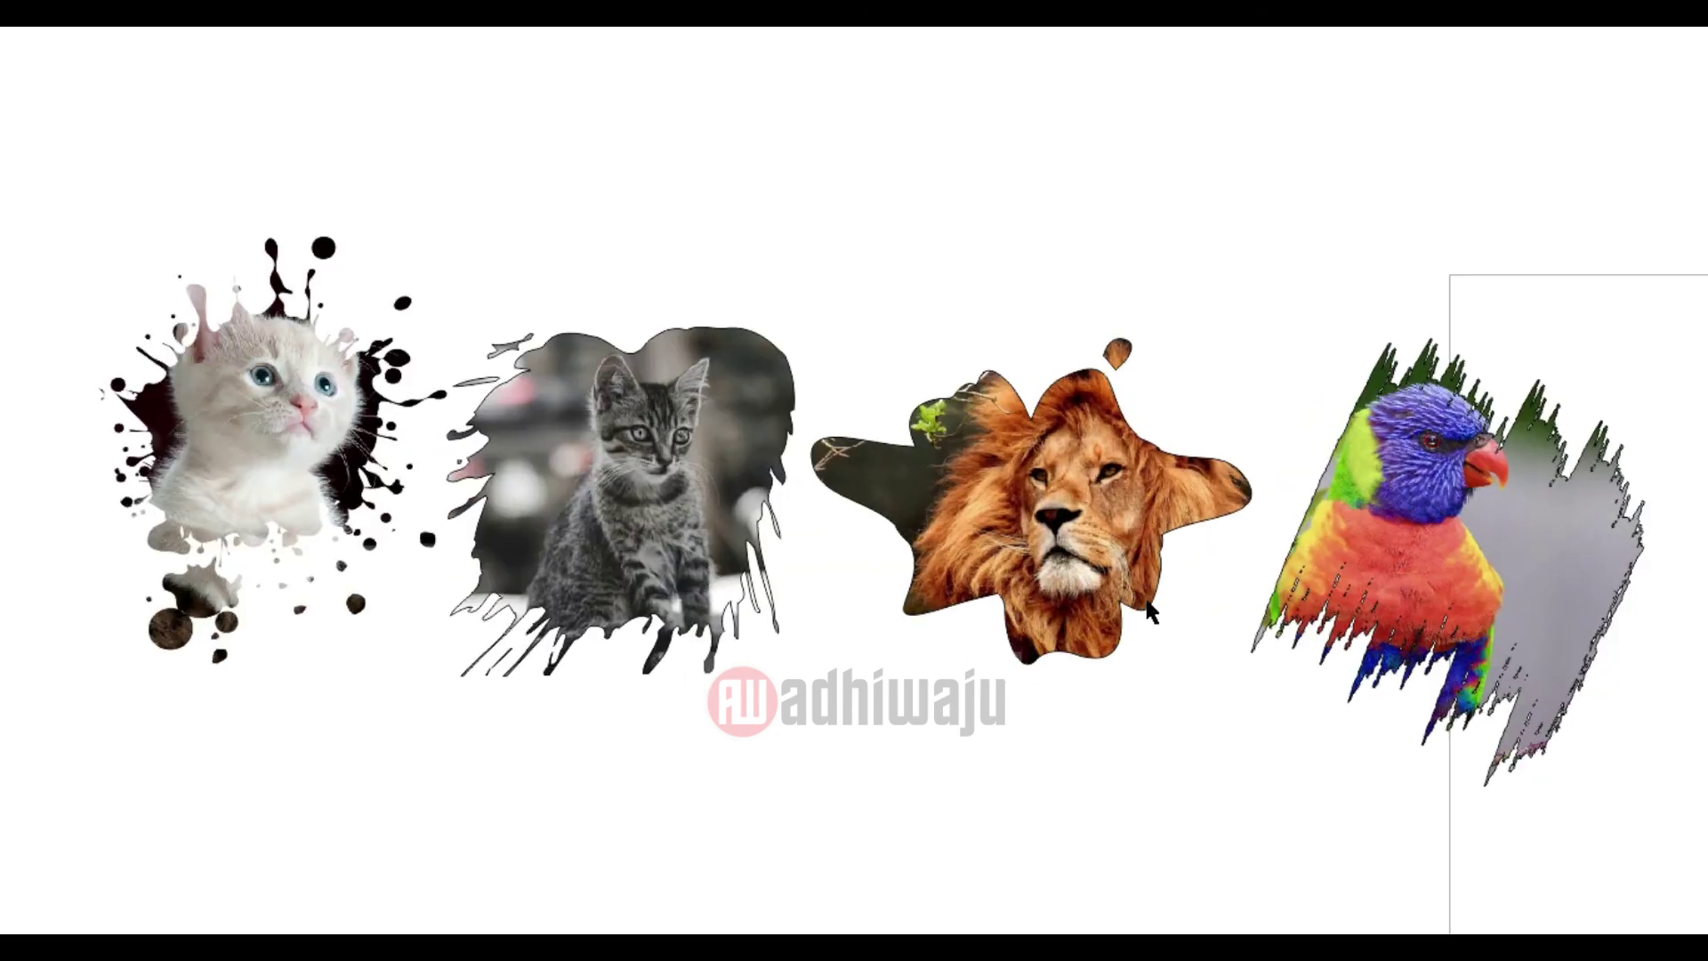